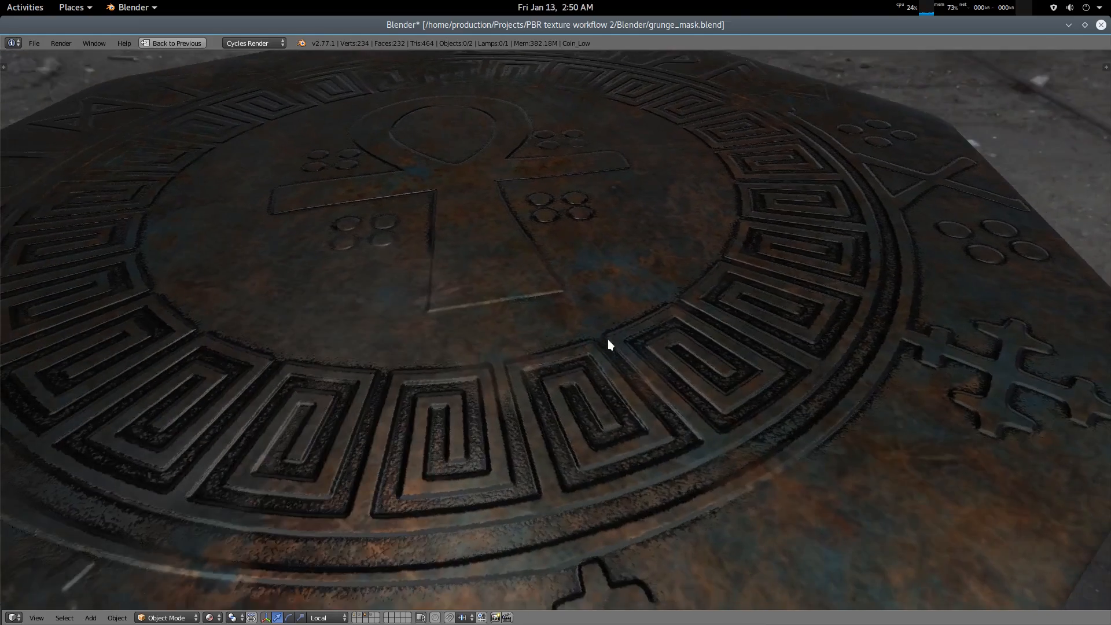
key(ctrl+space)
drag(683, 246, 651, 254)
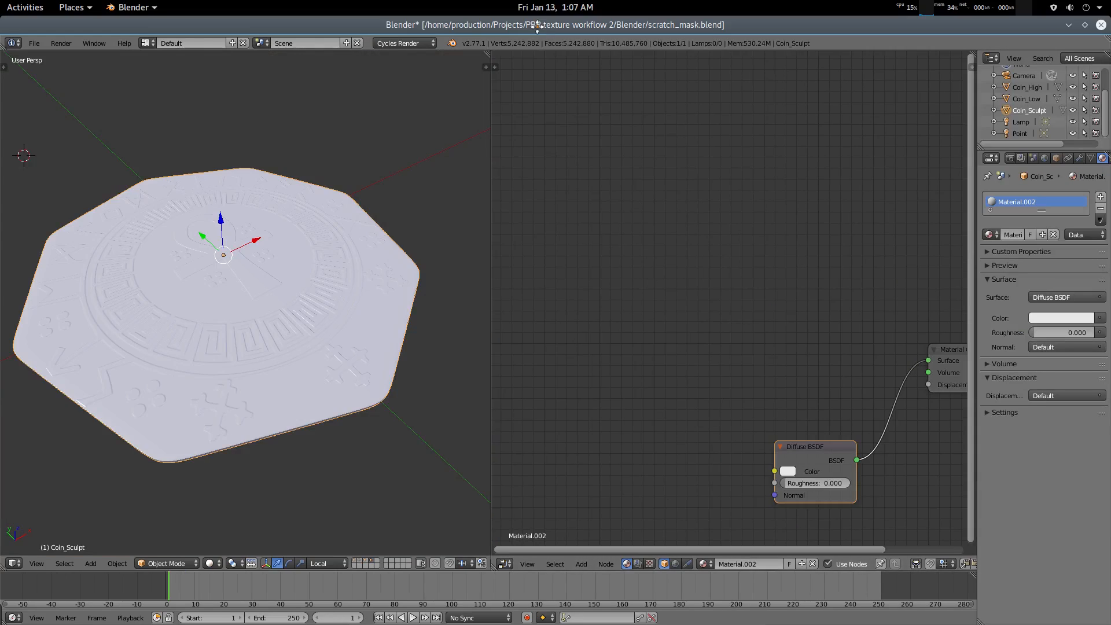
middle_drag(865, 295, 808, 248)
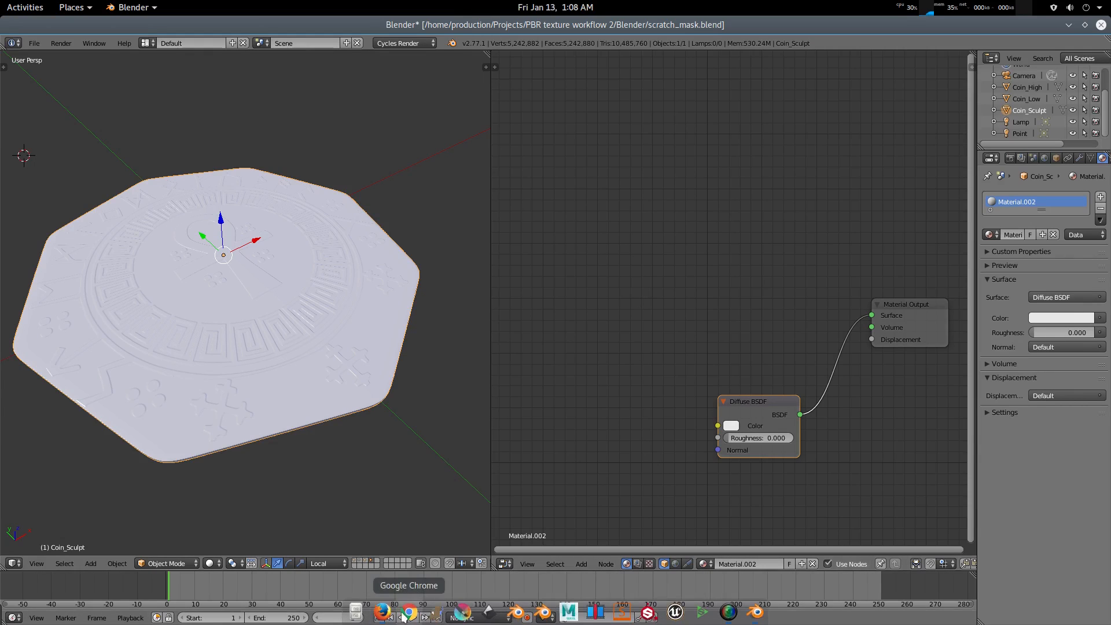
Switch to Firefox, look through the seamless "scratches" textures on textures.com, and return to Blender
click(382, 611)
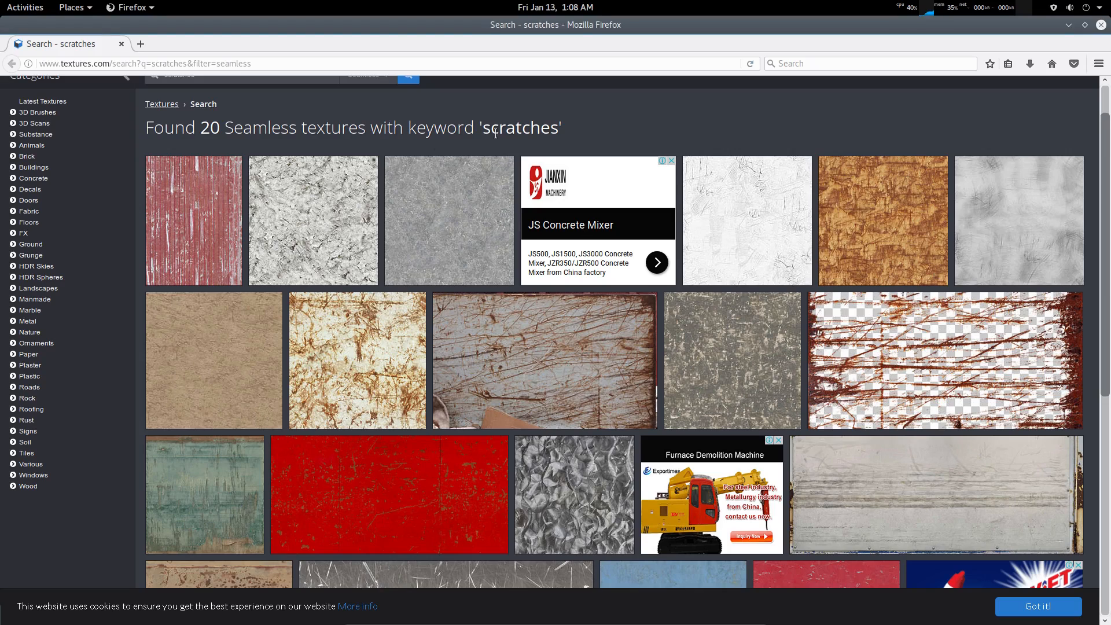
scroll(434, 155, up, 2)
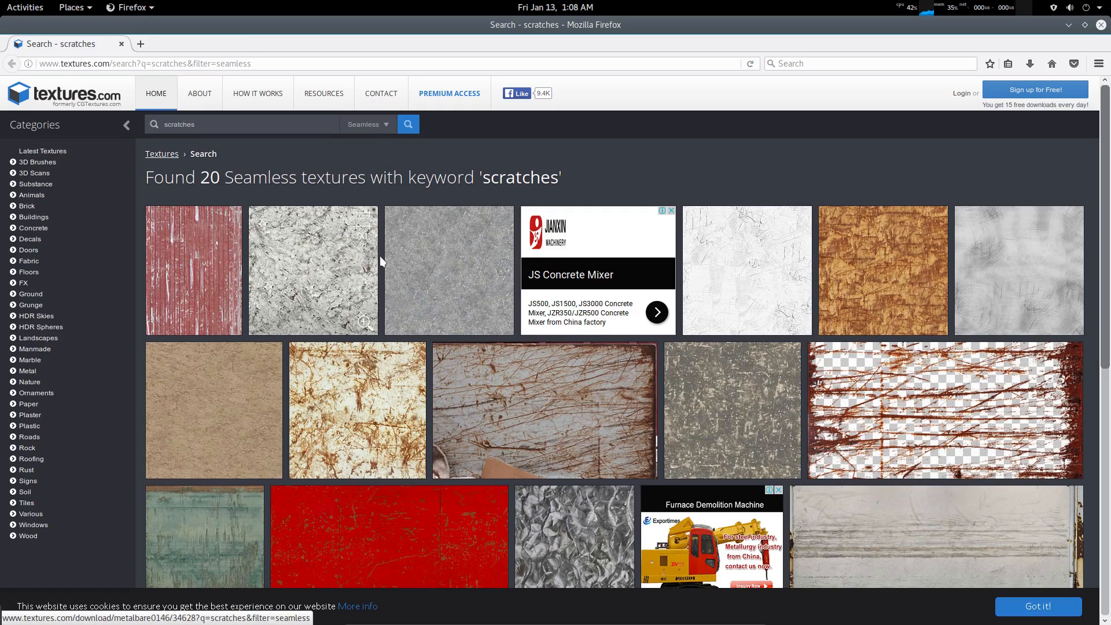
scroll(378, 260, down, 2)
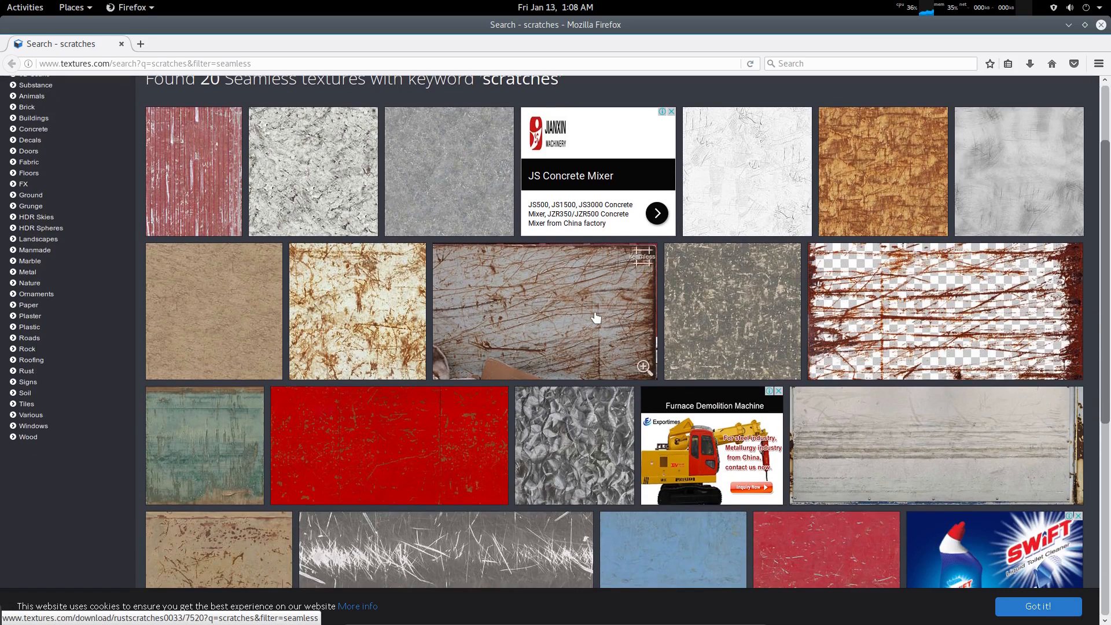
scroll(573, 329, up, 1)
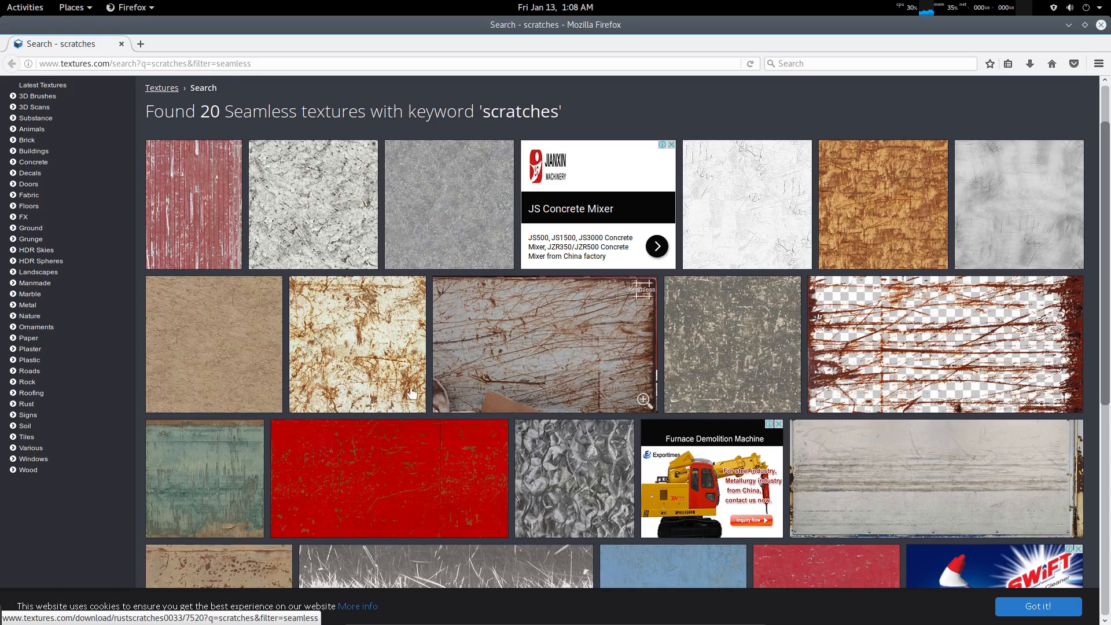
scroll(533, 370, up, 1)
scroll(532, 370, up, 1)
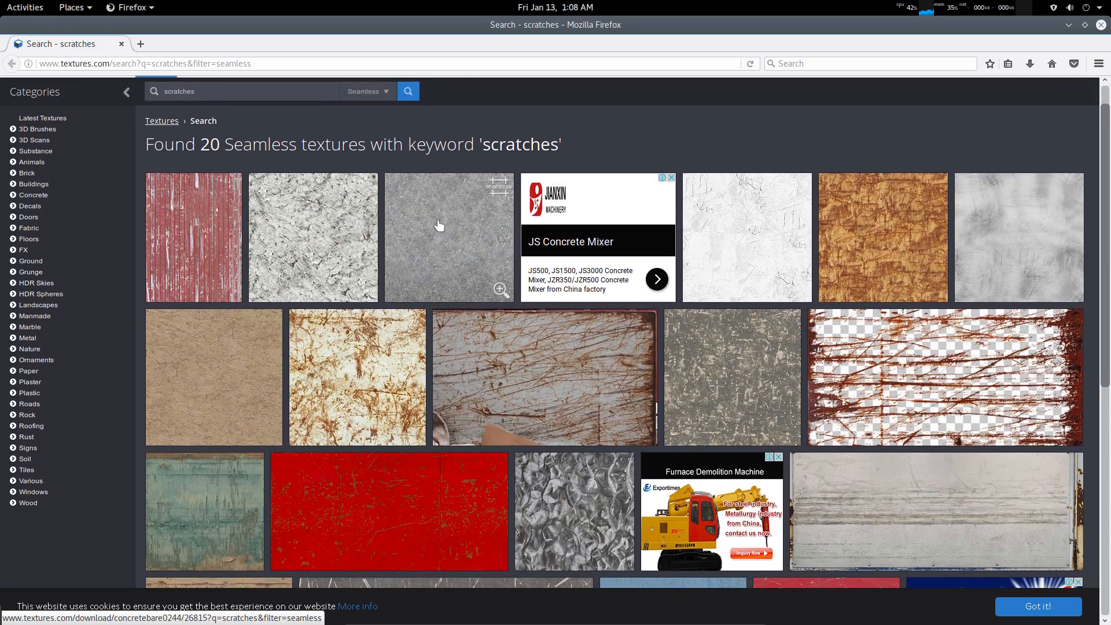
scroll(588, 134, up, 1)
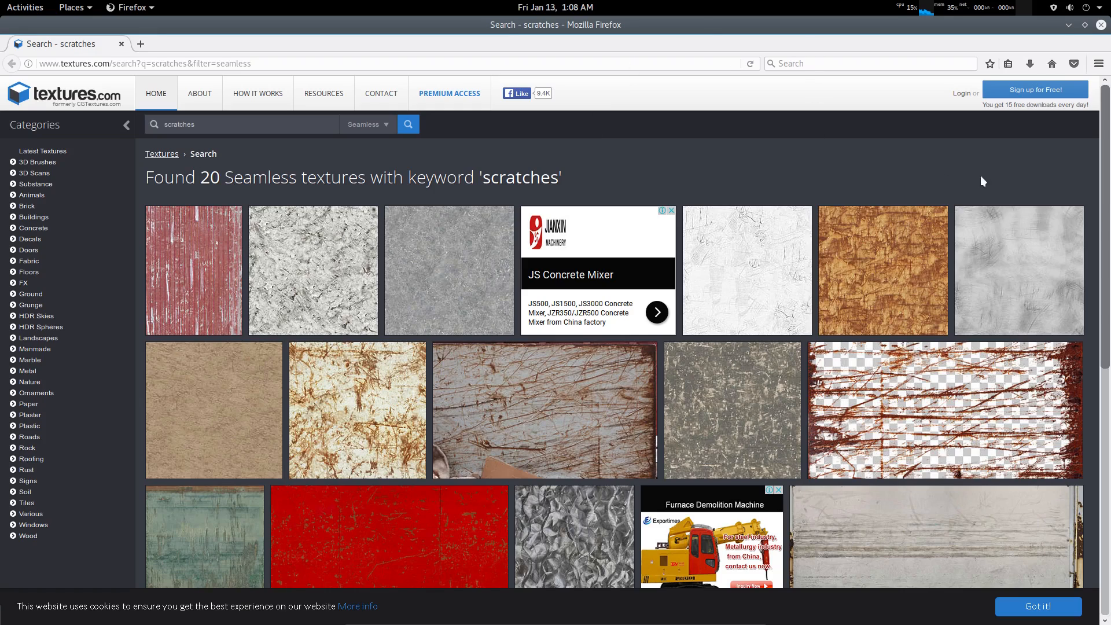
click(1068, 25)
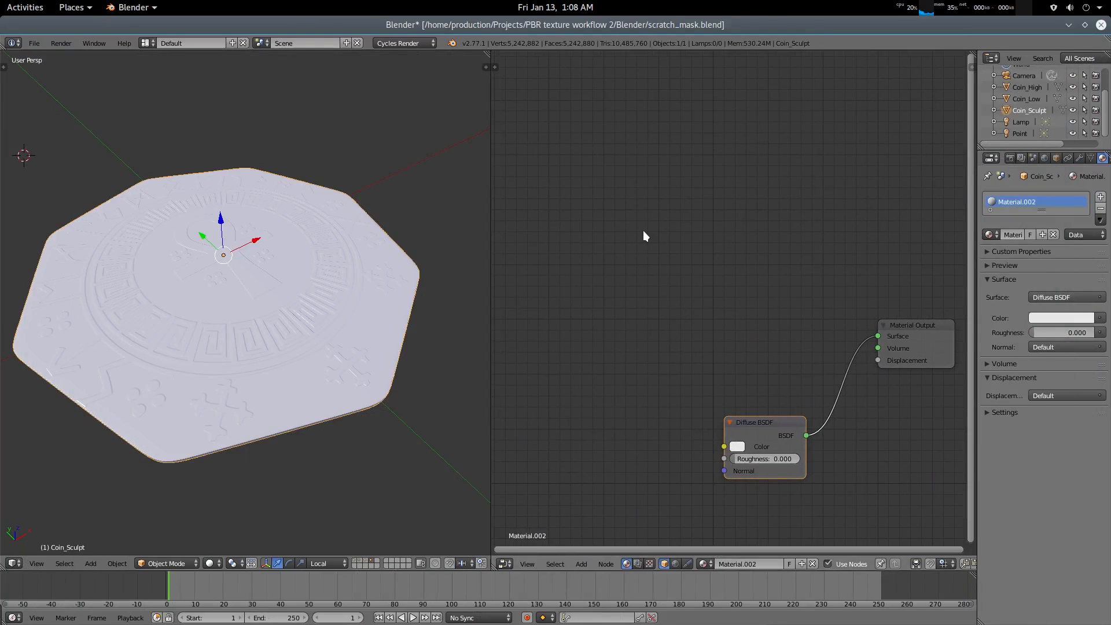
Examine the engraved relief on the sculpted coin from several angles and distances
key(shift+a)
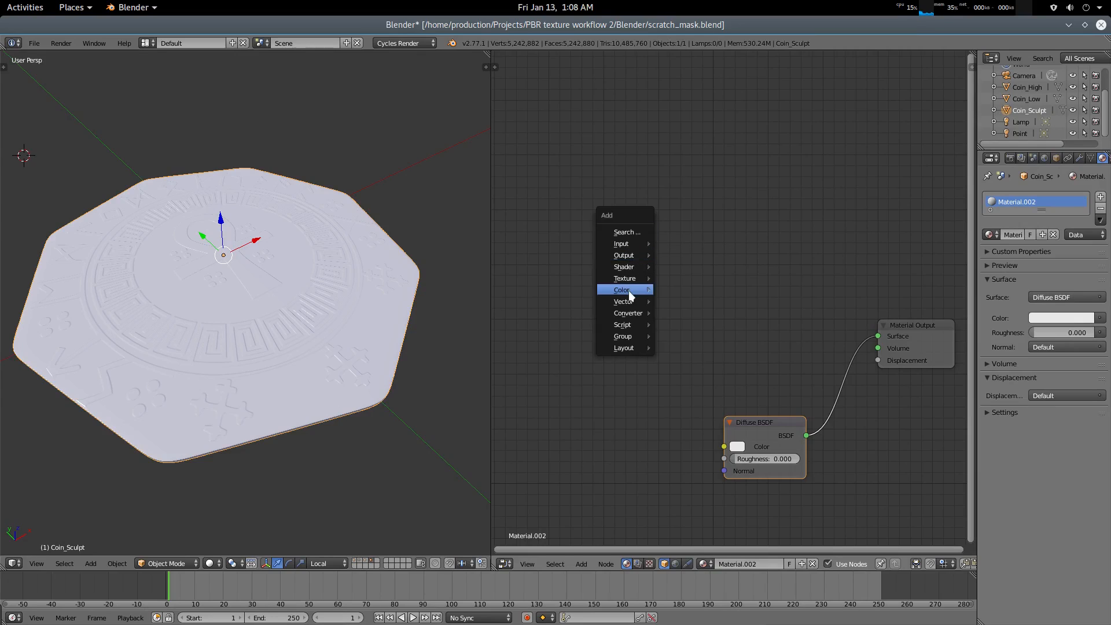
mouse_move(632, 282)
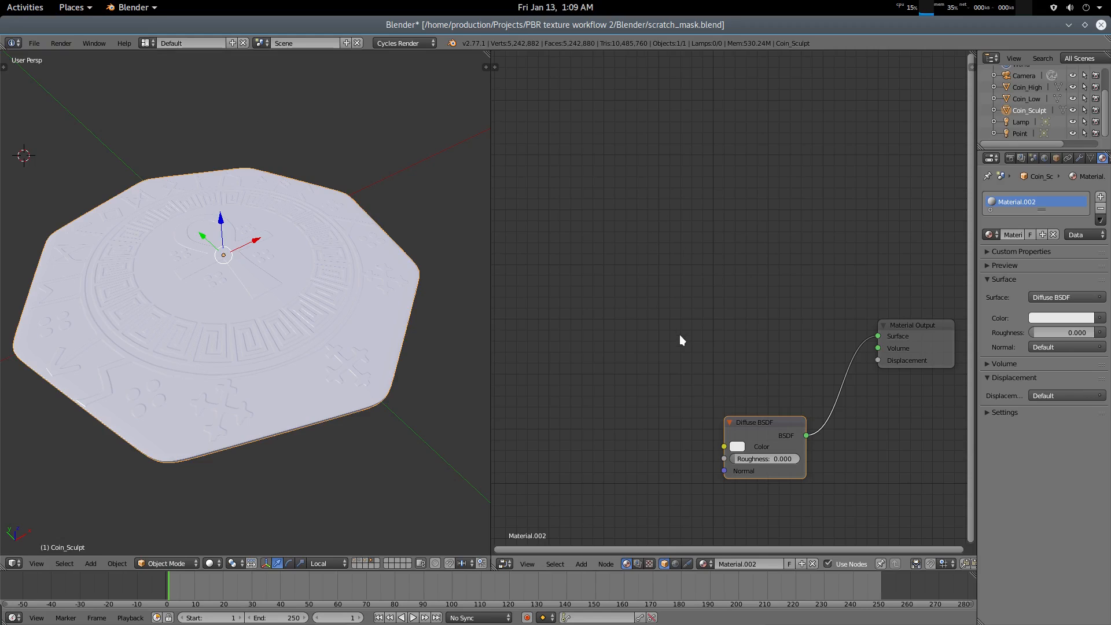
middle_drag(681, 336, 680, 304)
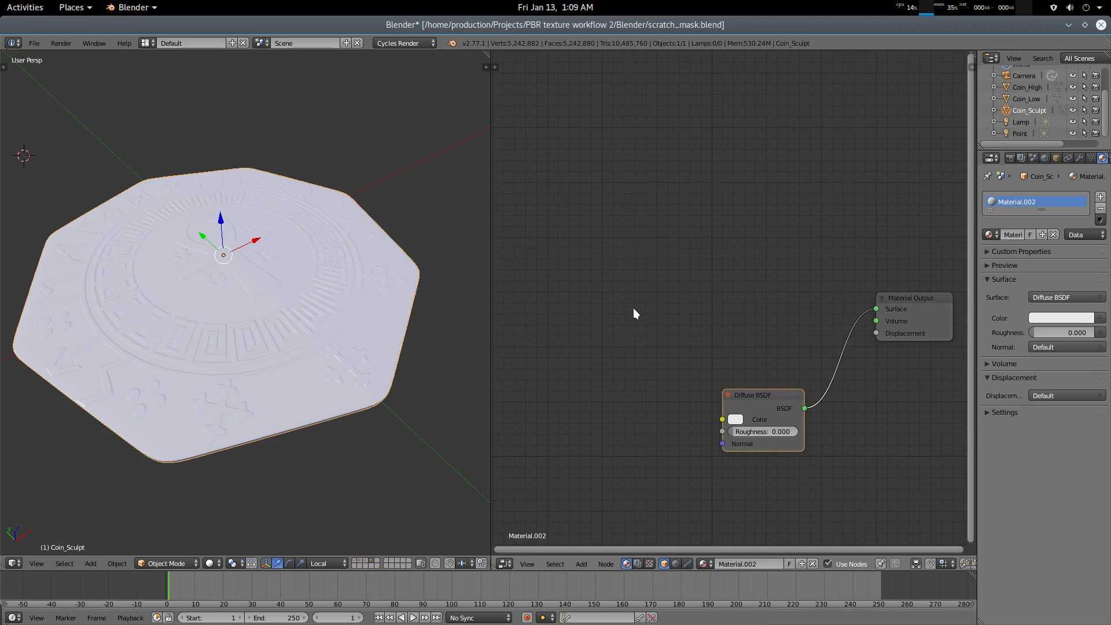
middle_drag(415, 280, 404, 321)
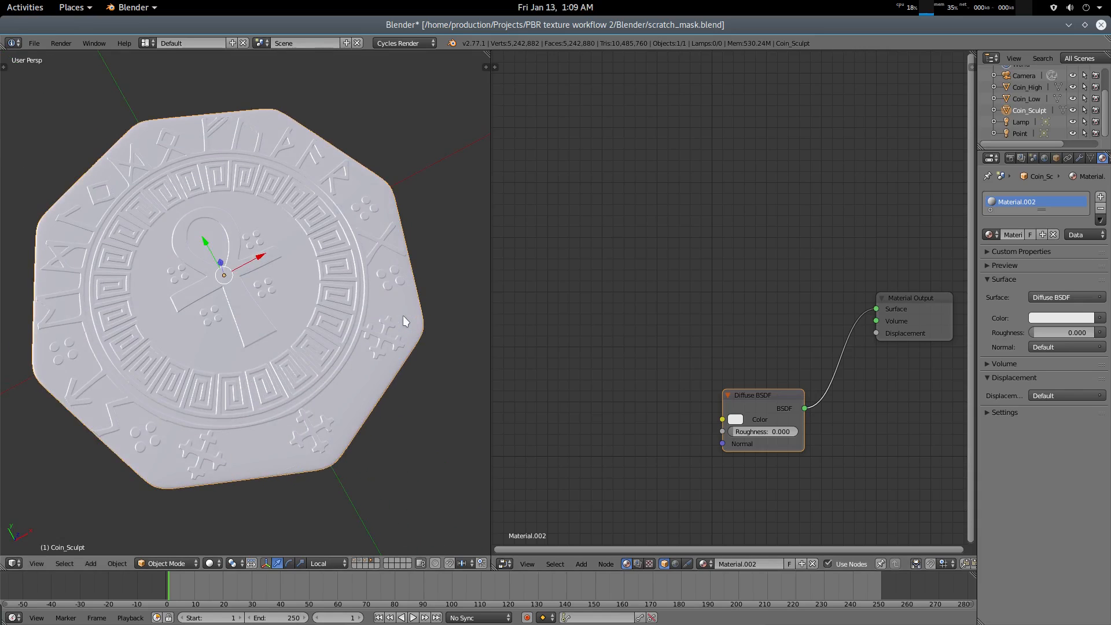
middle_drag(373, 343, 397, 315)
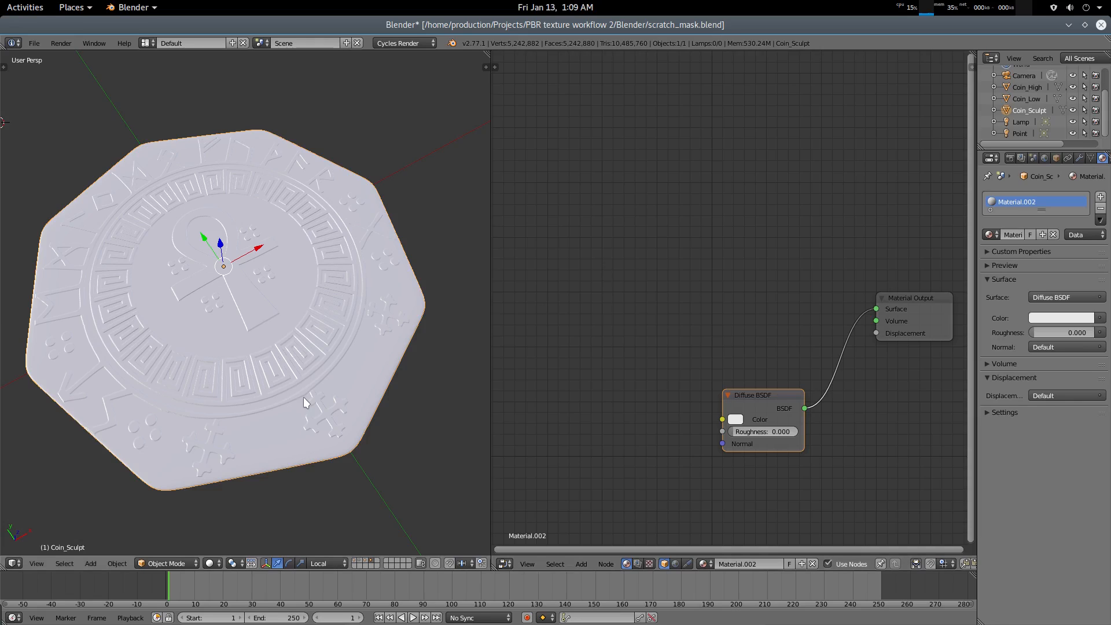
scroll(302, 397, up, 4)
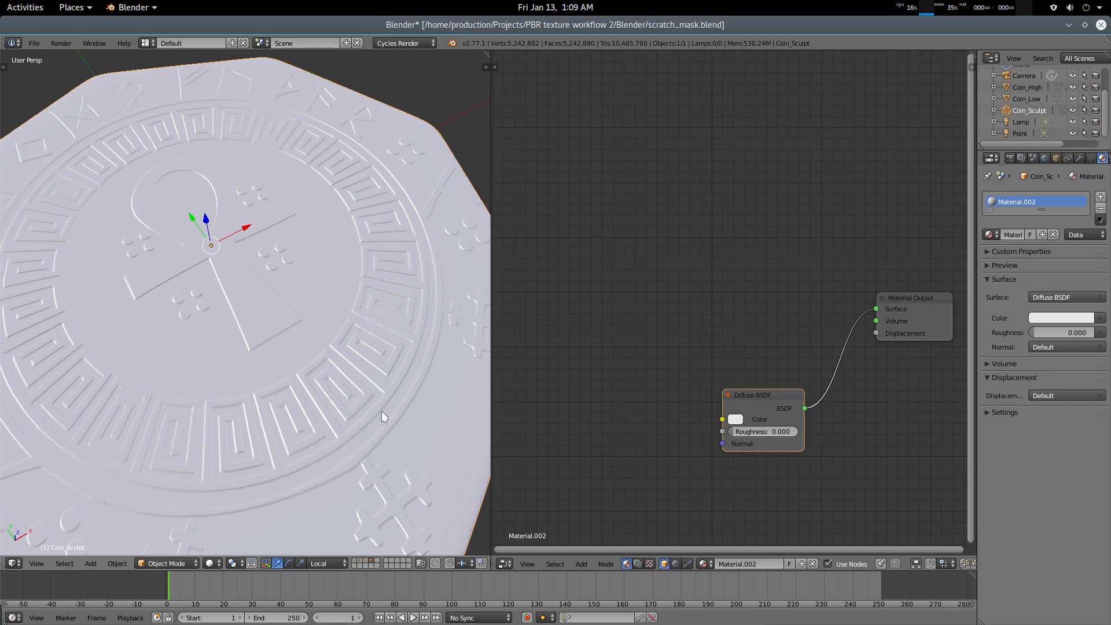
scroll(377, 436, down, 5)
middle_drag(383, 396, 336, 390)
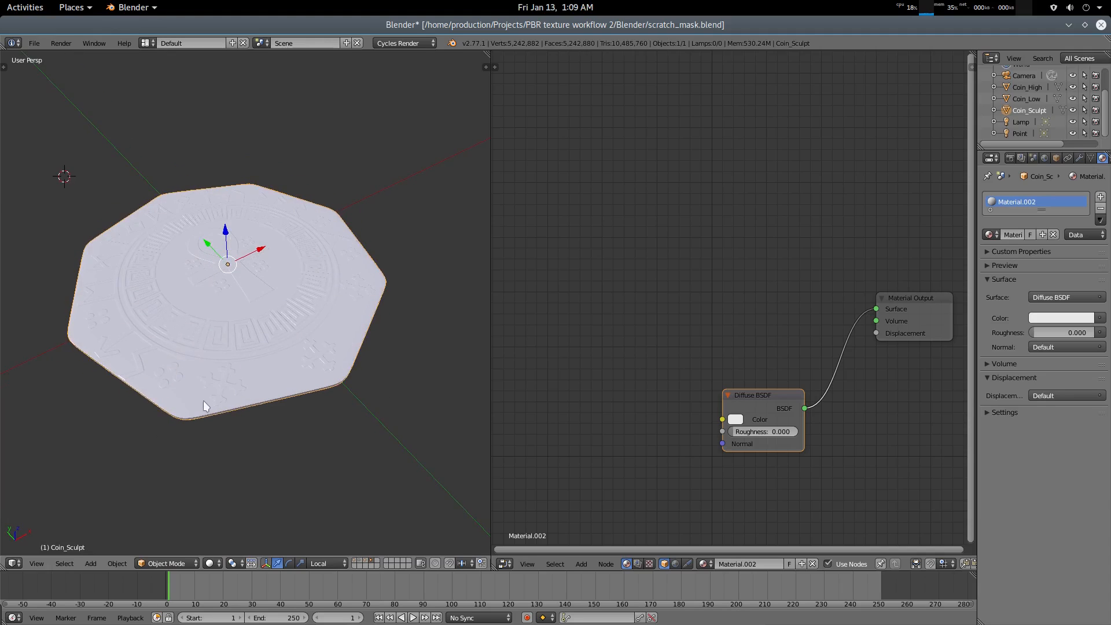
scroll(293, 389, up, 4)
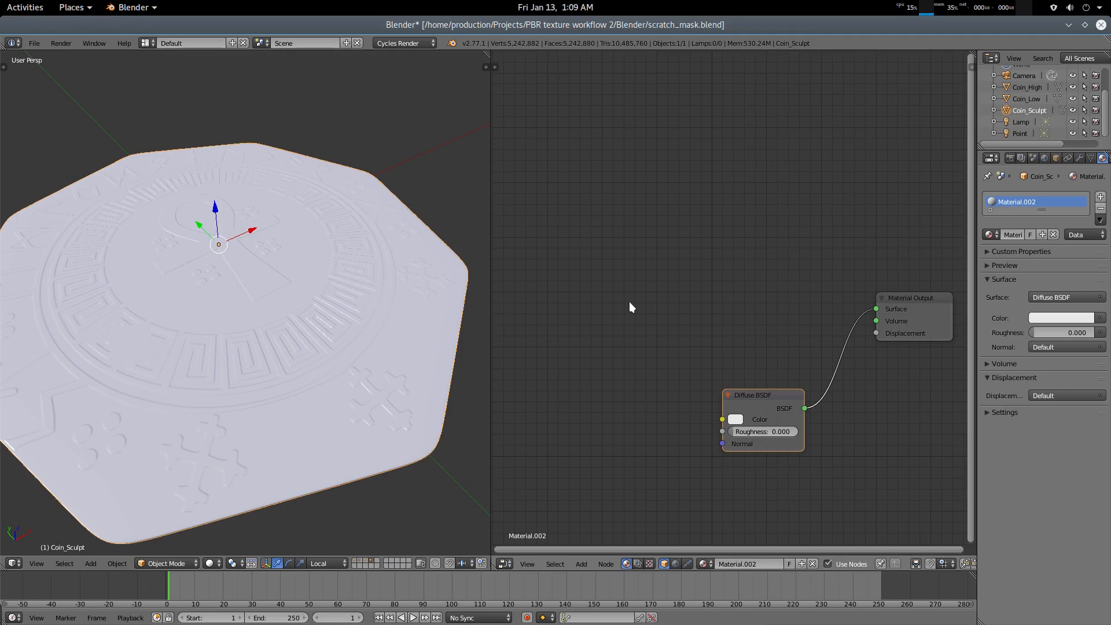
middle_drag(310, 338, 306, 374)
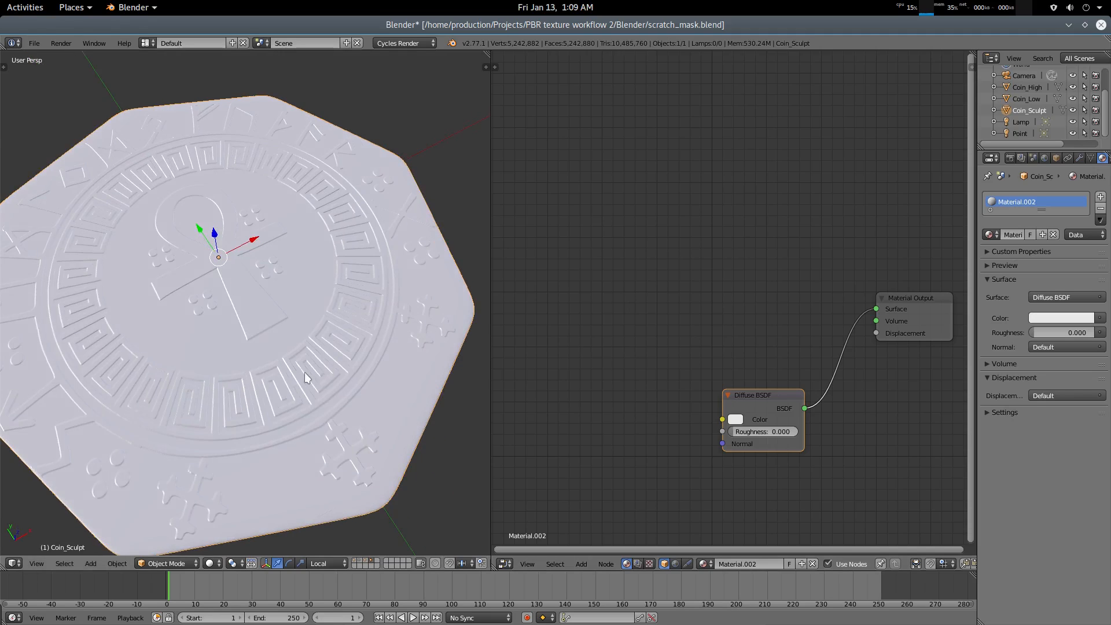
middle_drag(631, 299, 651, 323)
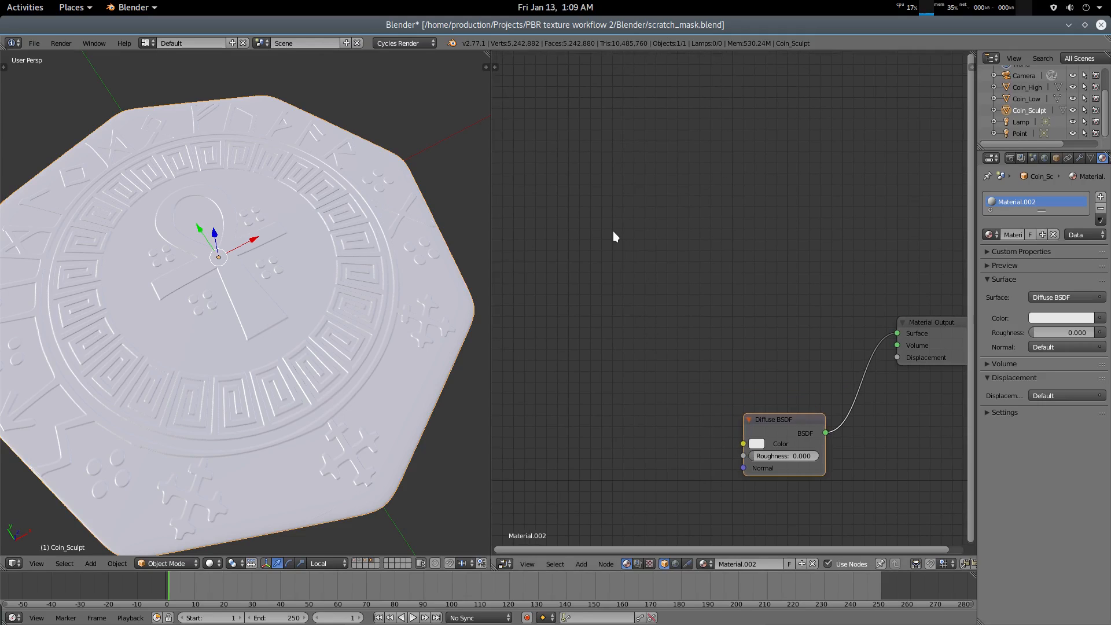
Add a Geometry node to the coin's material, in the free space before the Diffuse BSDF node
key(shift+a)
click(612, 231)
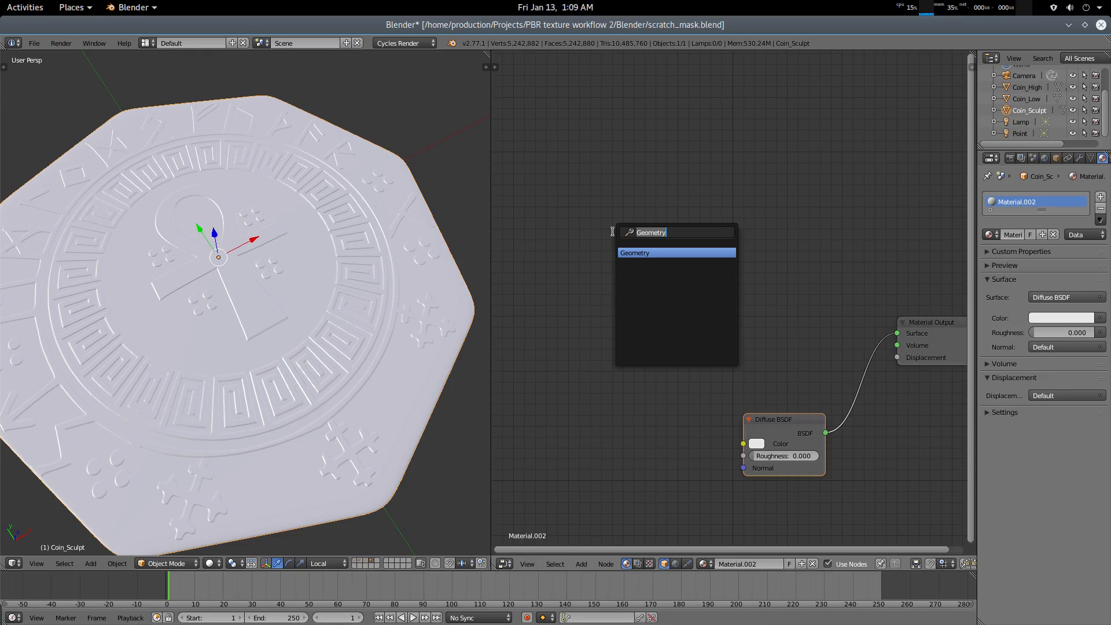
key(Return)
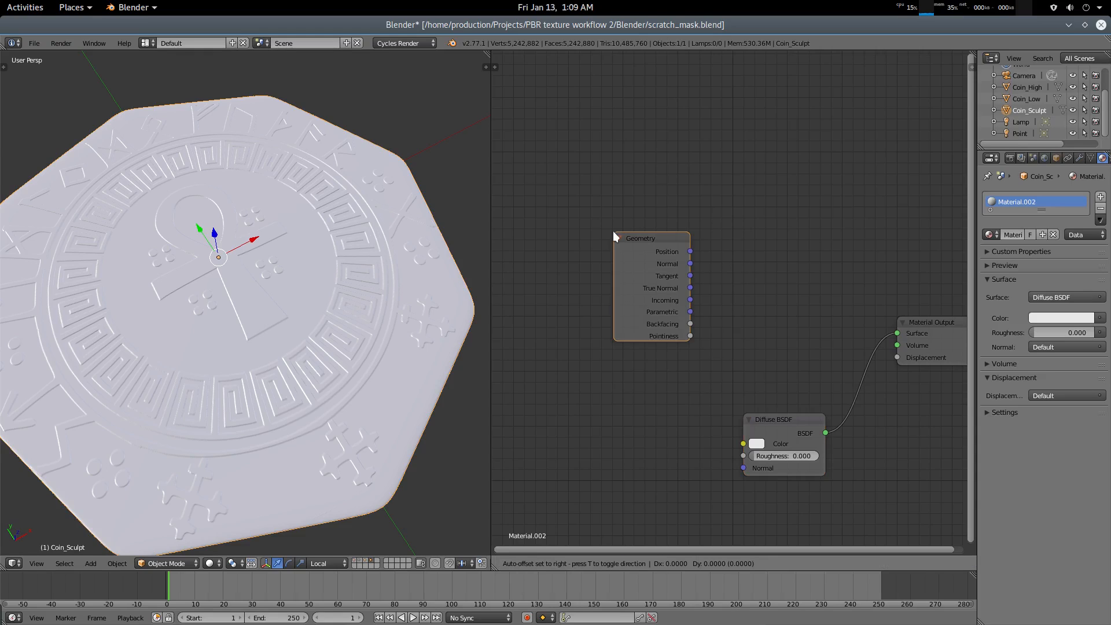
click(579, 238)
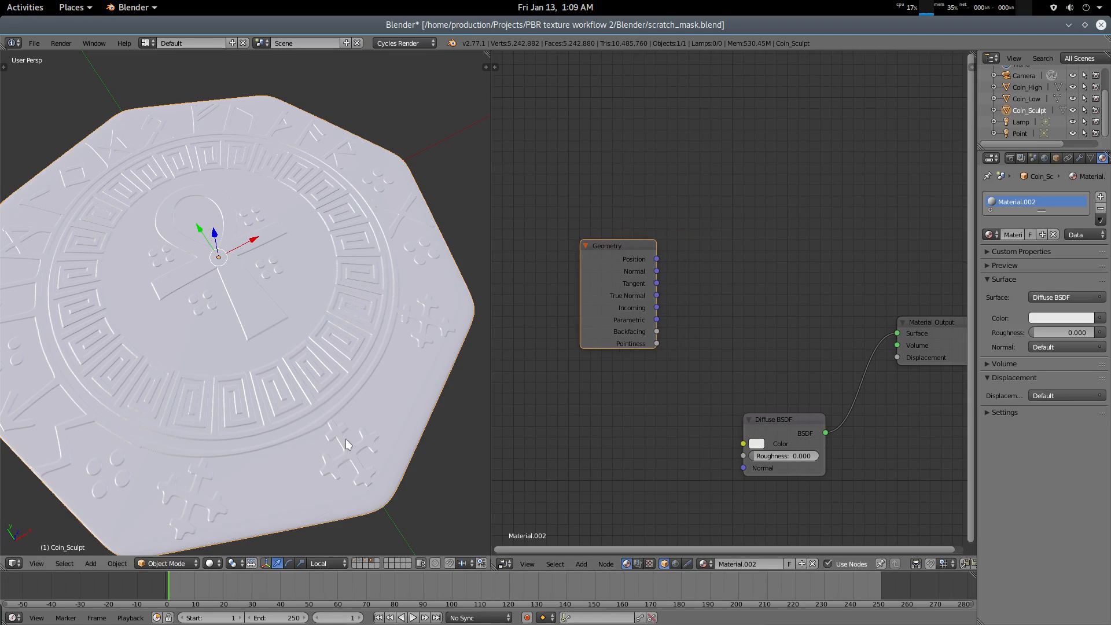
Cycle the Geometry node's previewed output until Pointiness feeds the emission Viewer connected to the Material Output
middle_drag(349, 450, 309, 247)
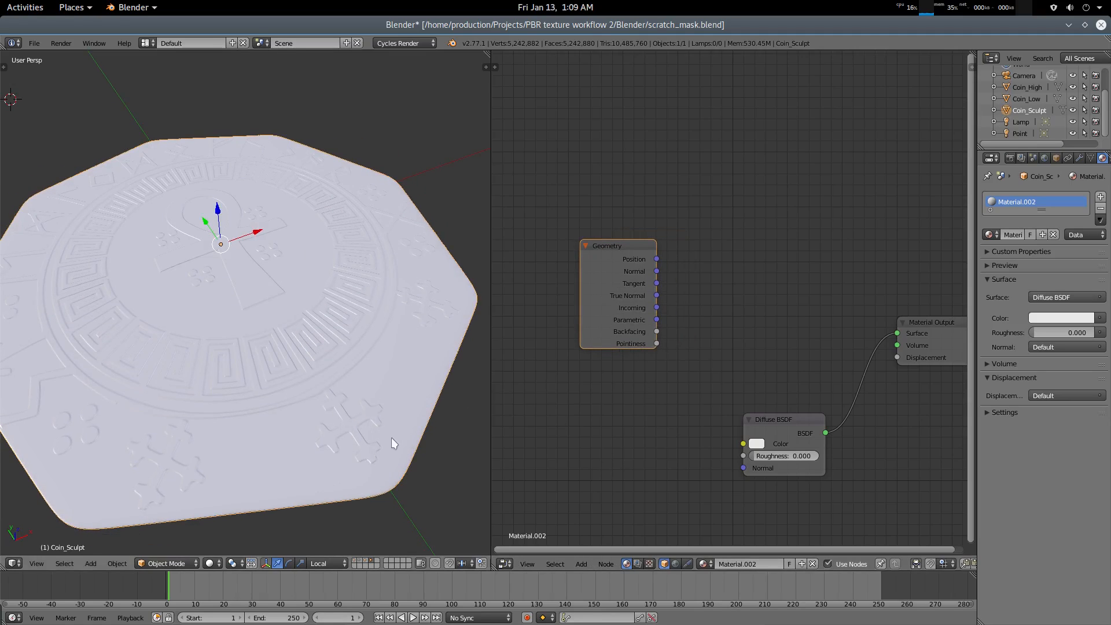
ctrl+shift+click(626, 247)
ctrl+shift+click(627, 246)
ctrl+shift+click(626, 246)
ctrl+shift+click(626, 247)
ctrl+shift+click(626, 247)
ctrl+shift+click(626, 246)
ctrl+shift+click(626, 247)
ctrl+shift+click(627, 246)
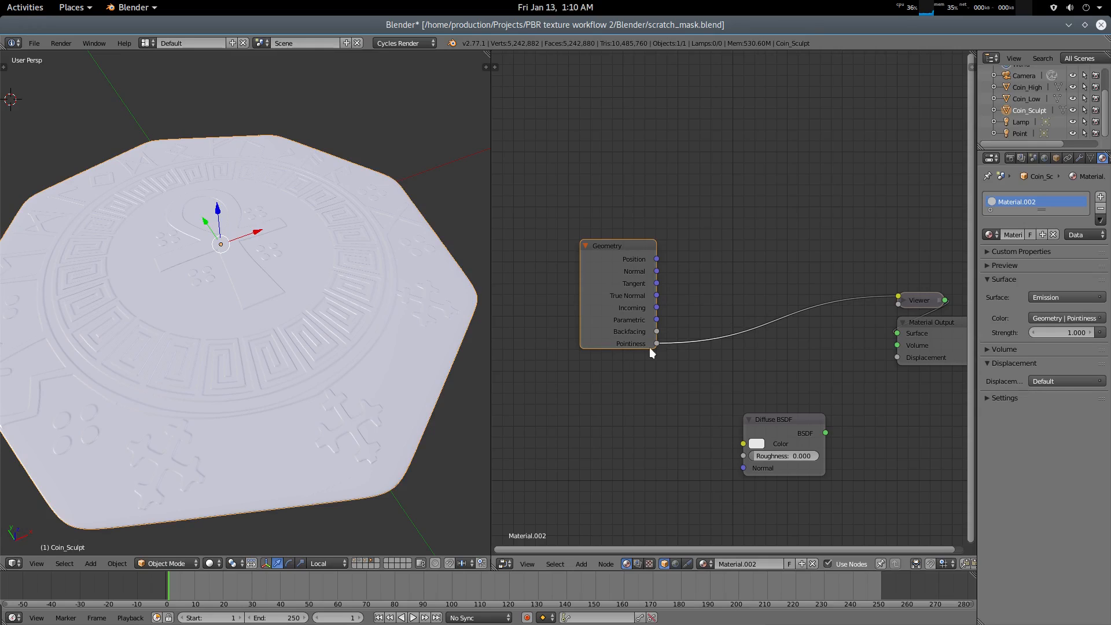
Switch the 3D viewport to rendered shading and inspect the raw pointiness on the coin's surface
scroll(354, 334, down, 2)
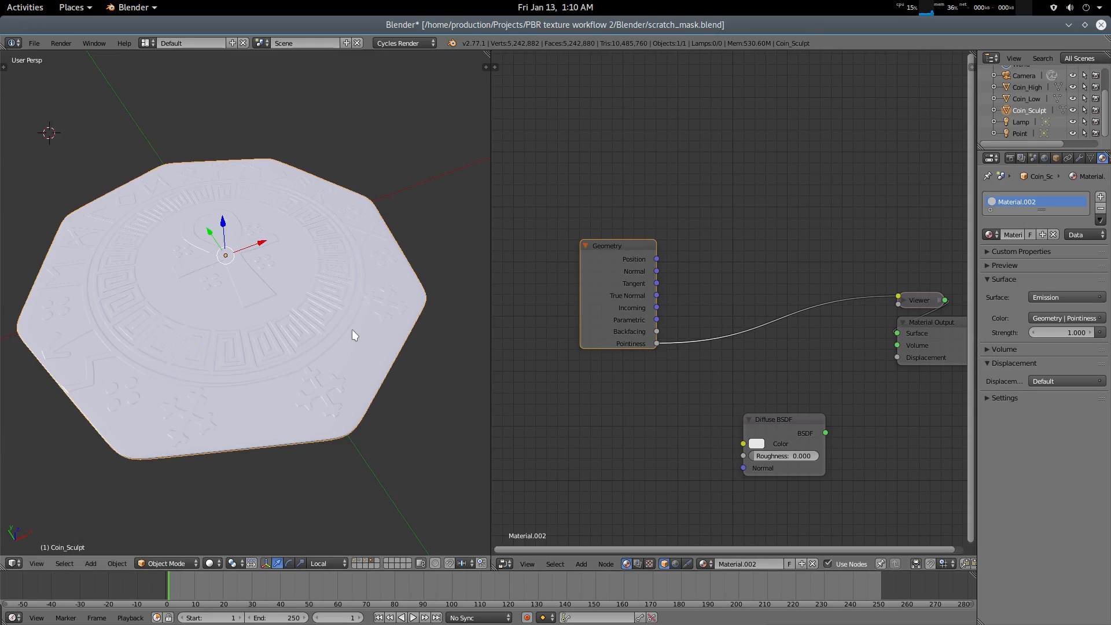
middle_drag(345, 307, 346, 318)
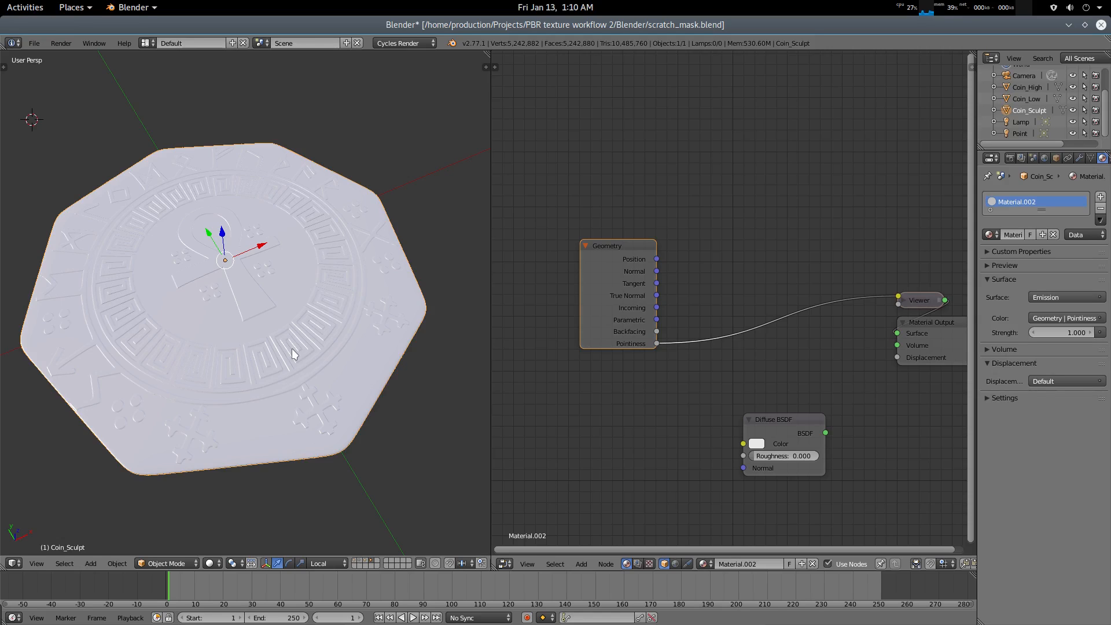
key(shift+z)
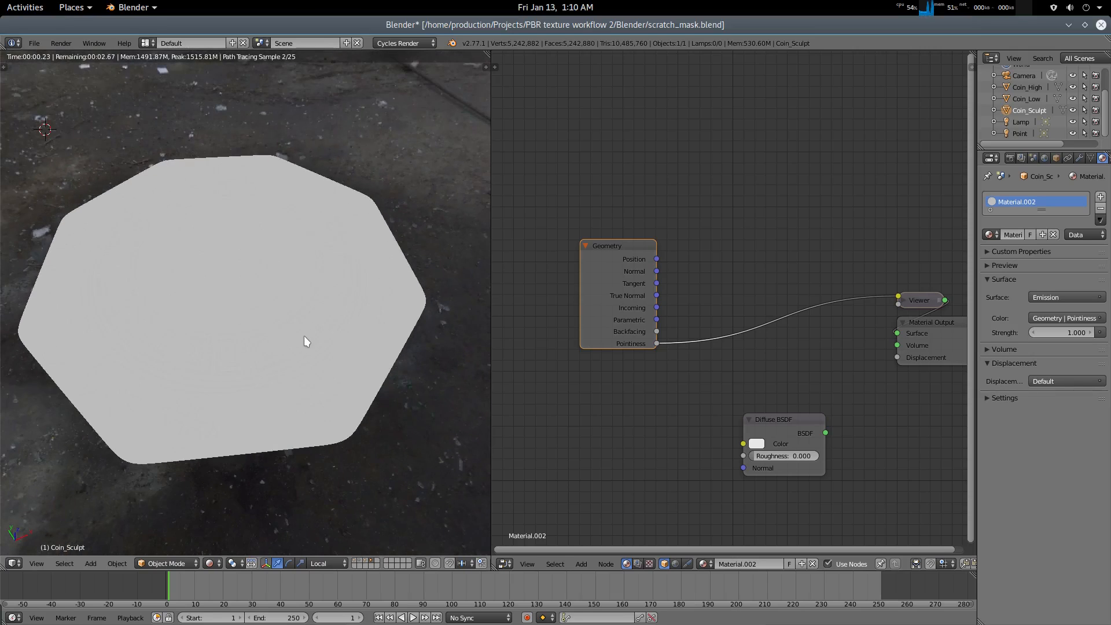
scroll(304, 336, up, 2)
scroll(324, 359, up, 4)
scroll(293, 379, up, 1)
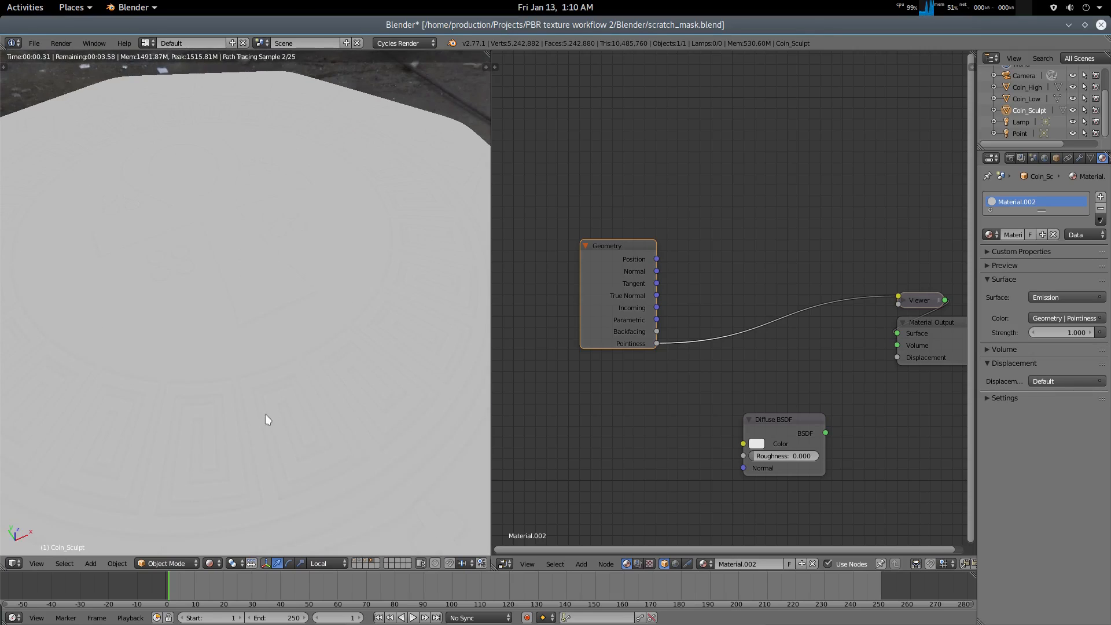
scroll(283, 419, down, 4)
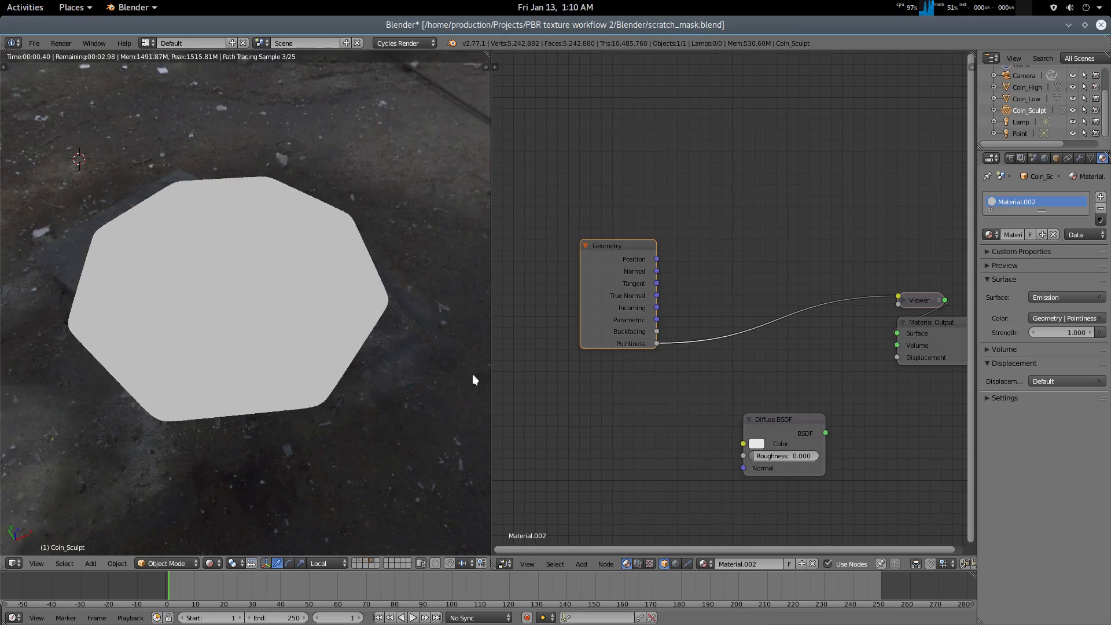
Move the Geometry node aside and insert a ColorRamp node between its Pointiness output and the Viewer
drag(626, 249, 571, 281)
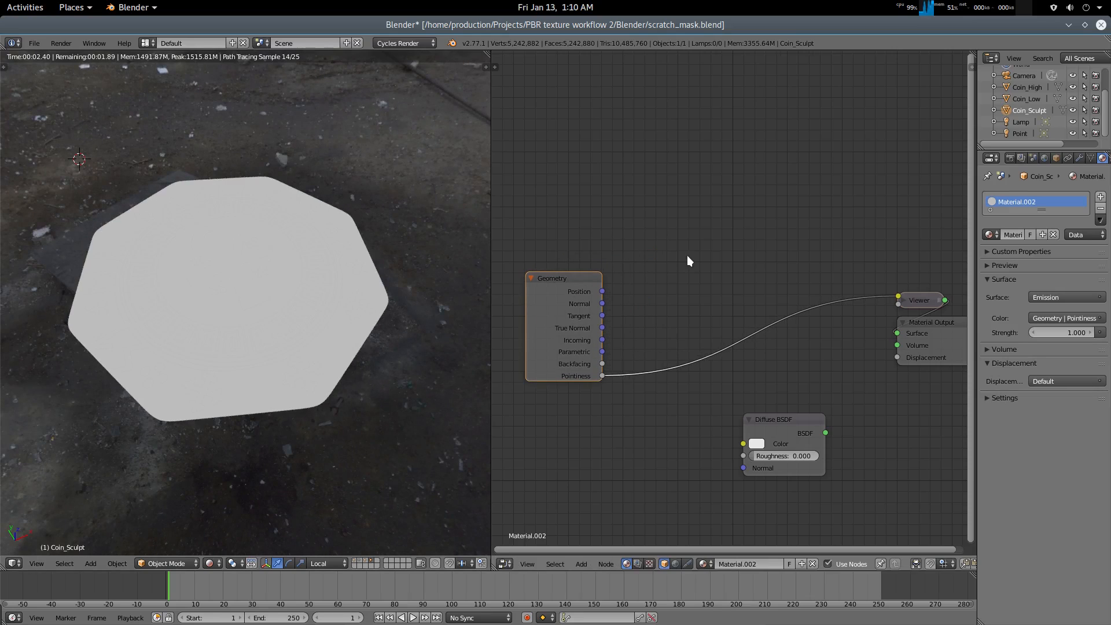
key(shift+a)
click(686, 256)
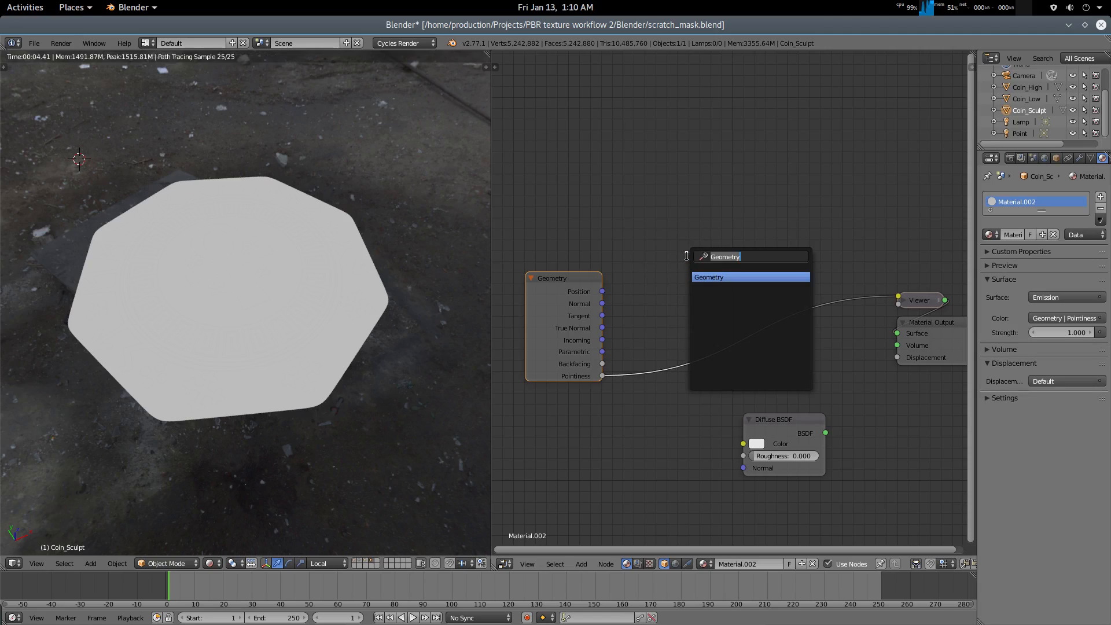
text(colorramp)
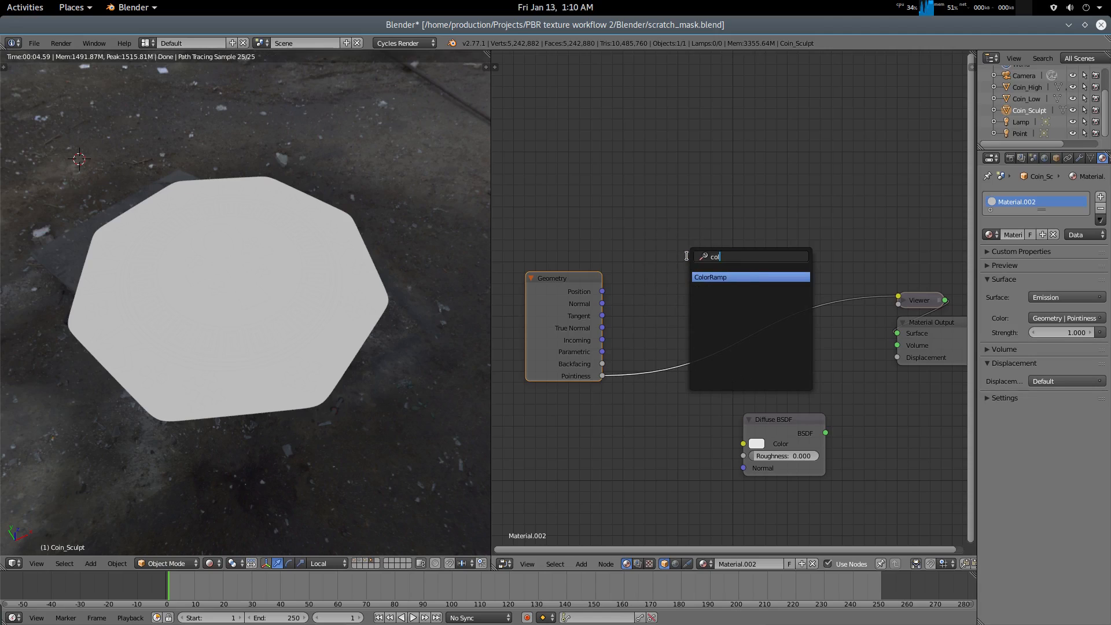
key(Return)
click(648, 280)
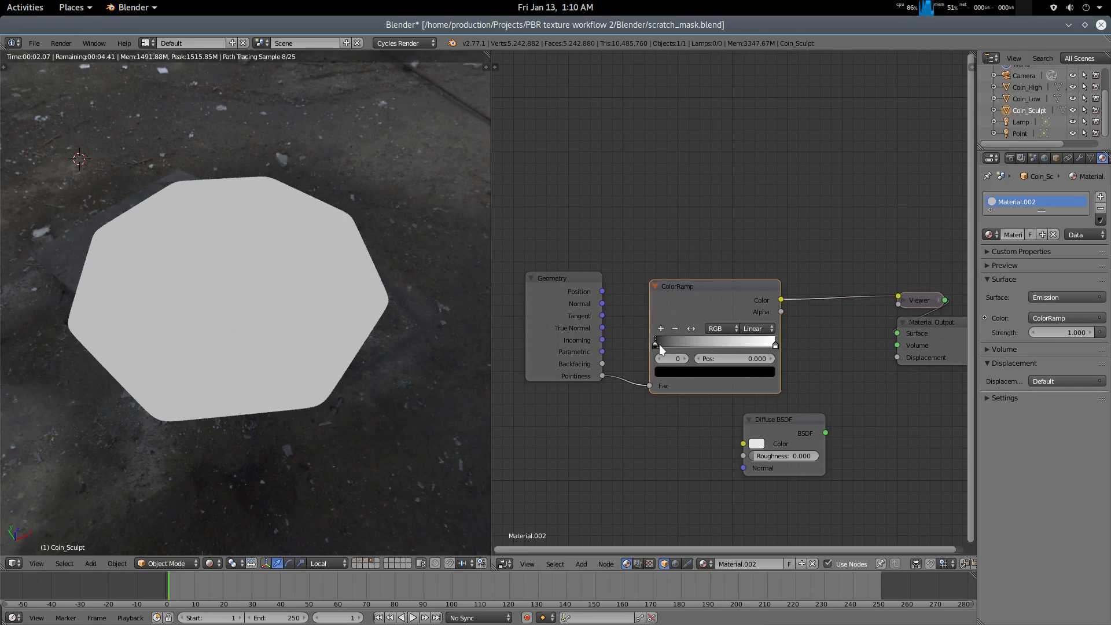
Move the ColorRamp's black stop to position 0.400 and check the contrast on the rendered coin
drag(655, 346, 703, 359)
scroll(336, 375, up, 5)
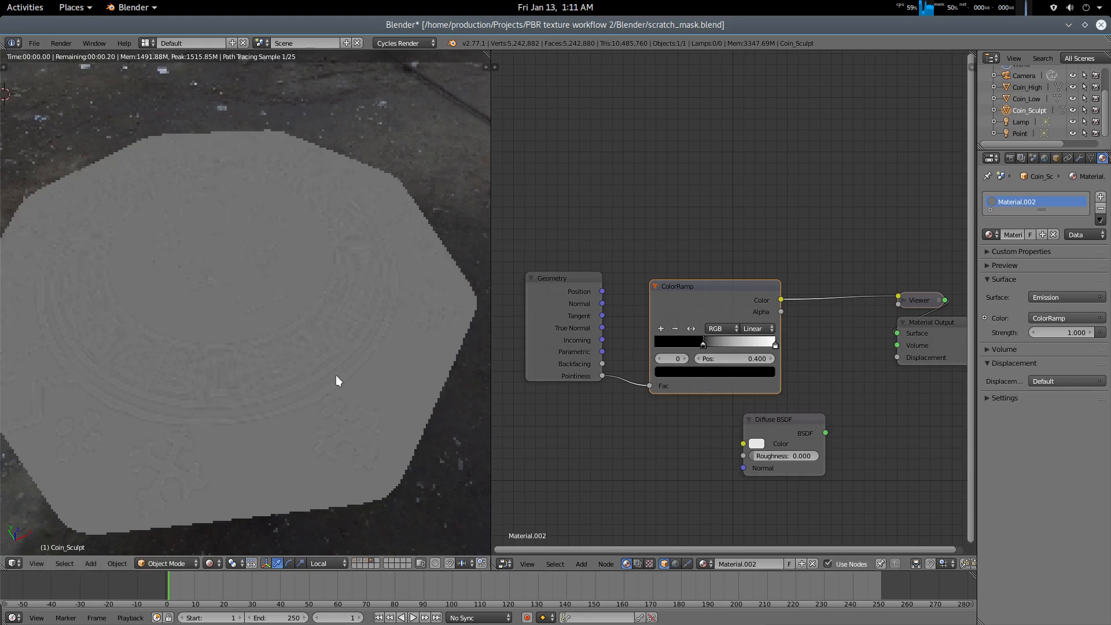
scroll(345, 396, up, 2)
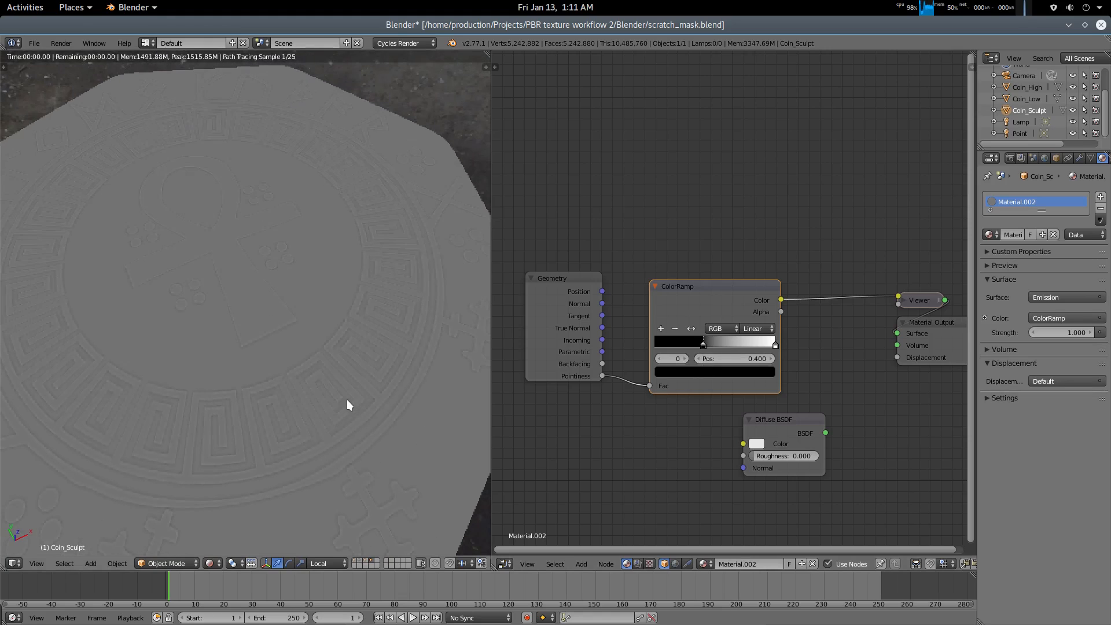
Try the ColorRamp's black stop at position 0.500 and check the contrast on the rendered coin
click(710, 352)
key(BackSpace)
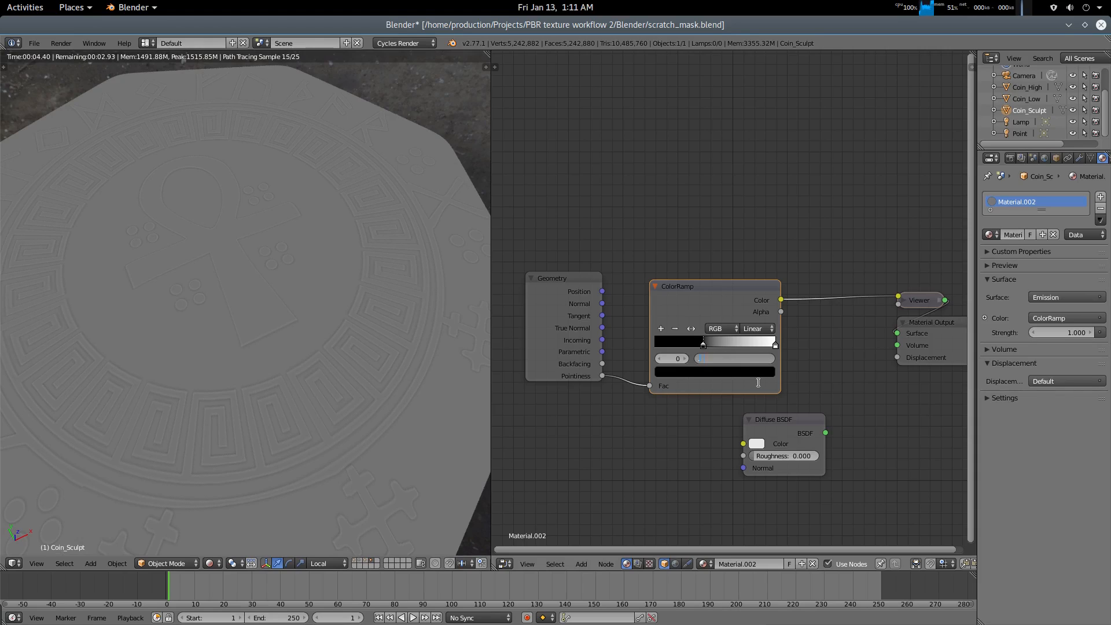
text(.5)
key(Return)
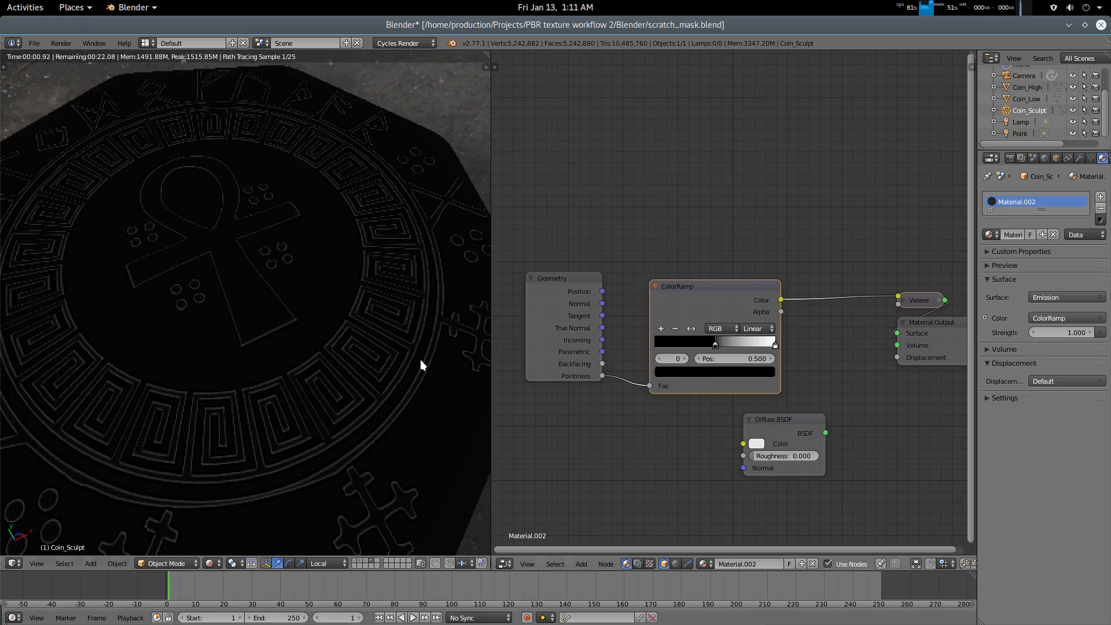
scroll(339, 303, down, 5)
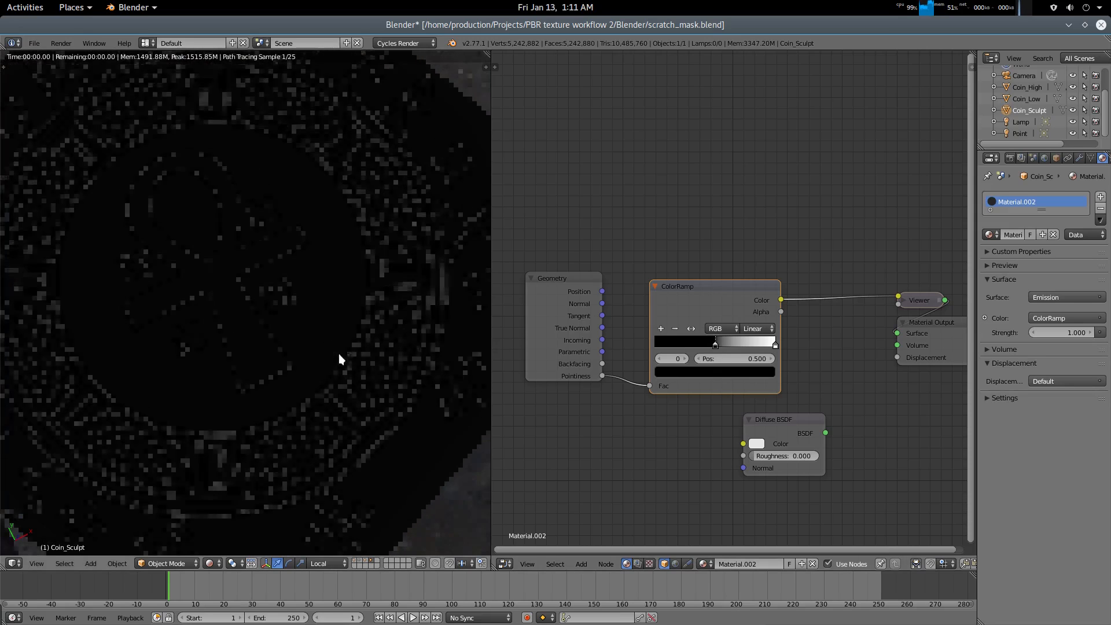
scroll(315, 353, up, 2)
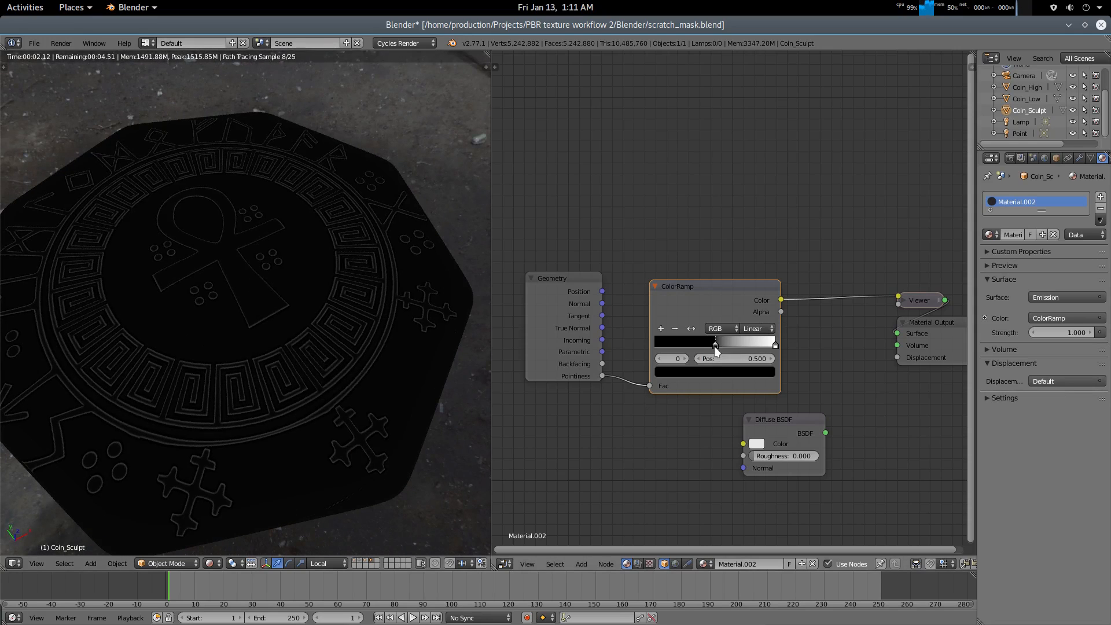
Set the ColorRamp's black stop to position 0.450 and check the coin's rendered surface
click(755, 358)
key(BackSpace)
text(.45)
key(Return)
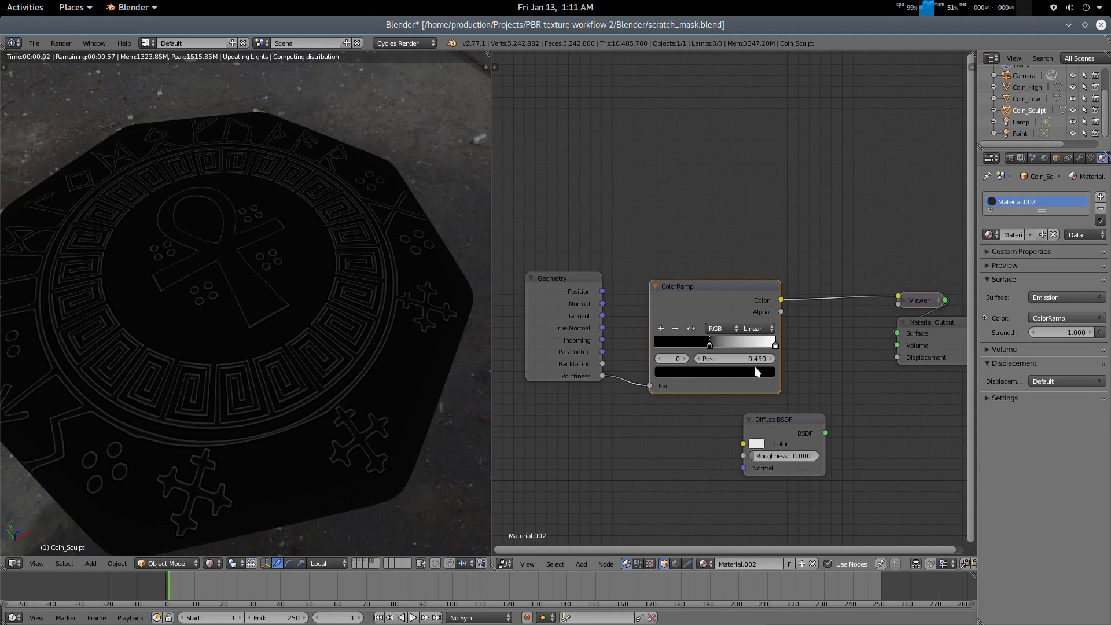
middle_drag(366, 292, 361, 365)
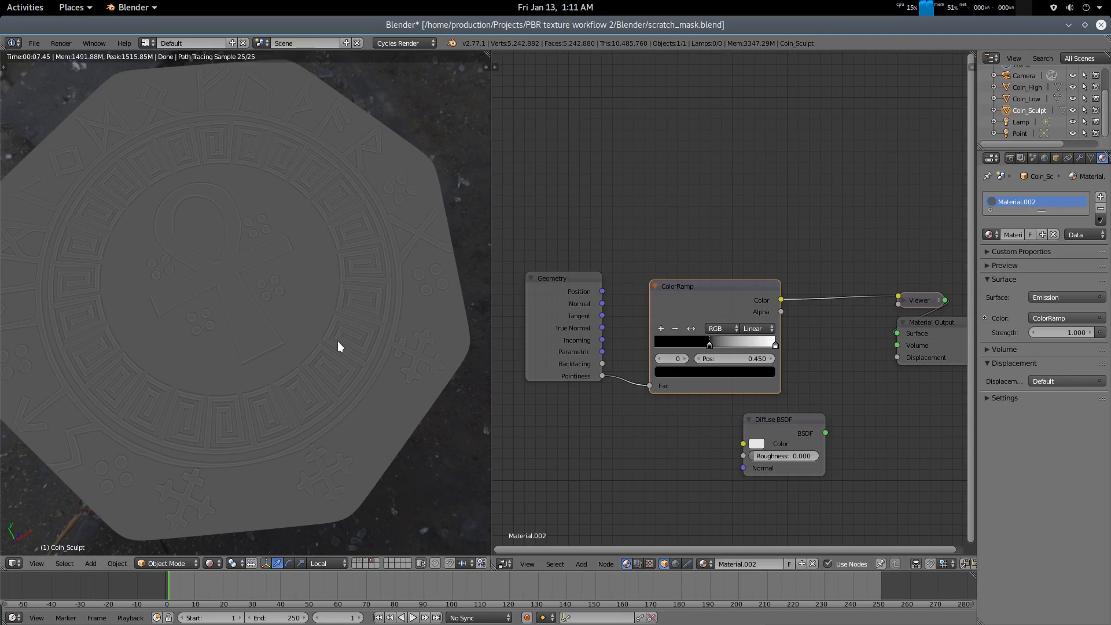
Return the 3D viewport to solid shading and show the low-poly coin's layer together with the sculpted coin
key(shift+z)
middle_drag(321, 445, 334, 384)
middle_drag(352, 451, 353, 484)
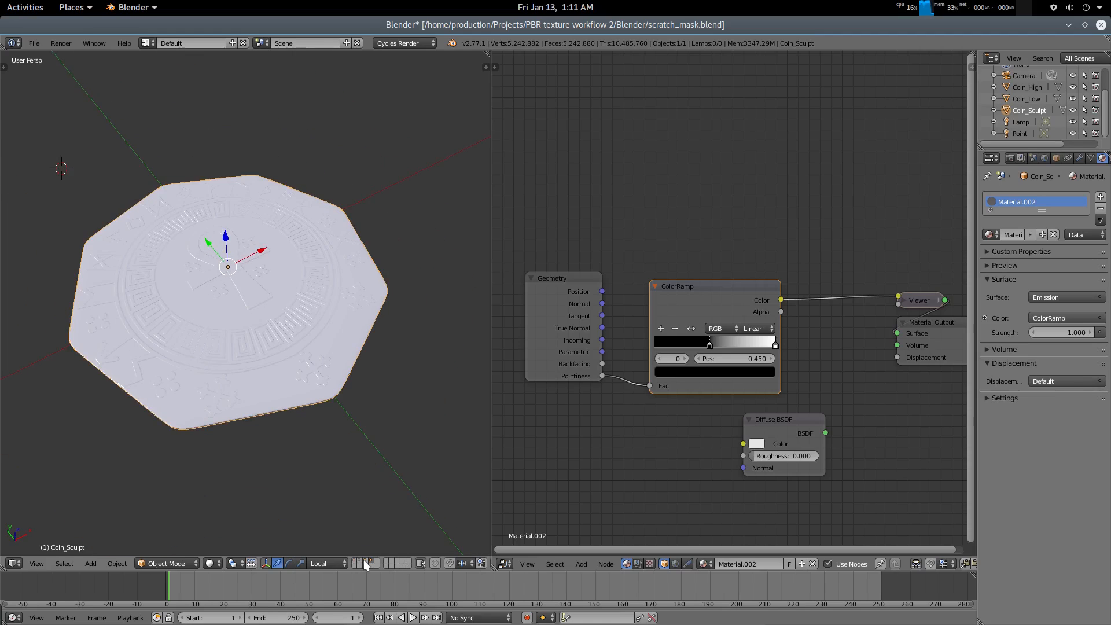
key(shift+z)
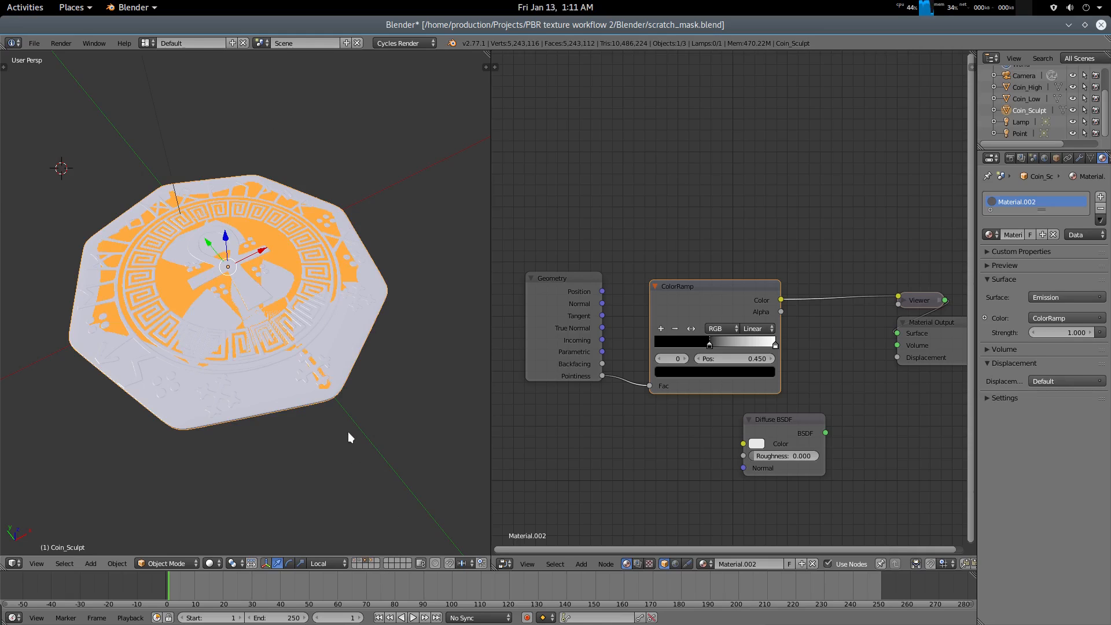
middle_drag(348, 435, 314, 424)
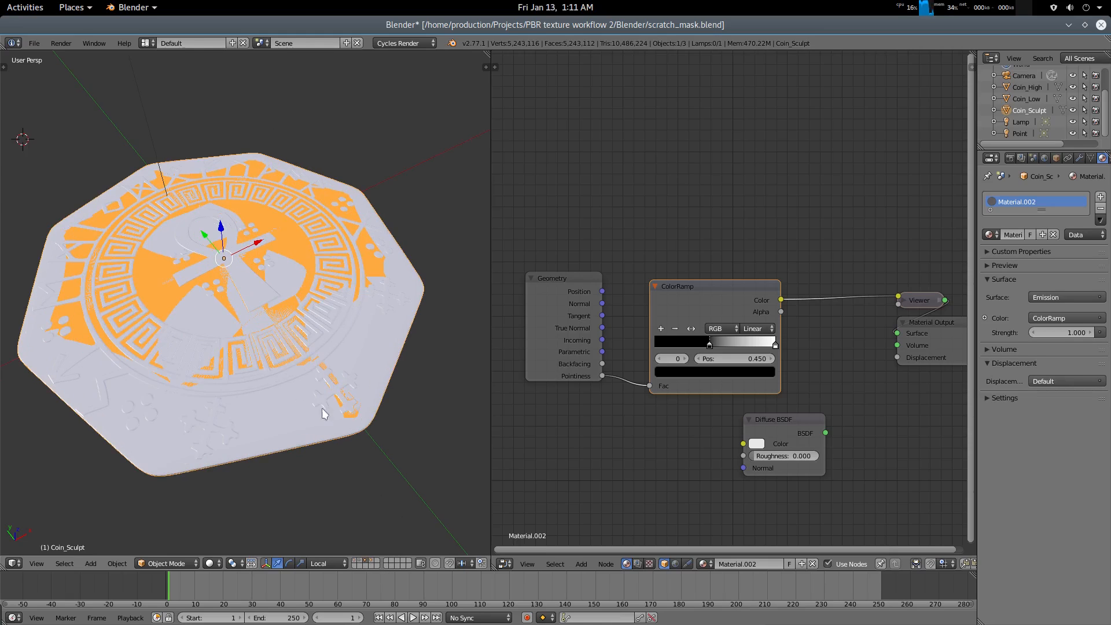
Add Coin_Low to the selection as the active object and bring all of its material nodes into view
middle_drag(850, 237, 809, 255)
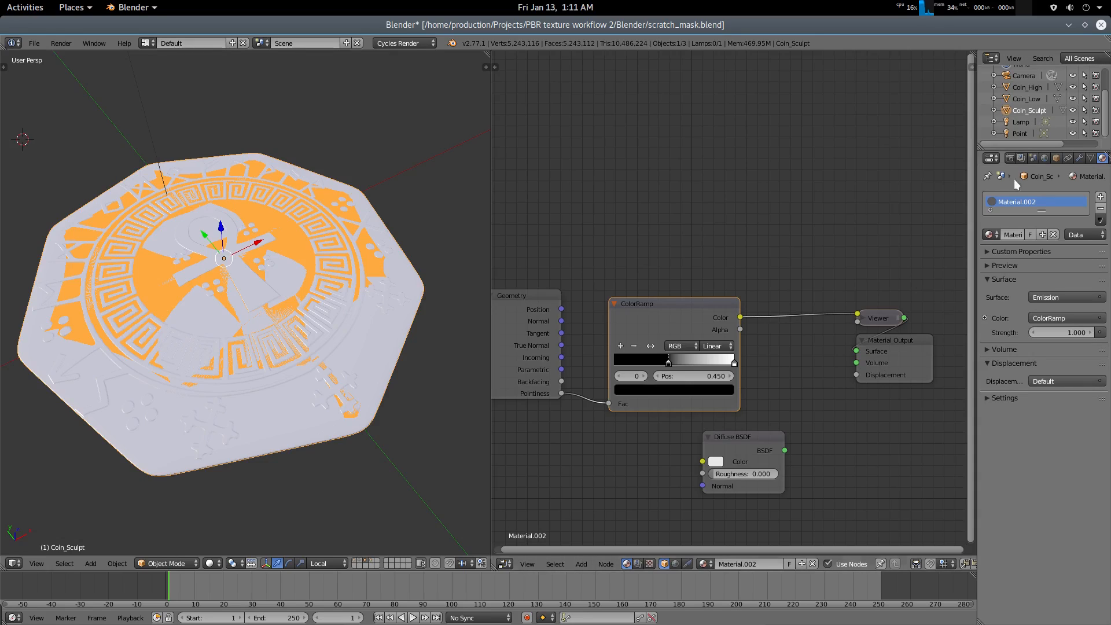
ctrl+click(1033, 99)
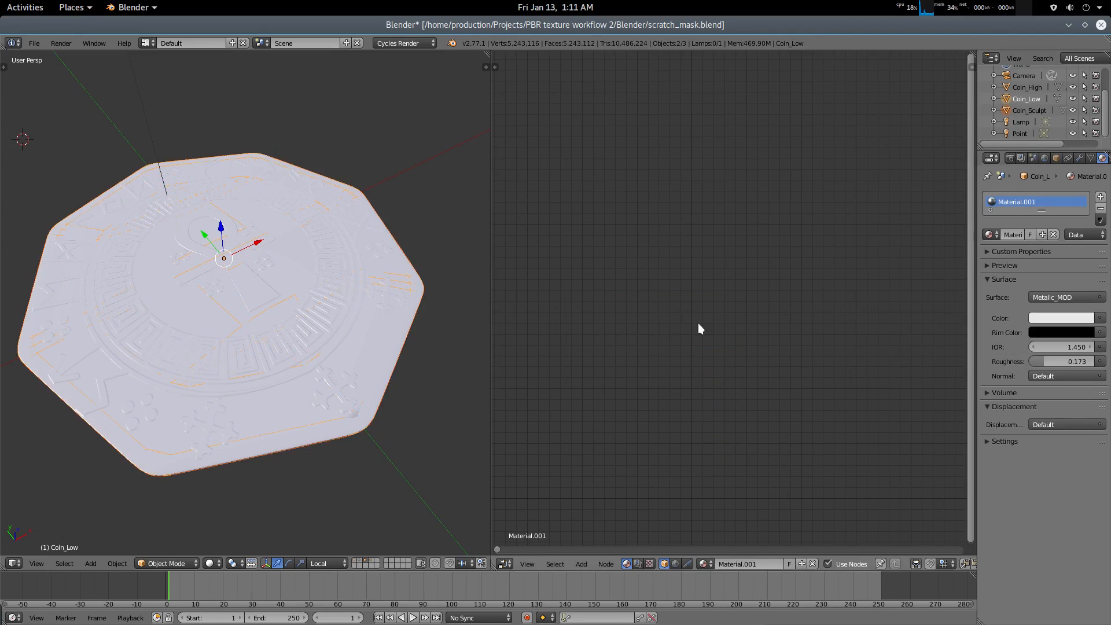
middle_drag(723, 268, 827, 202)
scroll(786, 302, down, 9)
key(Home)
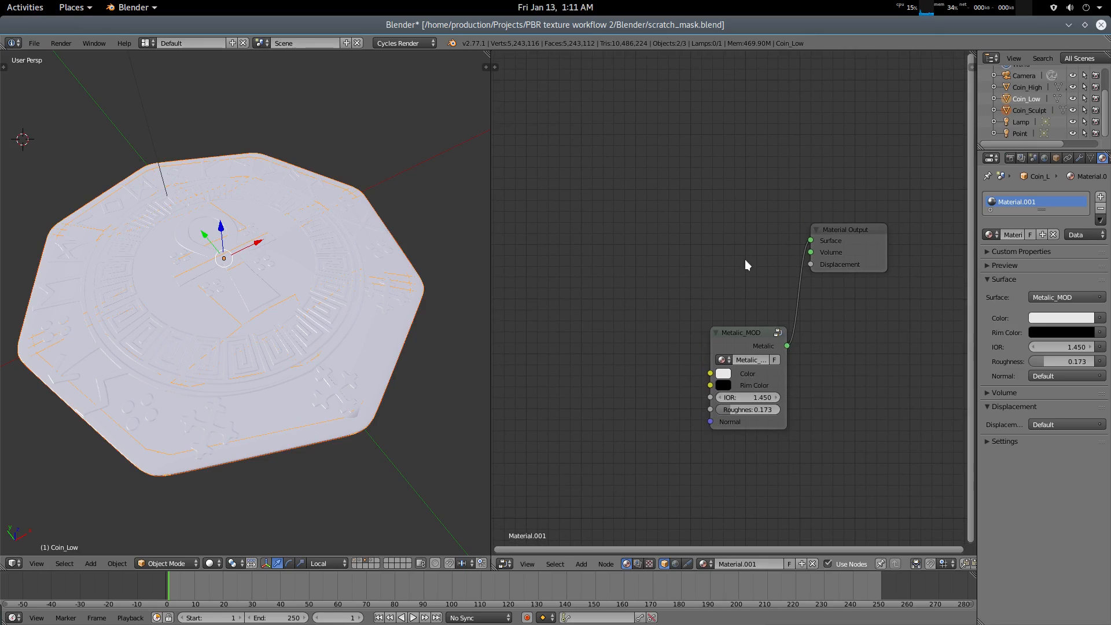
Split the node editor horizontally and turn the upper area into a UV/Image Editor
drag(970, 56, 599, 307)
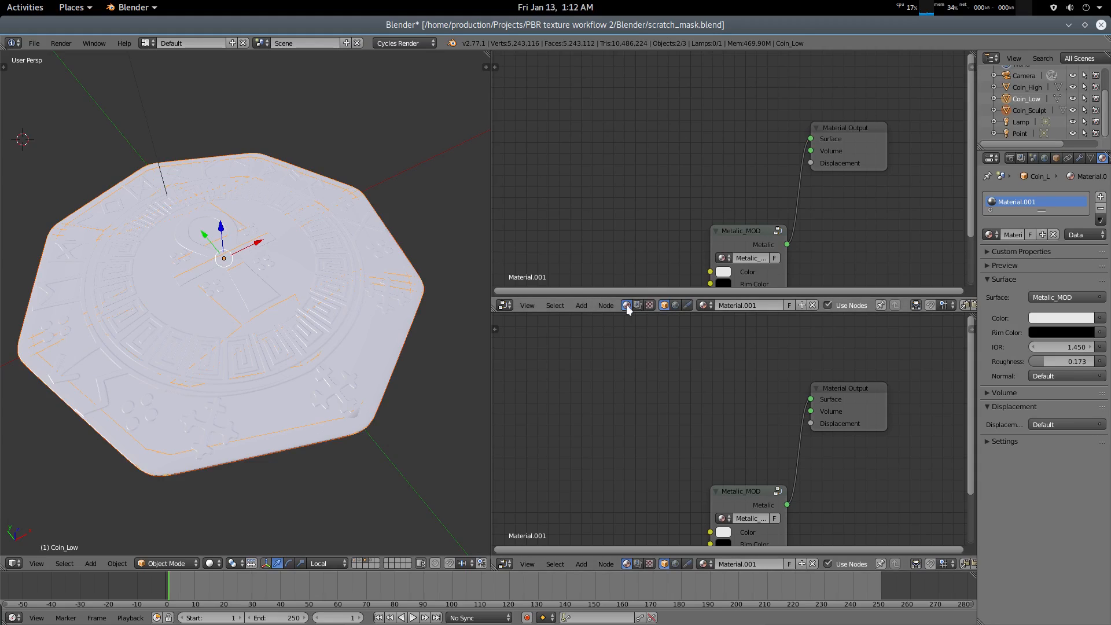
click(605, 305)
click(504, 304)
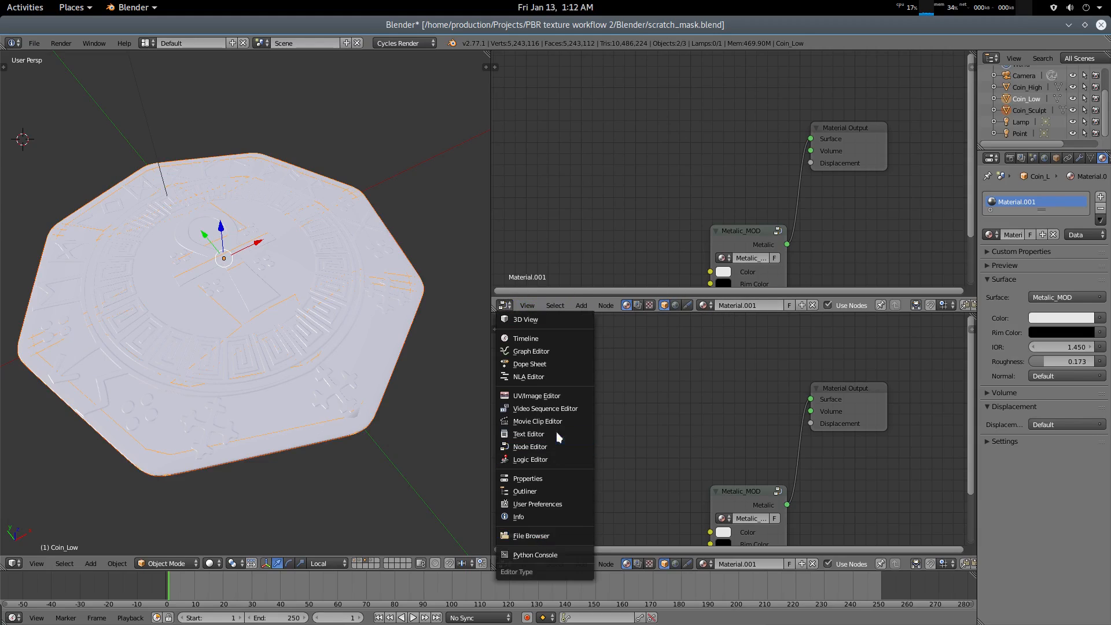
click(567, 396)
Create a blank image named curvature2 with a width and height of 2048 px
click(557, 305)
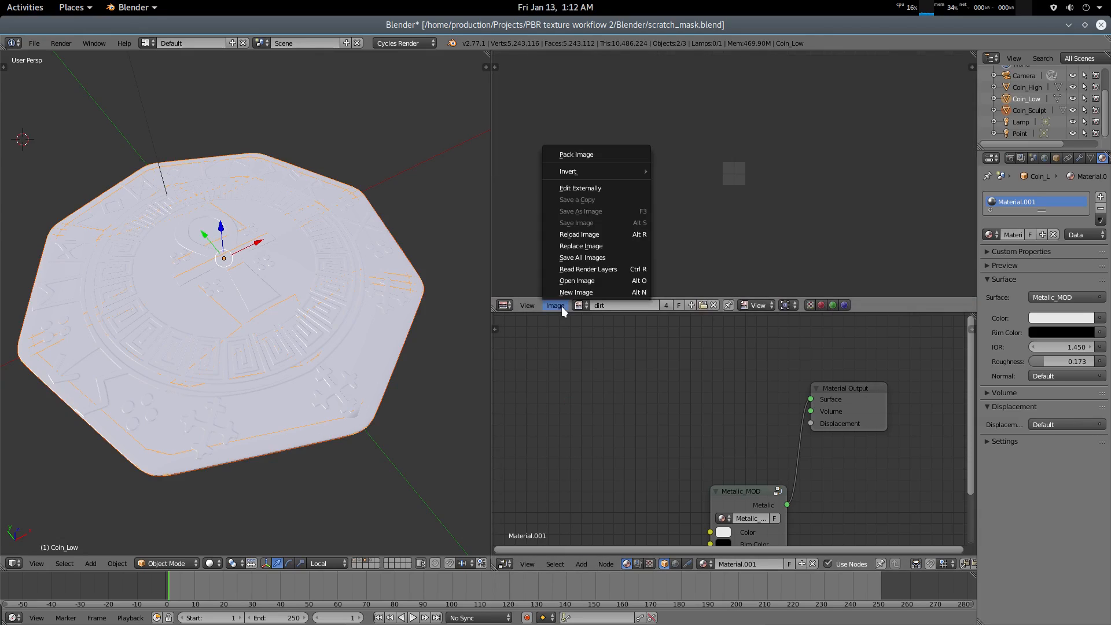
click(576, 292)
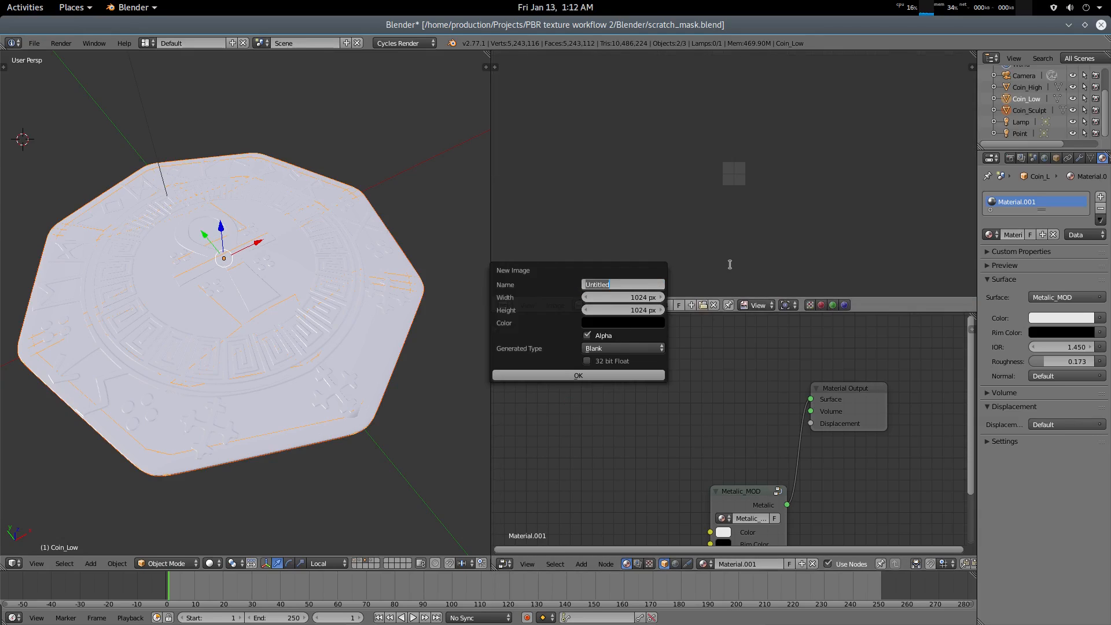
text(curvature2)
key(Tab)
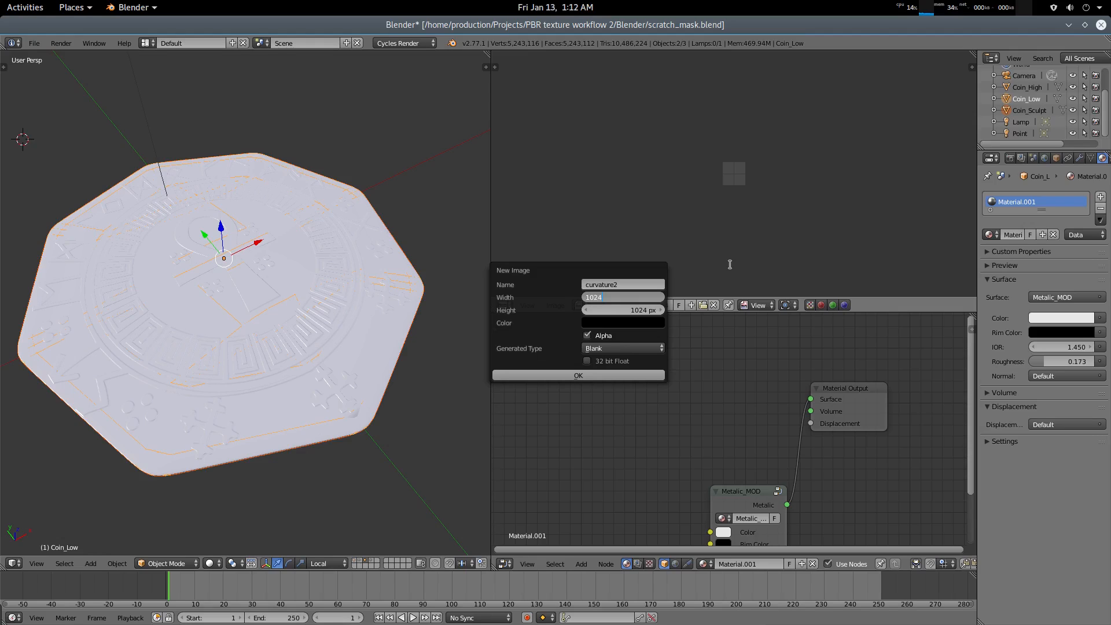
text(*2)
key(Tab)
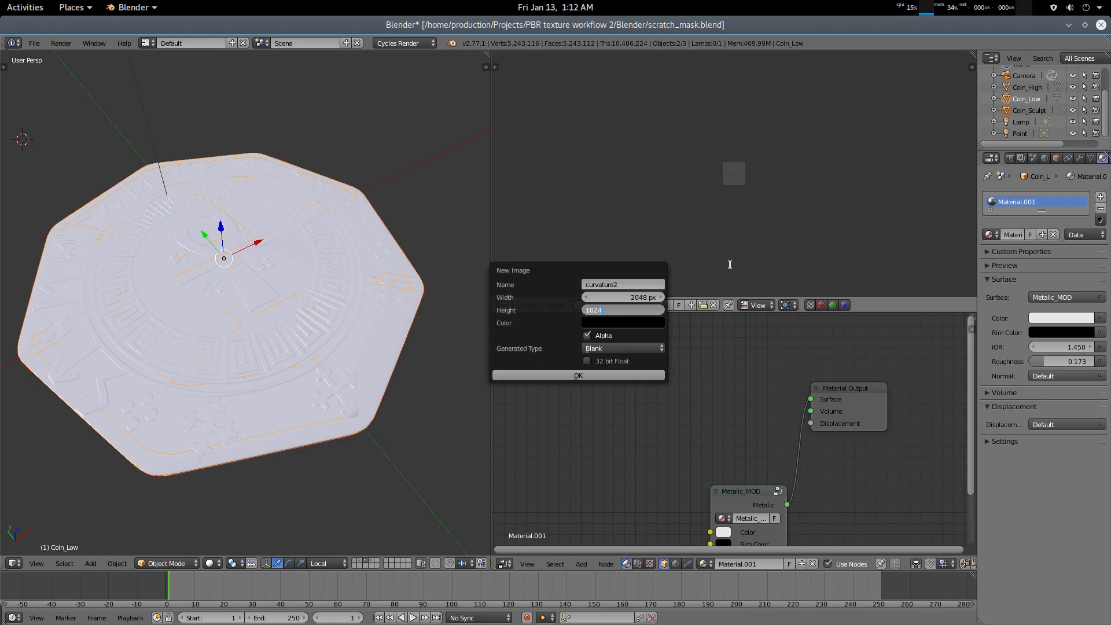
text(*2)
key(Return)
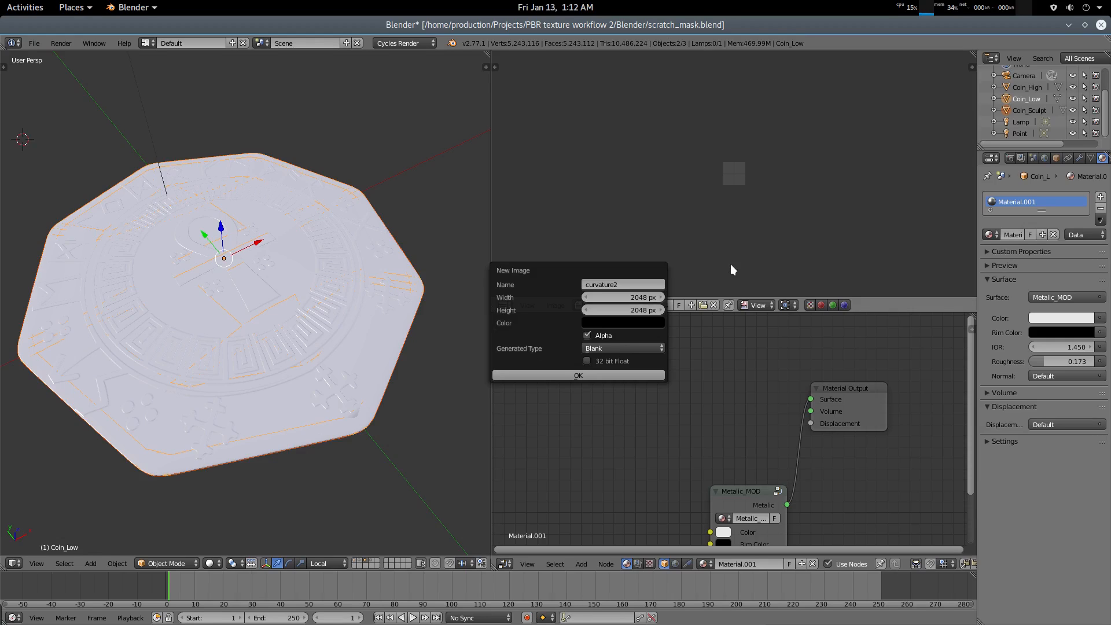
key(Return)
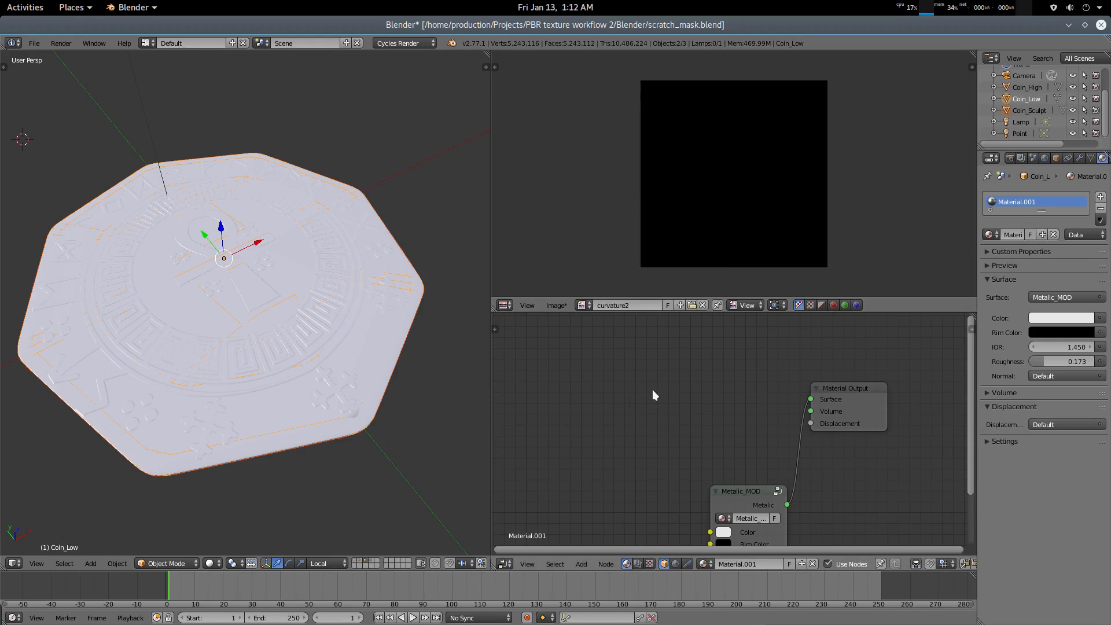
Add an unconnected Image Texture node to Coin_Low's material and assign the curvature2 image to it
key(shift+a)
click(626, 398)
text(image)
key(Return)
click(626, 398)
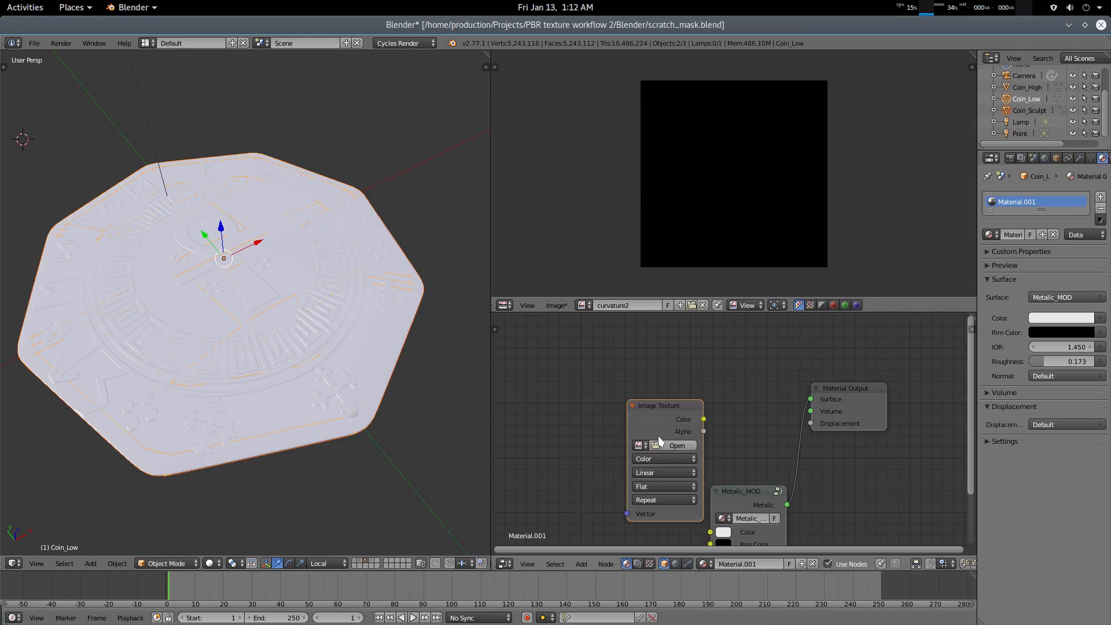
click(640, 445)
text(cu)
key(Down)
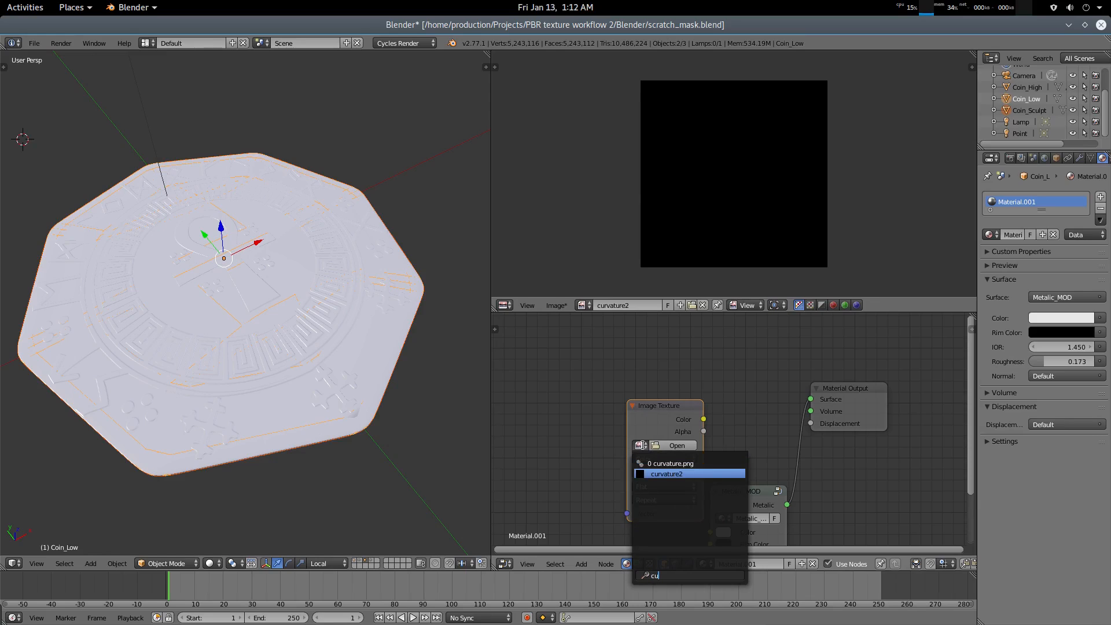
key(Return)
drag(660, 421, 631, 386)
Enlarge the node editor by shrinking the image editor above it, and widen the properties area
drag(799, 313, 800, 202)
middle_drag(900, 336, 850, 311)
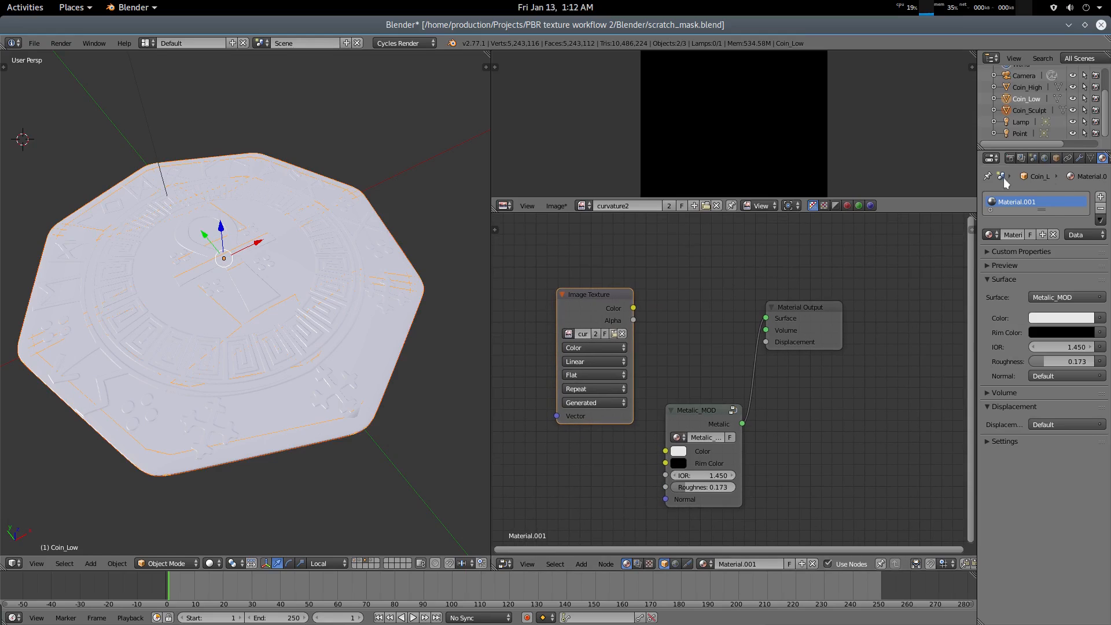
drag(977, 185, 894, 184)
Set the bake type to Emit in the render settings and bake the sculpt onto Coin_Low's curvature2 image
click(926, 159)
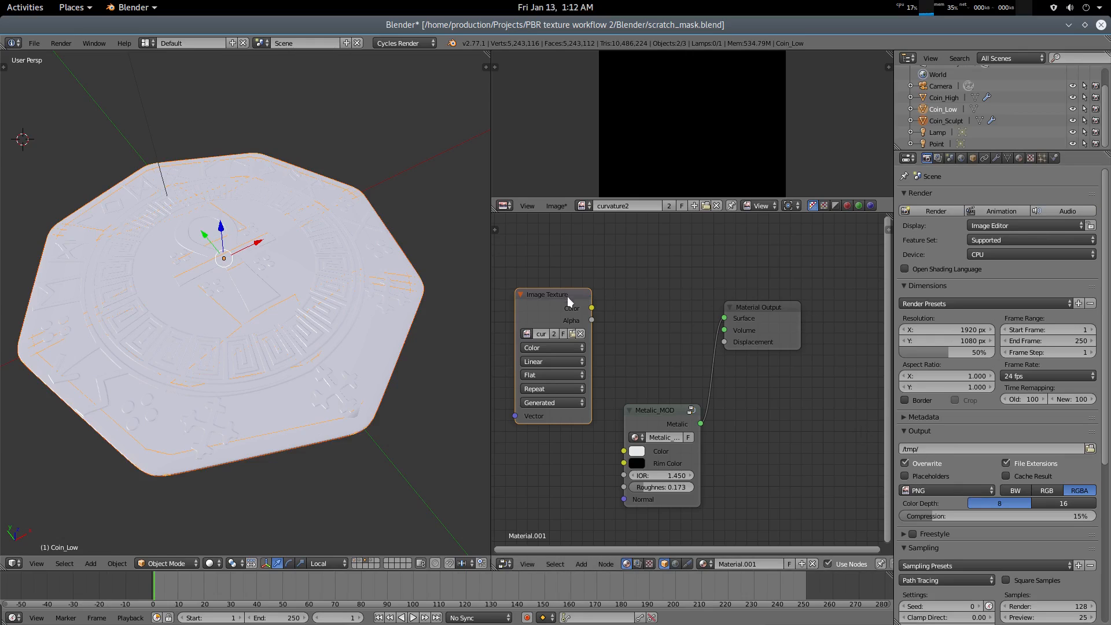
drag(564, 291, 576, 301)
scroll(972, 492, down, 10)
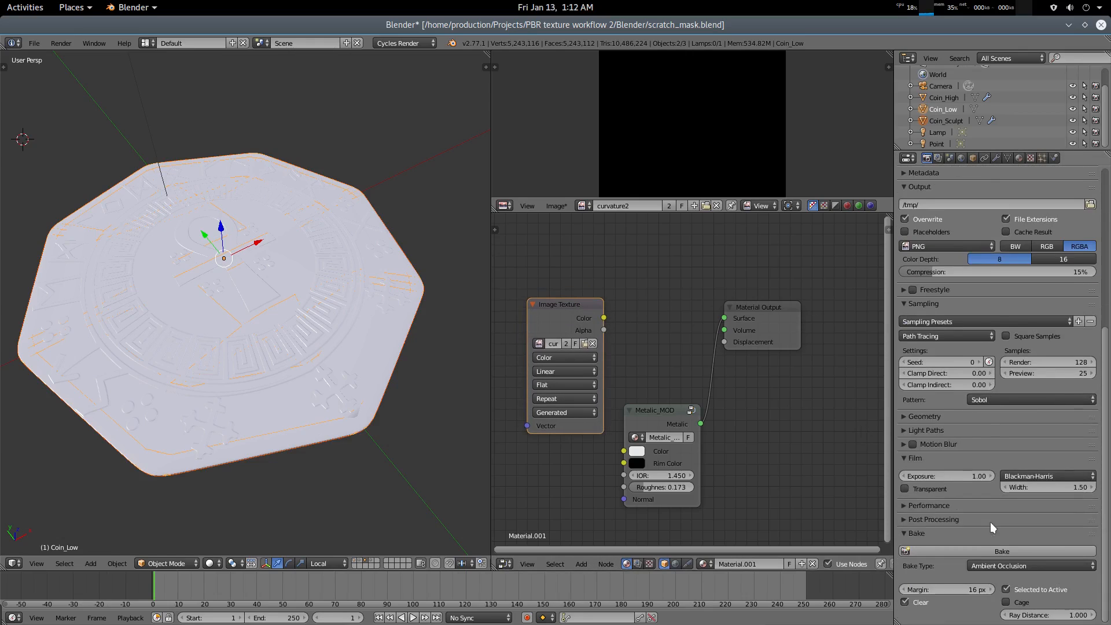
click(1011, 565)
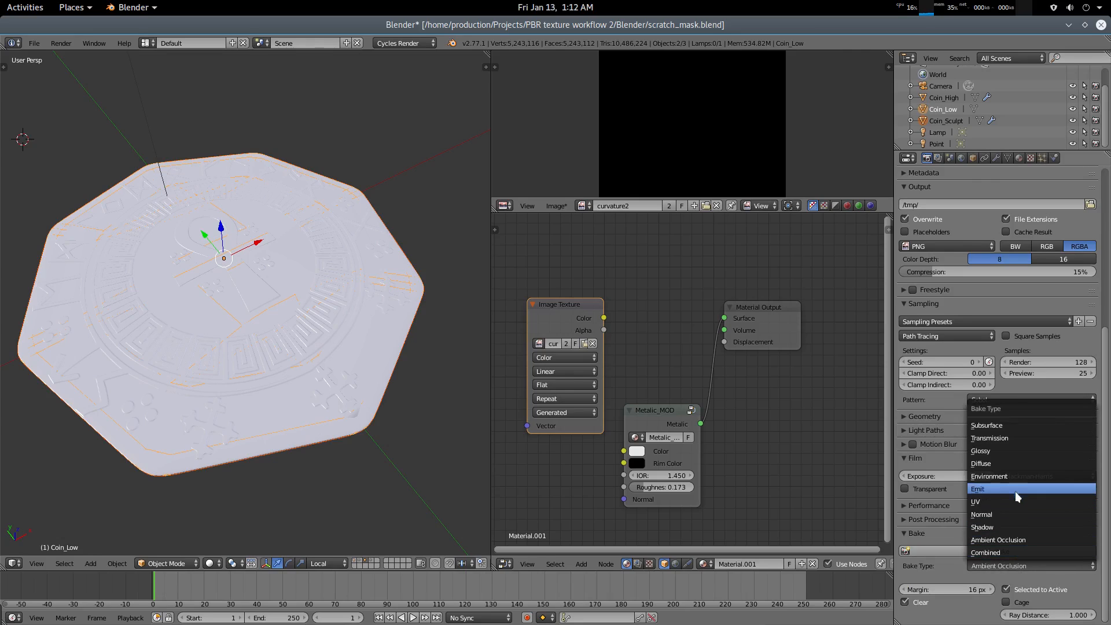
click(1014, 488)
click(1025, 549)
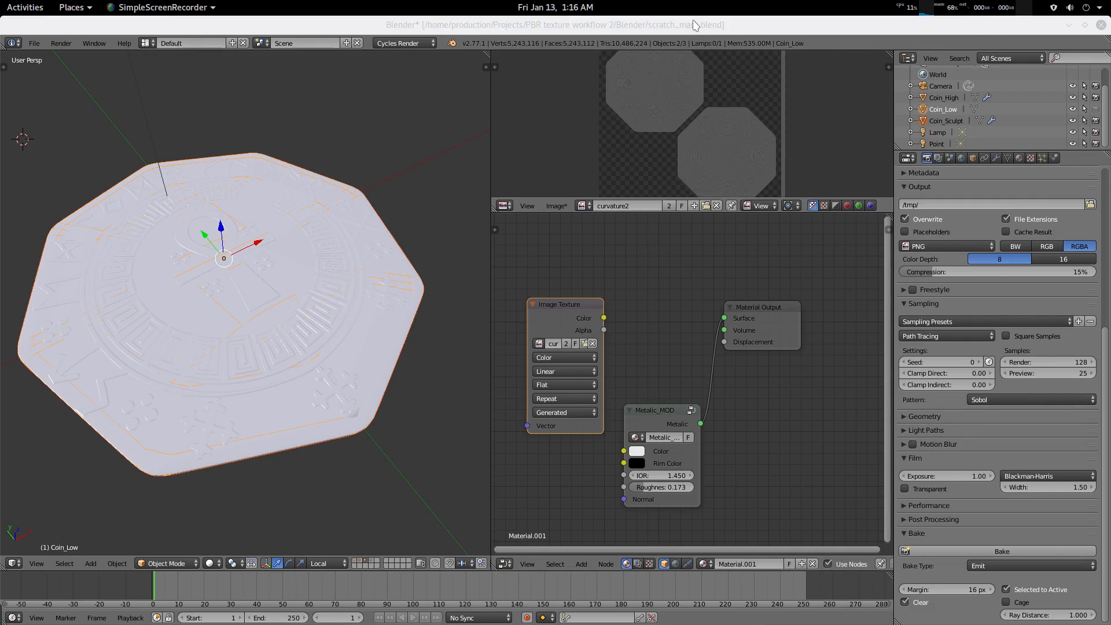
Examine the baked coin faces in the curvature2 image and shift the Image Texture node away from Metalic_MOD
click(747, 108)
scroll(746, 116, up, 3)
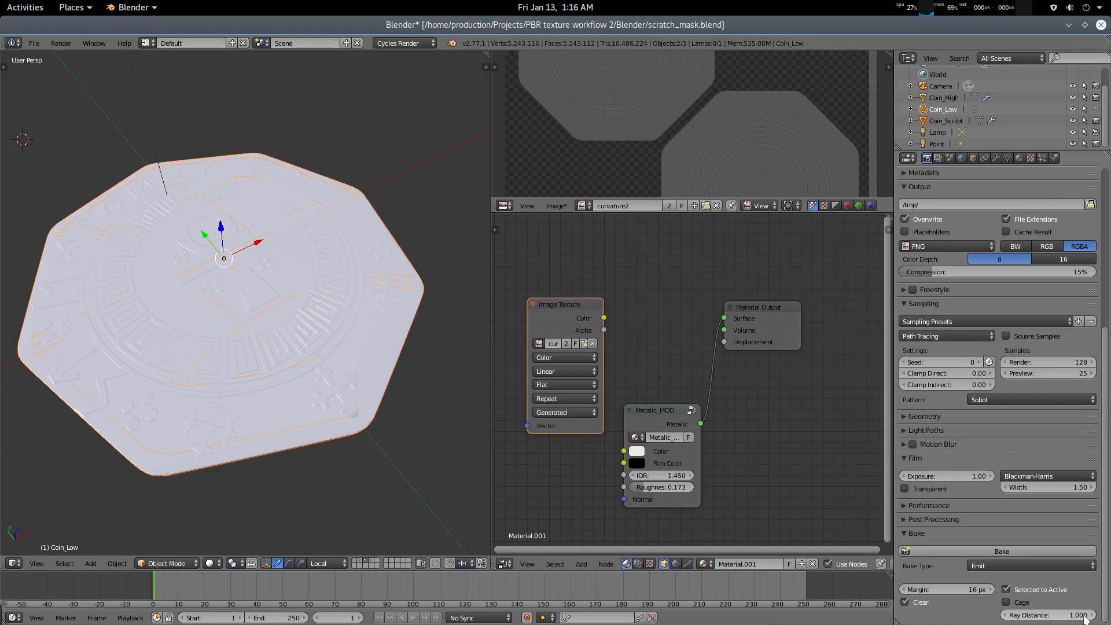
middle_drag(689, 378, 736, 398)
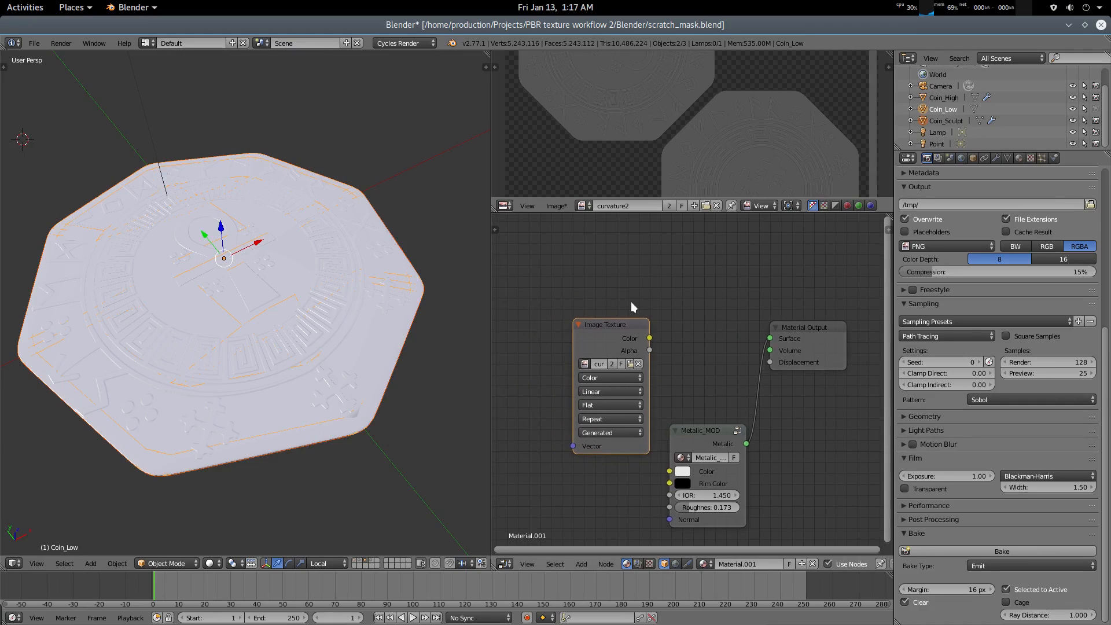
drag(619, 325, 605, 323)
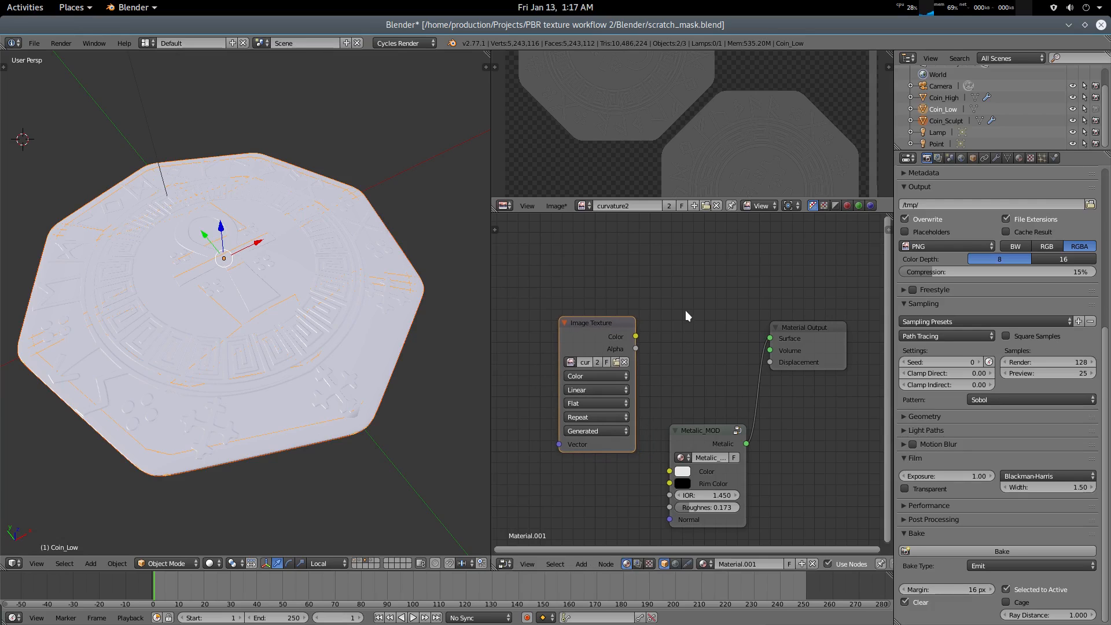
middle_drag(341, 206, 317, 255)
middle_drag(660, 313, 660, 334)
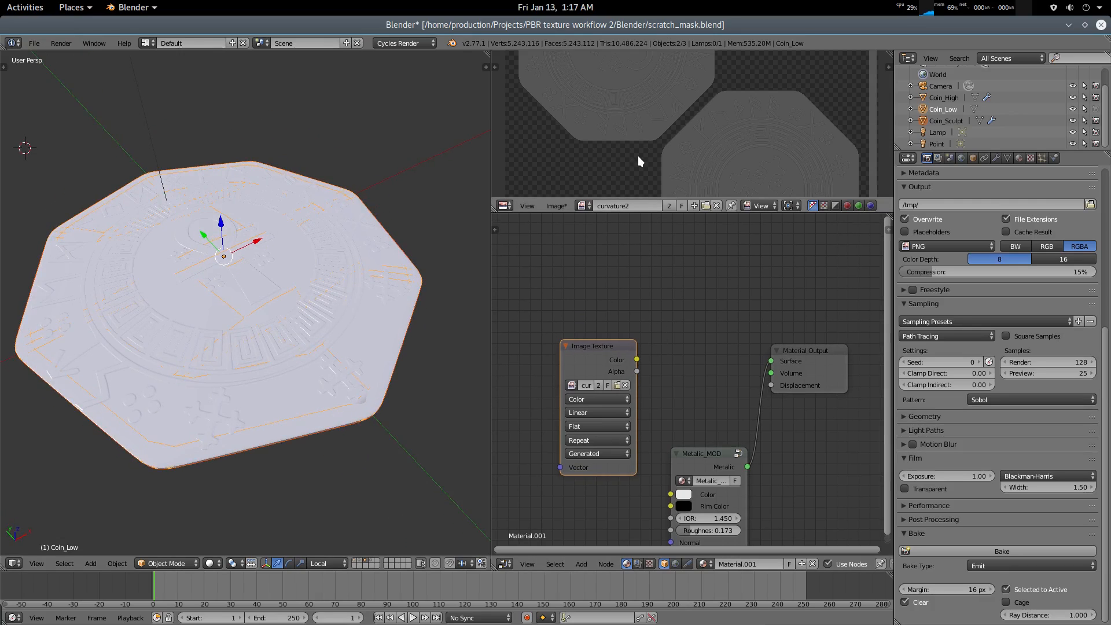
key(F3)
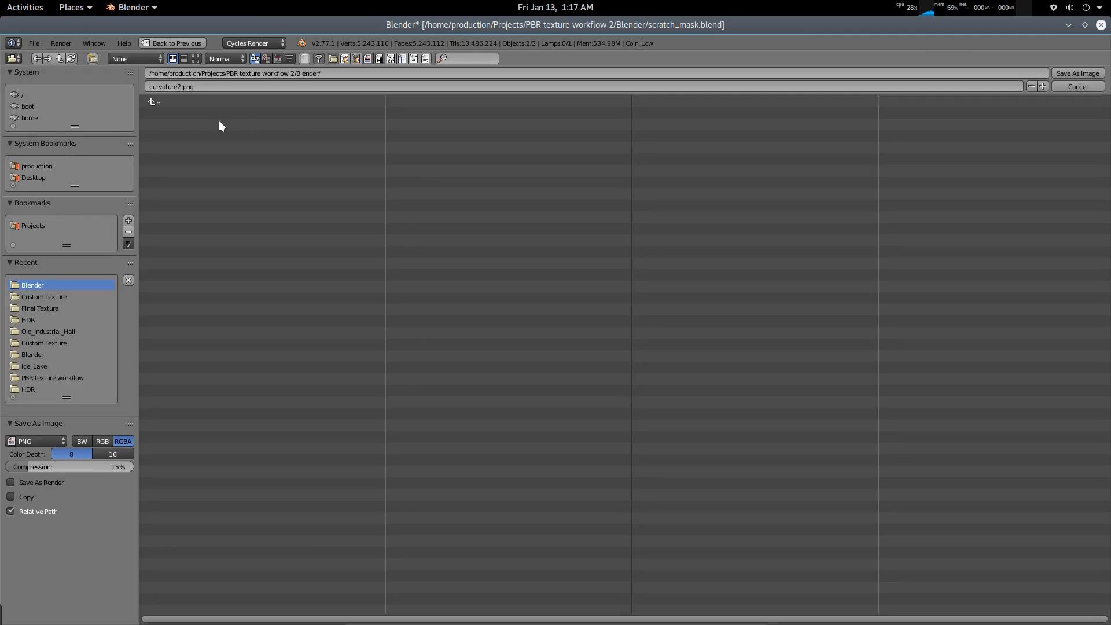
click(61, 56)
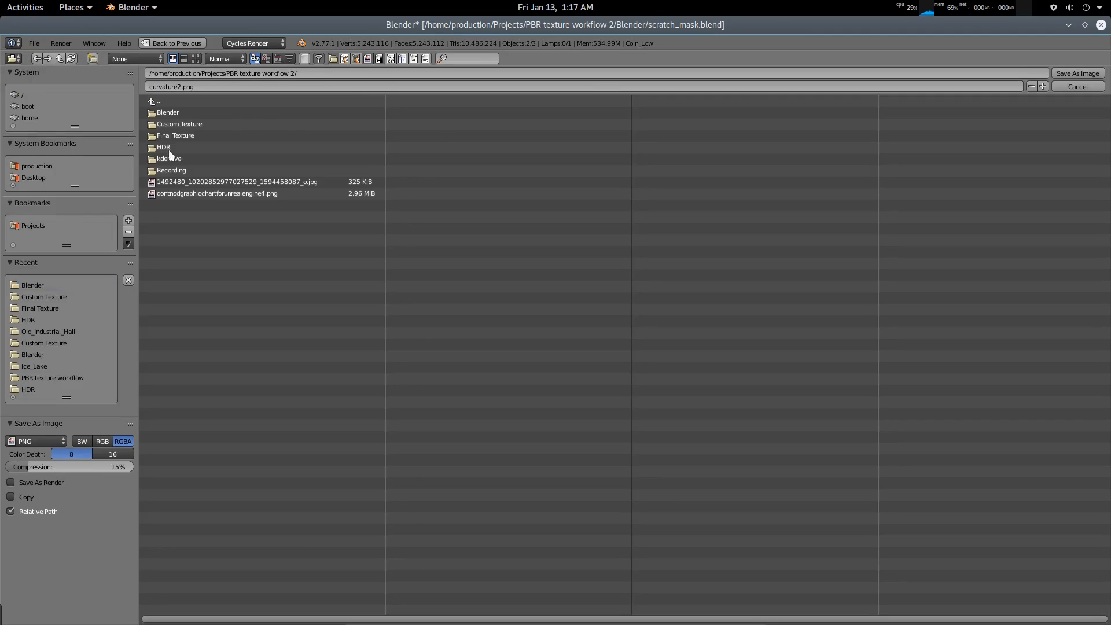
click(1077, 86)
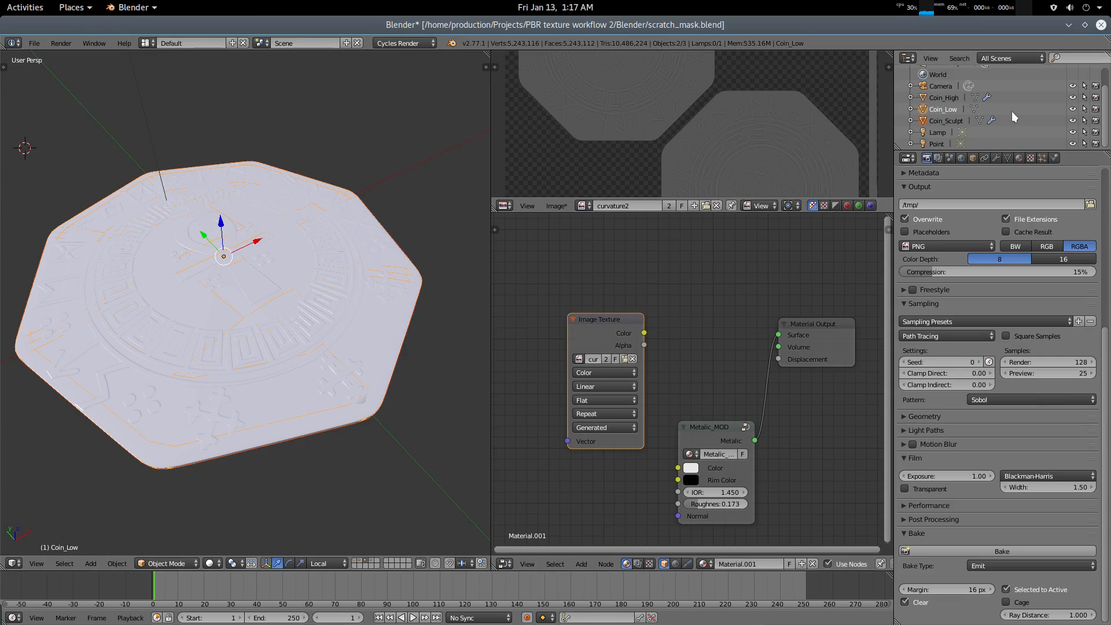
Reselect Coin_Low, reposition its curvature2 Image Texture node, and place a duplicate of that node above it
click(949, 120)
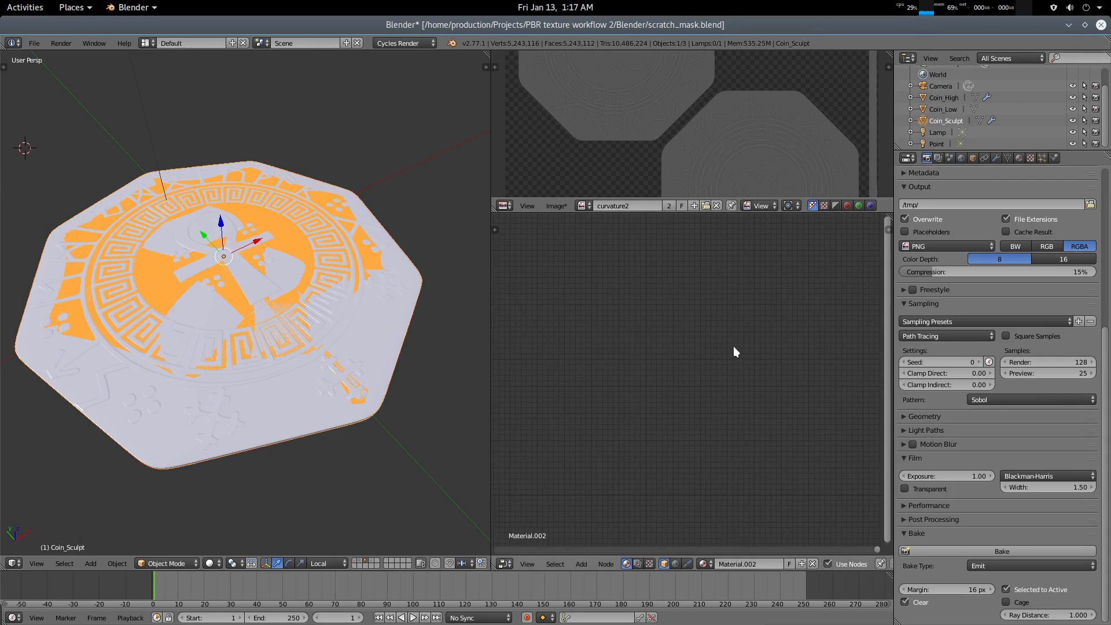
click(946, 110)
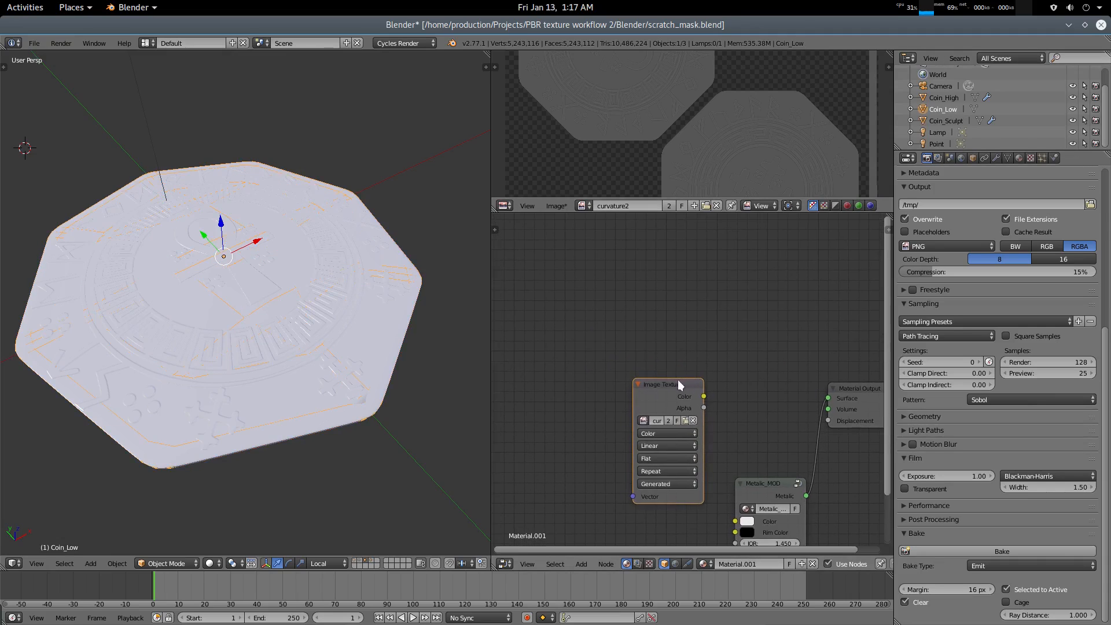
drag(679, 380, 640, 406)
key(shift+d)
click(726, 272)
Create a blank 2048 by 2048 px image named AO2 and assign it to the duplicated Image Texture node
click(557, 206)
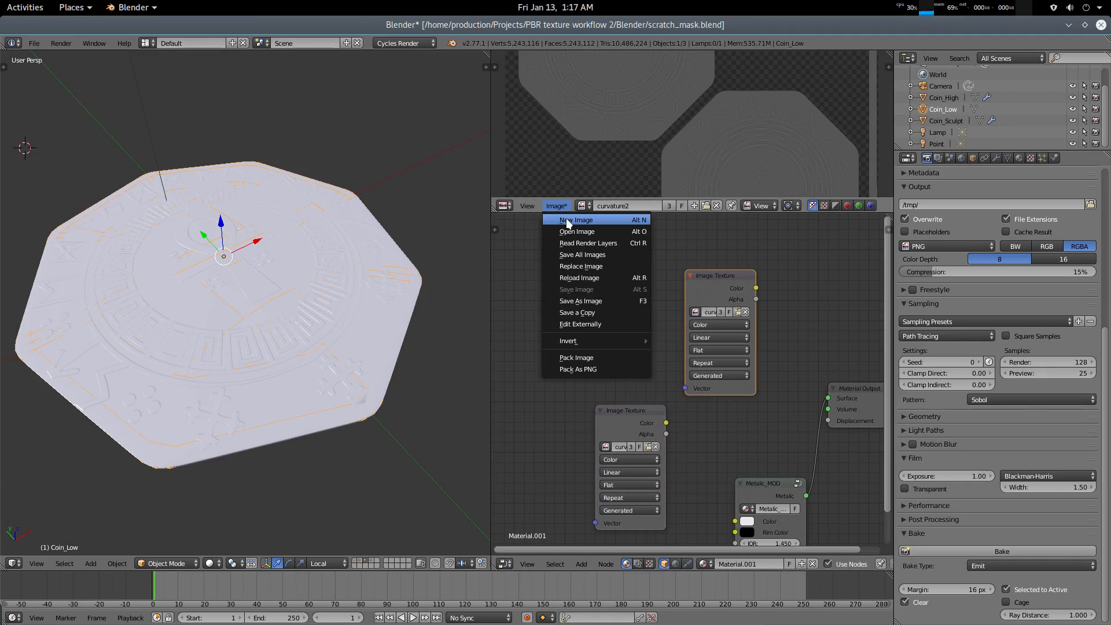
click(567, 221)
click(588, 209)
text(AO)
key(Return)
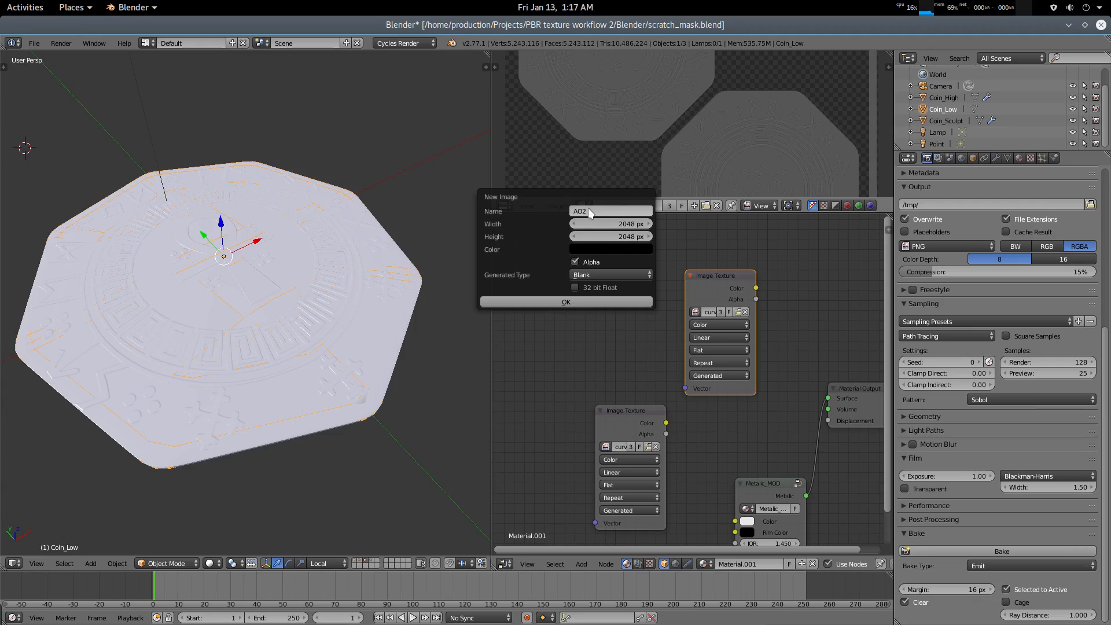
click(592, 300)
click(696, 312)
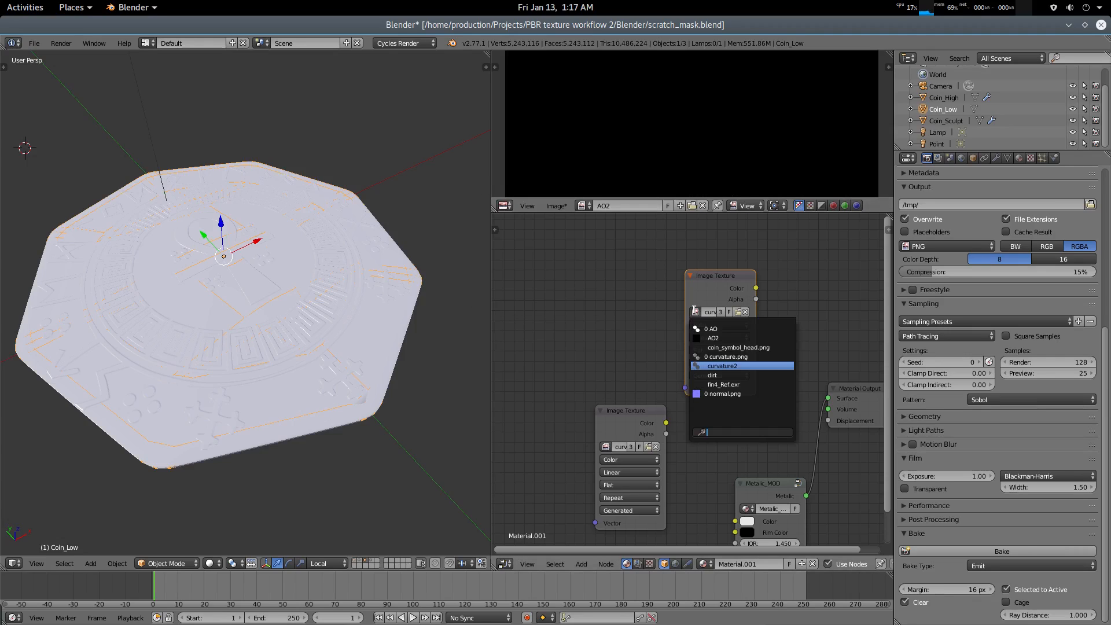
click(715, 337)
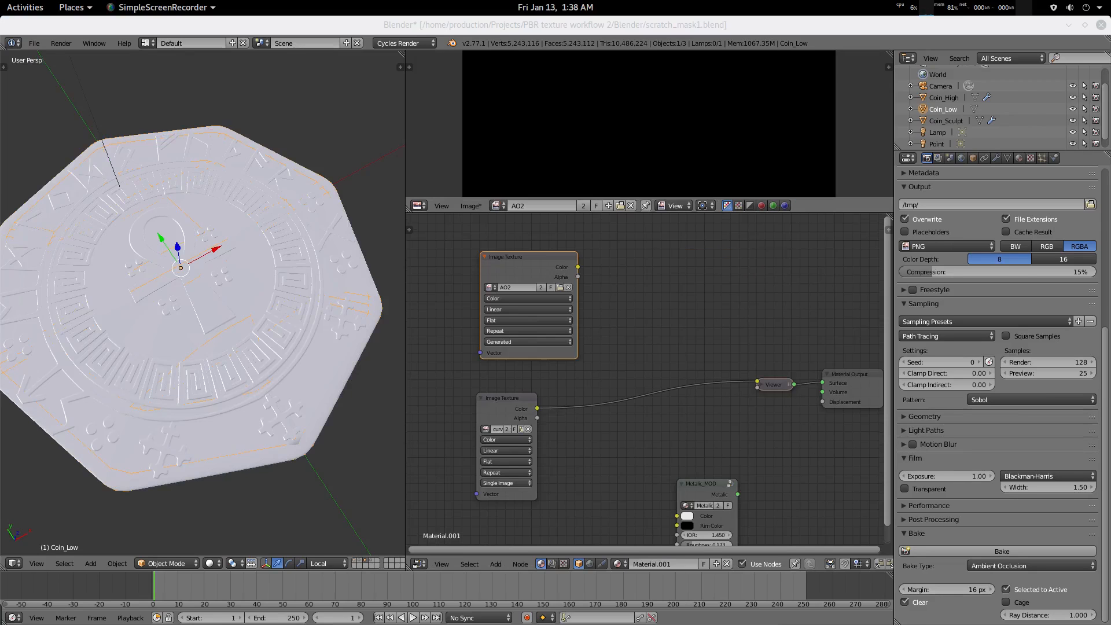
Set the bake type to Ambient Occlusion and select Coin_Sculpt, adding Coin_Low as the active object
click(694, 29)
drag(523, 259, 532, 268)
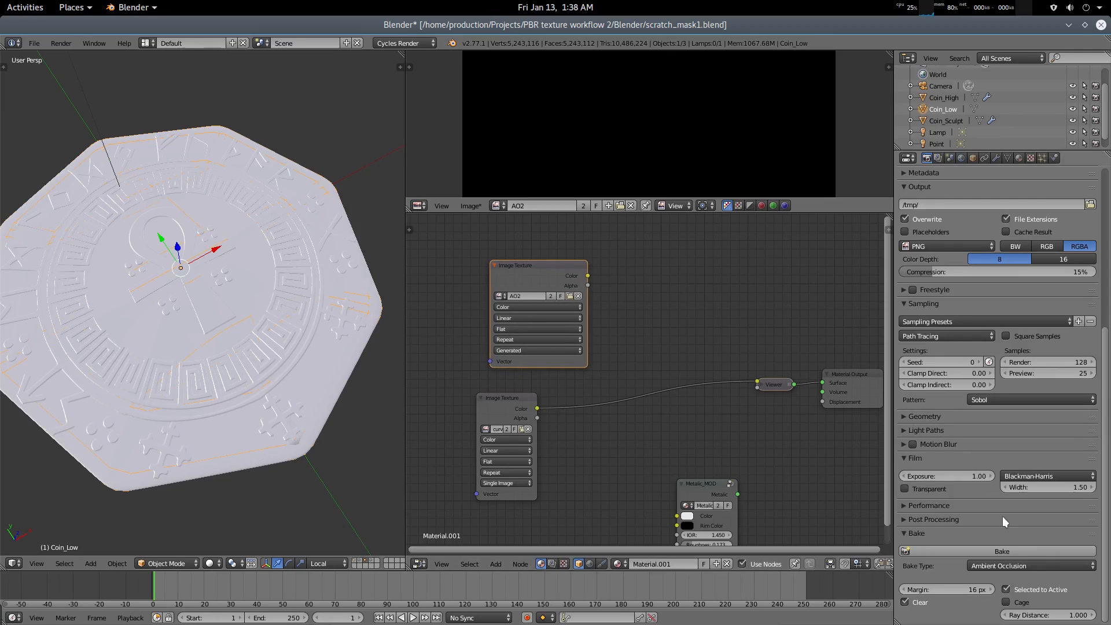
click(1017, 565)
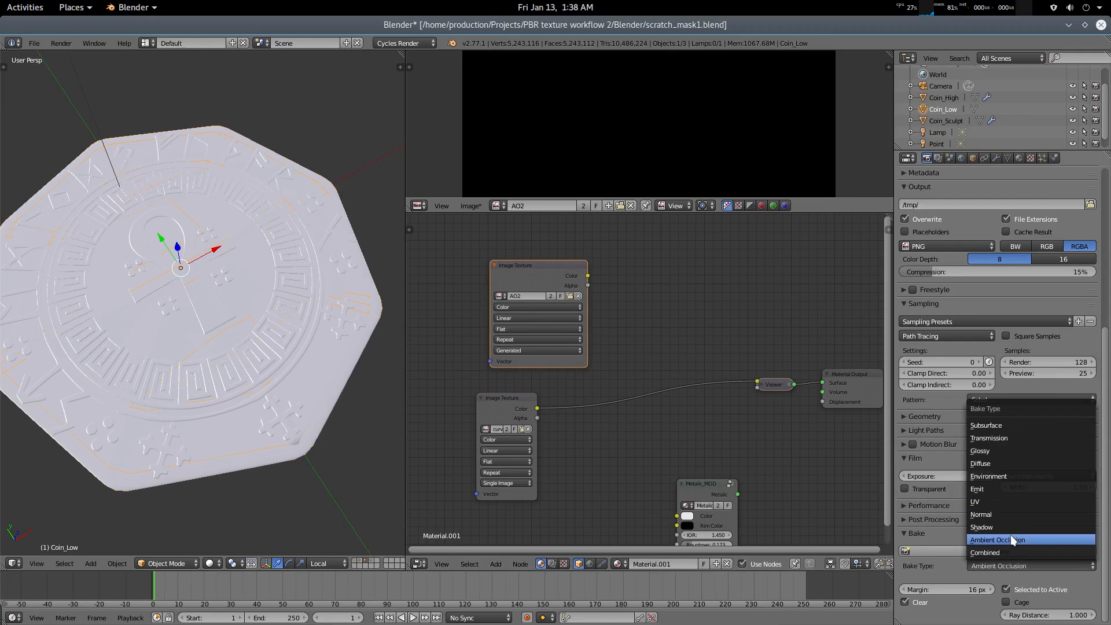
click(1010, 539)
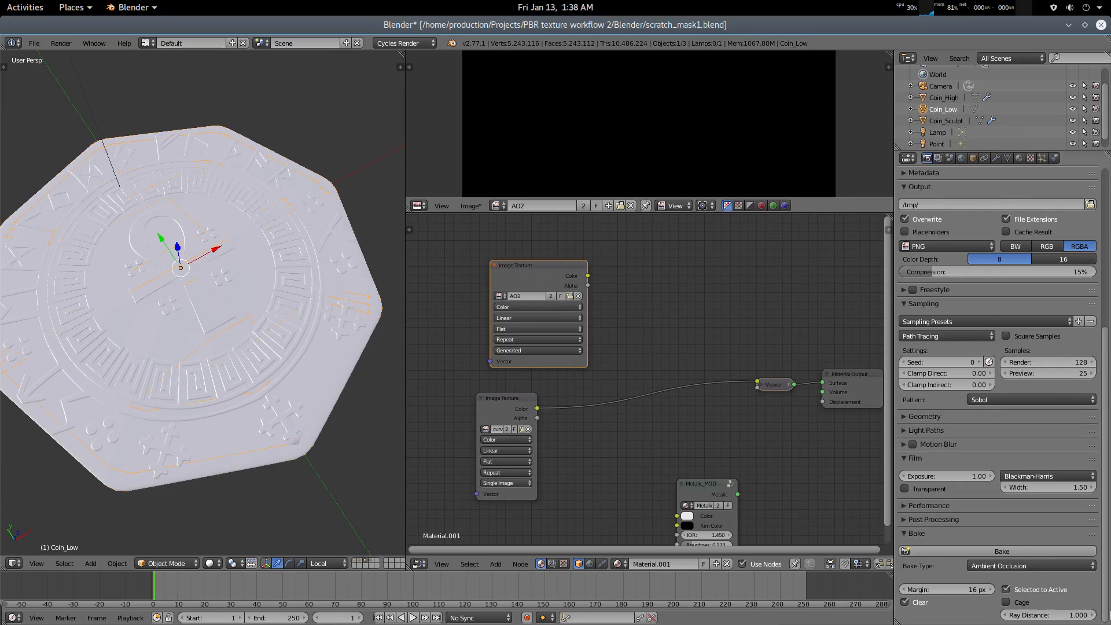
click(946, 120)
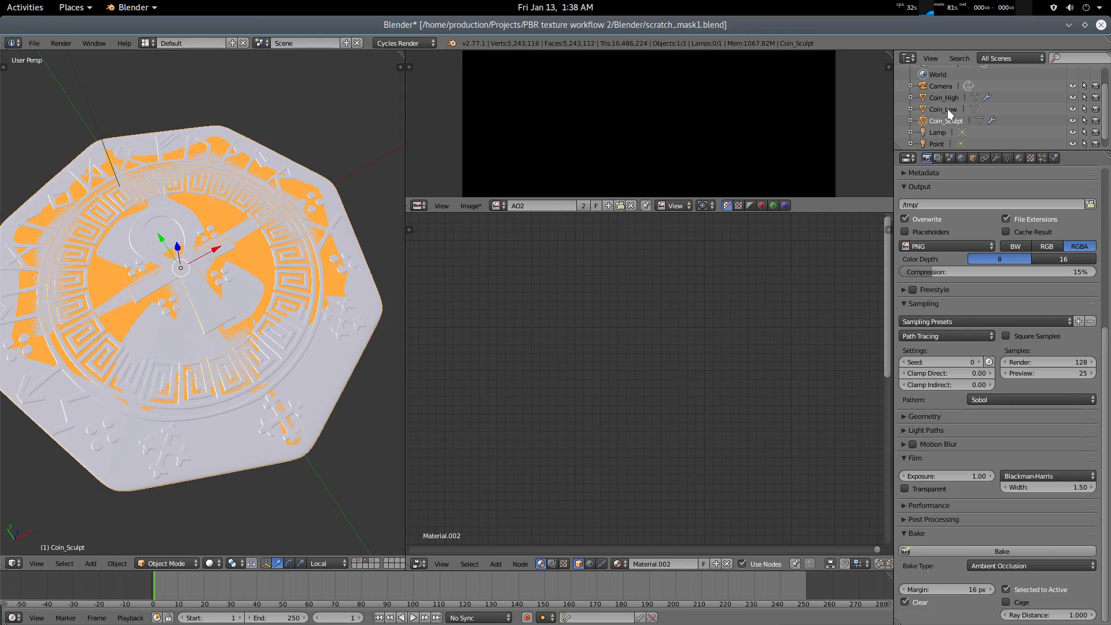
ctrl+click(946, 108)
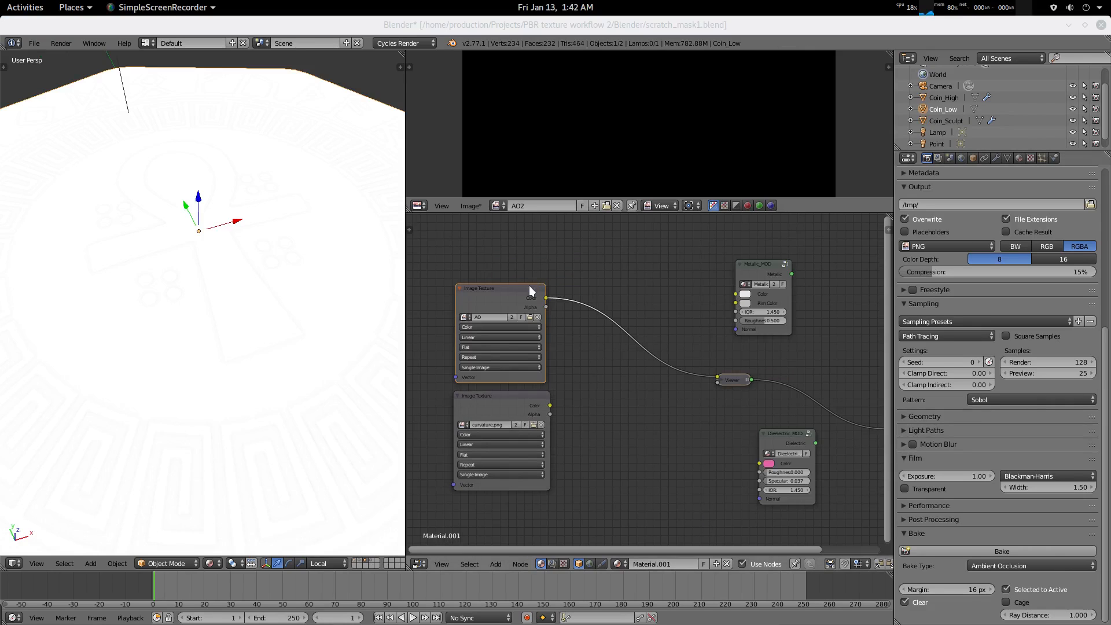
Preview the curvature.png texture on Coin_Low through the Viewer node and inspect the coin's engraved pattern
scroll(293, 308, down, 4)
middle_drag(281, 346, 281, 372)
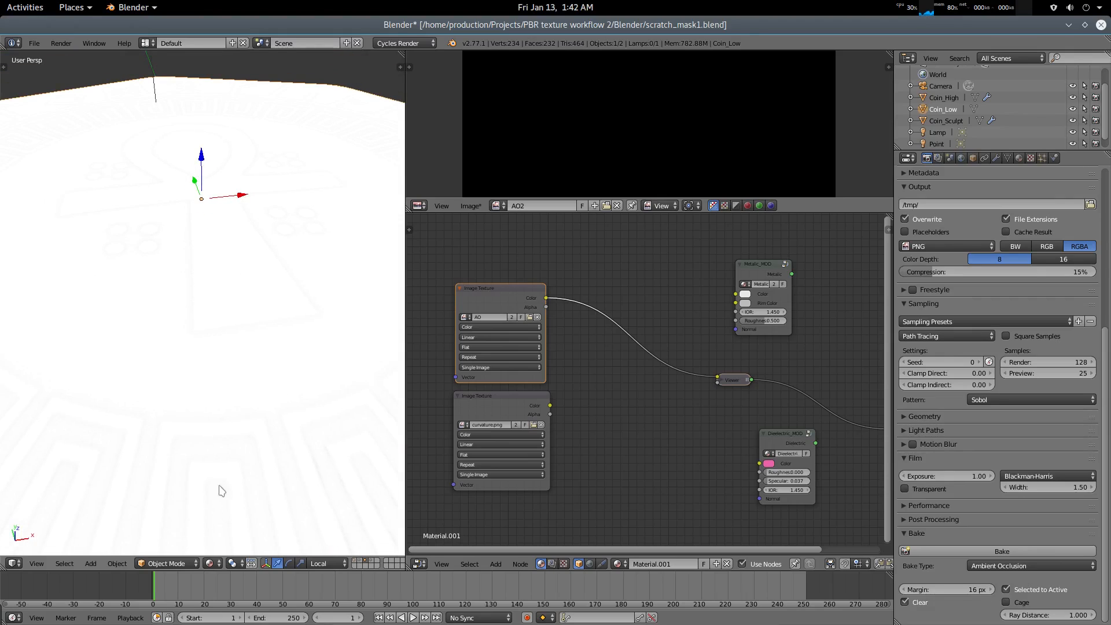
ctrl+shift+click(519, 402)
middle_drag(280, 428, 277, 392)
scroll(276, 392, up, 2)
middle_drag(641, 432, 723, 427)
Move the AO and curvature.png Image Texture nodes together away from the Viewer node to make room between them
click(590, 305)
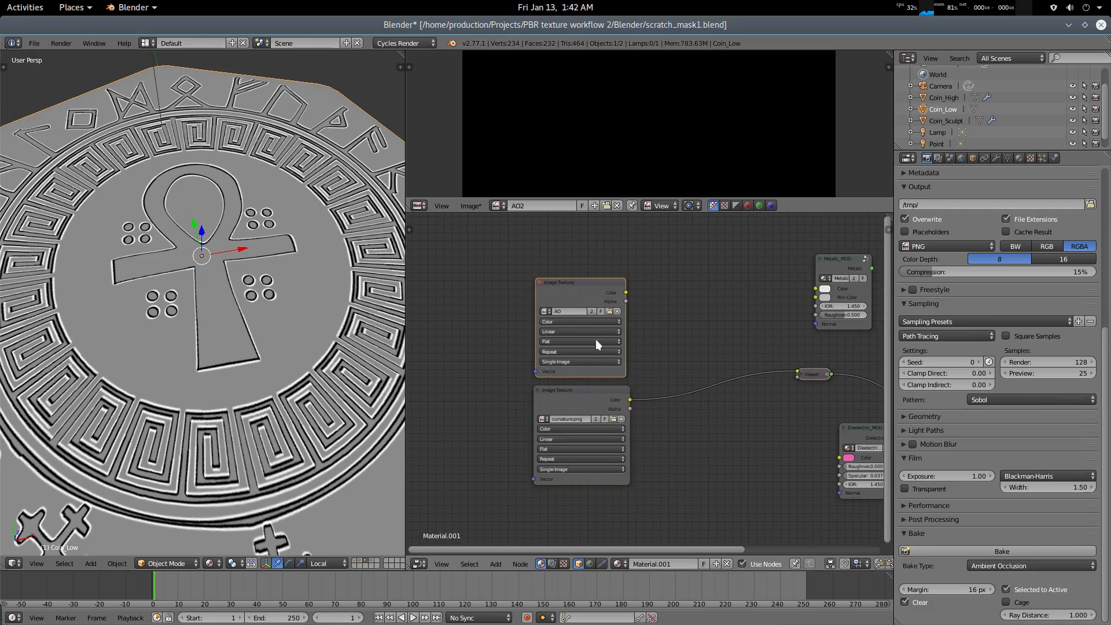
shift+click(591, 395)
drag(591, 393, 498, 385)
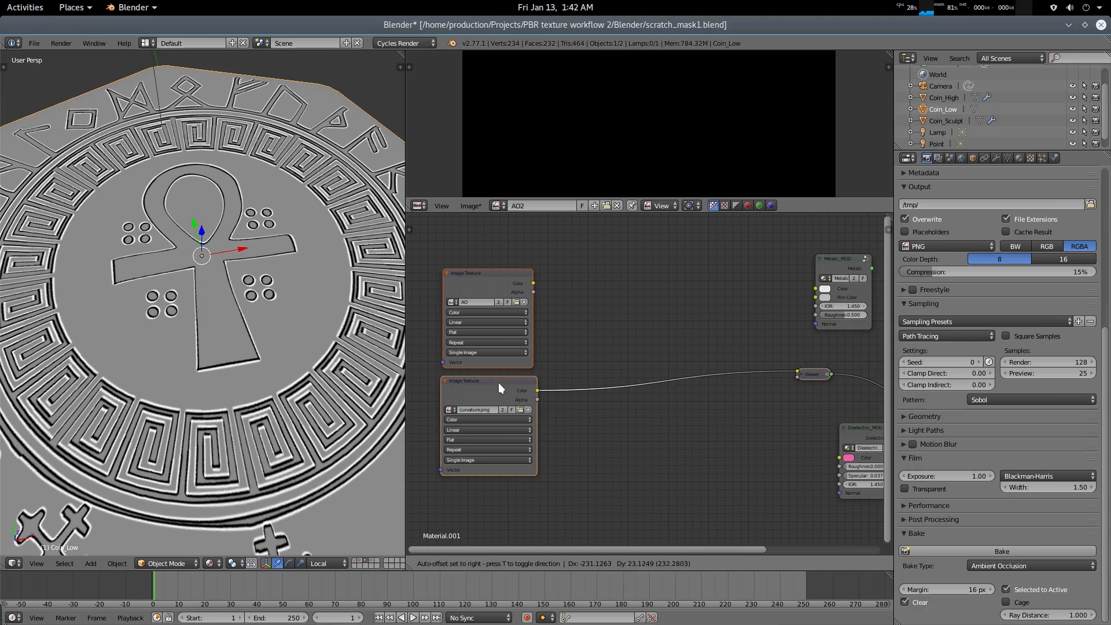
click(679, 445)
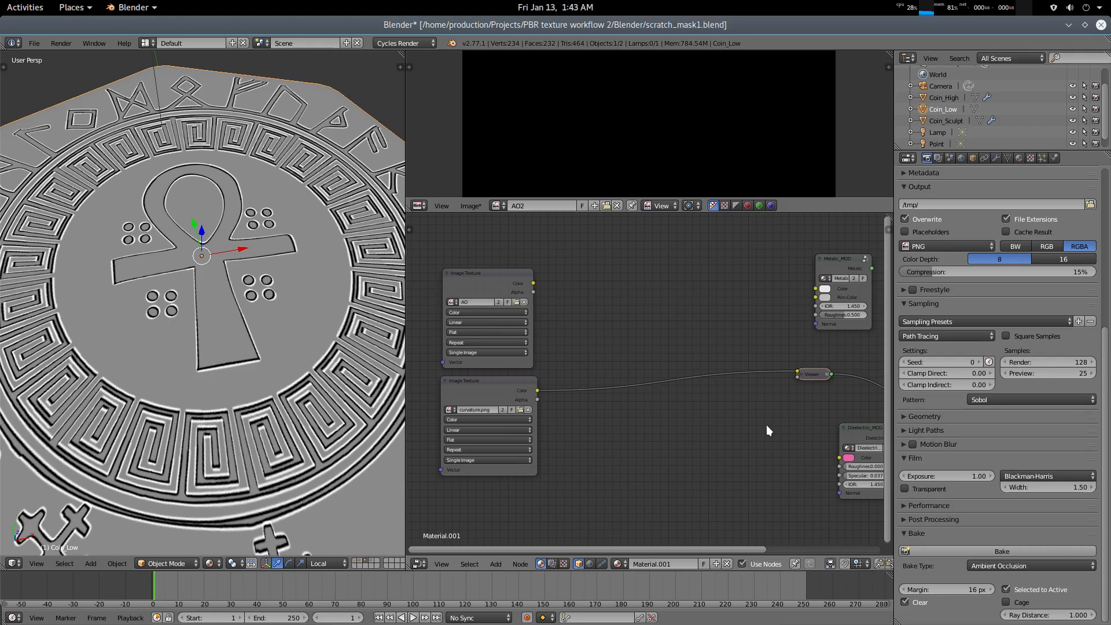
middle_drag(615, 441, 606, 438)
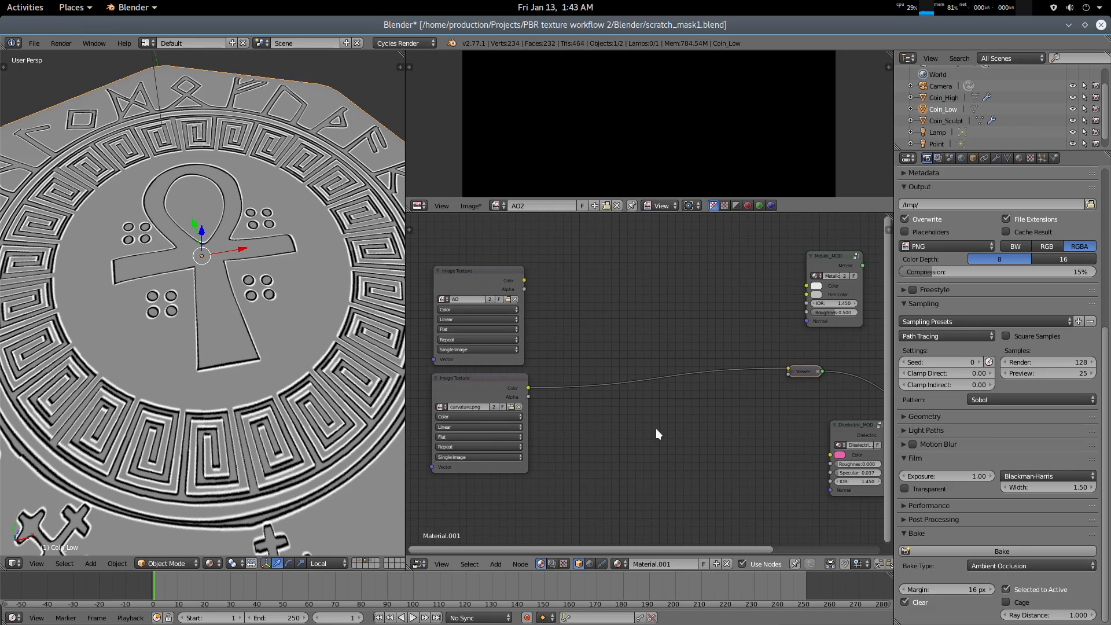
scroll(655, 428, up, 1)
scroll(676, 438, up, 1)
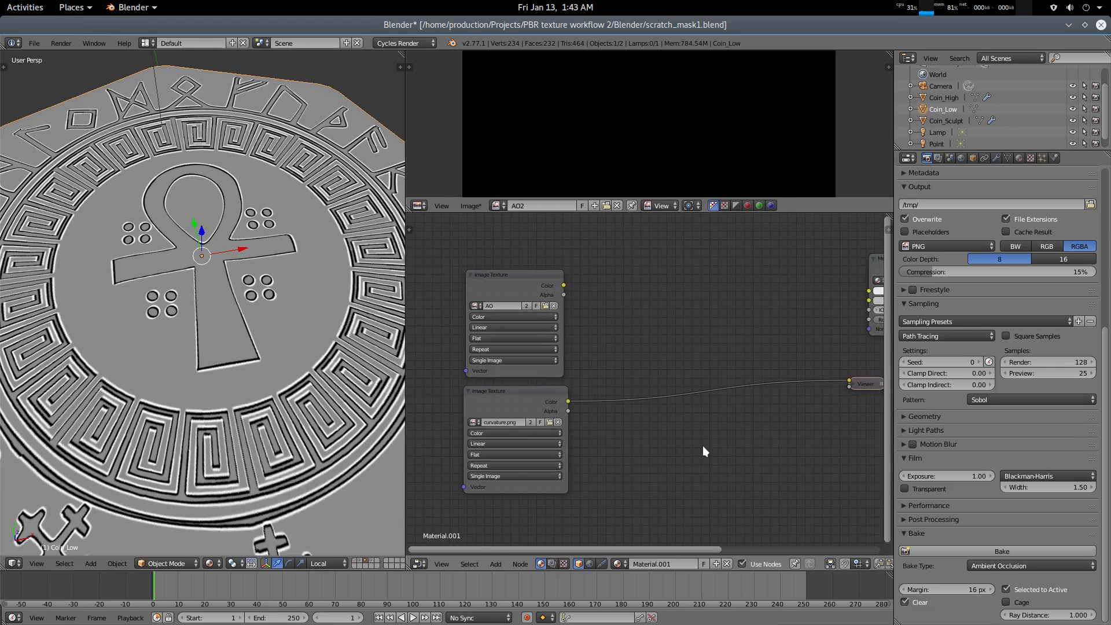
scroll(682, 446, down, 2)
middle_drag(703, 414, 669, 415)
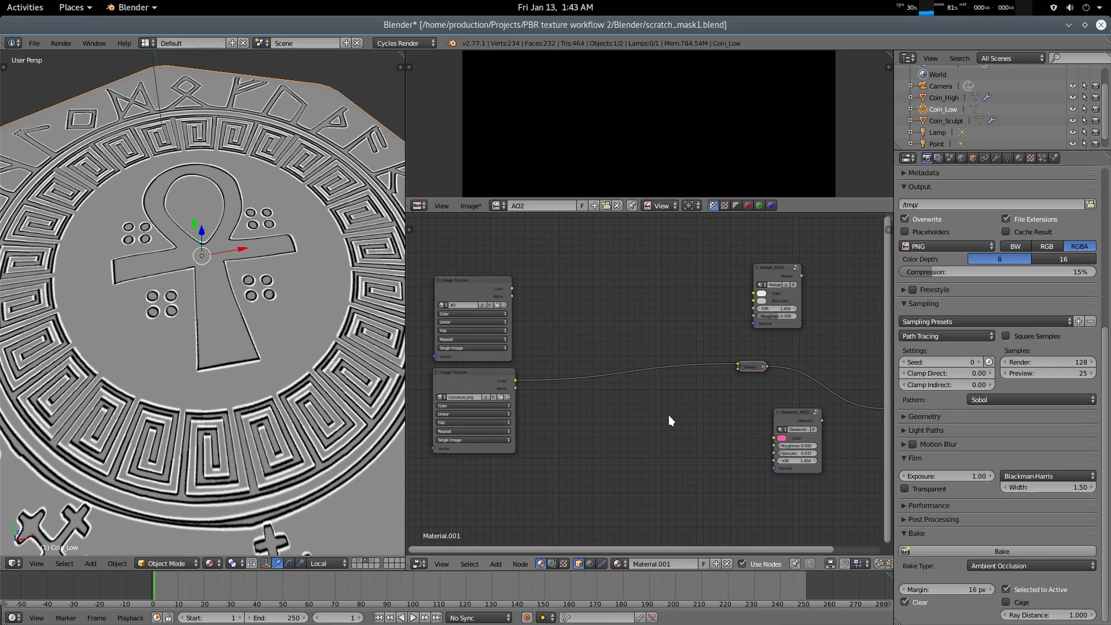
scroll(668, 414, up, 1)
scroll(668, 417, up, 2)
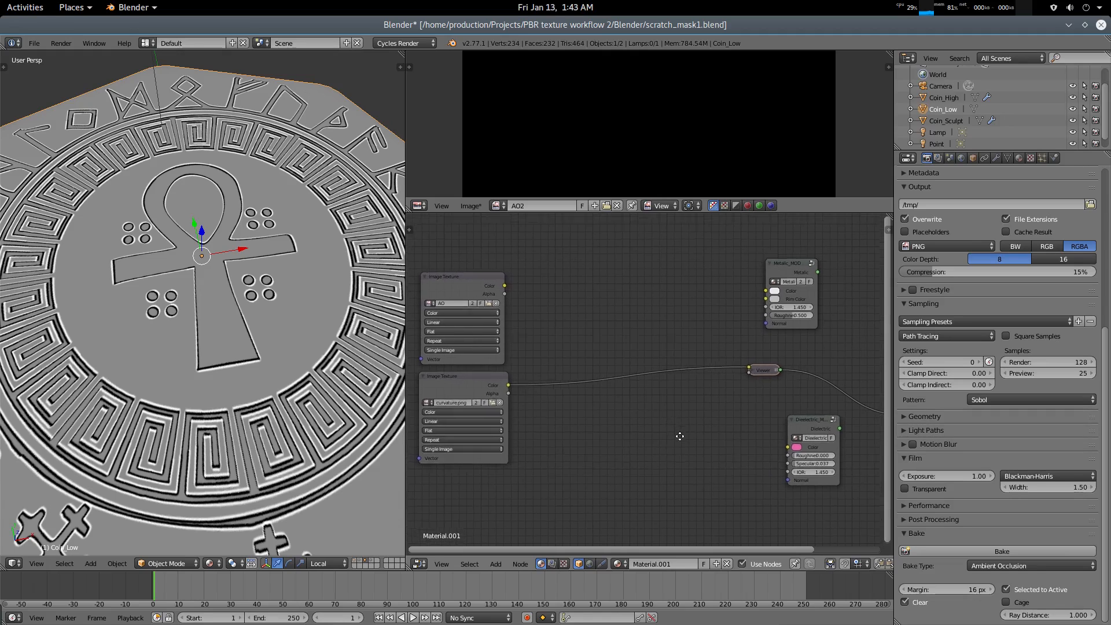
Reposition the Dielectric_MOD and Metalic_MOD nodes around the Viewer node
drag(828, 458, 777, 431)
drag(833, 275, 827, 270)
drag(782, 433, 812, 440)
Preview the AO texture on Coin_Low by linking its color to the Viewer node
middle_drag(667, 434, 703, 432)
scroll(678, 409, down, 2)
middle_drag(574, 316, 609, 366)
scroll(613, 315, up, 1)
ctrl+shift+click(510, 294)
Insert a ColorRamp node into the link between the AO texture and the Viewer node
key(shift+a)
mouse_move(609, 368)
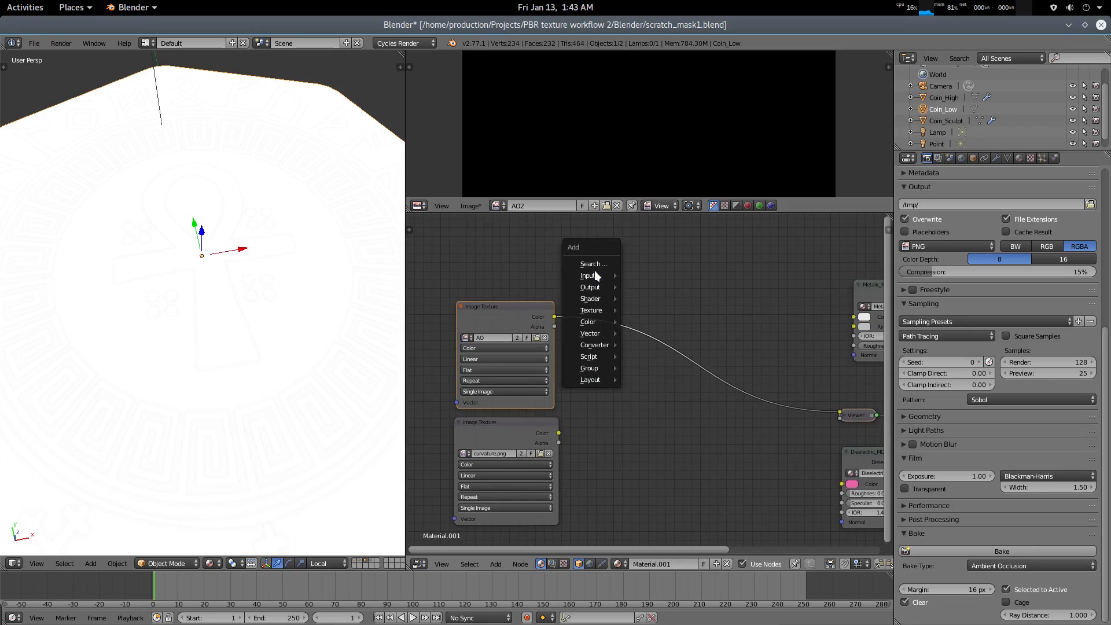
click(594, 263)
text(ramp)
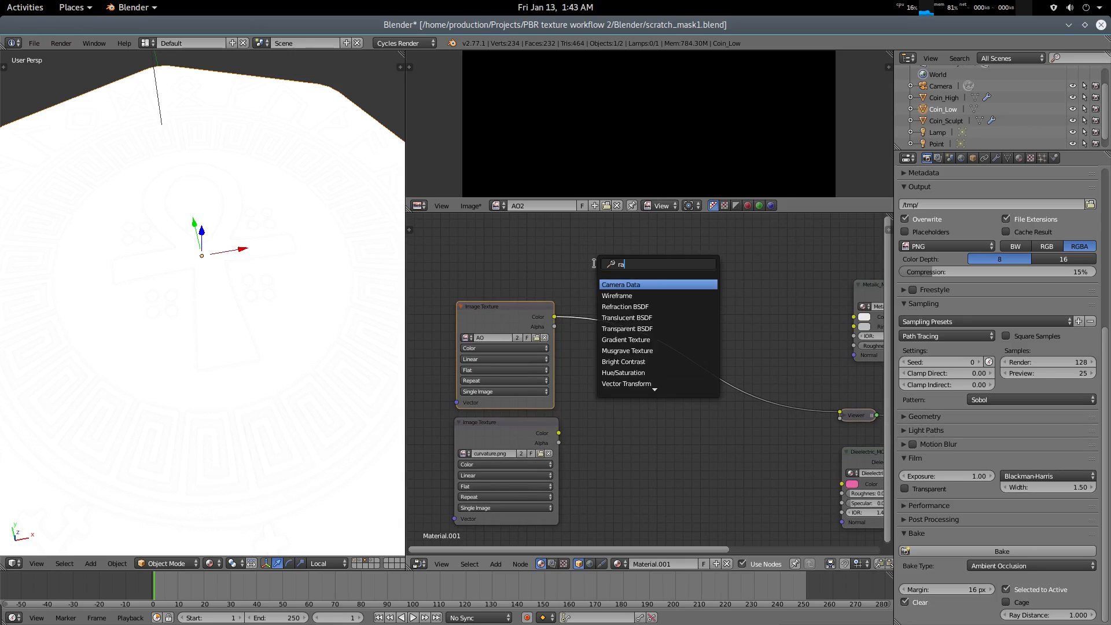
key(Return)
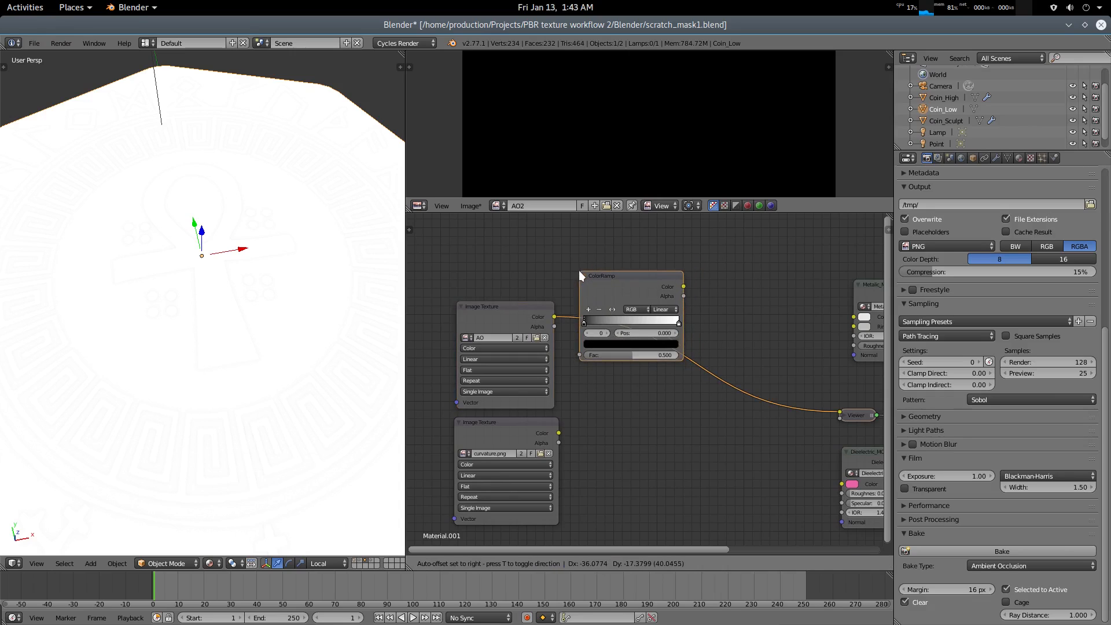
click(588, 276)
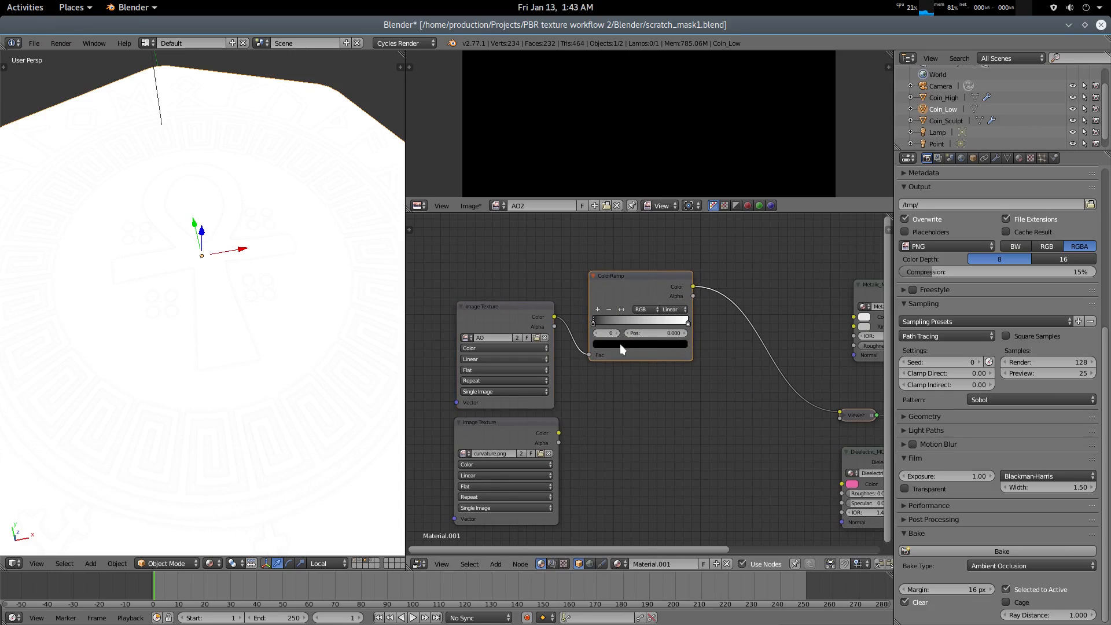
Nudge the AO ColorRamp node into place and move its black stop to position 0.986
key(g)
click(595, 324)
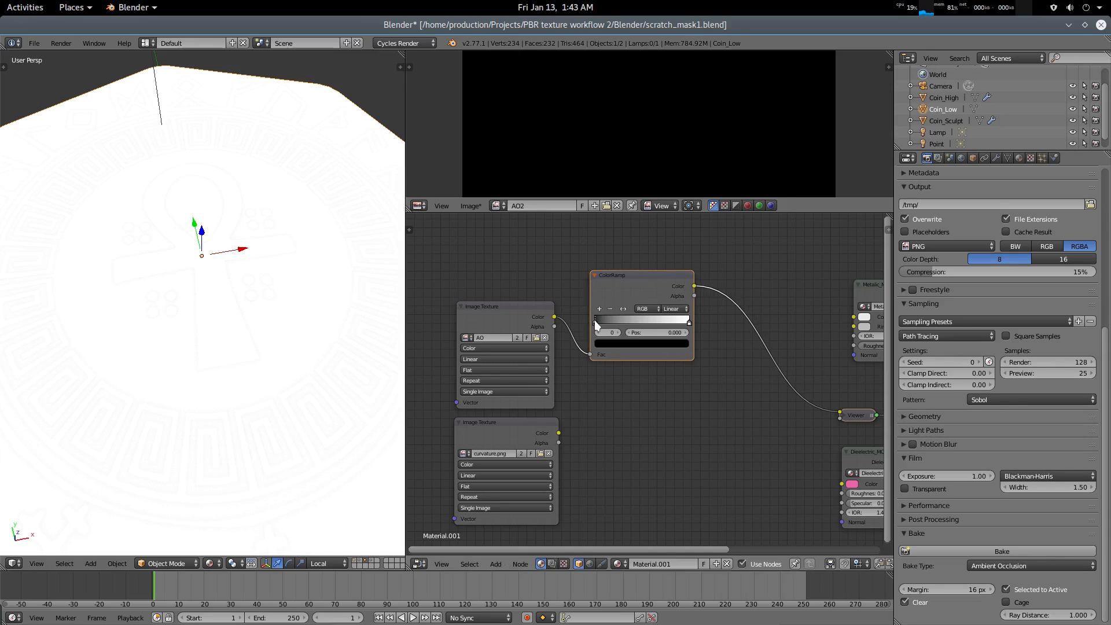
drag(595, 320, 644, 324)
drag(645, 322, 688, 323)
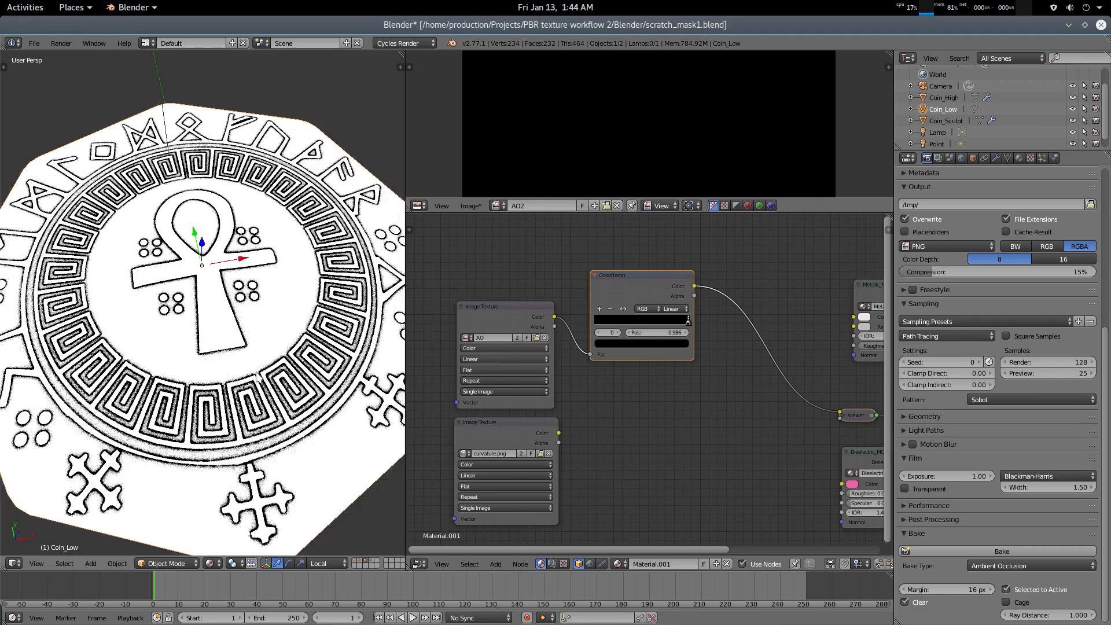
Add a second ColorRamp node below the first and connect the curvature.png texture's color to its factor
middle_drag(633, 412, 627, 385)
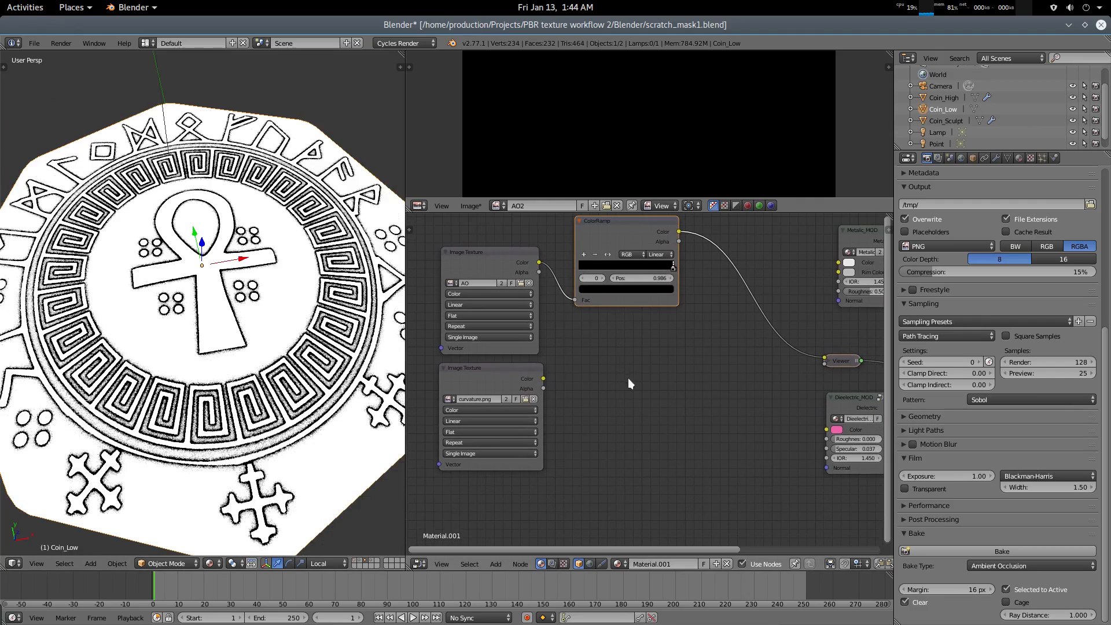
key(shift+a)
click(630, 388)
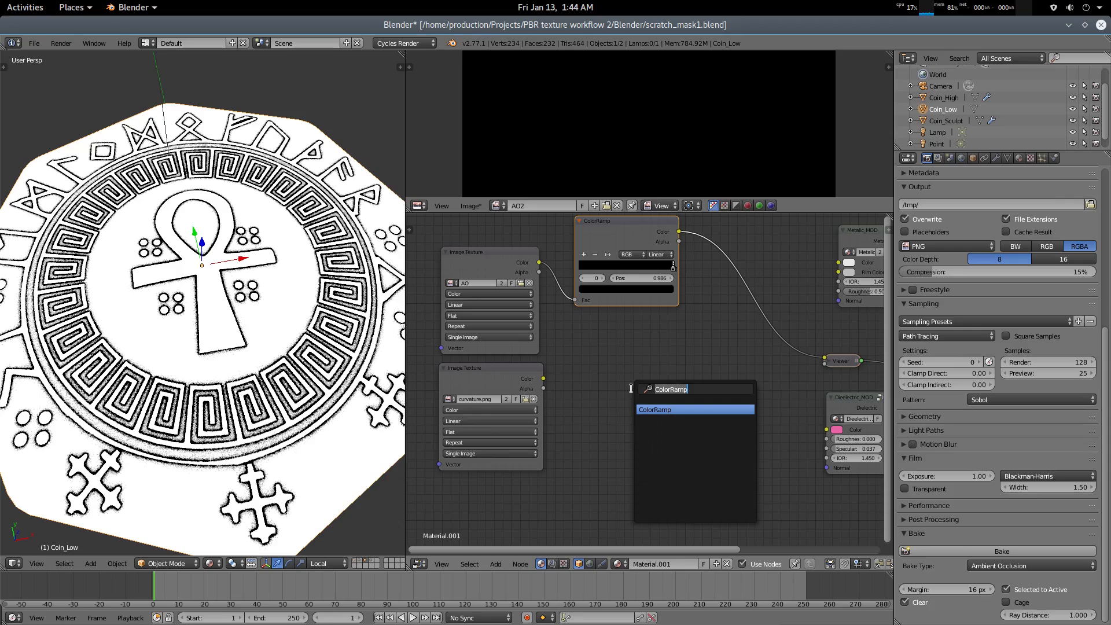
key(Return)
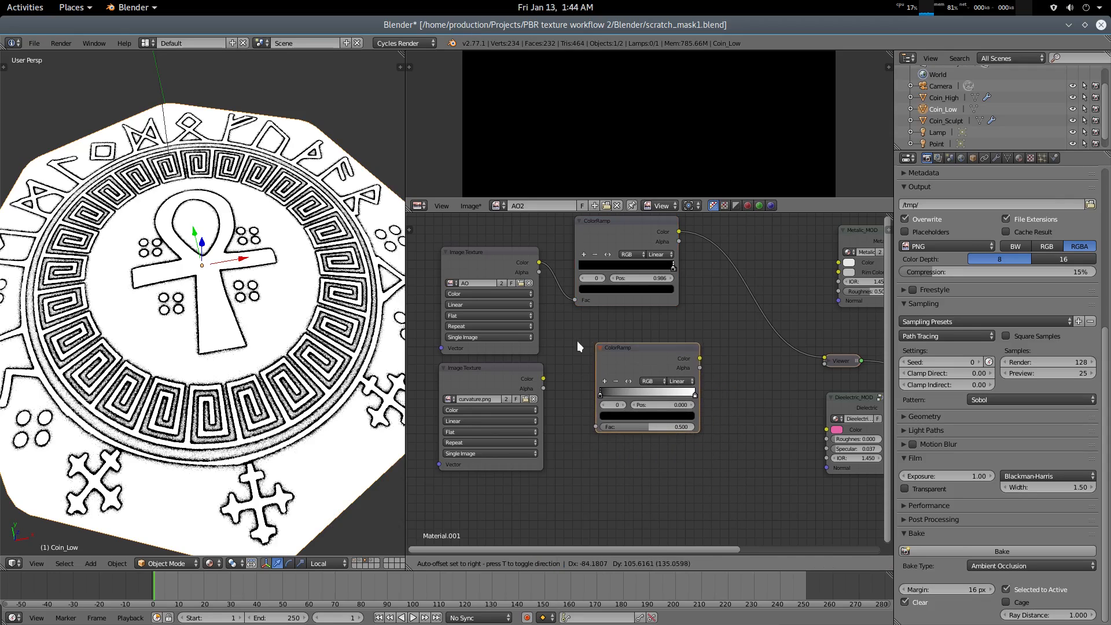
click(561, 363)
drag(543, 378, 573, 423)
Preview the curvature ColorRamp on the coin and move its black stop to position 0.177
ctrl+shift+click(615, 356)
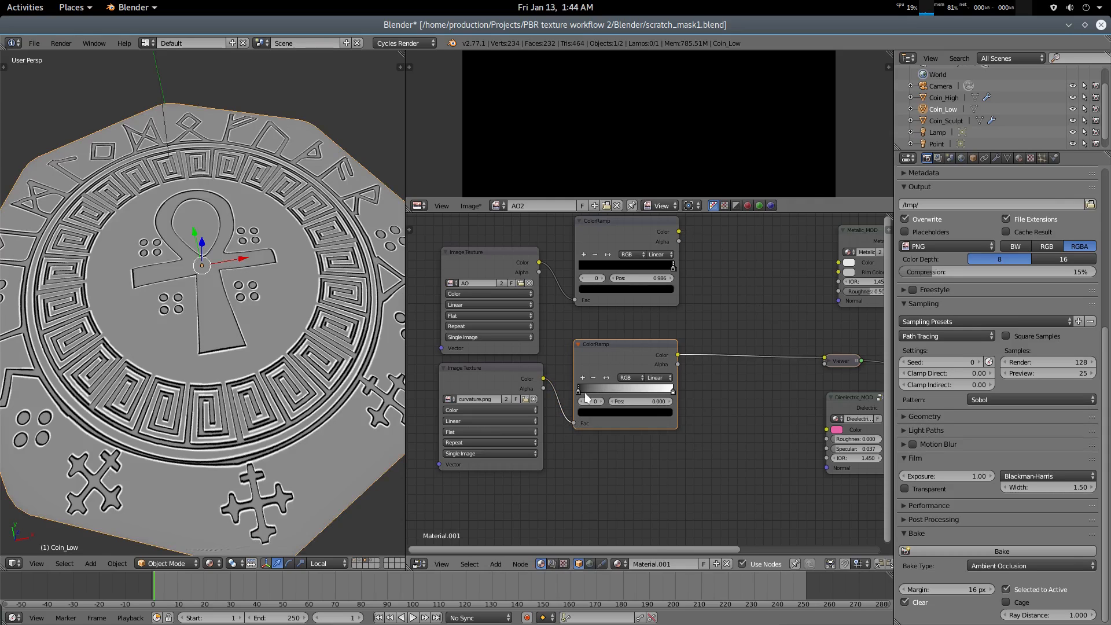
drag(578, 386, 606, 390)
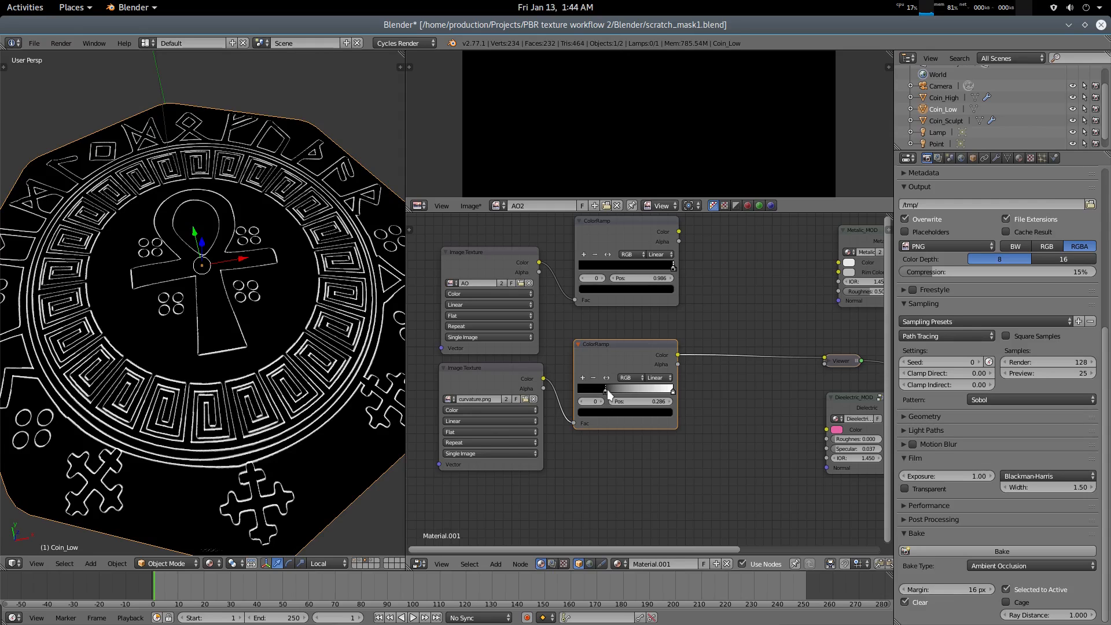
drag(605, 391, 594, 392)
Spread out the Material Output, Dielectric_MOD and Viewer nodes to free space after the ColorRamps
scroll(630, 462, down, 2)
scroll(630, 463, down, 1)
middle_drag(642, 454, 560, 427)
drag(792, 394, 837, 338)
drag(645, 391, 772, 389)
drag(635, 361, 663, 369)
scroll(613, 405, up, 2)
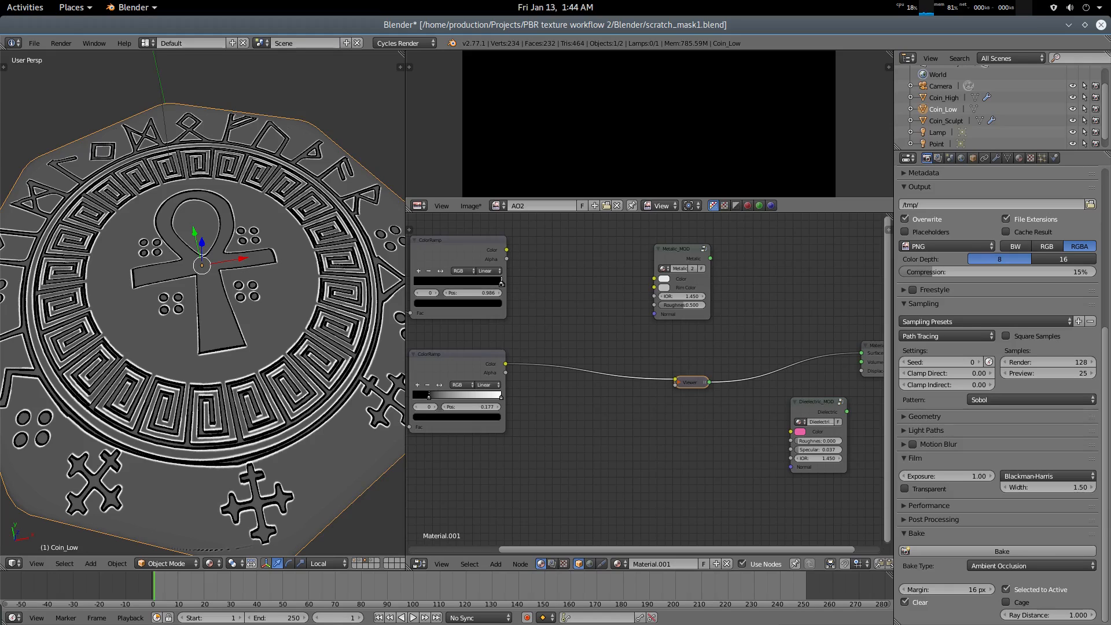
scroll(742, 432, up, 1)
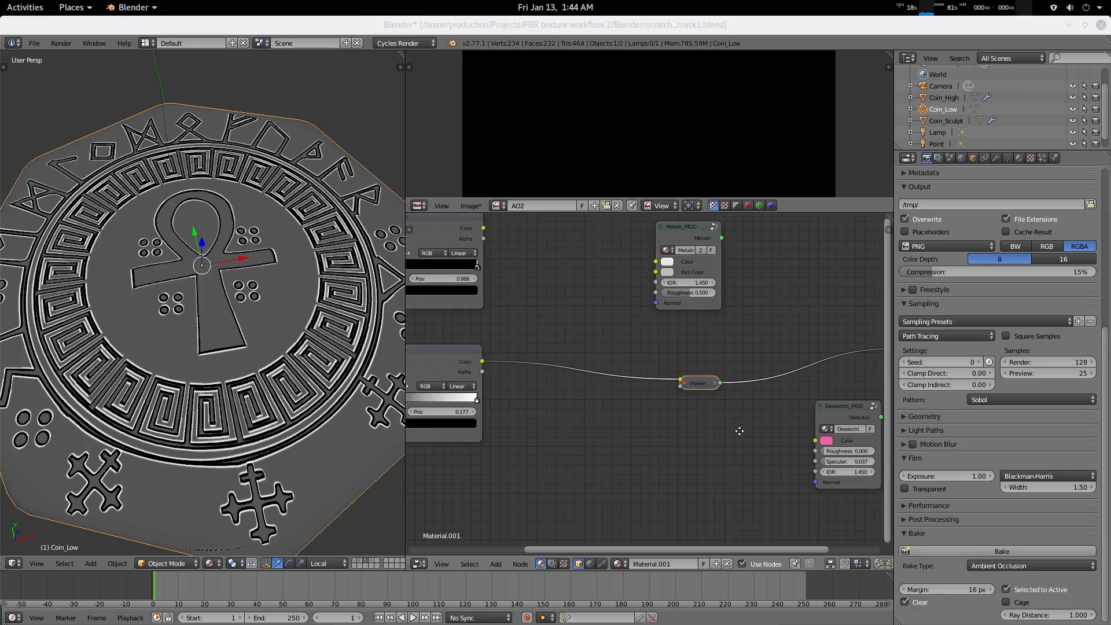
middle_drag(742, 431, 681, 386)
drag(780, 362, 783, 377)
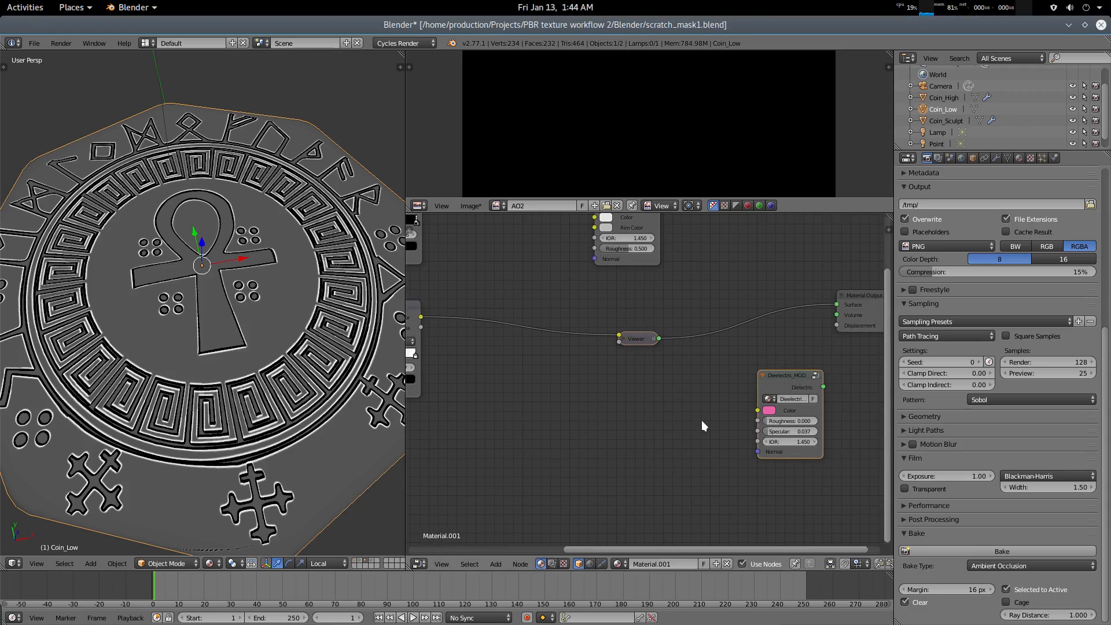
Add an RGB node below the Viewer node
scroll(701, 421, up, 2)
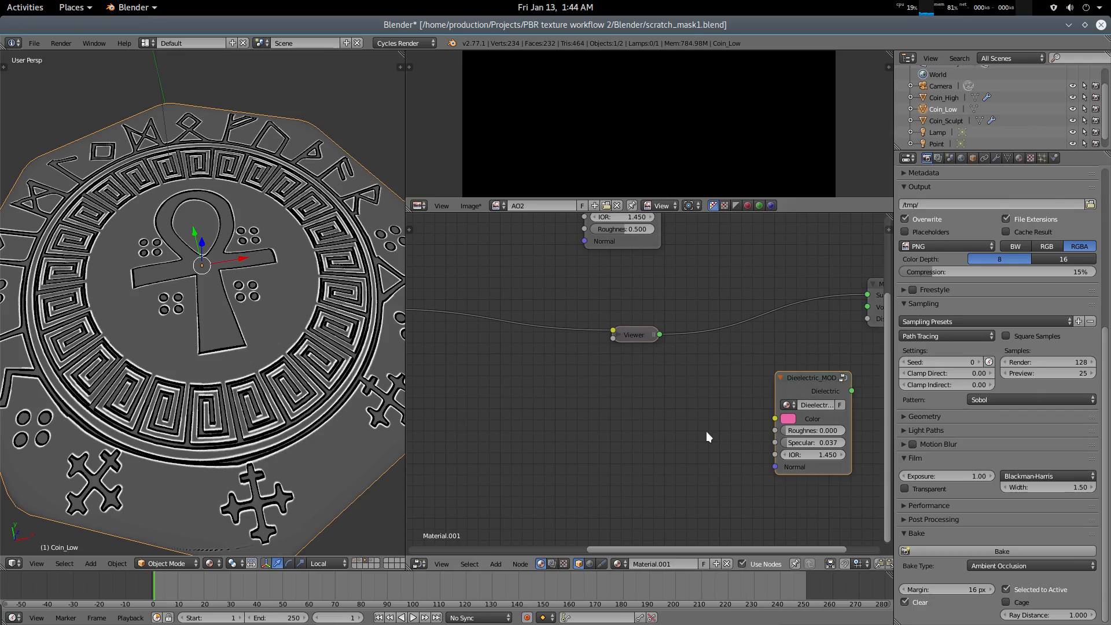
key(shift+a)
click(706, 431)
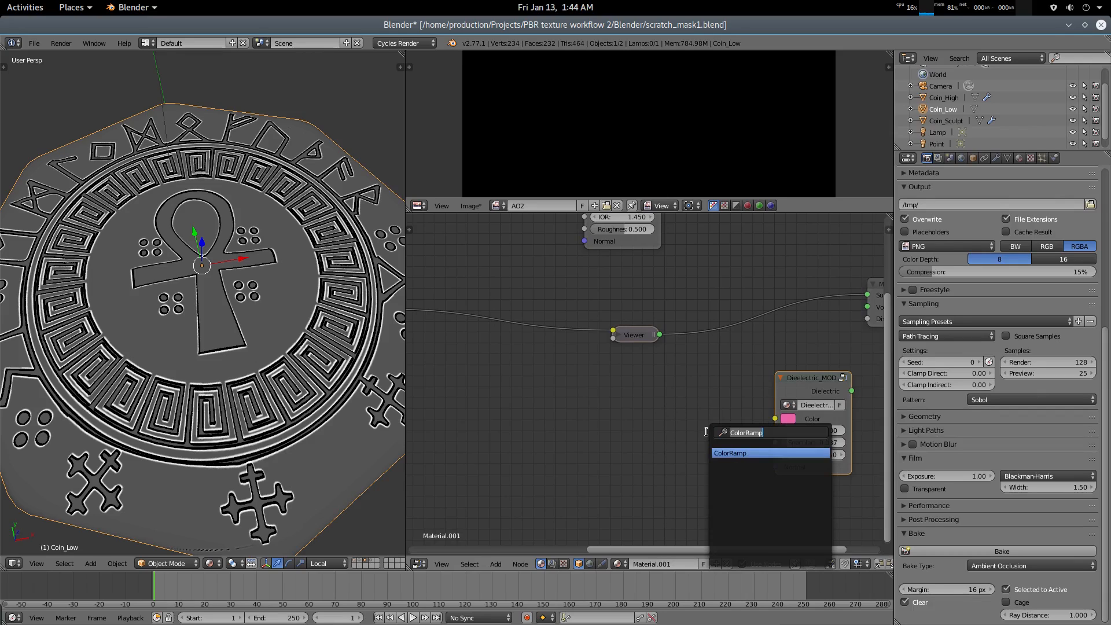
text(c)
key(BackSpace)
text(rg)
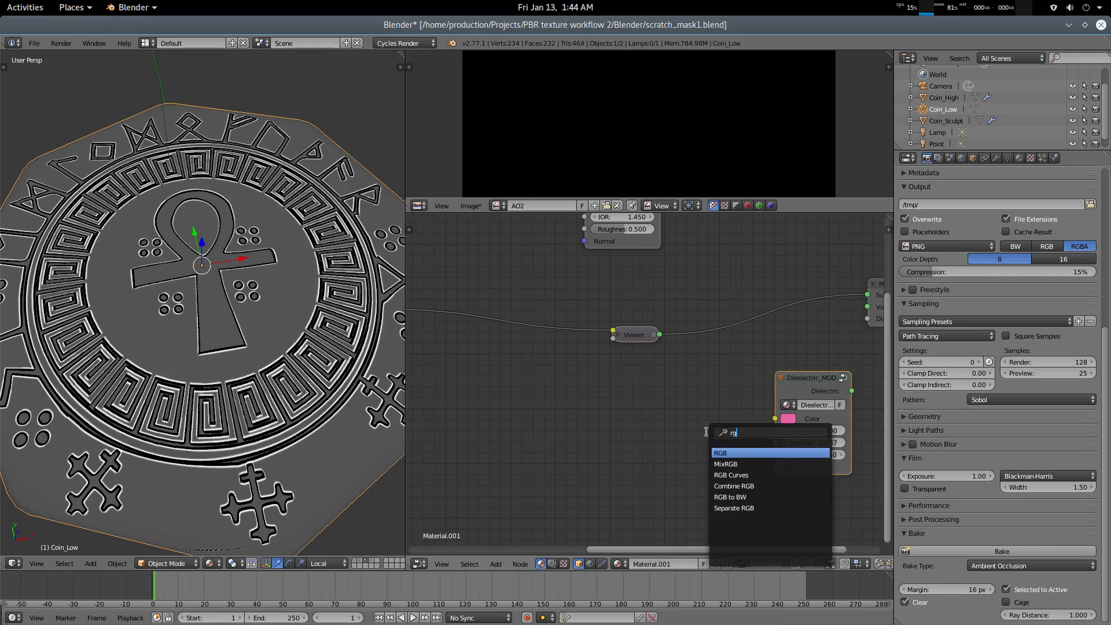
text(b)
key(Return)
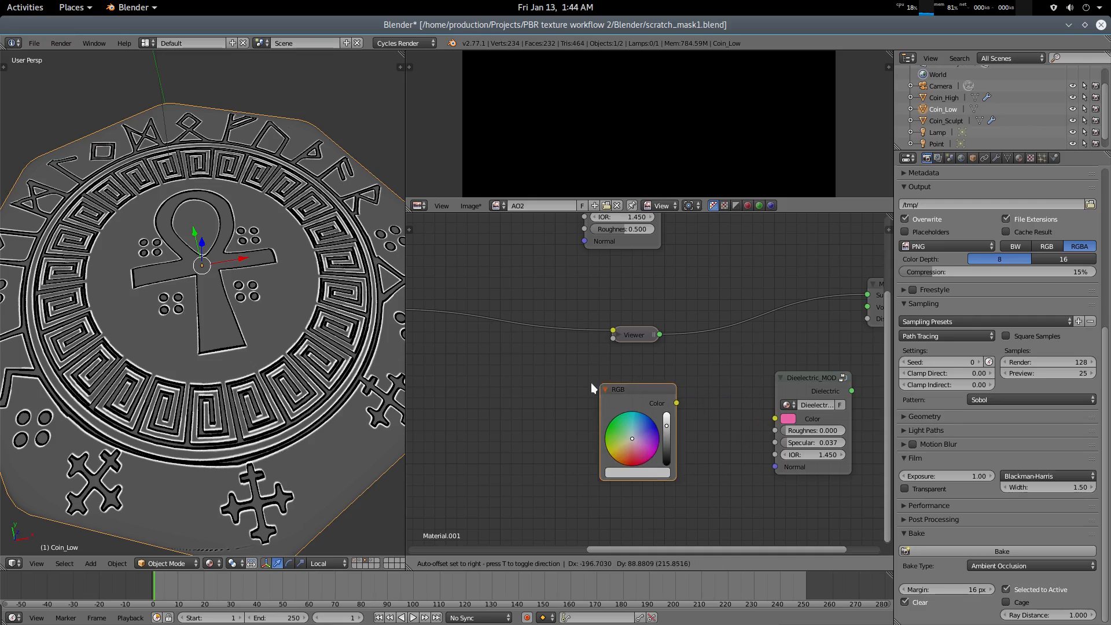
click(592, 384)
middle_drag(706, 441, 717, 391)
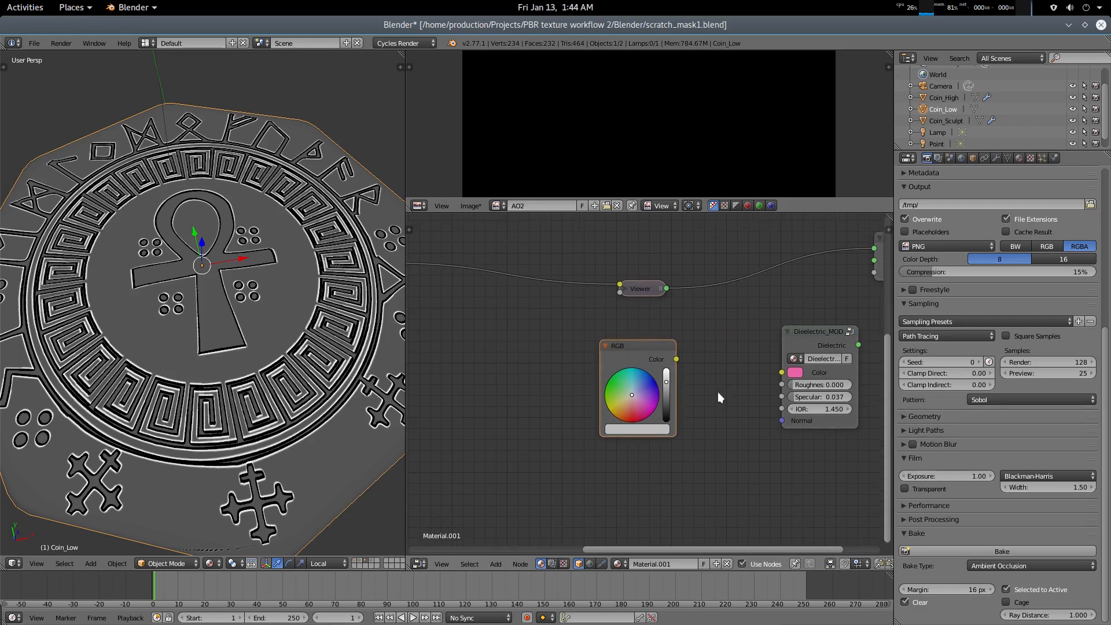
Duplicate the RGB node directly below the original and shift Dielectric_MOD to make room for another node
scroll(717, 391, down, 3)
key(shift+d)
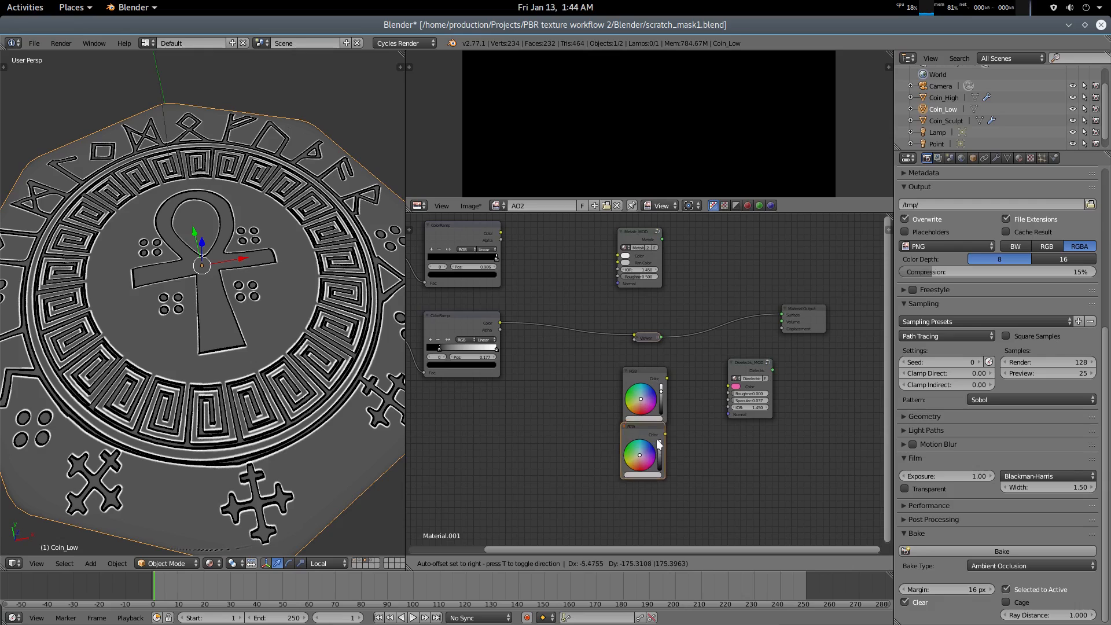
click(655, 447)
scroll(707, 453, up, 2)
middle_drag(755, 455, 742, 426)
scroll(742, 427, down, 1)
drag(828, 315, 845, 354)
Combine the two RGB nodes with a new Mix node placed between them and Dielectric_MOD
click(634, 336)
shift+click(623, 439)
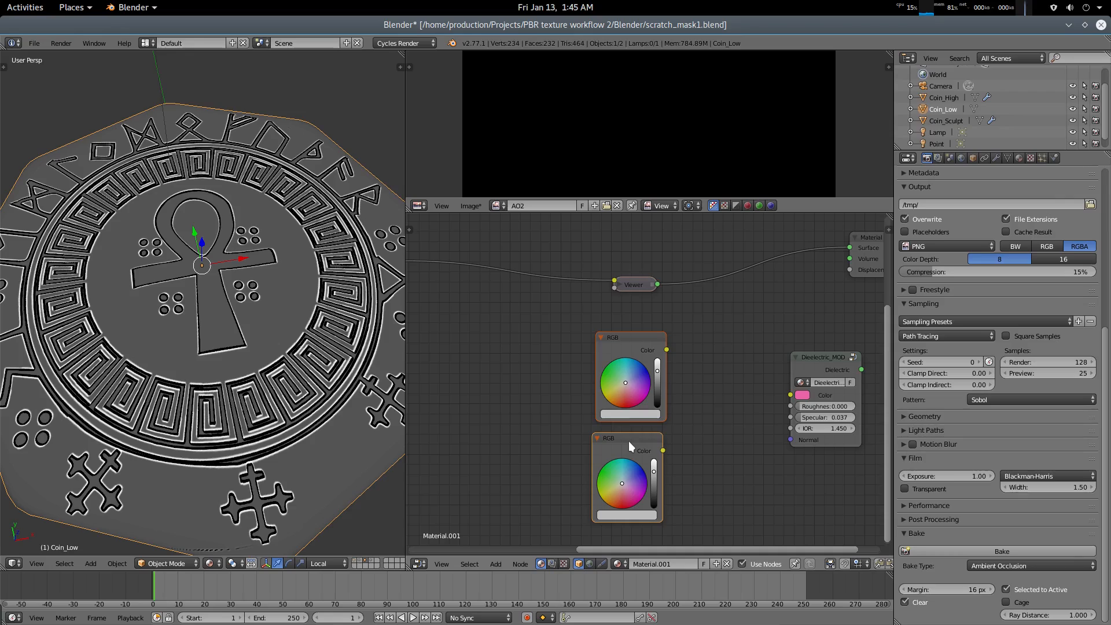
key(ctrl+0)
mouse_move(738, 412)
mouse_down()
mouse_move(720, 418)
mouse_move(740, 397)
mouse_up()
key(h)
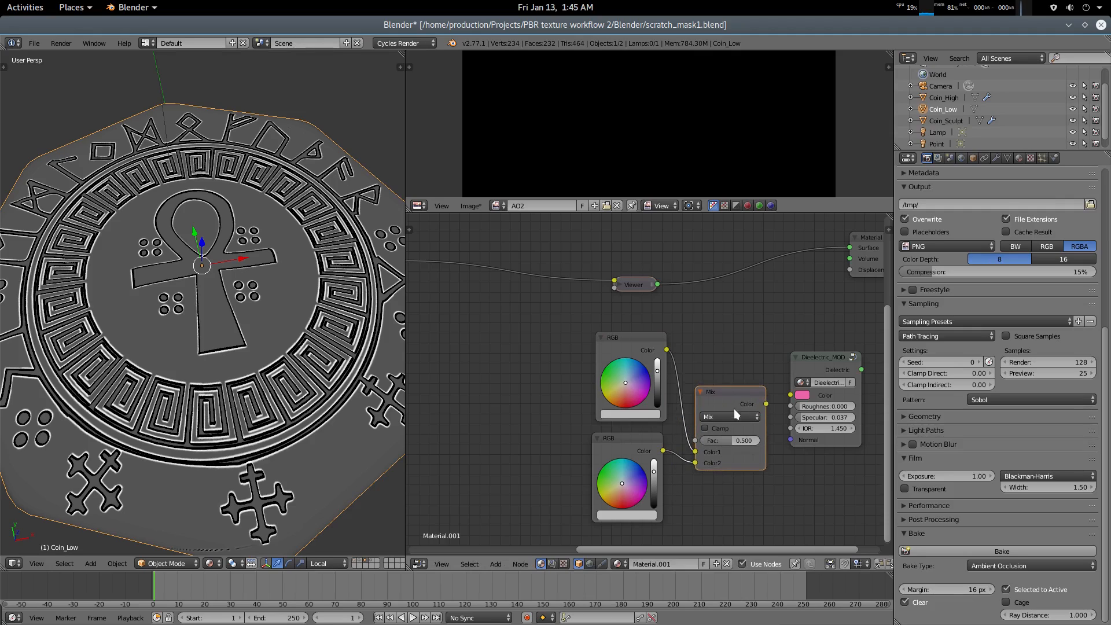
Shift Dielectric_MOD slightly away from the Mix node and connect the Mix color to its Color input
middle_drag(789, 471, 723, 468)
drag(758, 359, 791, 363)
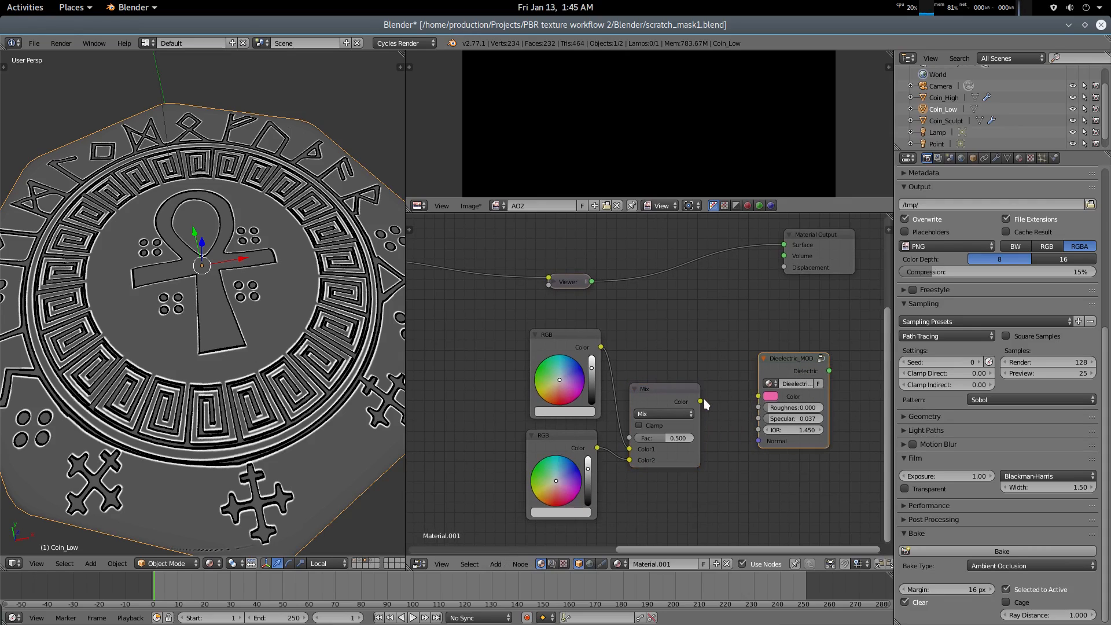
drag(700, 401, 757, 396)
Set the lower RGB node to crimson red, darken the upper one's grey, and align the two nodes
middle_drag(726, 463, 776, 464)
scroll(836, 431, up, 2)
mouse_move(684, 424)
mouse_down()
mouse_move(669, 434)
mouse_move(677, 430)
mouse_up()
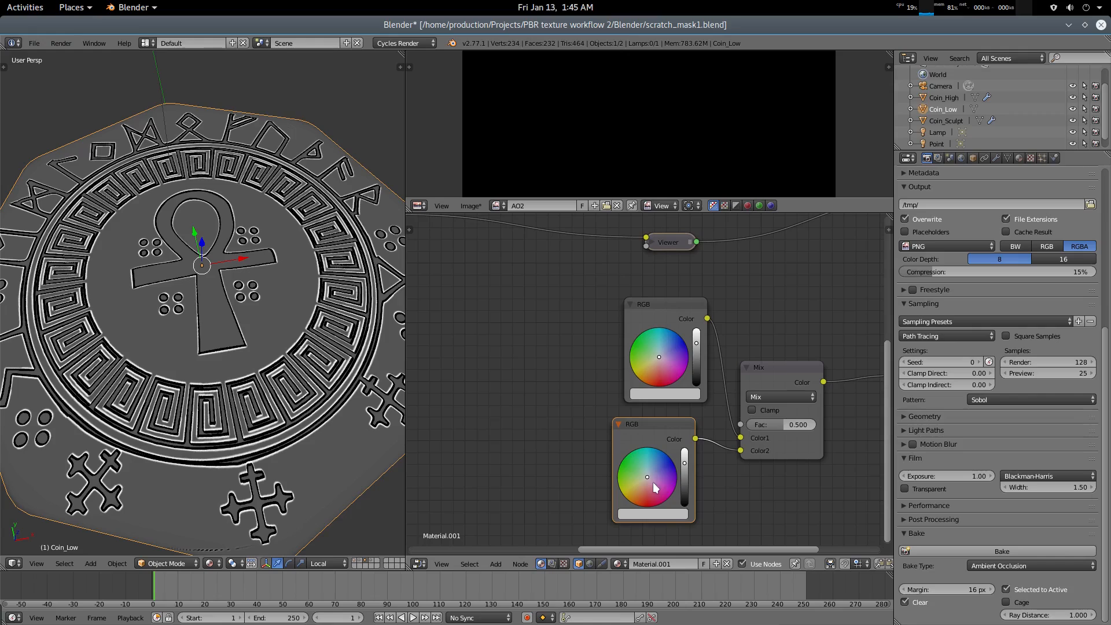
drag(652, 490, 653, 501)
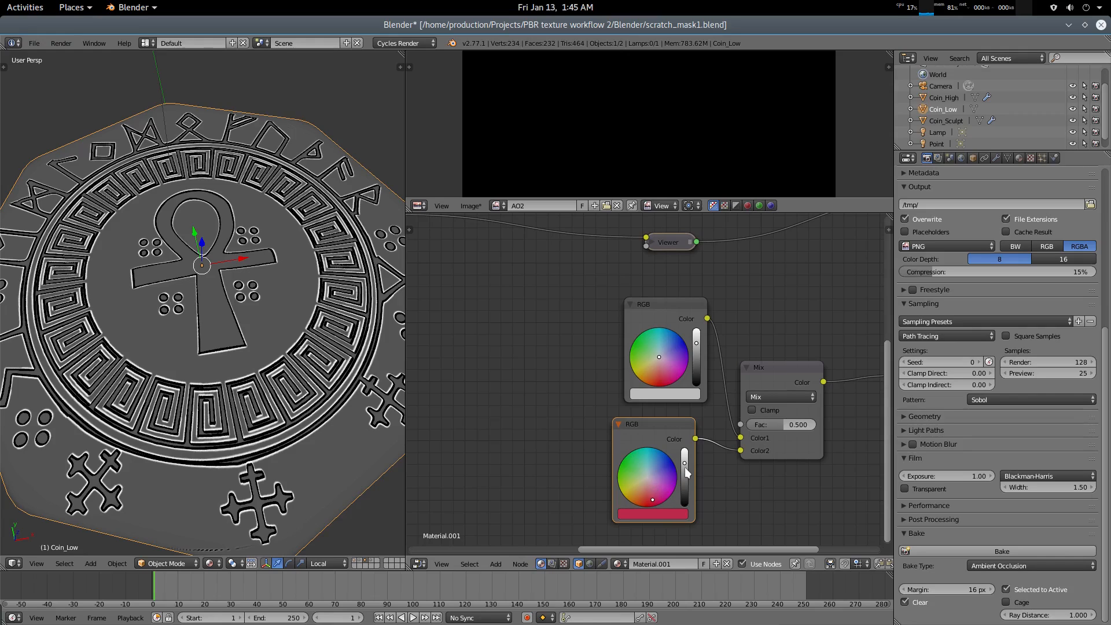
middle_drag(743, 339, 677, 350)
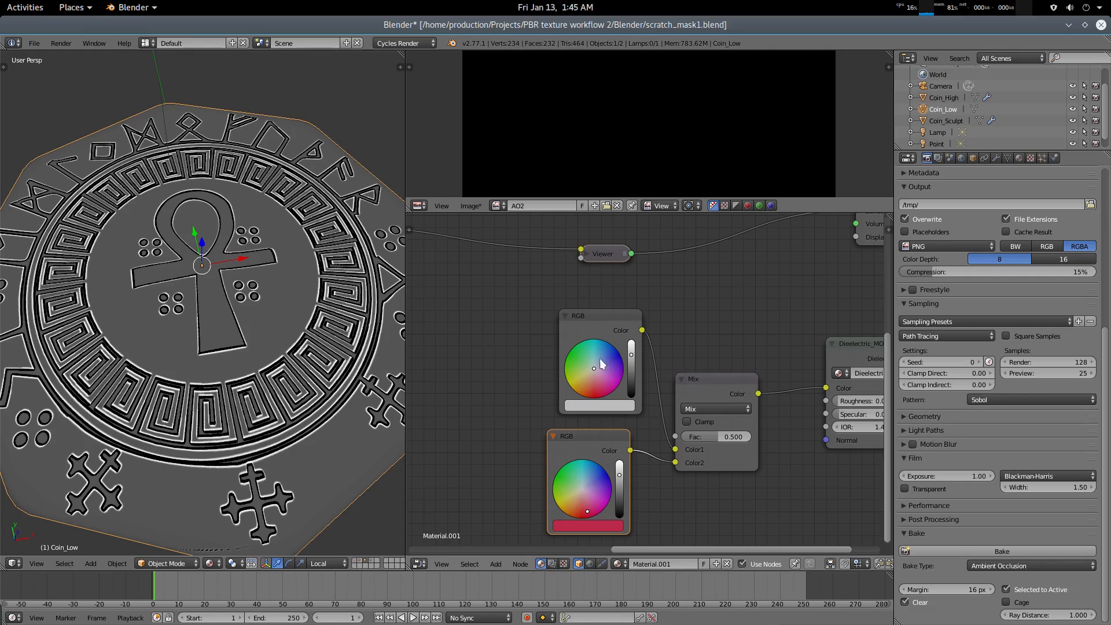
drag(605, 324, 592, 324)
drag(619, 359, 620, 363)
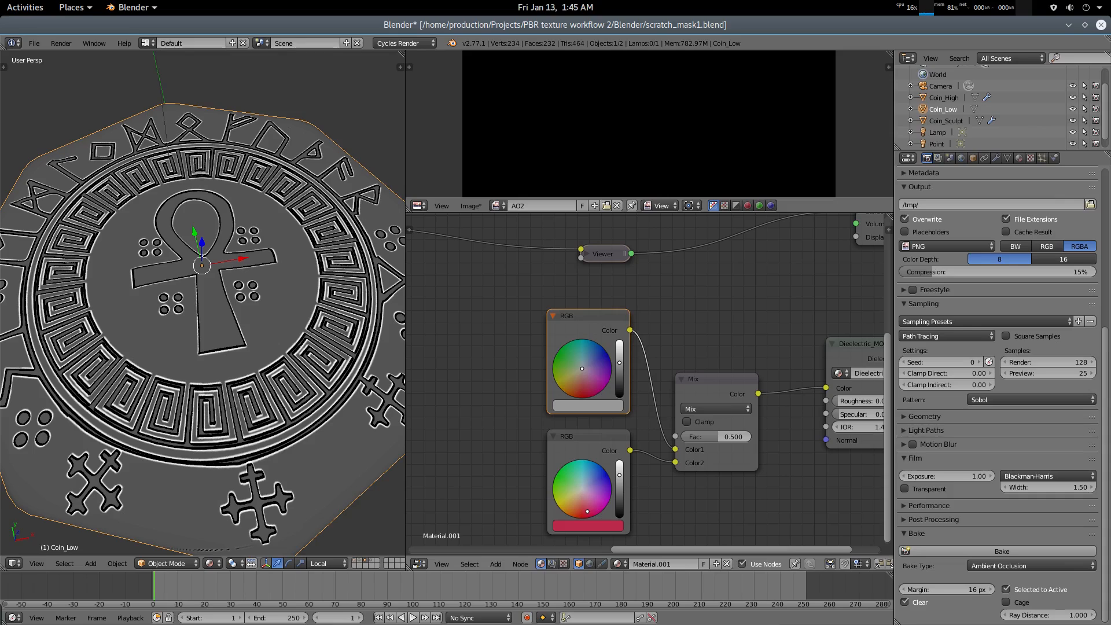
Preview the Dielectric_MOD shader on the coin and inspect its reflections from a lower angle
middle_drag(785, 322, 637, 326)
ctrl+shift+click(725, 346)
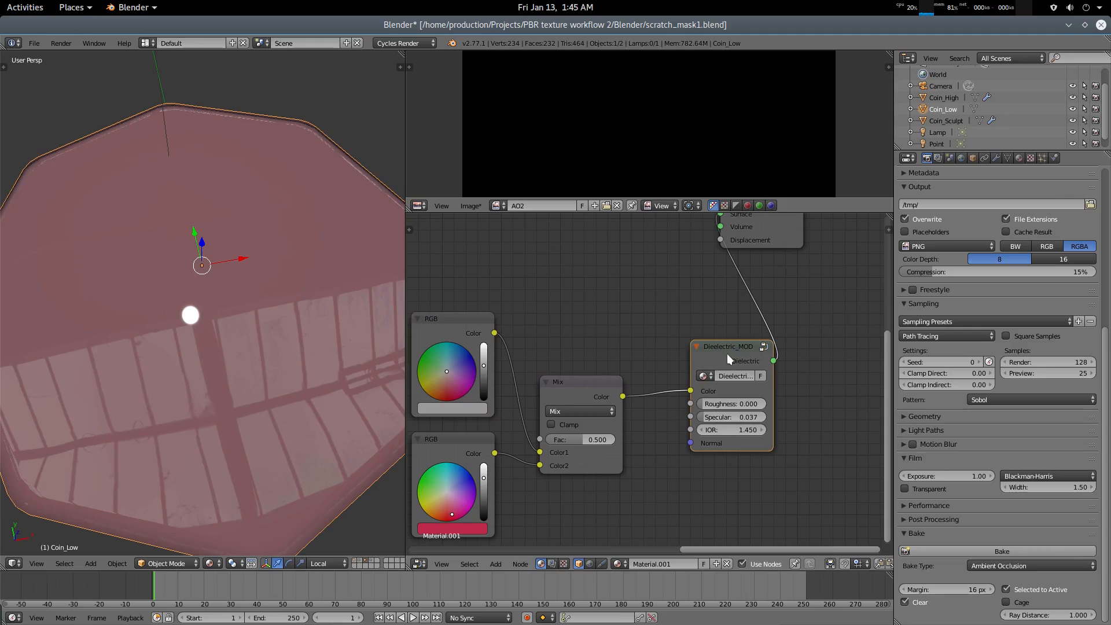
middle_drag(211, 366, 213, 330)
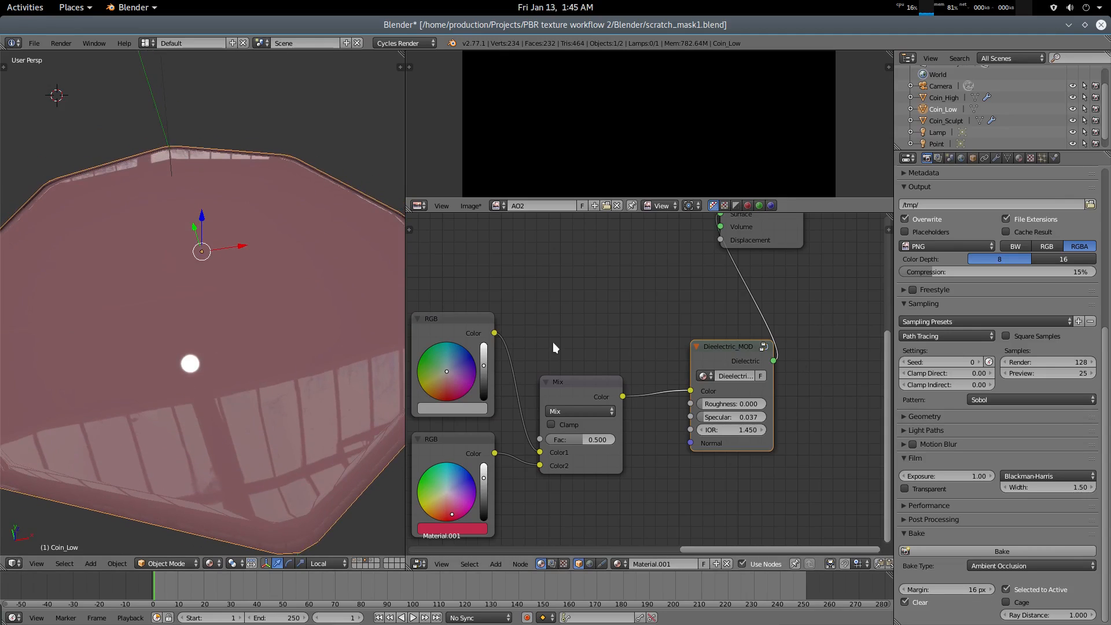
Collapse both RGB nodes and stack them closely beside the Mix node's color inputs
middle_drag(553, 342, 684, 329)
drag(582, 431, 567, 453)
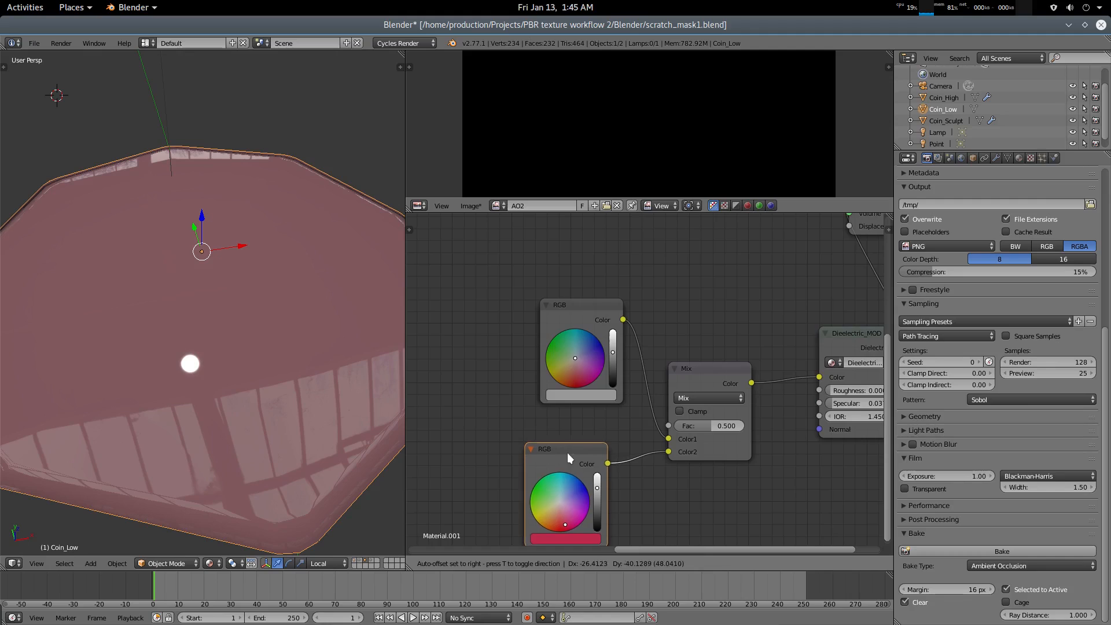
scroll(613, 425, down, 1)
scroll(658, 391, down, 1)
drag(603, 324, 587, 462)
key(h)
click(579, 429)
key(h)
drag(578, 413, 588, 449)
middle_drag(619, 415, 683, 431)
Connect the curvature ColorRamp's color to the Mix node's factor
scroll(568, 370, down, 3)
middle_drag(552, 357, 569, 381)
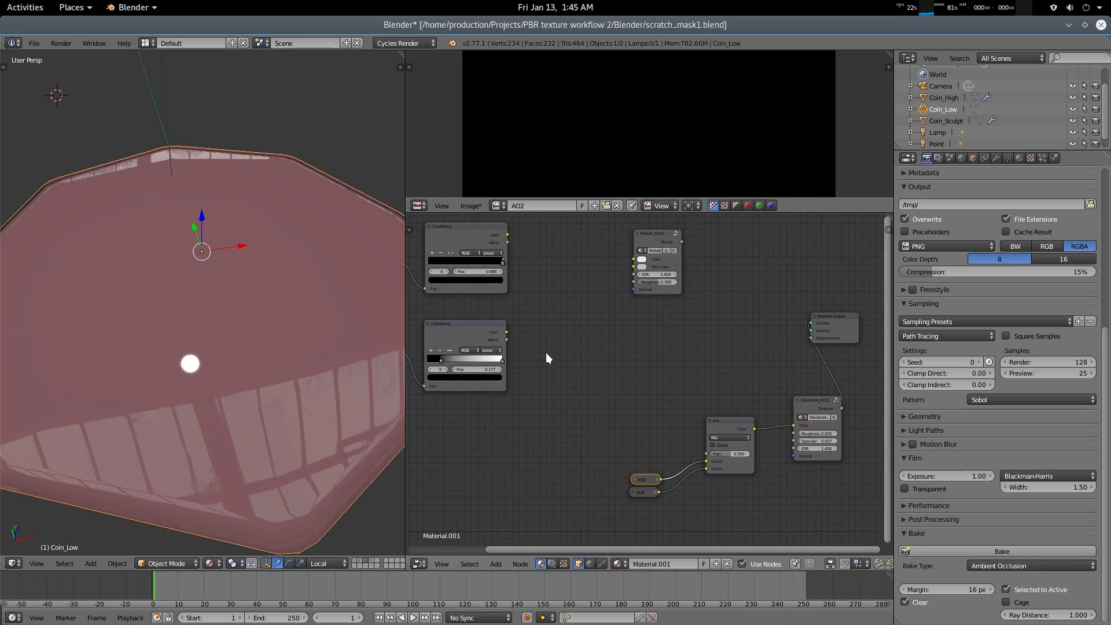
scroll(544, 349, up, 1)
middle_drag(539, 335, 546, 321)
drag(490, 310, 724, 452)
Set the Dielectric_MOD roughness to 0.418 and inspect the edge mask on the coin
mouse_move(304, 397)
middle_down()
mouse_move(300, 412)
mouse_move(301, 394)
middle_up()
scroll(299, 412, up, 1)
drag(832, 429, 853, 429)
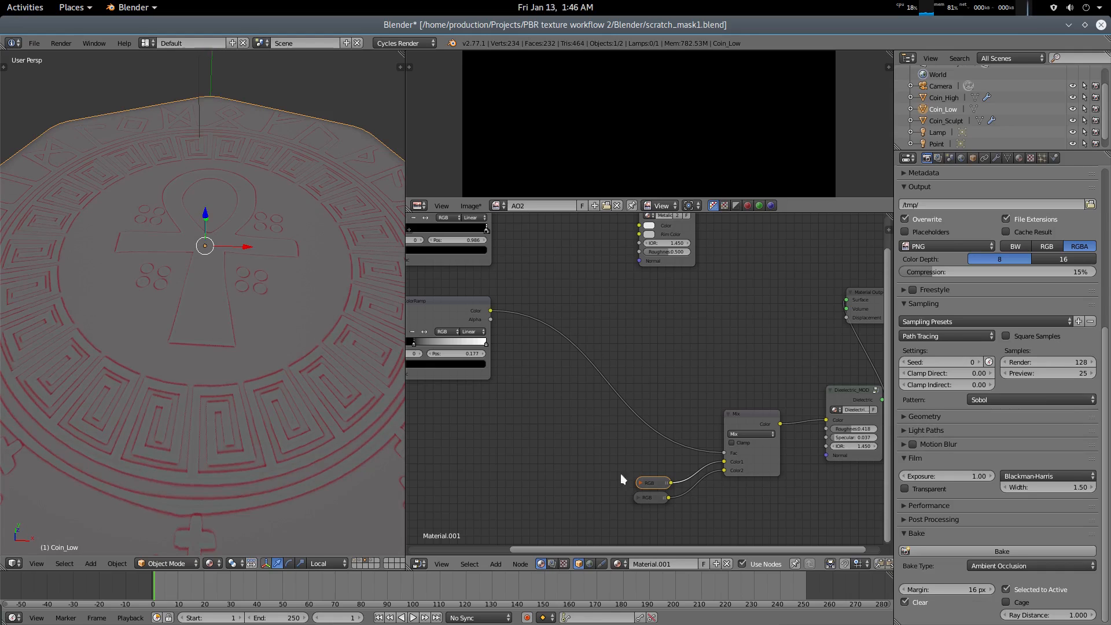
middle_drag(233, 421, 228, 387)
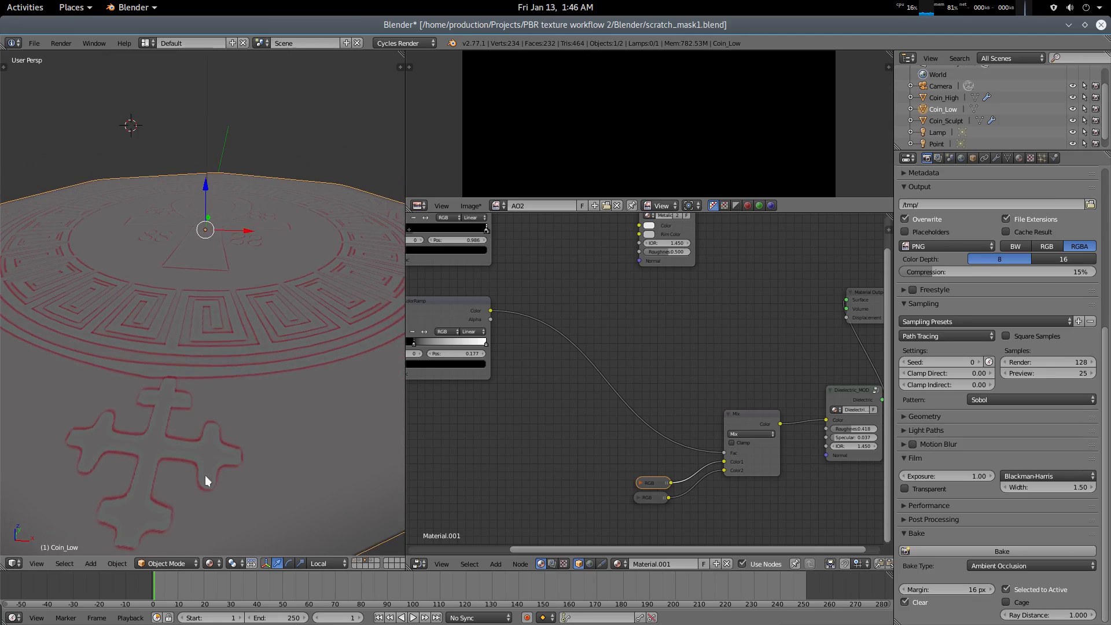
middle_drag(280, 380, 255, 464)
Reverse the curvature ColorRamp so it runs from white to black, with the black stop at position 0.527
middle_drag(509, 414, 644, 403)
scroll(598, 422, up, 1)
mouse_move(554, 341)
mouse_down()
mouse_move(477, 340)
mouse_move(571, 345)
mouse_move(513, 342)
mouse_move(530, 343)
mouse_move(495, 353)
mouse_up()
click(480, 339)
drag(565, 340, 525, 342)
scroll(132, 422, down, 5)
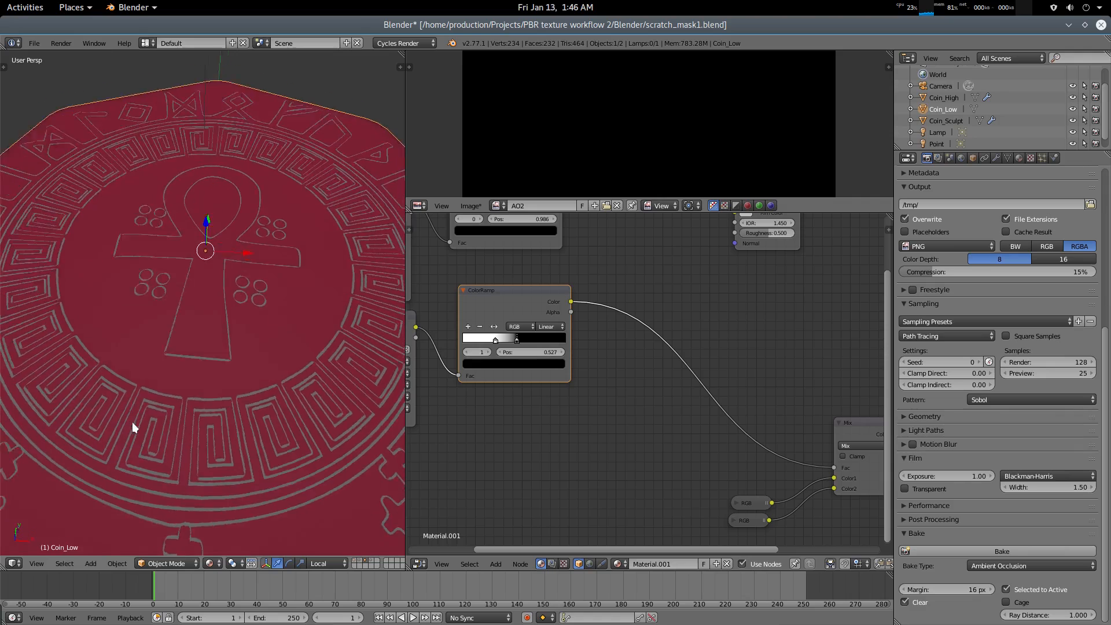
Connect the AO ColorRamp's color to the Mix node's factor and inspect the mask on the coin
middle_drag(202, 418, 217, 384)
scroll(267, 368, up, 2)
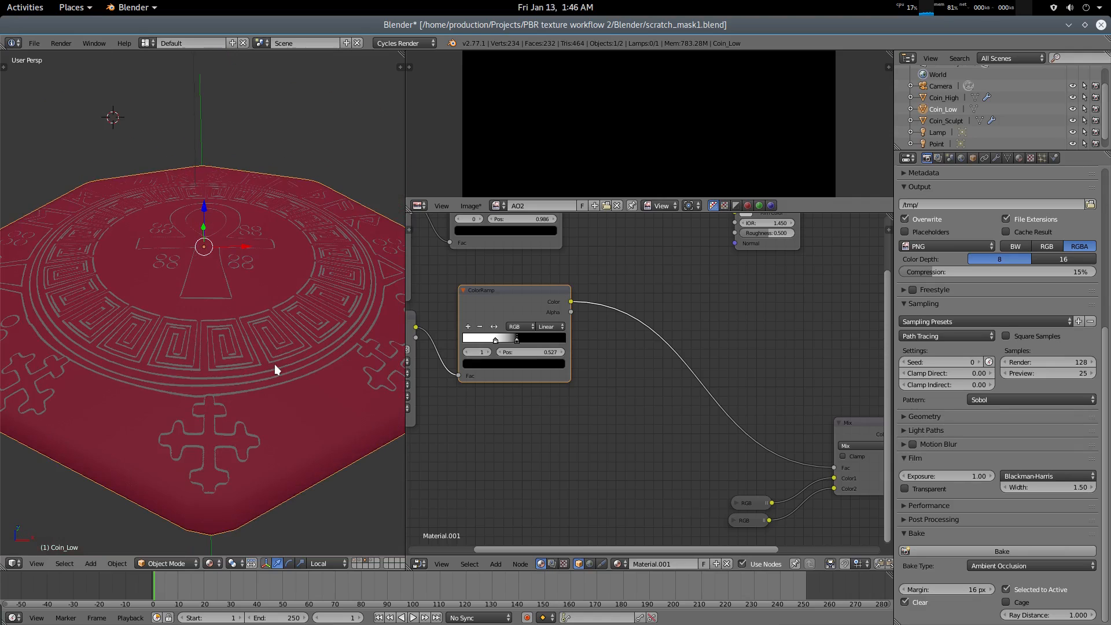
scroll(644, 328, down, 2)
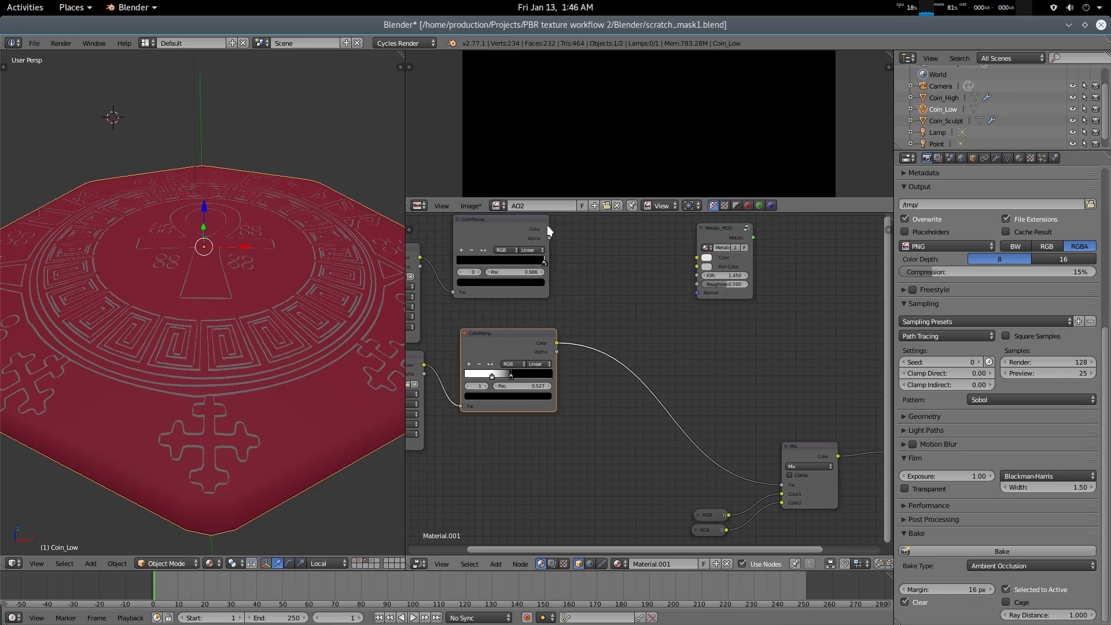
drag(550, 228, 785, 484)
scroll(292, 370, up, 3)
middle_drag(284, 379, 249, 394)
Set the Dielectric_MOD roughness to 0.000 and move the Material Output node farther out
middle_drag(812, 339, 624, 293)
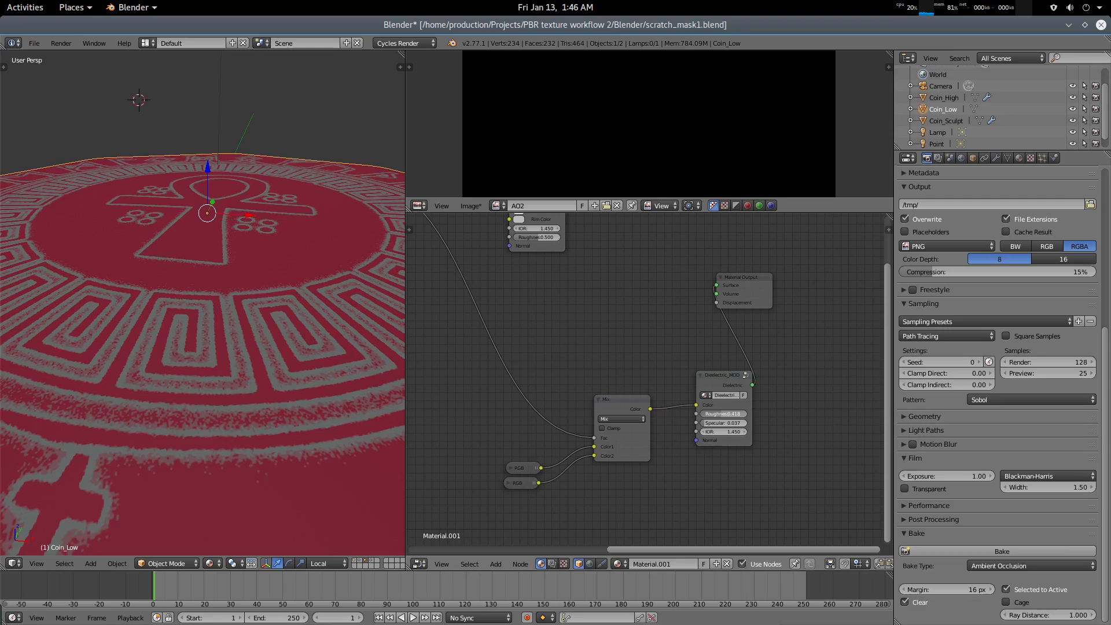
drag(721, 414, 699, 413)
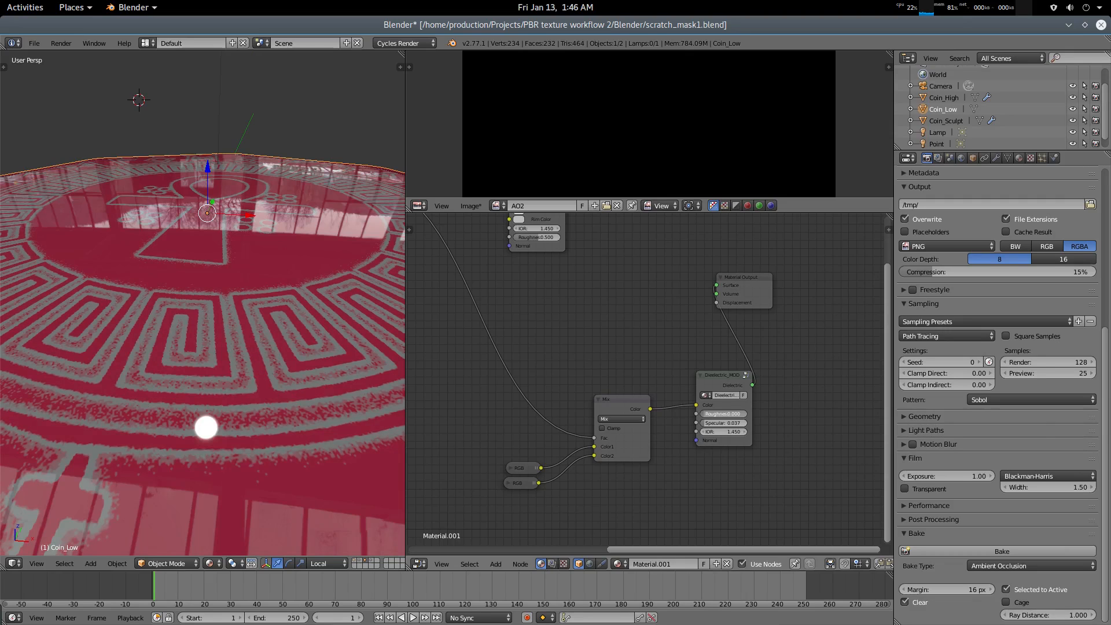
middle_drag(675, 298, 675, 329)
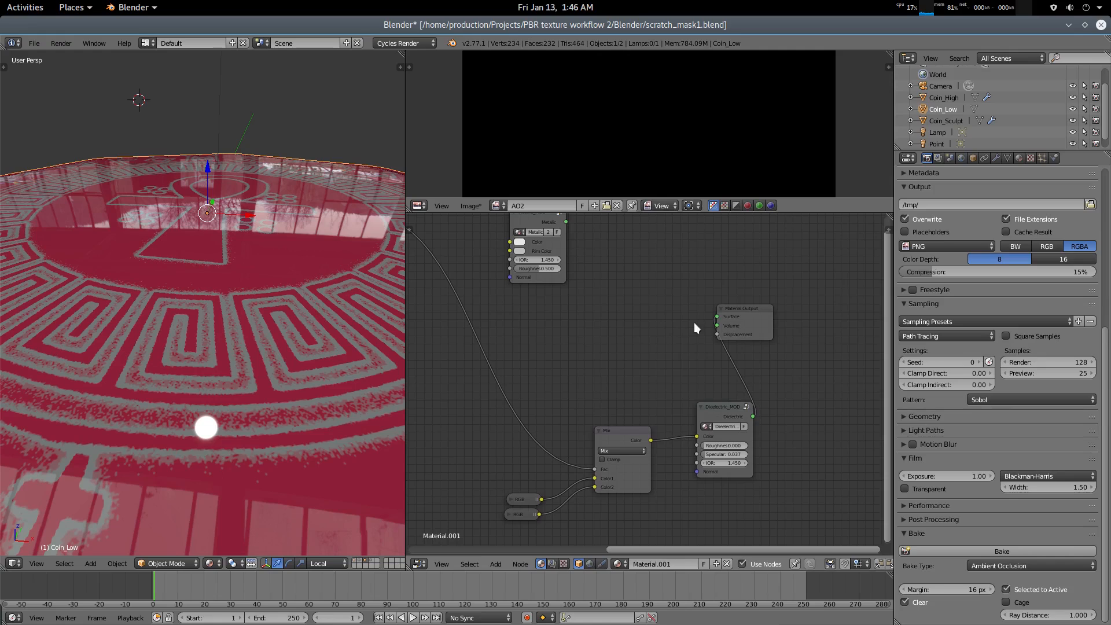
drag(744, 313, 796, 308)
click(755, 342)
middle_drag(649, 310, 661, 339)
mouse_move(558, 245)
mouse_down()
mouse_move(768, 300)
mouse_move(833, 304)
mouse_up()
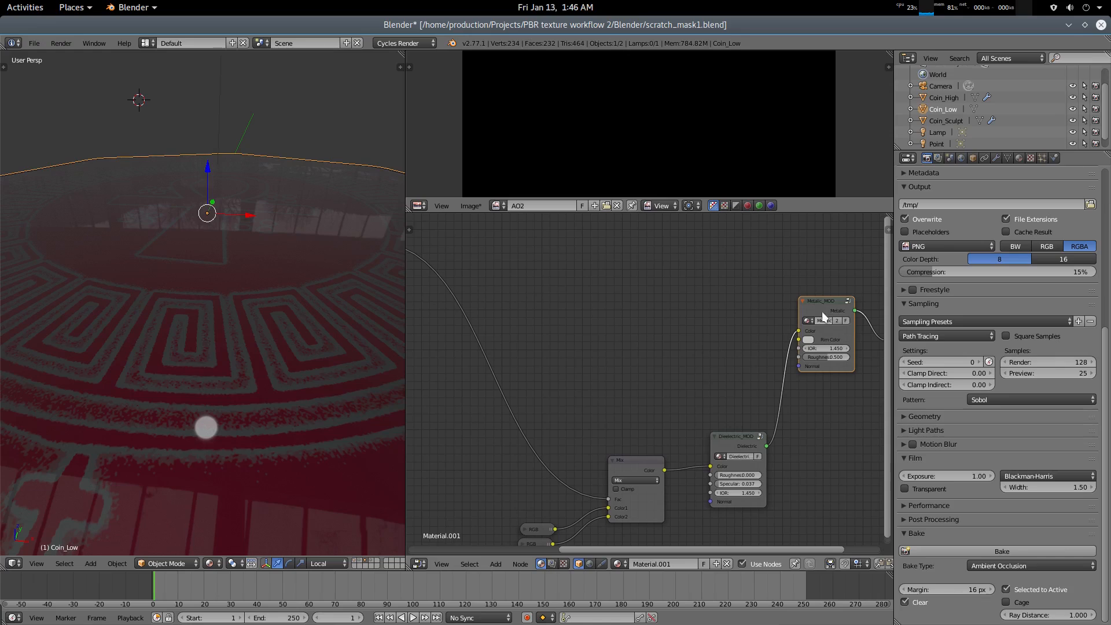
key(ctrl+z)
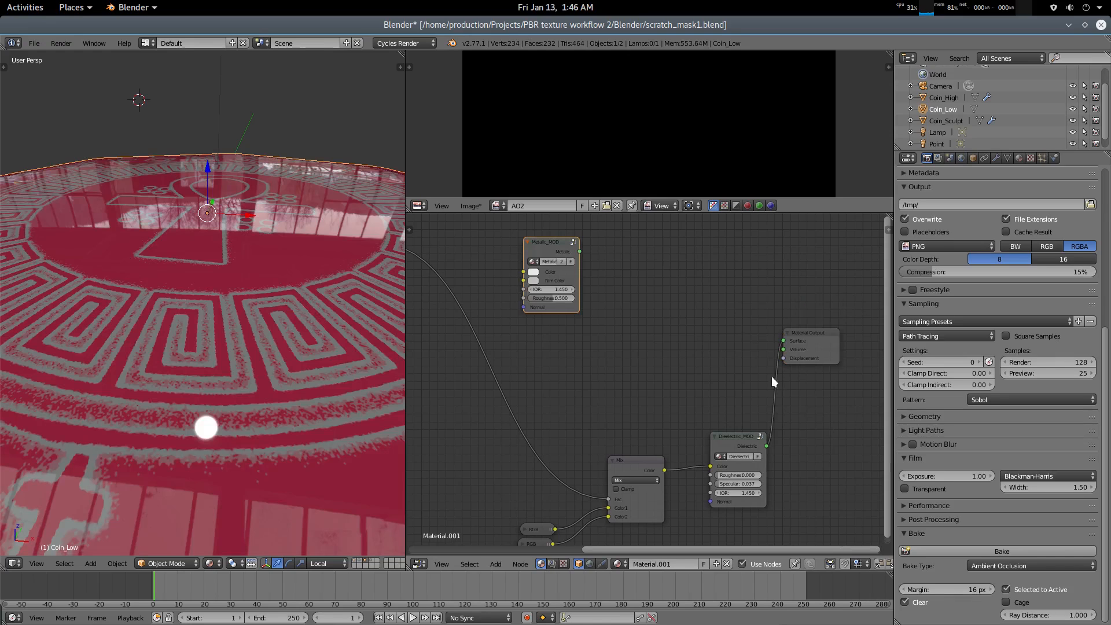
Move the Metalic_MOD node above Dielectric_MOD, just before Material Output, and leave it expanded
click(529, 242)
key(g)
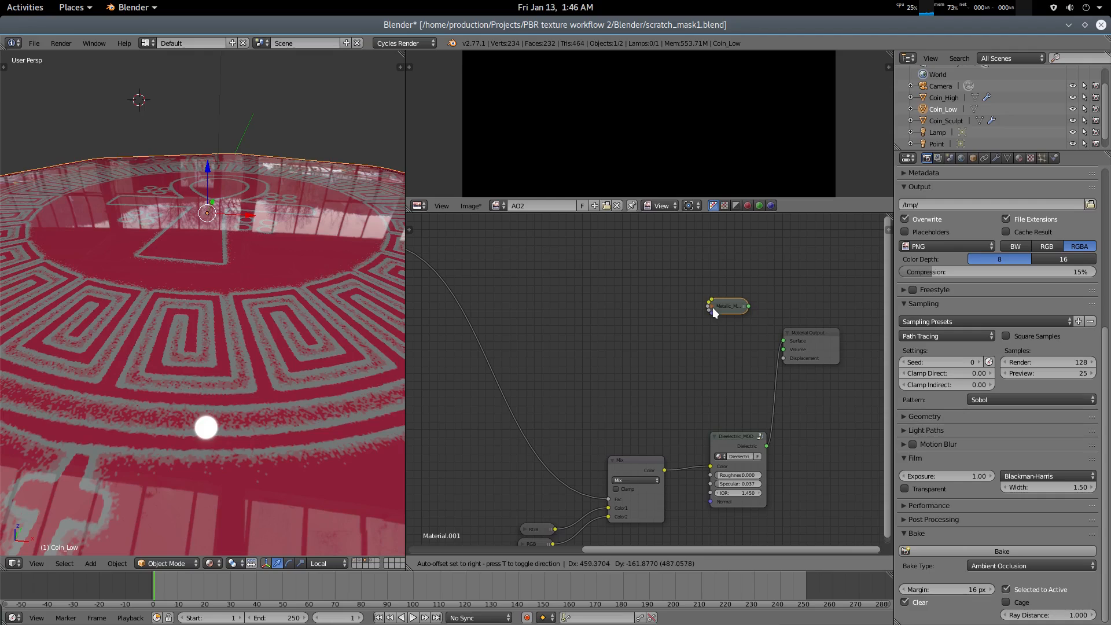
click(711, 309)
key(h)
Feed the Mix color into Metalic_MOD's Color, preview that shader on the coin and lower its roughness
drag(664, 468, 707, 337)
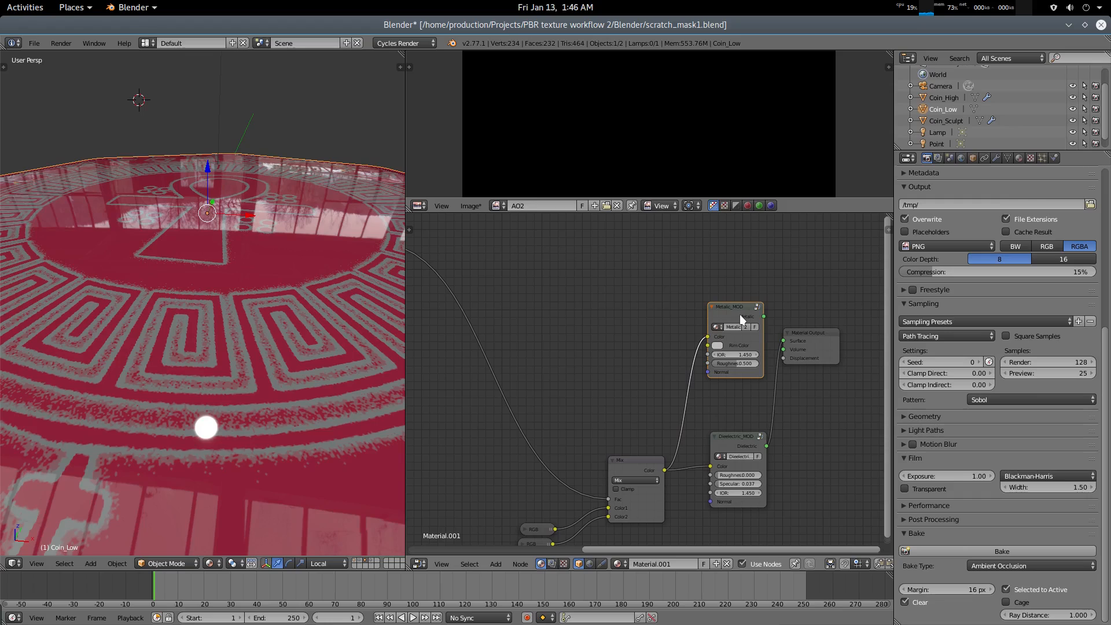
ctrl+shift+click(739, 314)
middle_drag(274, 332, 280, 336)
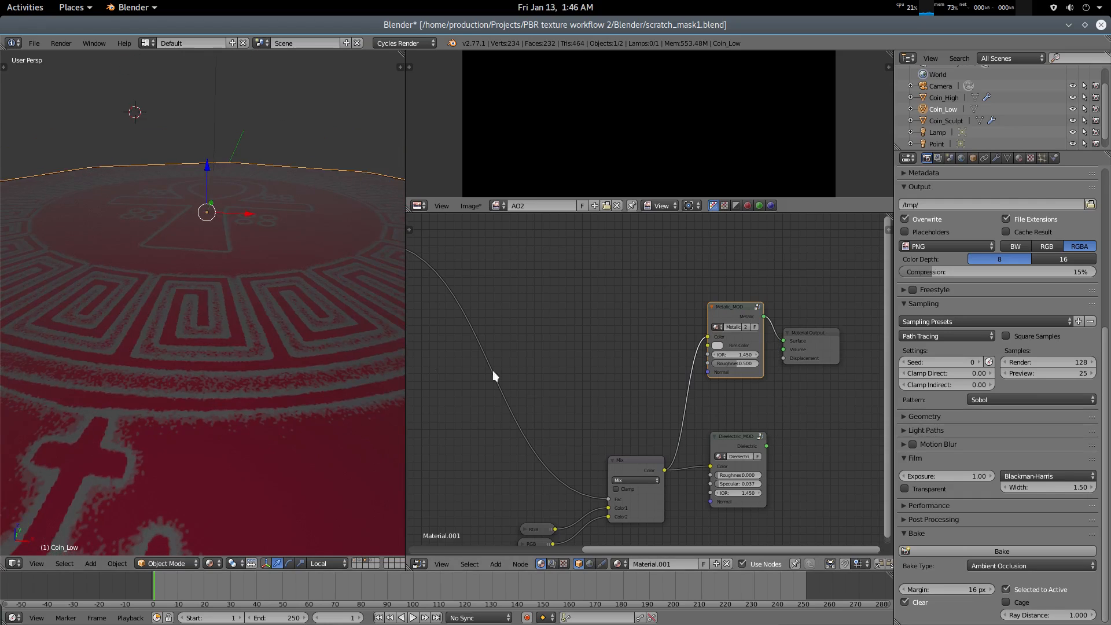
mouse_move(735, 363)
mouse_down()
mouse_move(710, 363)
mouse_move(723, 363)
mouse_up()
Duplicate the curvature.png Image Texture node and place the copy below the RGB nodes
middle_drag(570, 350, 627, 279)
scroll(659, 347, down, 4)
middle_drag(661, 343, 674, 330)
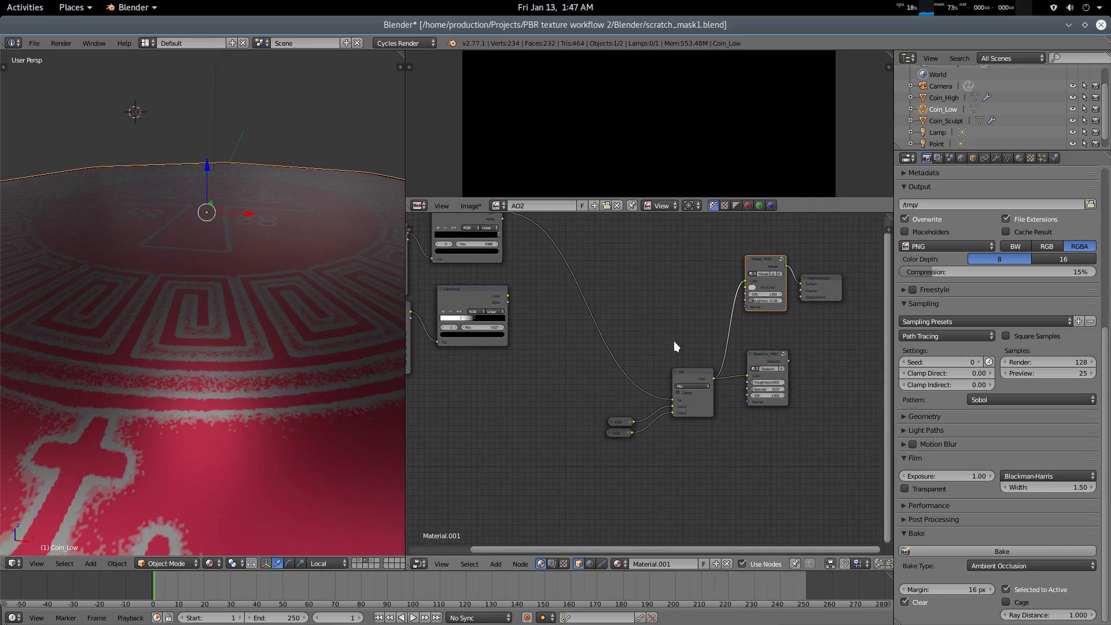
middle_drag(509, 368, 612, 327)
click(470, 269)
key(shift+d)
click(638, 466)
Load normal.png from the Custom Texture folder into the duplicated Image Texture node
scroll(723, 495, up, 4)
click(627, 437)
click(612, 418)
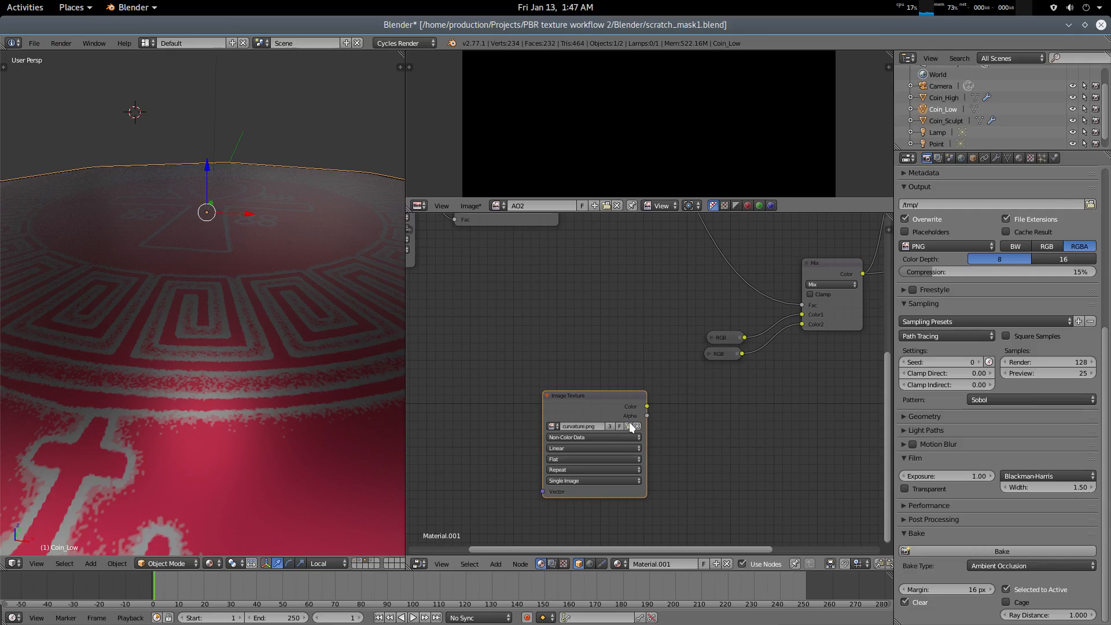
click(628, 424)
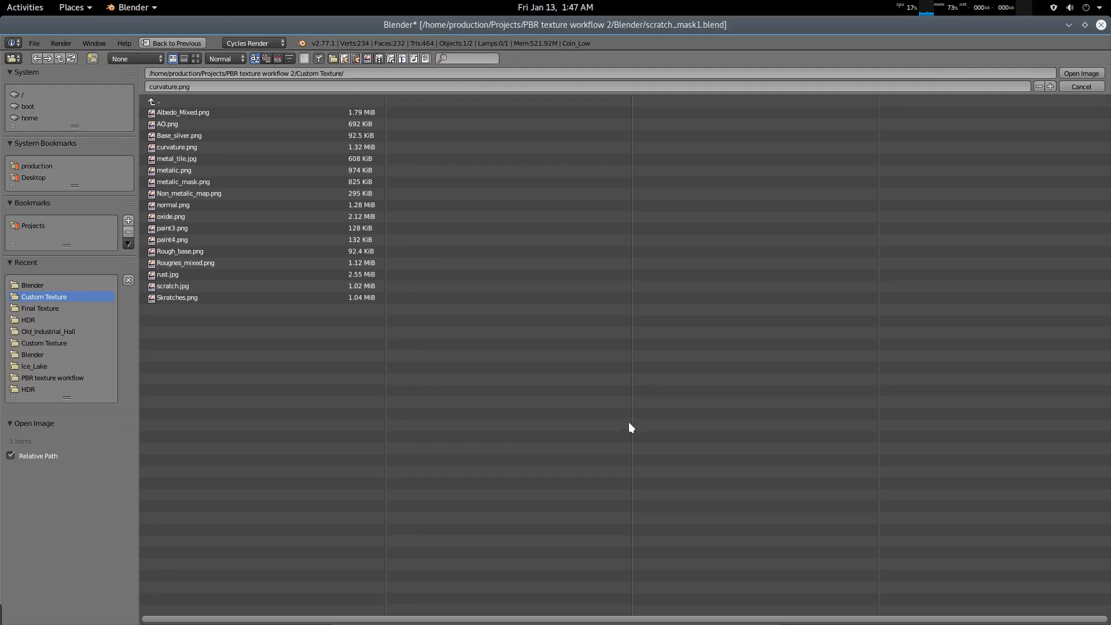
click(196, 59)
click(977, 153)
double_click(977, 153)
Add a Normal Map node beside the normal.png Image Texture node
middle_drag(778, 489, 645, 501)
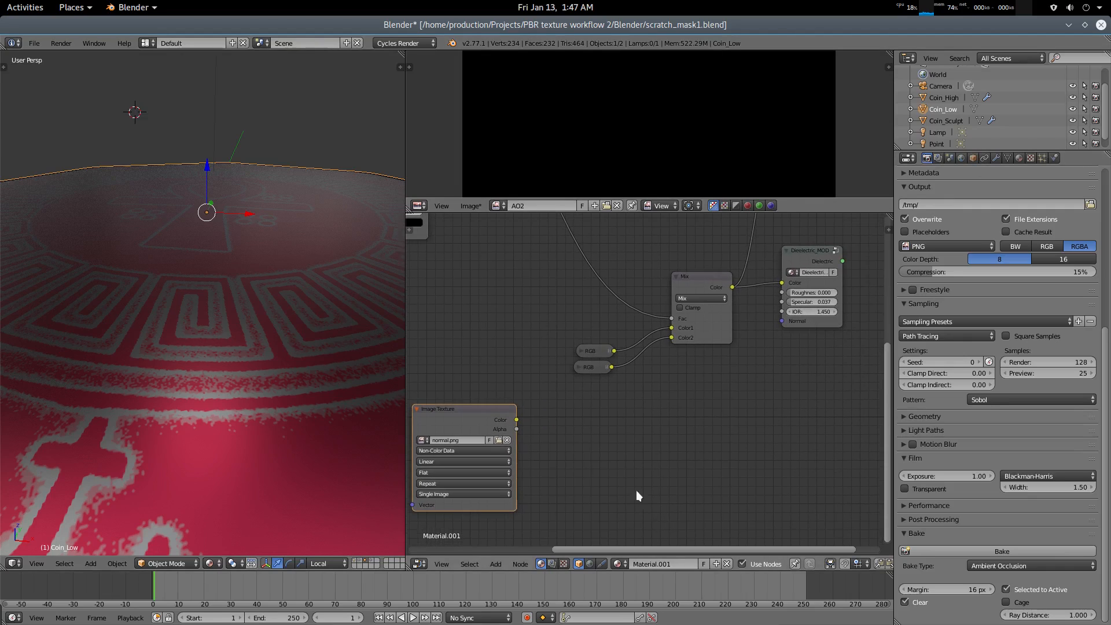
key(shift+a)
click(575, 418)
text(no)
key(Down)
key(Down)
key(Down)
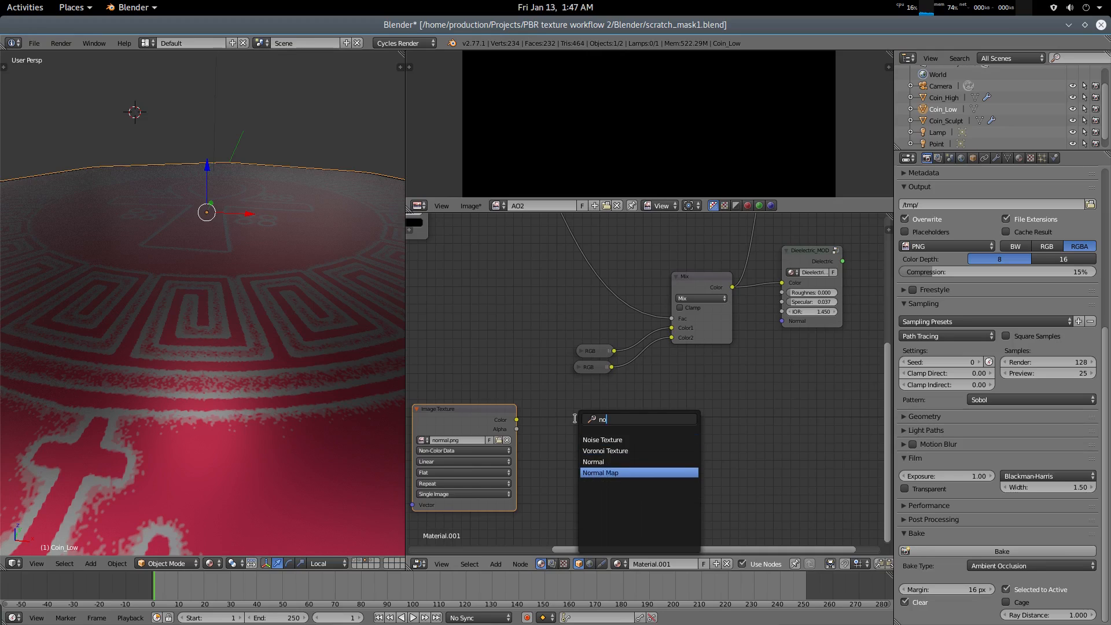
key(Return)
click(575, 417)
Route the normal.png color through the Normal Map node into the Normal inputs of Dielectric_MOD and Metalic_MOD, with a reroute point on the links
drag(516, 420, 575, 475)
drag(640, 434, 788, 322)
middle_drag(783, 411, 759, 456)
scroll(736, 457, down, 2)
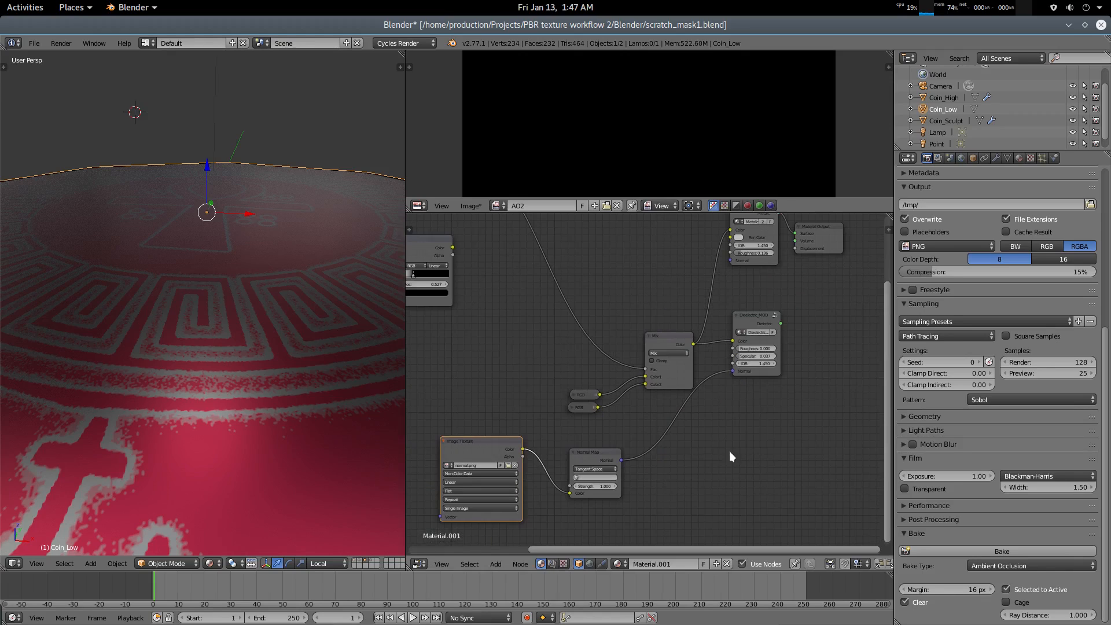
drag(620, 459, 731, 256)
mouse_move(644, 411)
shift+mouse_down()
mouse_move(683, 452)
mouse_move(715, 465)
mouse_move(664, 428)
shift+mouse_up()
key(g)
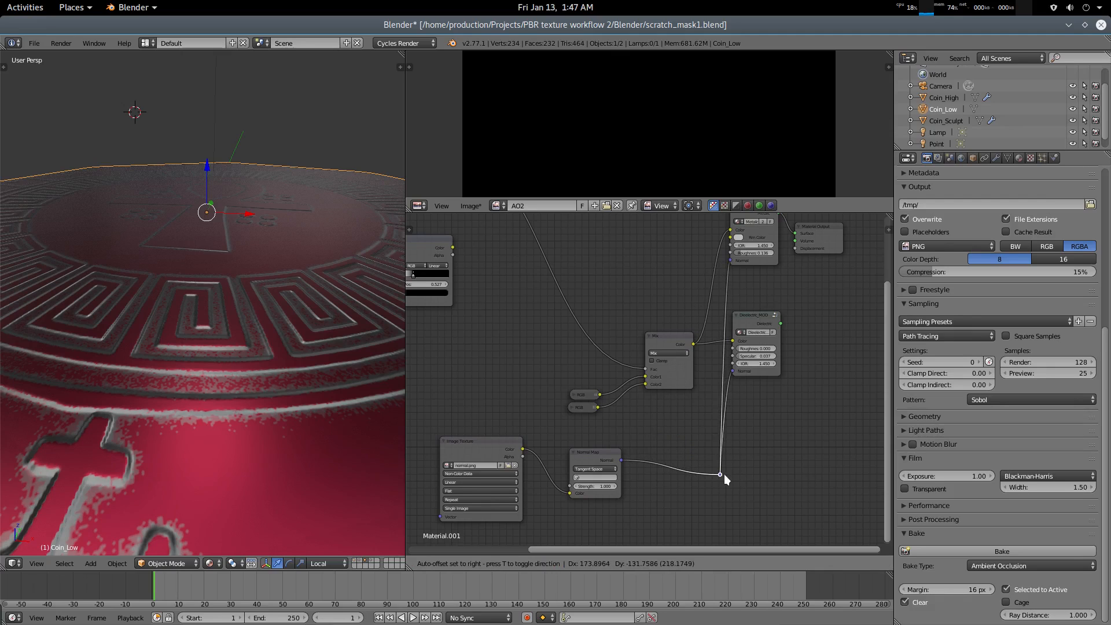
click(724, 474)
Examine the coin's normal-mapped relief up close and lower Metalic_MOD's roughness to 0.045
middle_drag(328, 387, 302, 391)
scroll(301, 390, up, 4)
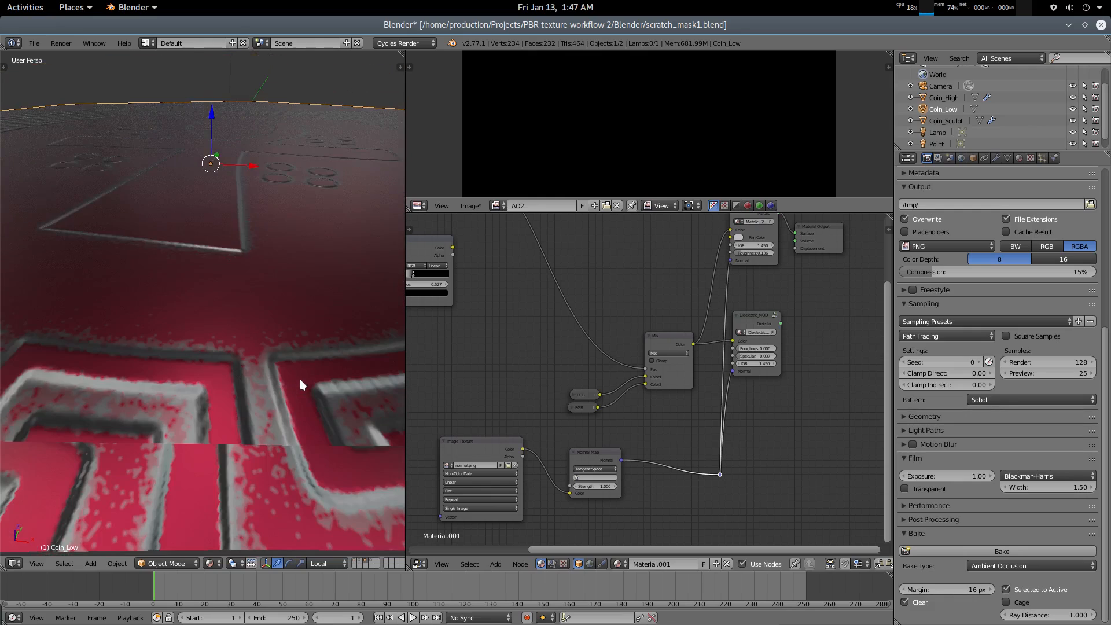
scroll(299, 379, down, 5)
middle_drag(234, 481, 289, 370)
middle_drag(696, 293, 702, 329)
scroll(704, 328, up, 4)
drag(780, 254, 777, 254)
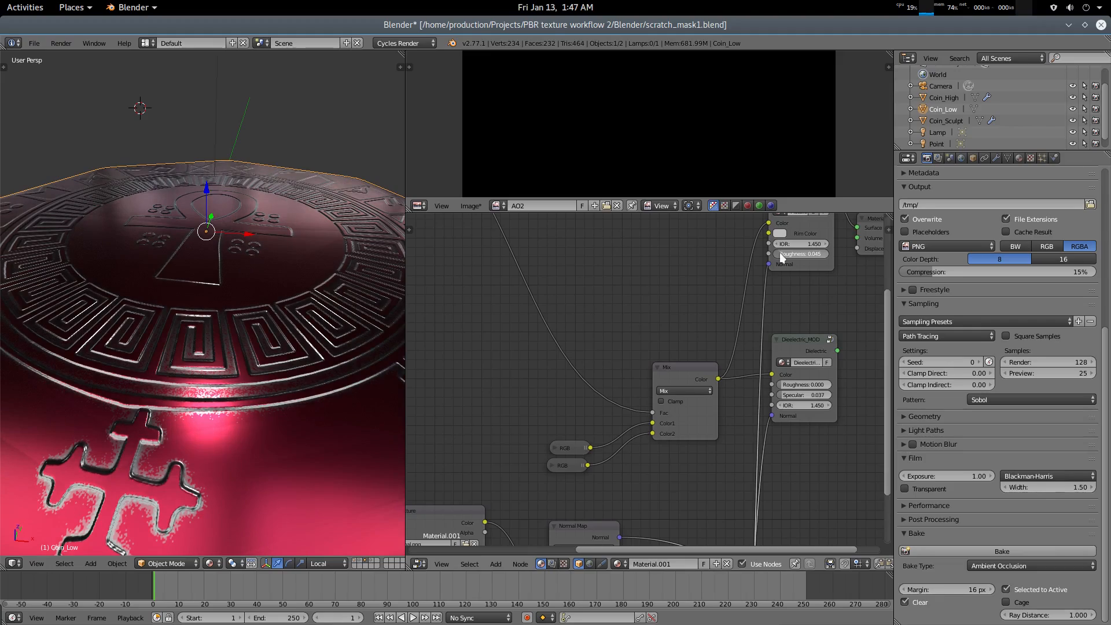
Hide the Lamp object in the viewport and check the coin's shading from a lower angle
middle_drag(227, 373, 252, 410)
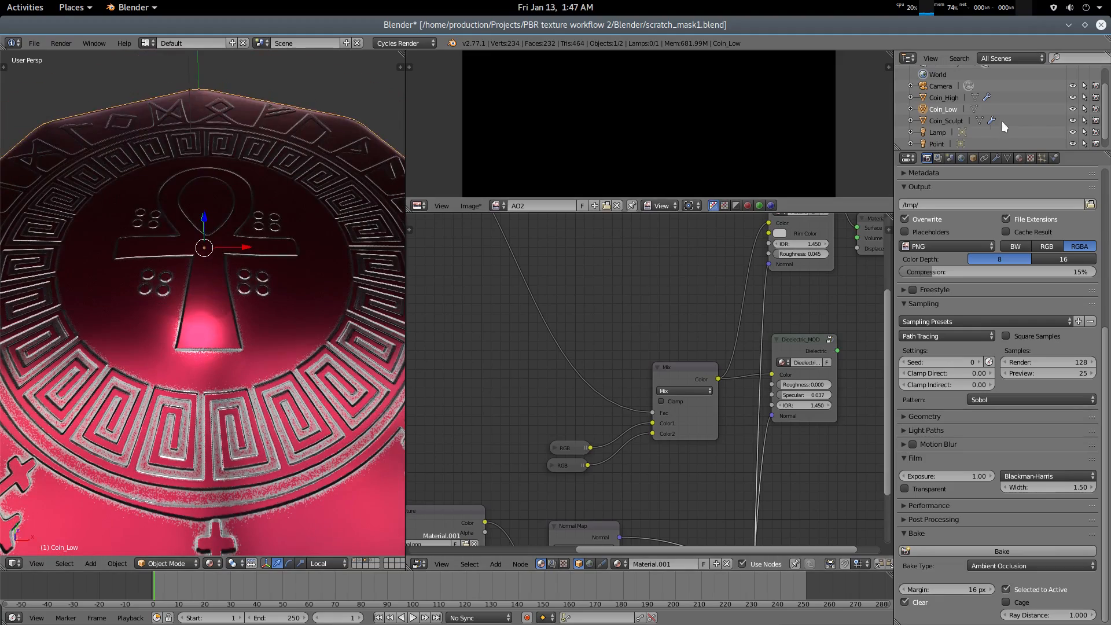
click(1072, 132)
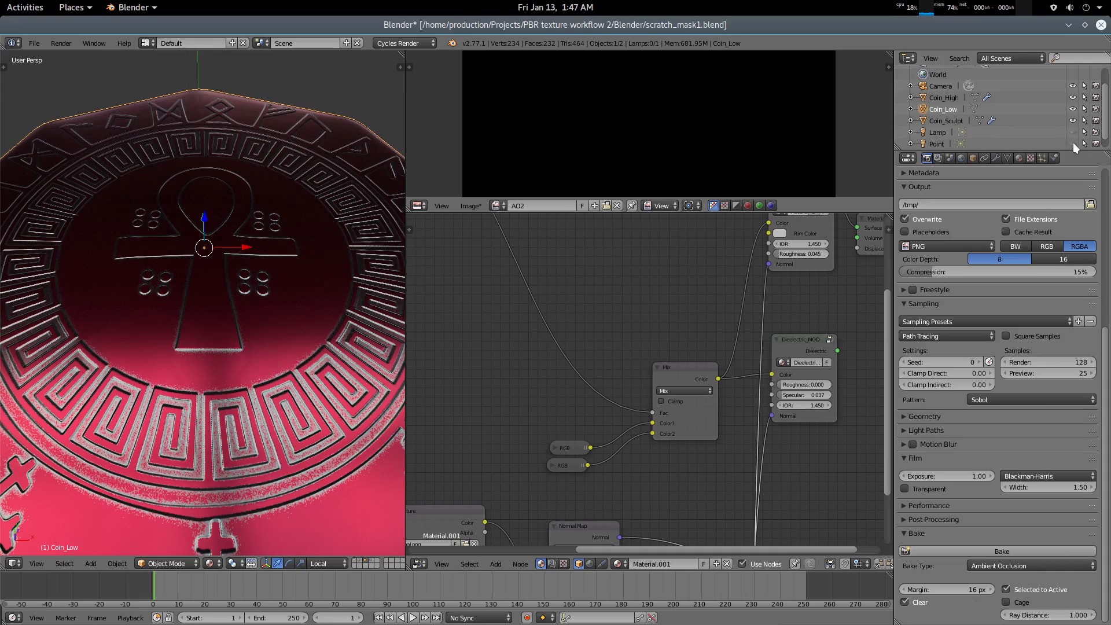
middle_drag(199, 376, 234, 354)
scroll(226, 376, up, 3)
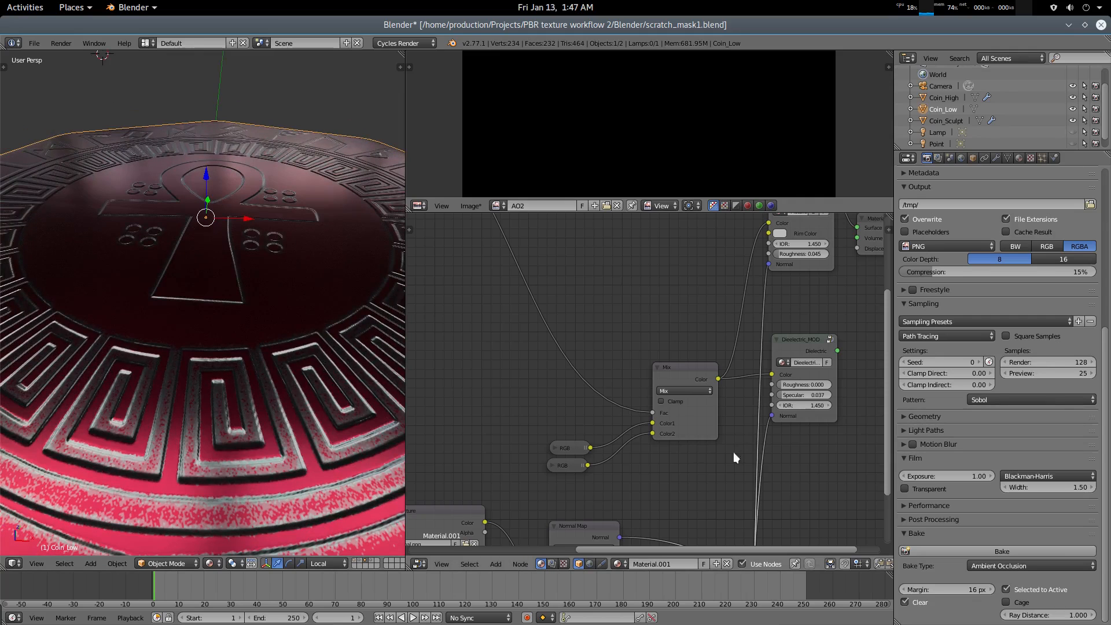
Expand both RGB nodes, setting the one feeding Color2 to golden orange and the one feeding Color1 to dark grey
middle_drag(746, 442, 735, 405)
drag(625, 383, 610, 367)
drag(623, 405, 617, 396)
key(h)
drag(624, 449, 615, 446)
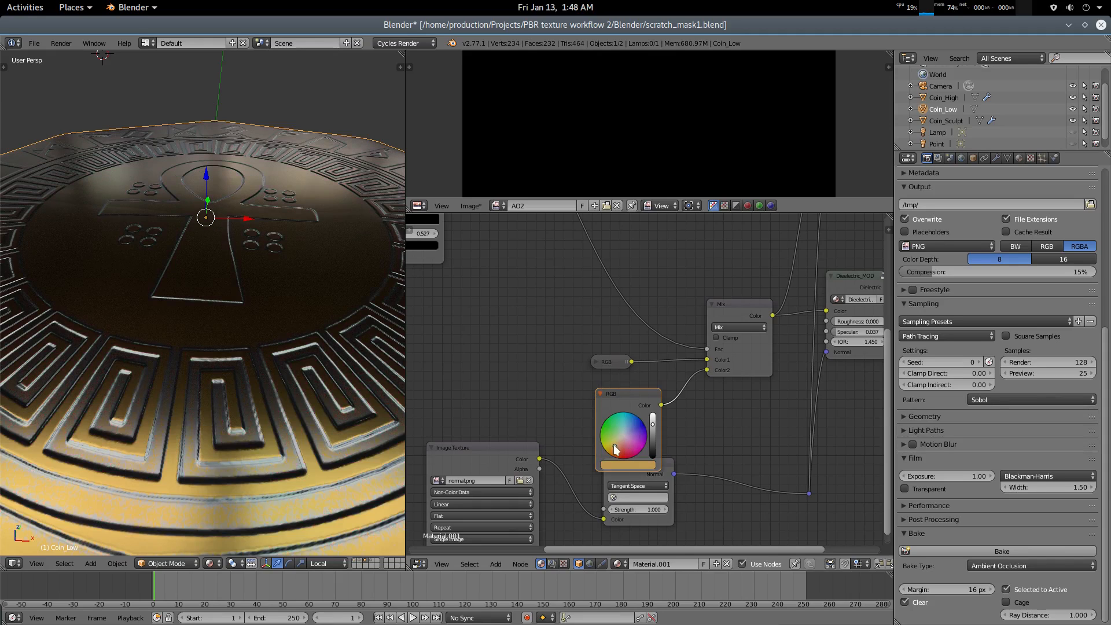
drag(606, 362, 618, 382)
key(h)
Inspect the gold coin from several angles in a temporarily widened 3D viewport
middle_drag(265, 398, 283, 388)
scroll(283, 388, down, 2)
drag(404, 371, 627, 370)
middle_drag(513, 312, 483, 344)
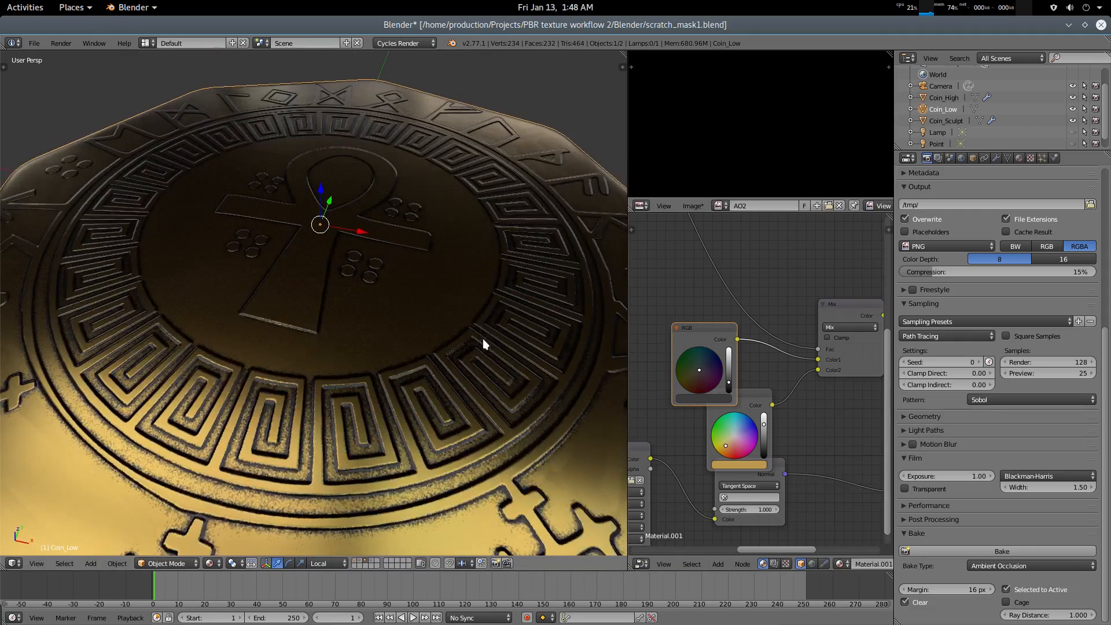
middle_drag(811, 364, 729, 367)
drag(625, 369, 318, 370)
Move the two RGB nodes below the Mix node and collapse them
middle_drag(571, 406, 624, 404)
drag(495, 335, 555, 379)
click(493, 315)
click(549, 394)
key(h)
scroll(598, 355, down, 2)
scroll(601, 357, down, 1)
Connect the Mix color to Metalic_MOD's Roughness and move the Mix node farther from the shaders
middle_drag(607, 329, 610, 378)
click(643, 380)
scroll(659, 416, up, 2)
middle_drag(688, 383, 671, 443)
drag(665, 439, 730, 313)
middle_drag(198, 422, 225, 390)
drag(627, 426, 540, 410)
Insert an Invert node between the Mix color and Metalic_MOD's Roughness and set its Fac to 0
key(shift+a)
click(691, 387)
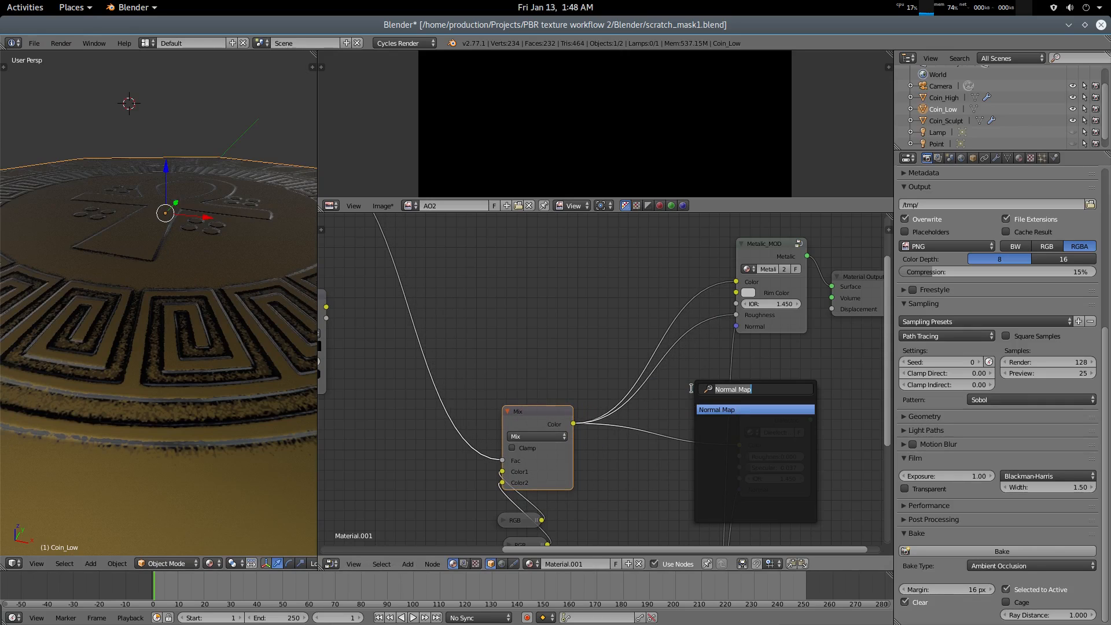
text(inve)
key(Return)
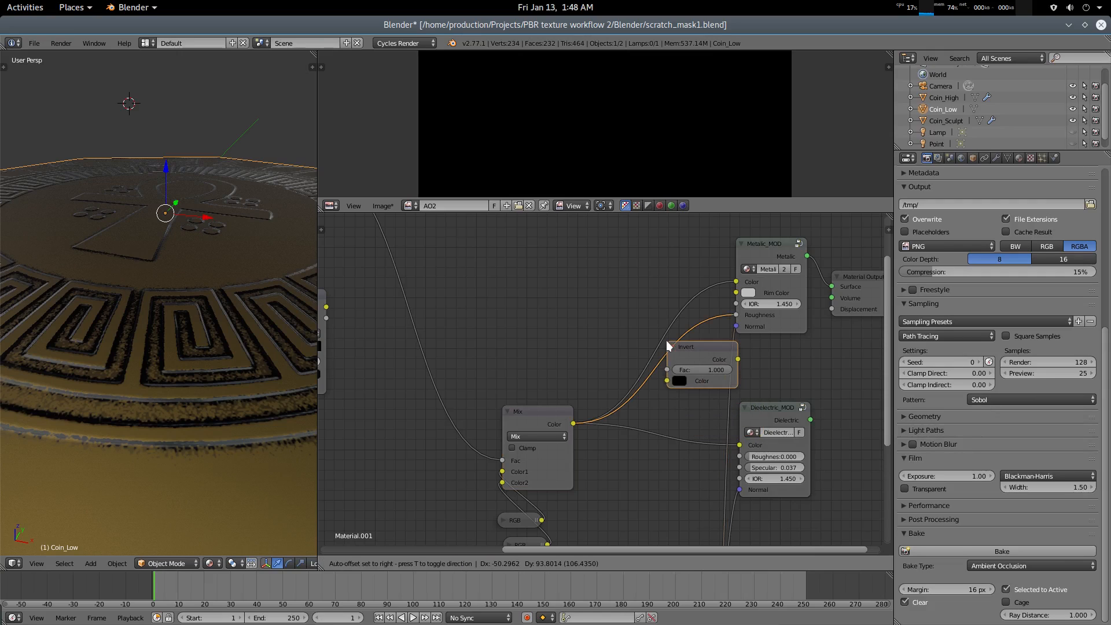
click(623, 340)
middle_drag(261, 280, 249, 347)
mouse_move(665, 352)
mouse_down()
mouse_move(692, 391)
mouse_move(633, 392)
mouse_up()
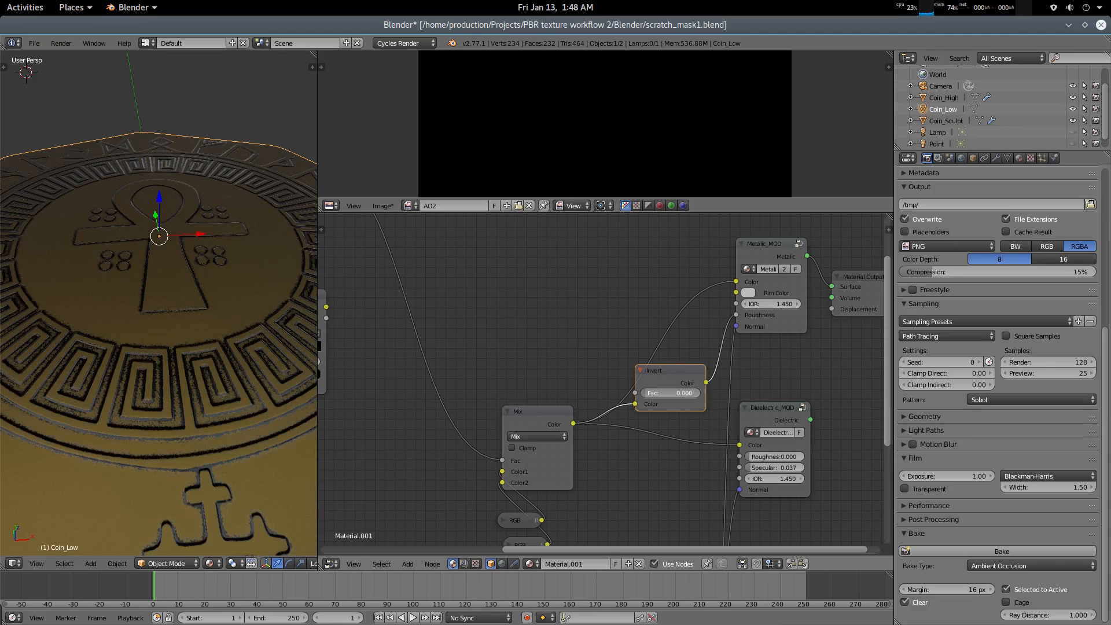
middle_drag(159, 405, 193, 416)
Combine the AO and curvature ColorRamps with a new Mix node feeding the existing Mix's Fac, and expand it
middle_drag(419, 264, 633, 335)
scroll(633, 335, down, 1)
mouse_move(455, 379)
mouse_down()
mouse_move(450, 369)
mouse_move(449, 378)
mouse_up()
click(484, 238)
shift+click(473, 374)
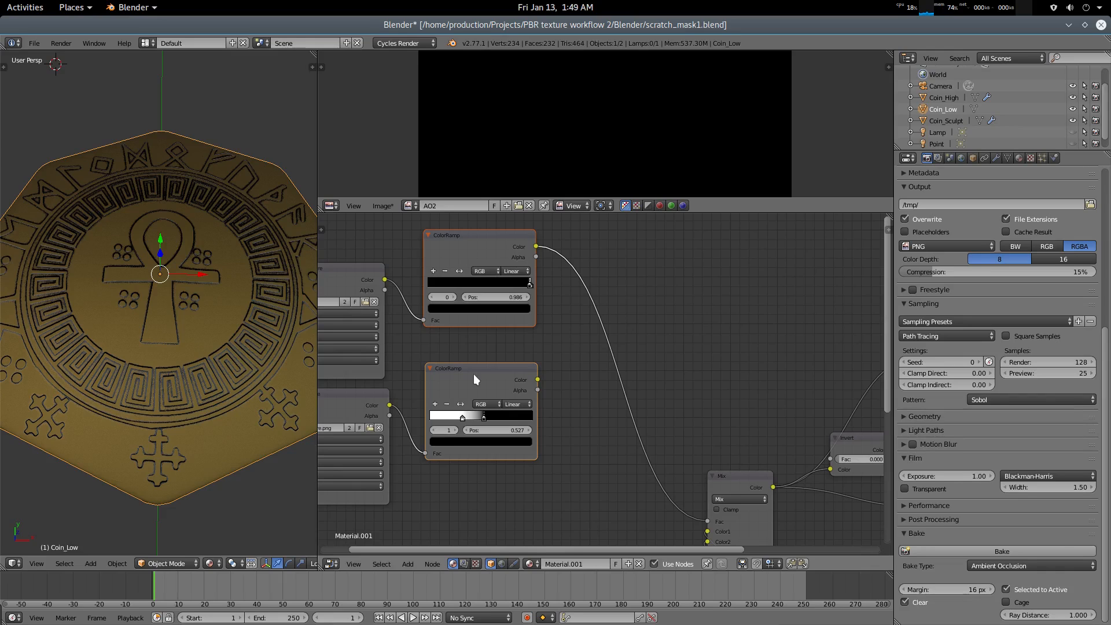
key(ctrl+0)
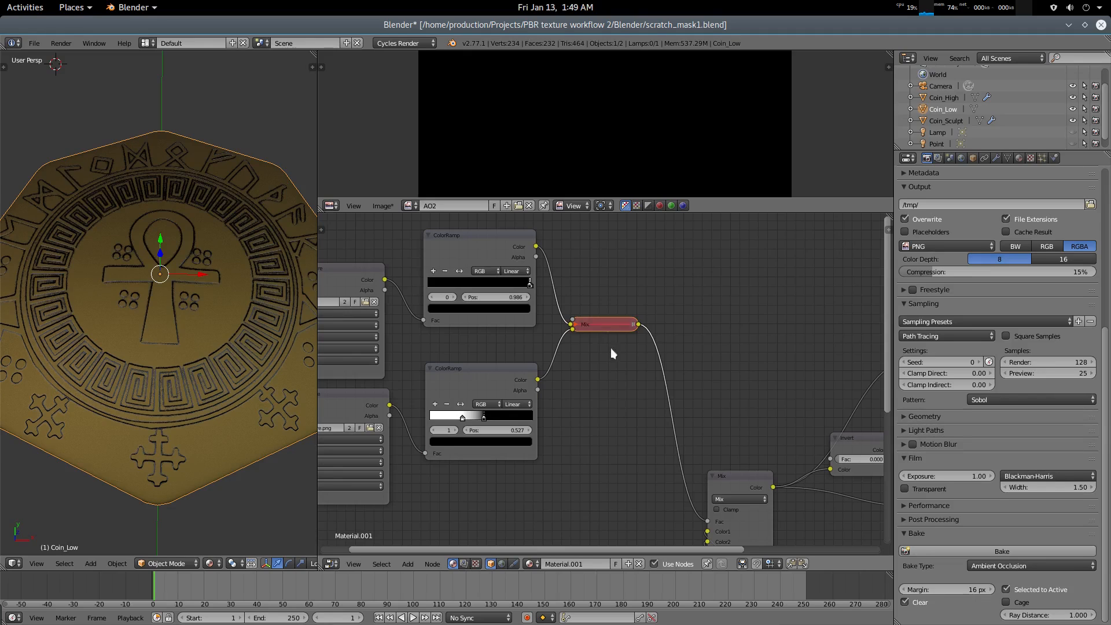
key(h)
scroll(620, 428, up, 2)
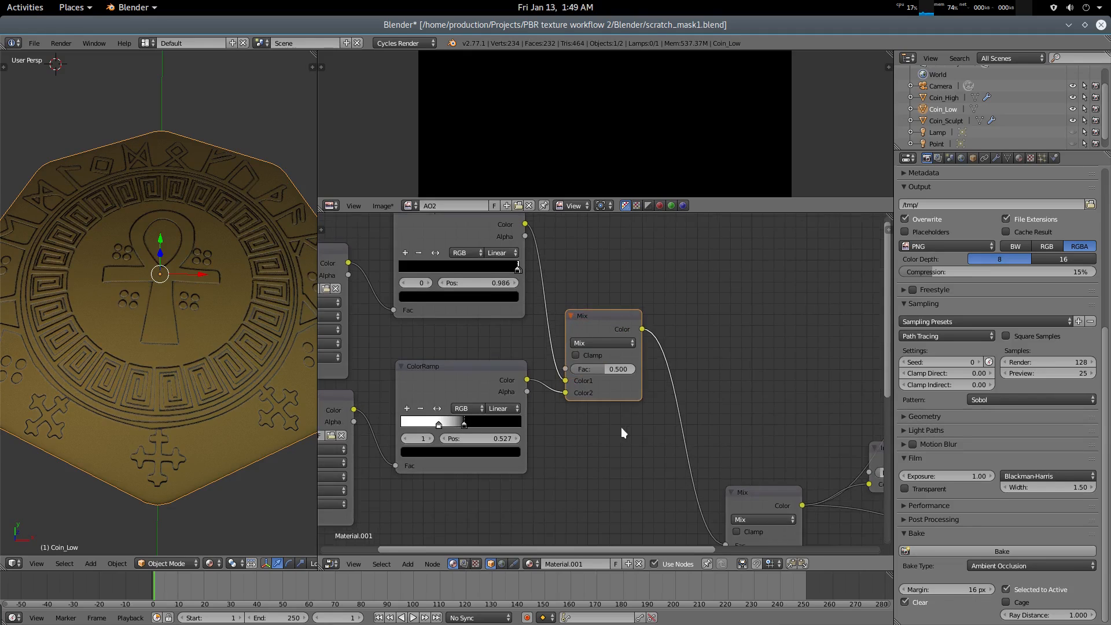
Move the new Mix node away from the ColorRamps, set its Fac to 1 and its blend type to Divide
drag(631, 317, 674, 288)
mouse_move(246, 366)
middle_down()
mouse_move(242, 321)
mouse_move(234, 362)
middle_up()
drag(653, 352, 688, 353)
click(674, 322)
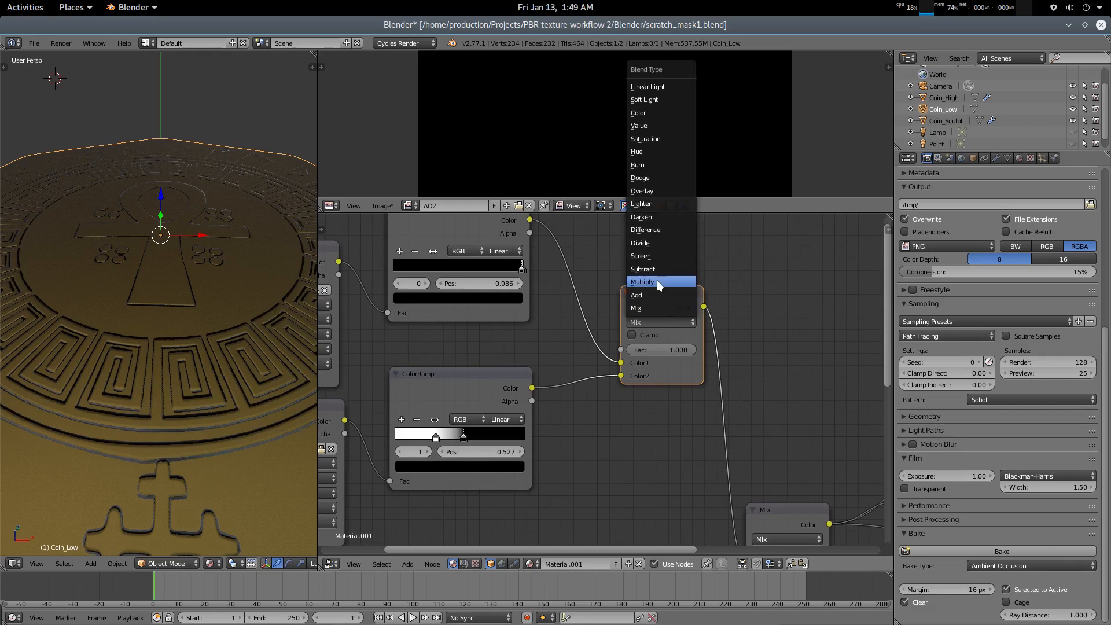
click(651, 243)
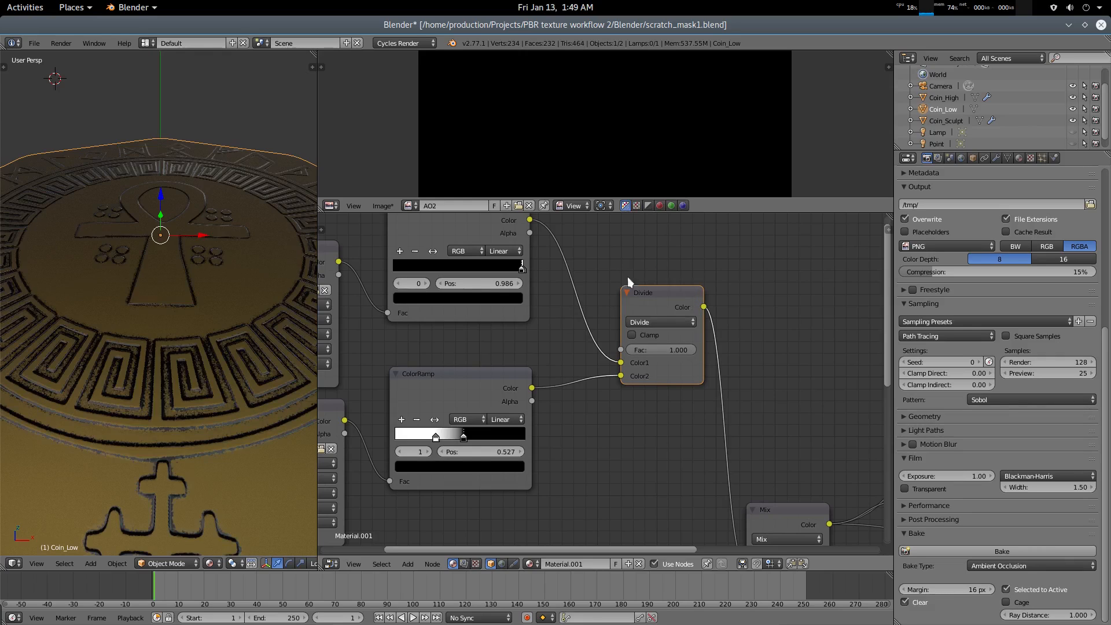
Set the curvature ColorRamp's black stop to position 0.445 and nudge its white stop slightly toward it
middle_drag(168, 363, 185, 349)
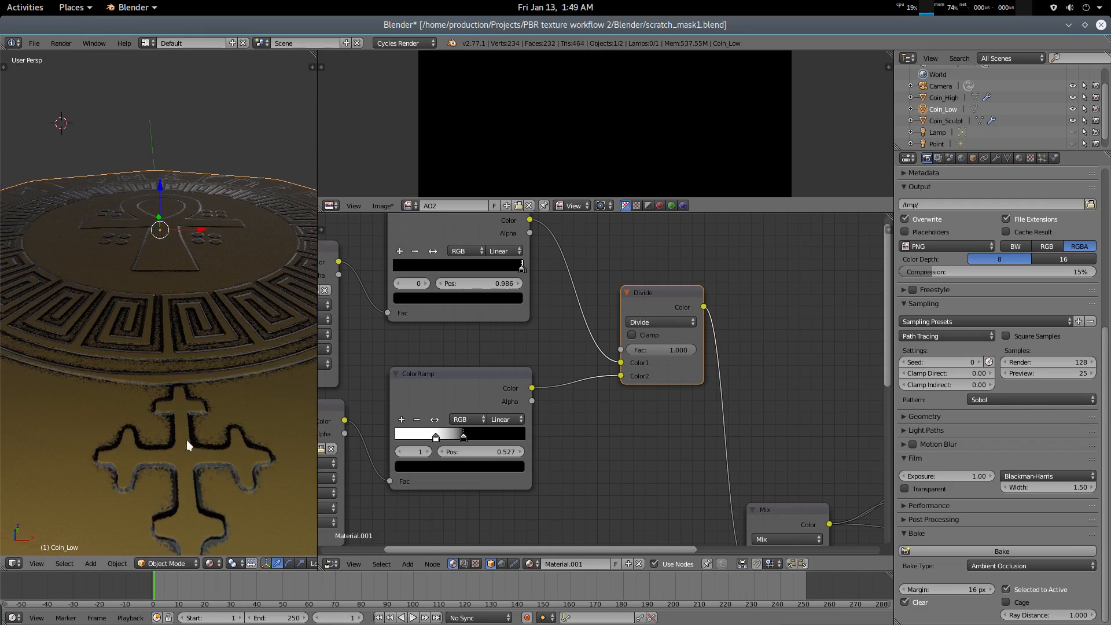
drag(462, 437, 502, 437)
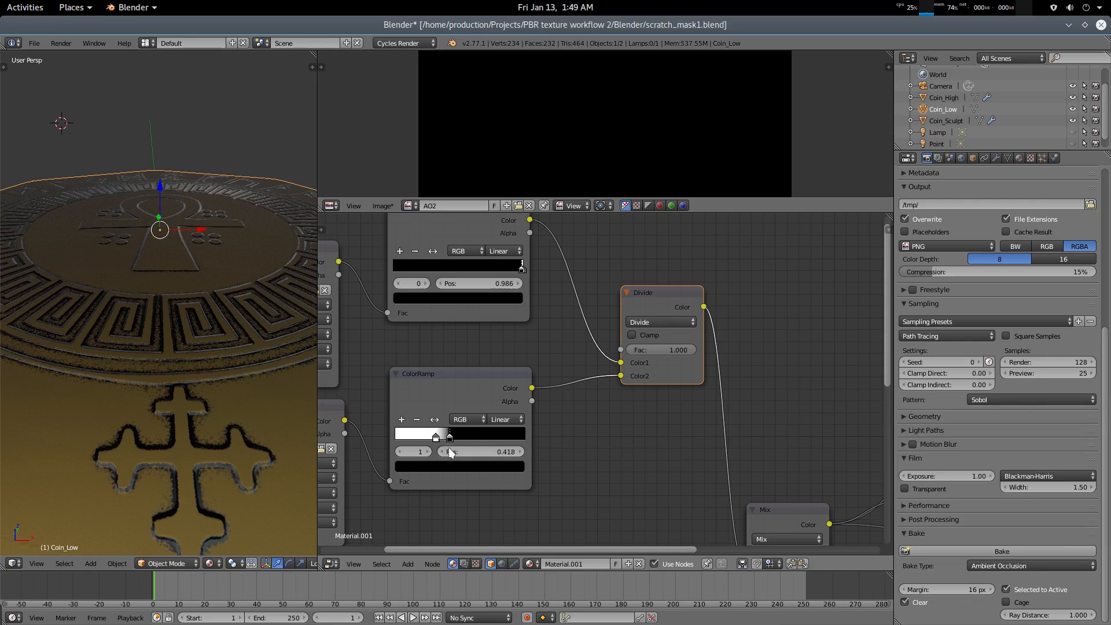
drag(436, 438, 455, 449)
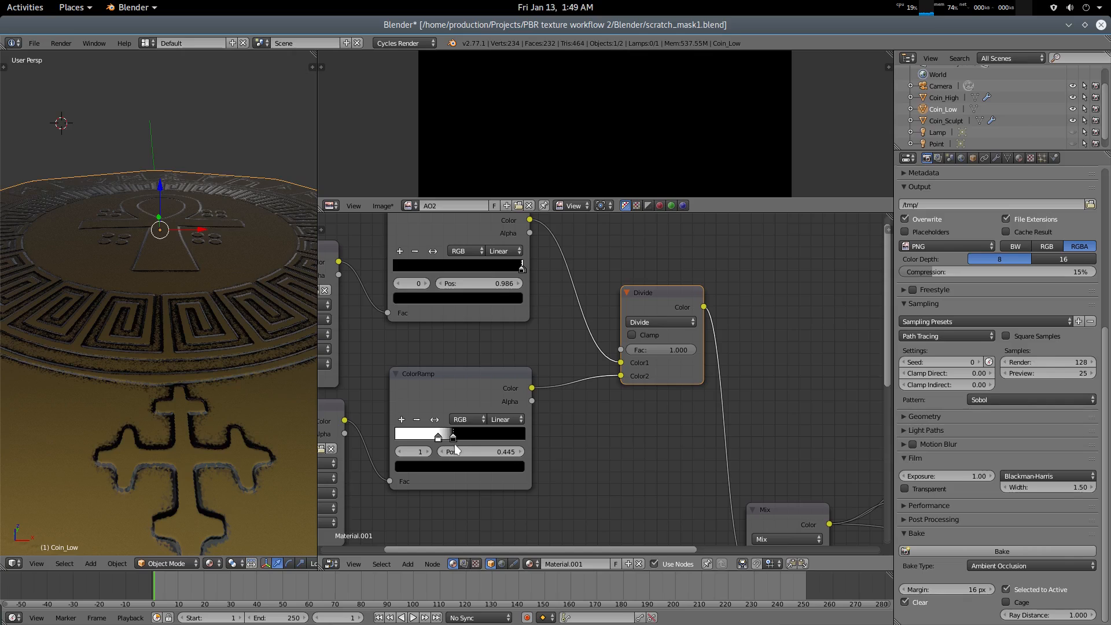
Adjust the AO ColorRamp's stops, setting the black one to position 0.995, and check the scratches on the coin
click(522, 267)
drag(513, 272, 517, 273)
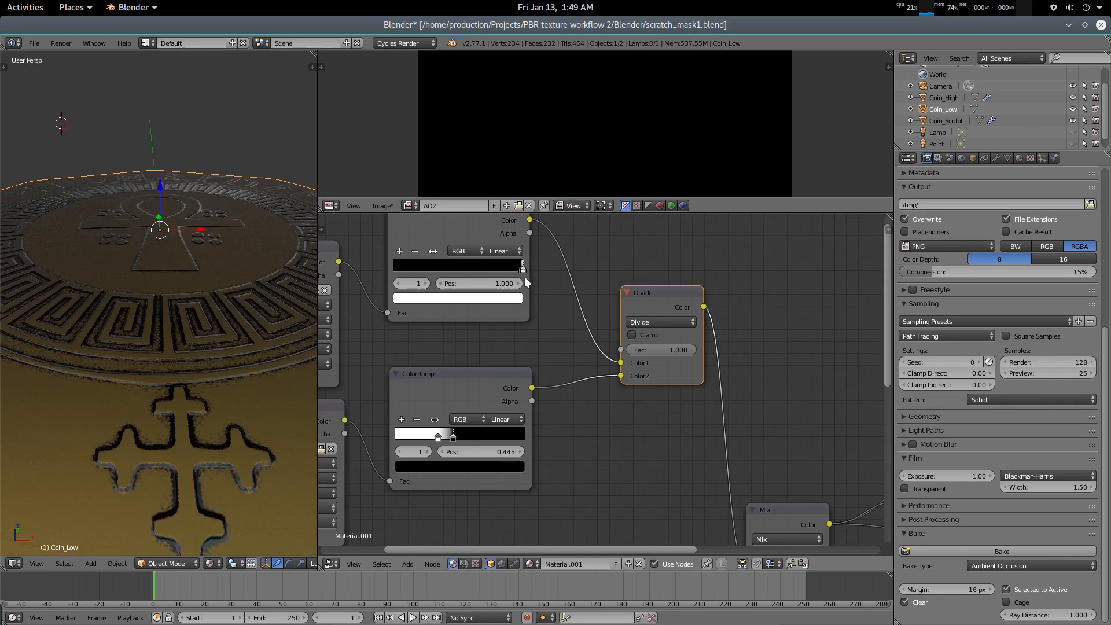
drag(518, 271, 511, 270)
click(511, 269)
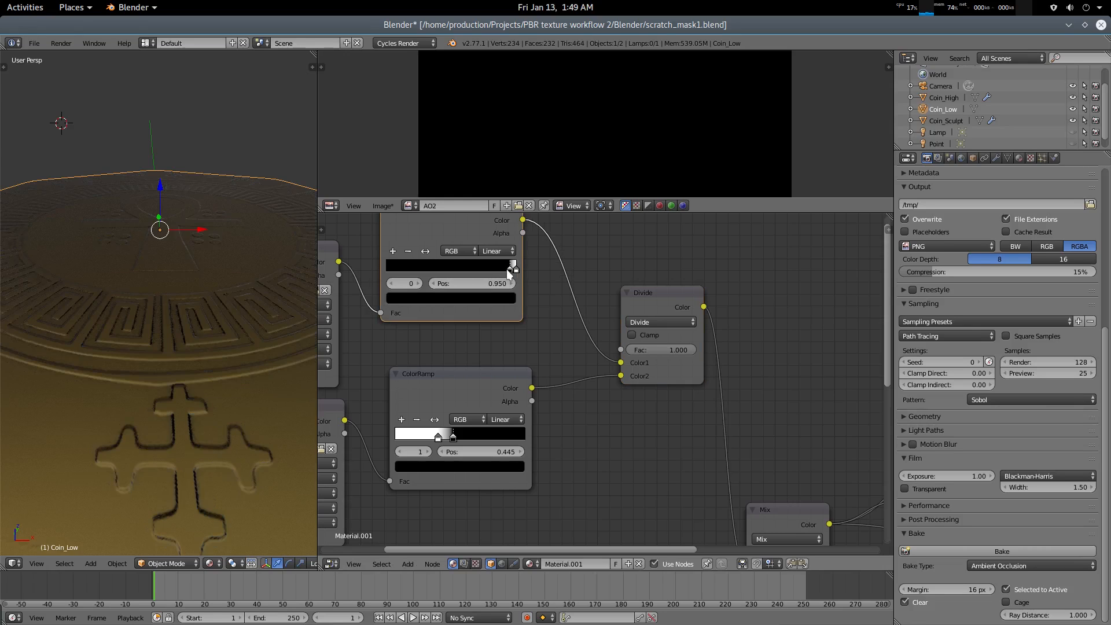
drag(519, 274, 523, 275)
mouse_move(168, 425)
middle_down()
mouse_move(169, 460)
mouse_move(172, 446)
middle_up()
scroll(169, 459, up, 2)
scroll(182, 443, down, 2)
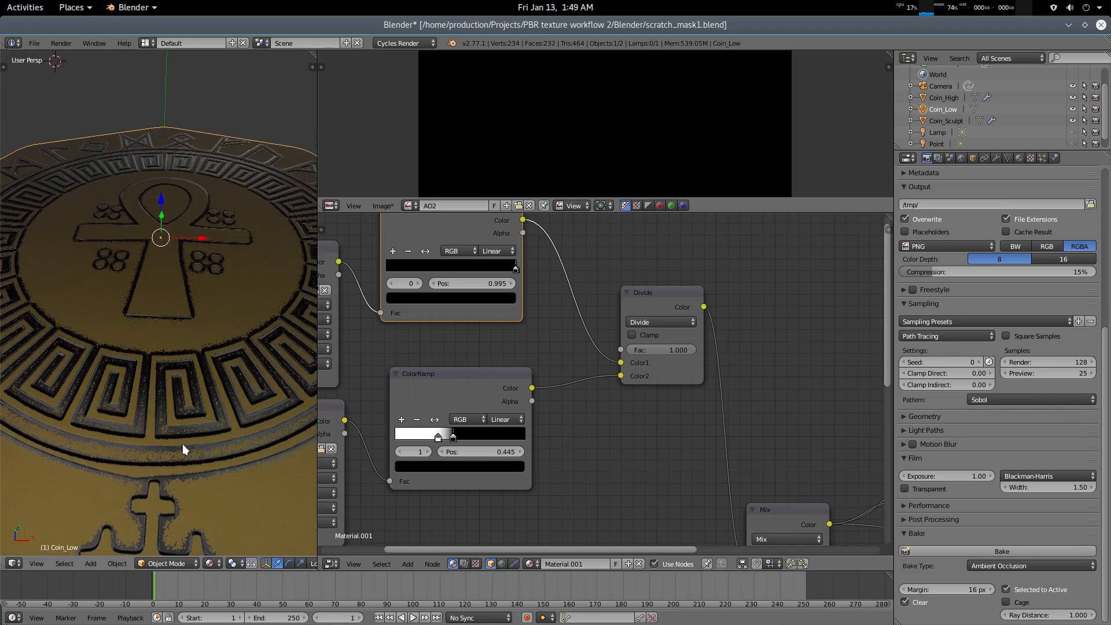
Move the Invert node slightly lower, set its Fac to 0.064 and check the coin's roughness
middle_drag(675, 427, 477, 306)
scroll(780, 394, up, 2)
middle_drag(764, 396, 715, 414)
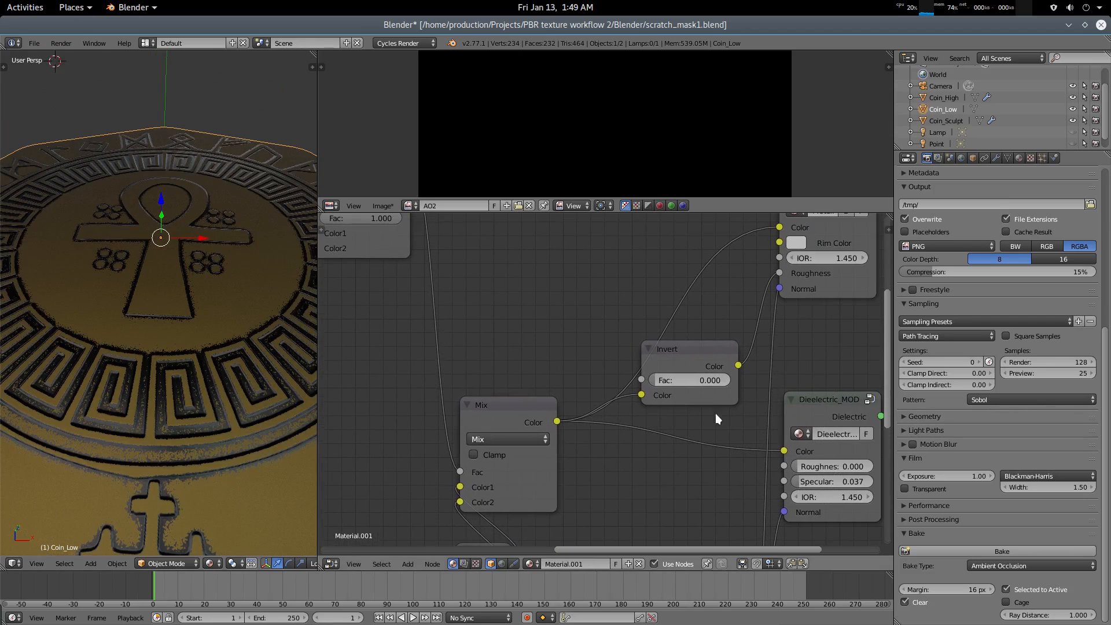
drag(658, 377, 705, 369)
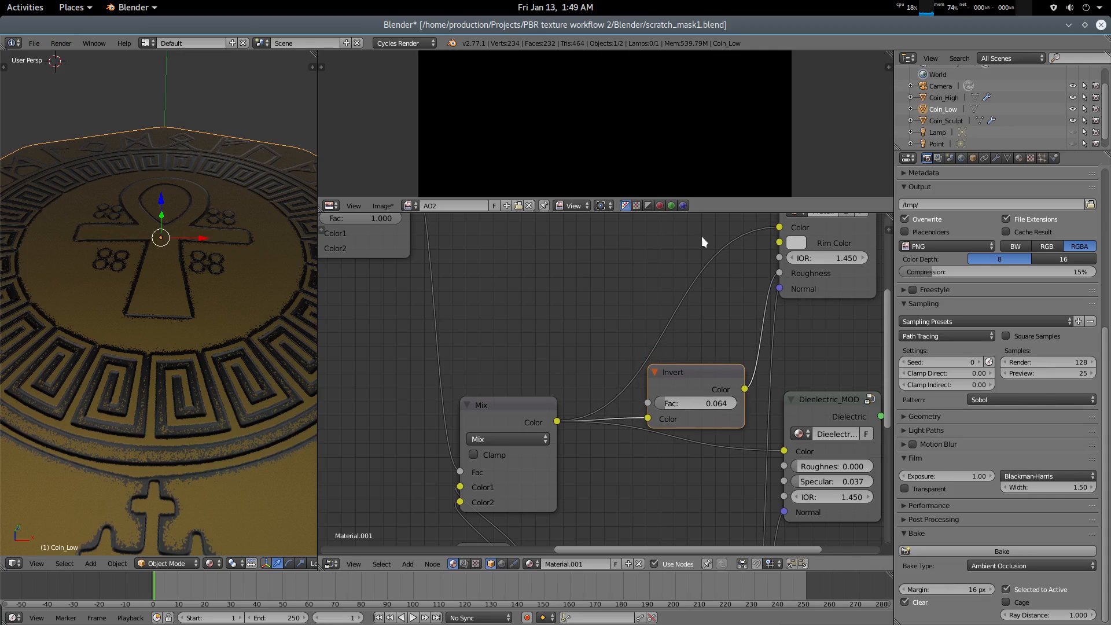
scroll(707, 362, down, 2)
middle_drag(644, 430, 759, 404)
middle_drag(250, 428, 240, 407)
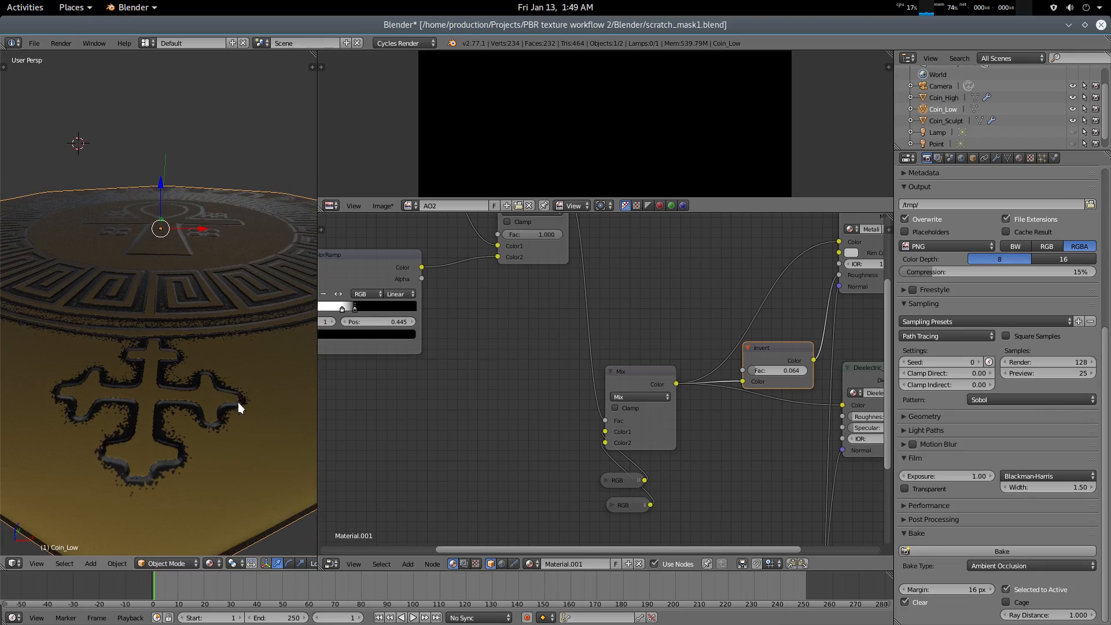
Add a Noise Texture node below the curvature ColorRamp
scroll(549, 446, down, 3)
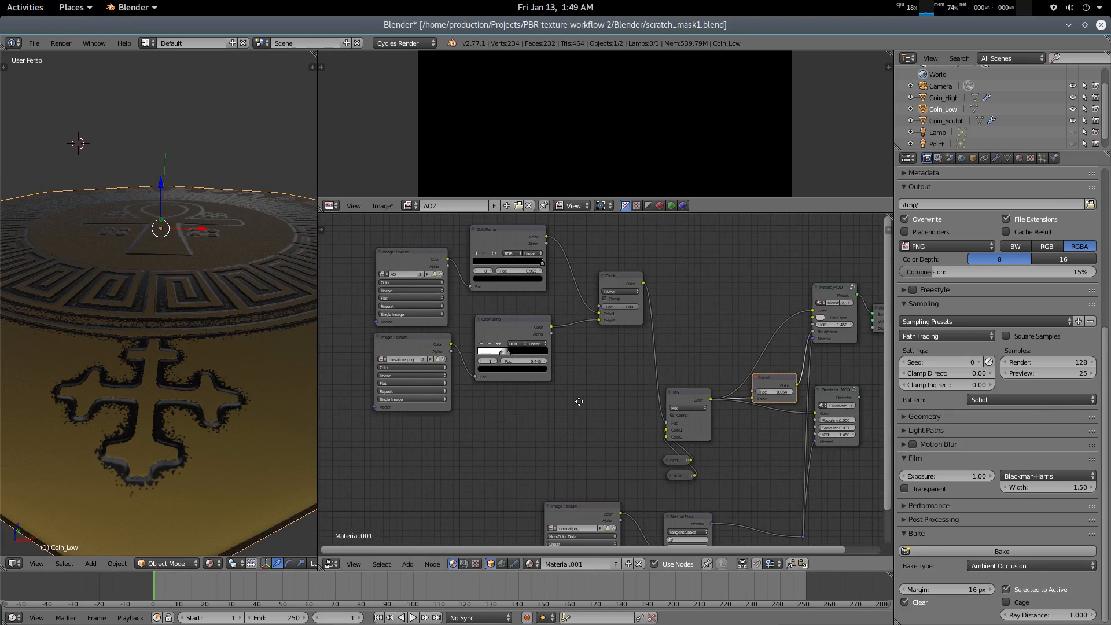
scroll(579, 401, up, 2)
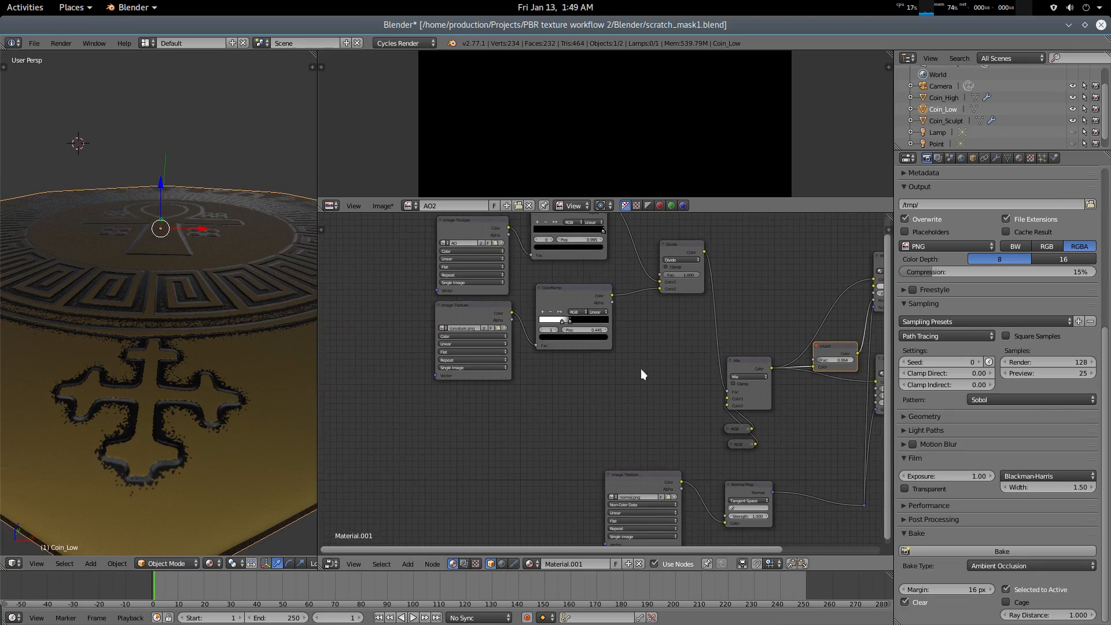
key(shift+a)
click(545, 438)
text(noi)
key(Return)
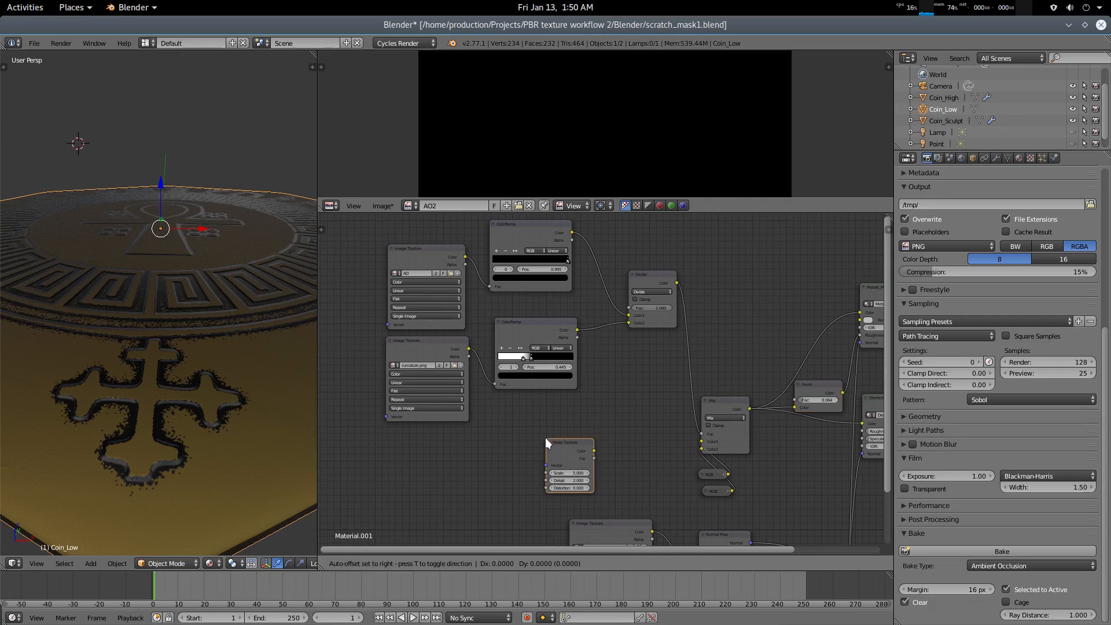
click(491, 431)
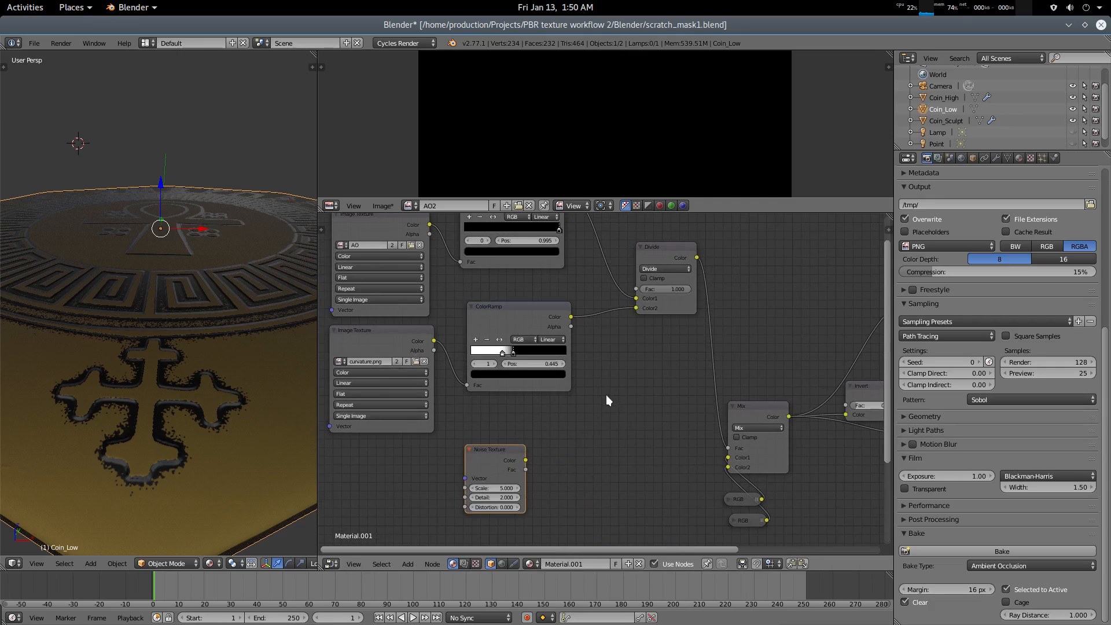
Move the Divide node closer to the ColorRamps and insert a duplicate of it on the link to Mix's Fac
scroll(546, 434, up, 1)
drag(582, 279, 568, 272)
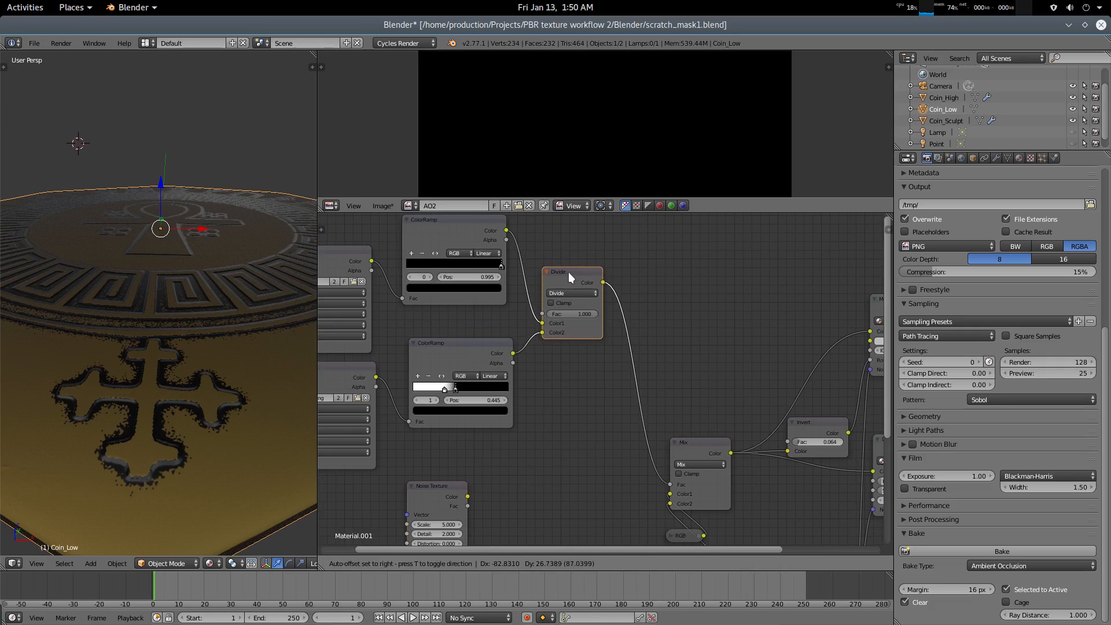
key(shift+d)
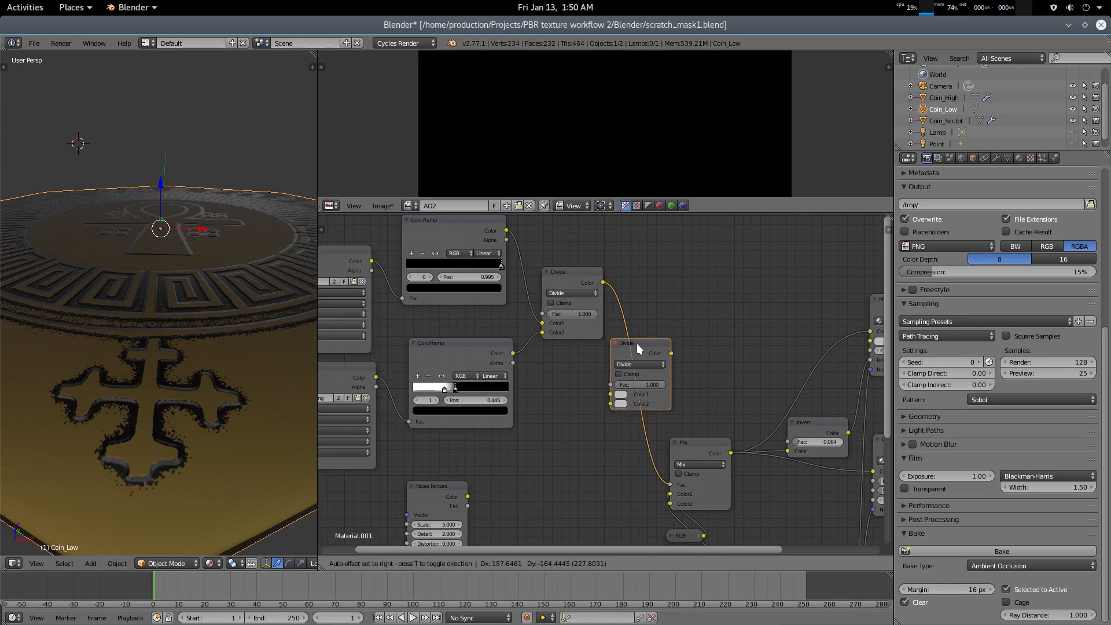
click(636, 342)
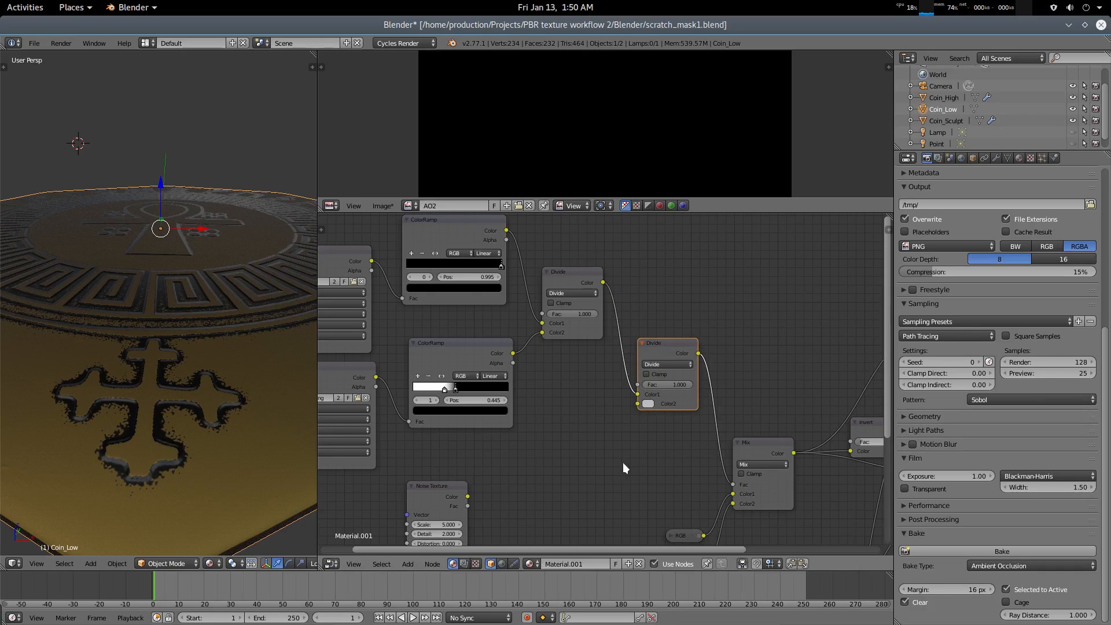
Connect the Noise Texture's Fac to the second Divide node's Color2 and change that node's blend type to Screen
drag(467, 505, 644, 408)
drag(487, 468, 459, 452)
scroll(492, 507, up, 2)
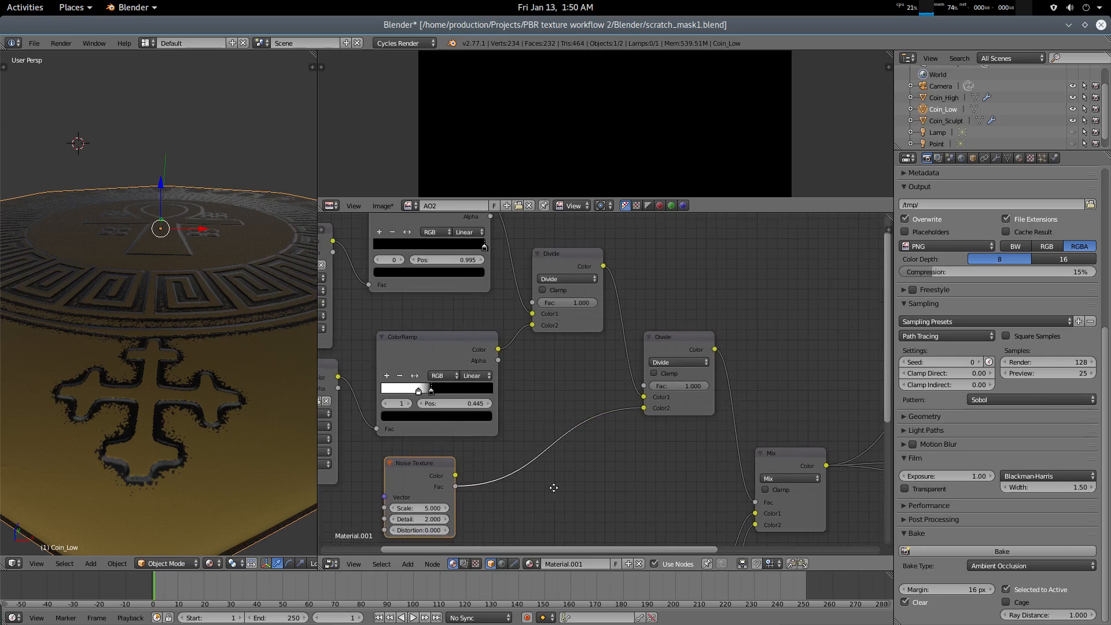
middle_drag(539, 492, 608, 459)
click(753, 329)
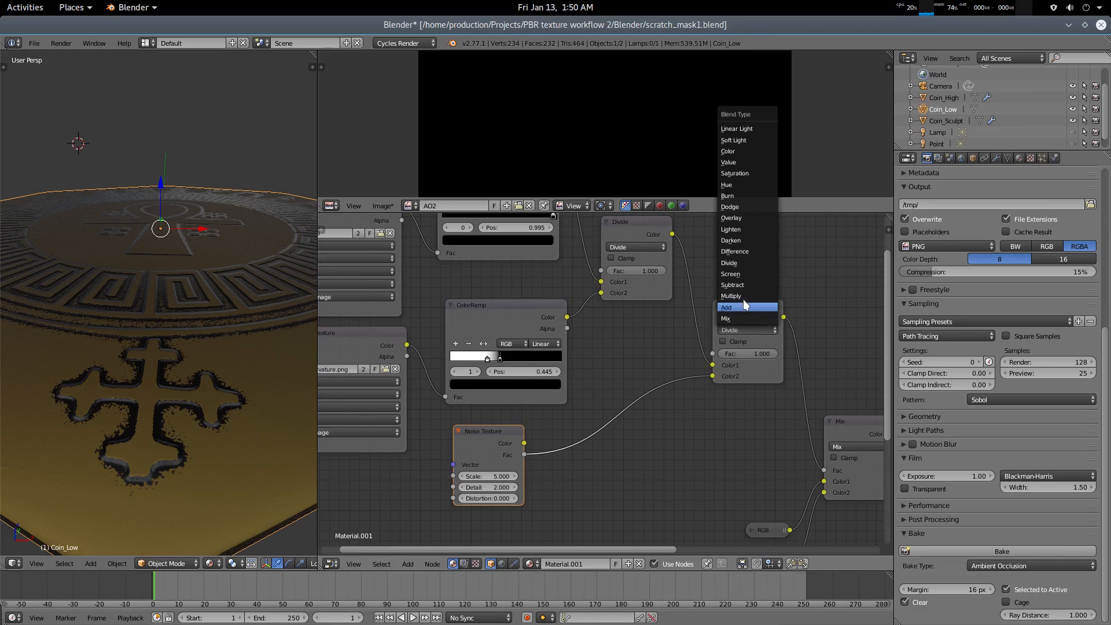
click(745, 273)
Set the Noise Texture's Scale to 10 and check the pattern on the coin
middle_drag(301, 365, 220, 389)
middle_drag(564, 495, 644, 426)
scroll(642, 427, up, 2)
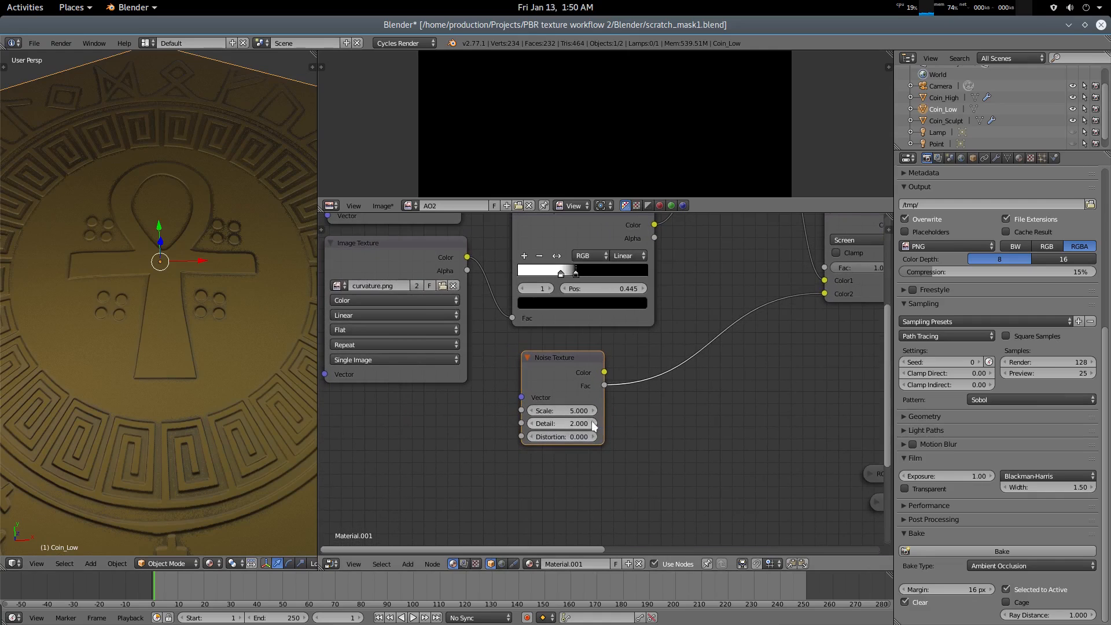
click(580, 411)
text(10)
key(Return)
middle_drag(190, 414, 192, 391)
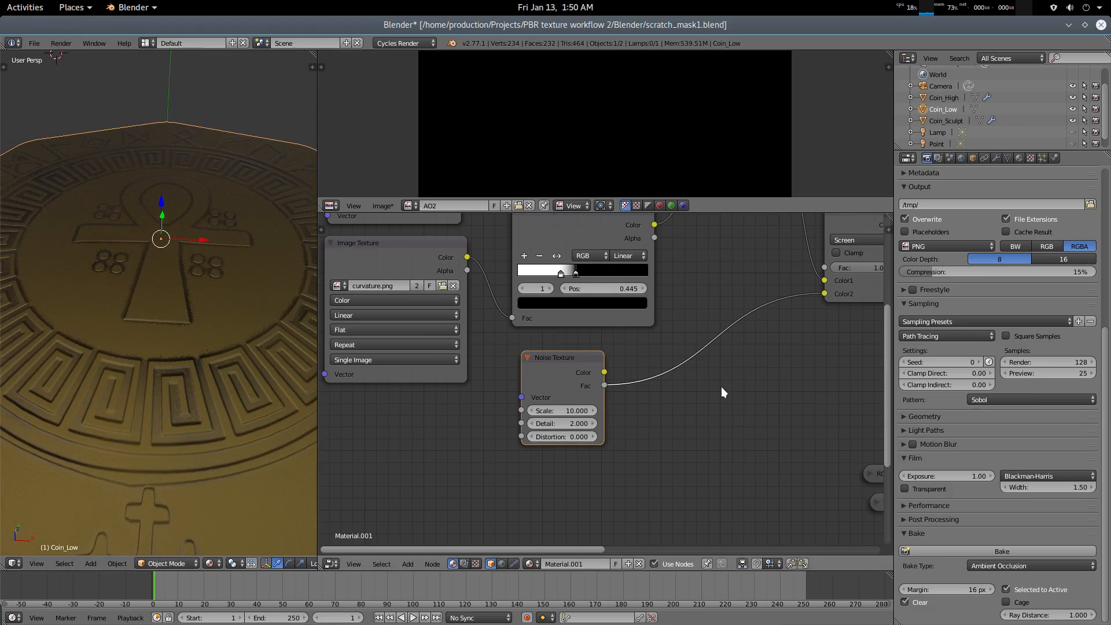
Reposition the Noise Texture and insert a duplicate of the curvature ColorRamp between it and the Screen node
middle_drag(721, 388, 690, 402)
drag(546, 371, 523, 397)
click(546, 225)
key(shift+d)
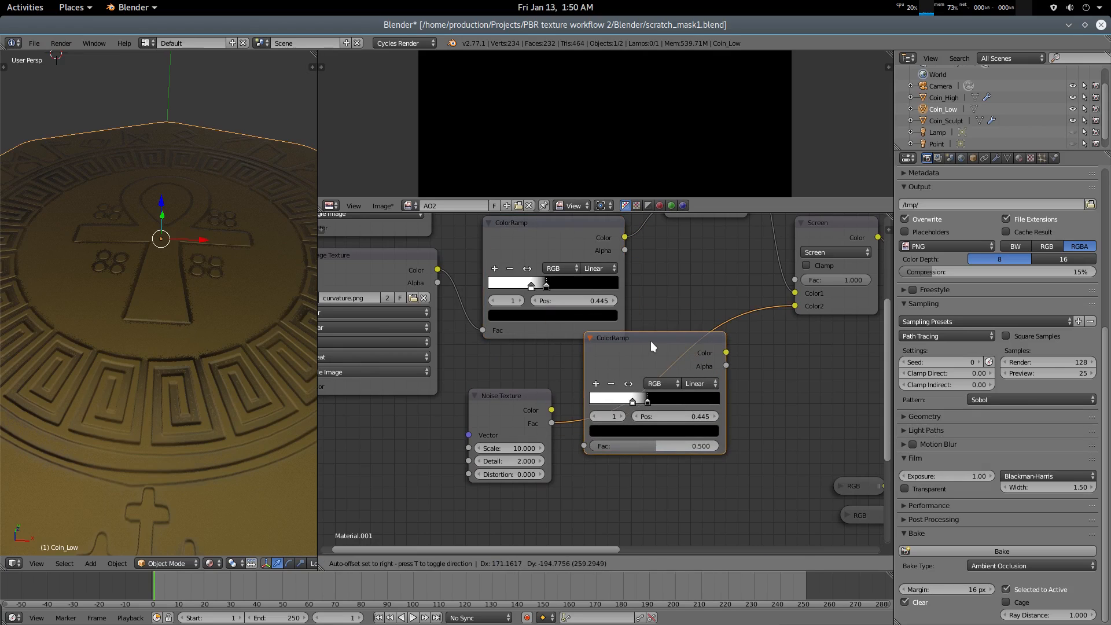
click(661, 361)
middle_drag(168, 330, 161, 377)
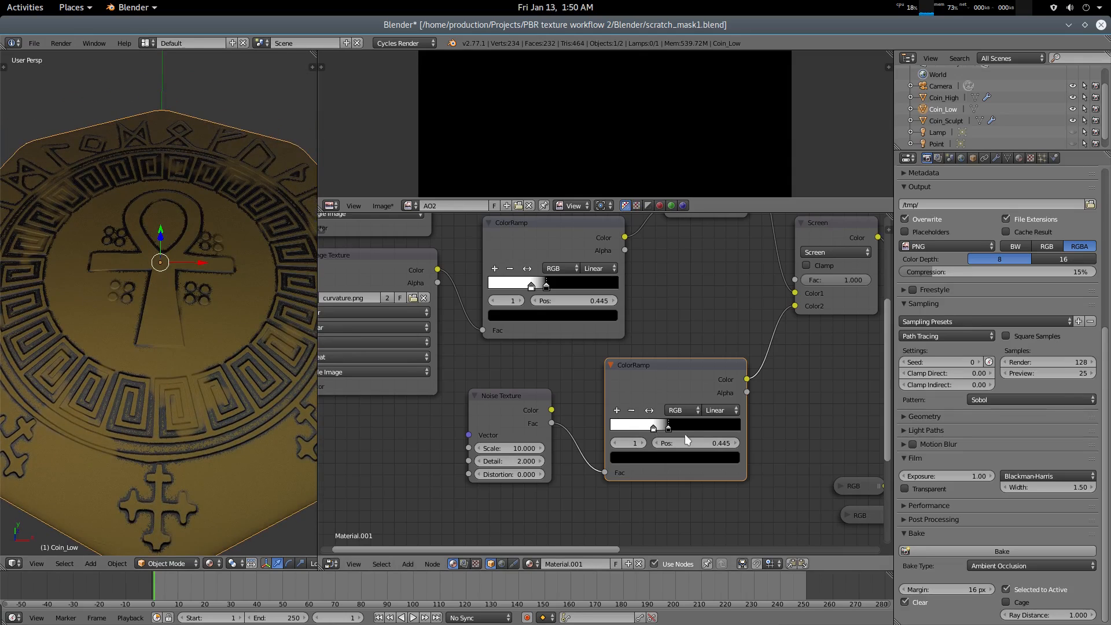
Adjust the noise ColorRamp's stops, setting the black one to 0.473, and set the Noise Texture's Distortion to 2
mouse_move(668, 429)
mouse_down()
mouse_move(660, 428)
mouse_move(683, 435)
mouse_move(672, 436)
mouse_up()
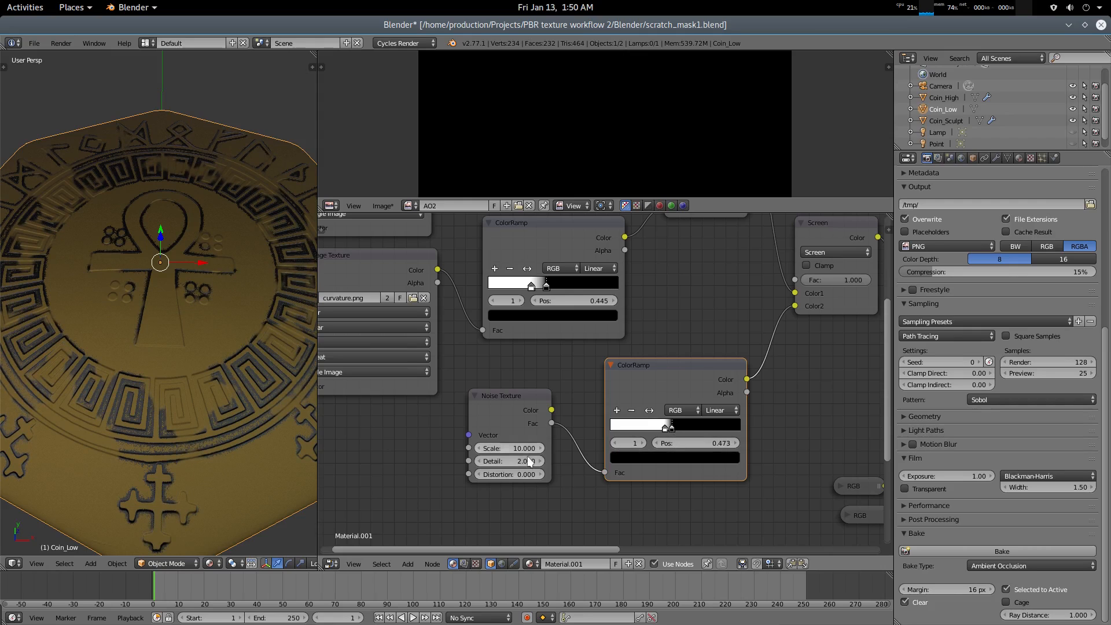
click(530, 474)
text(2)
key(Return)
middle_drag(140, 443, 230, 370)
scroll(246, 337, up, 3)
scroll(200, 348, up, 2)
scroll(186, 349, down, 3)
Compare blend types on the Screen node against the coin and settle on Divide
middle_drag(720, 408, 502, 354)
middle_drag(592, 303, 731, 516)
mouse_move(622, 310)
mouse_down()
mouse_move(637, 353)
mouse_move(652, 297)
mouse_move(629, 309)
mouse_up()
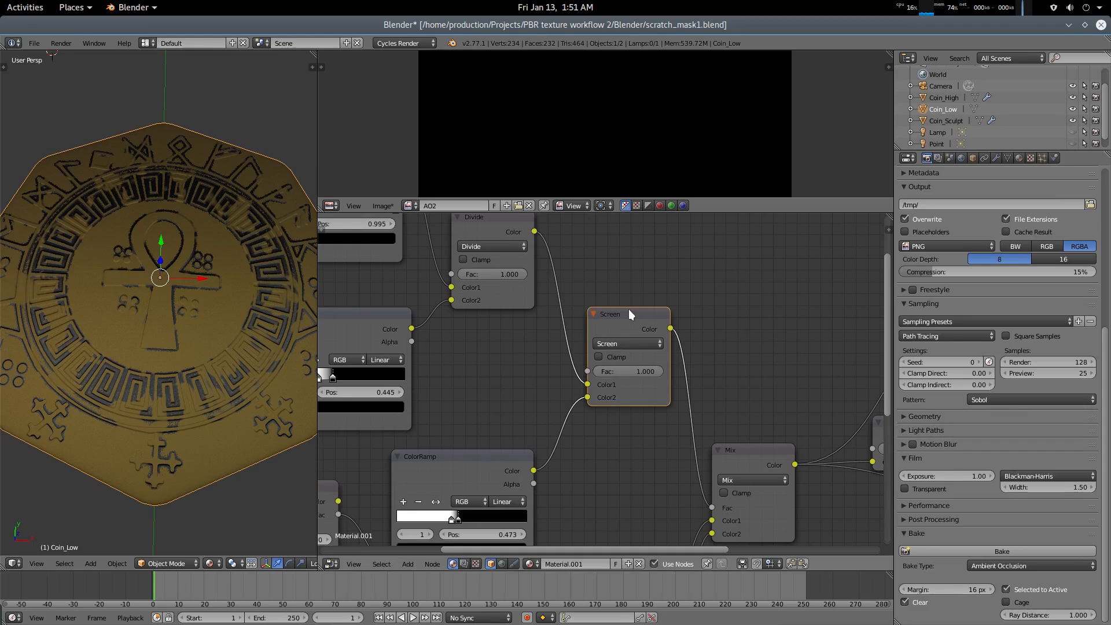
key(alt+Up)
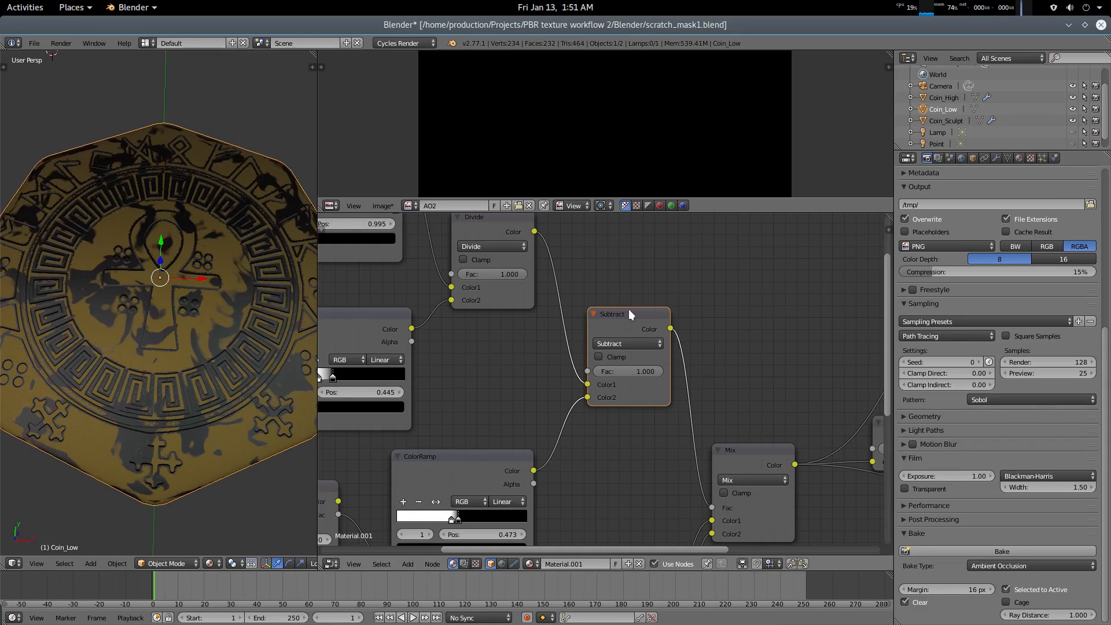
key(alt+Up)
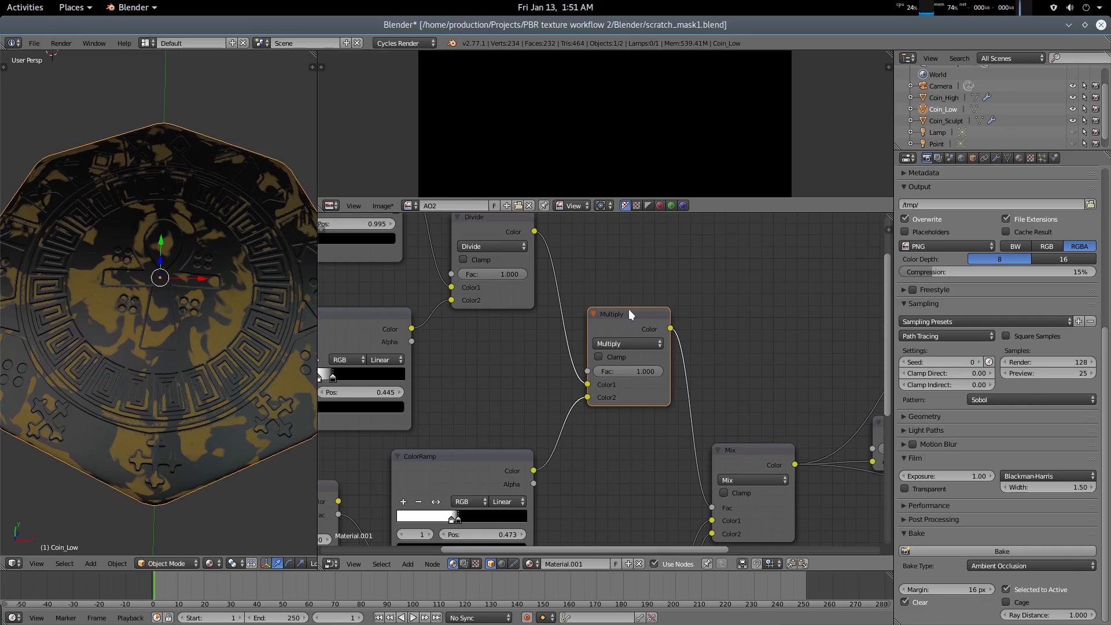
key(alt+Up)
key(alt+Up)
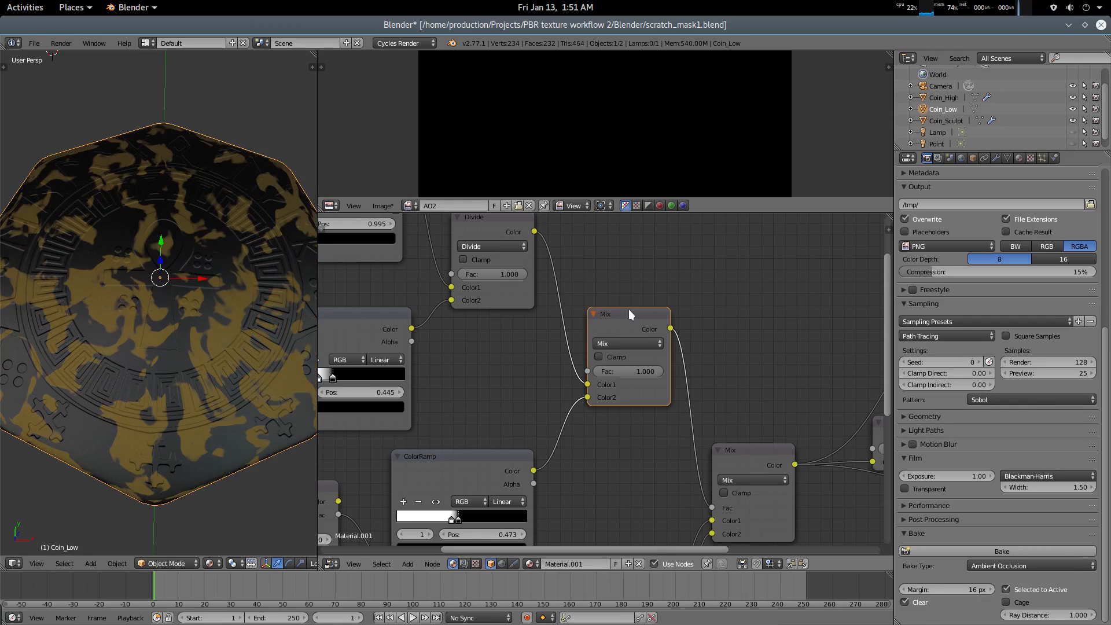
key(alt+Down)
key(alt+Down)
key(alt+Down)
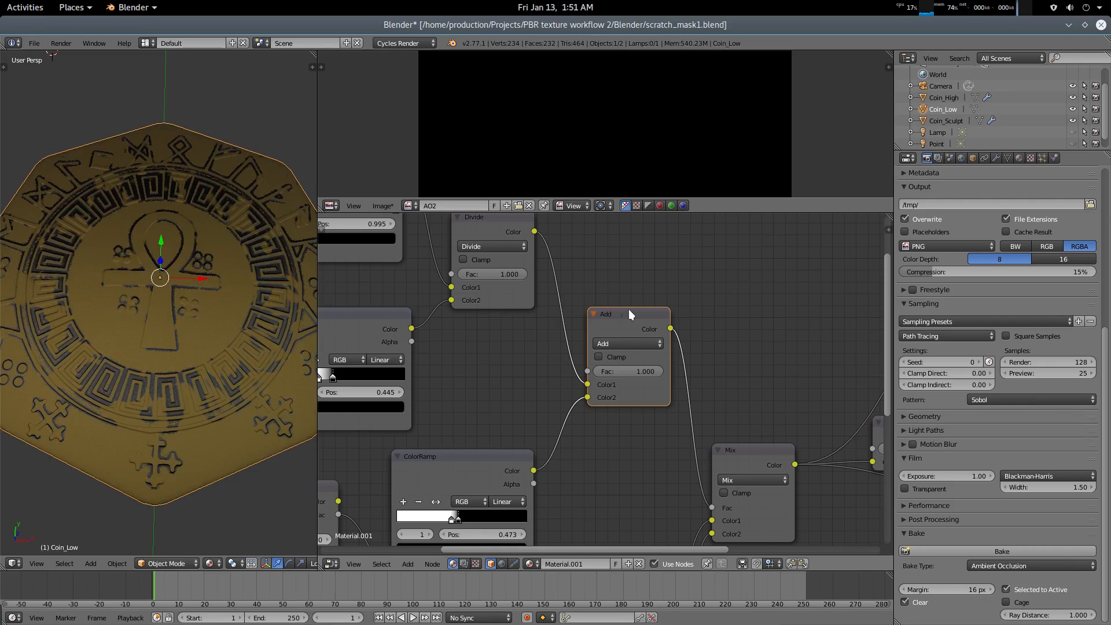
key(alt+Down)
key(alt+Down)
key(alt+Down)
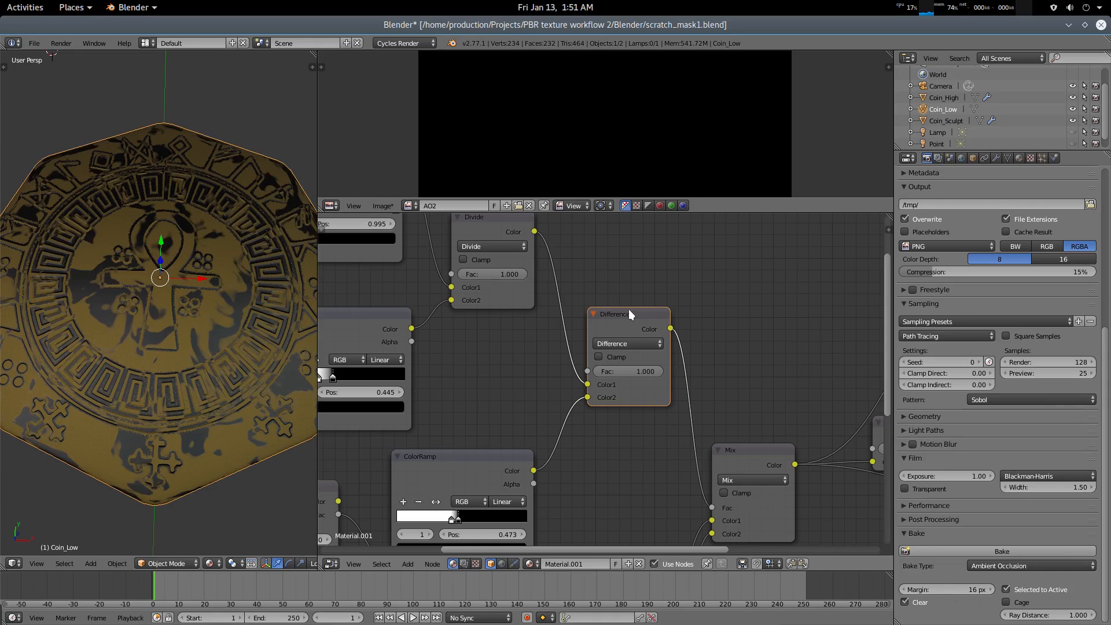
key(alt+Up)
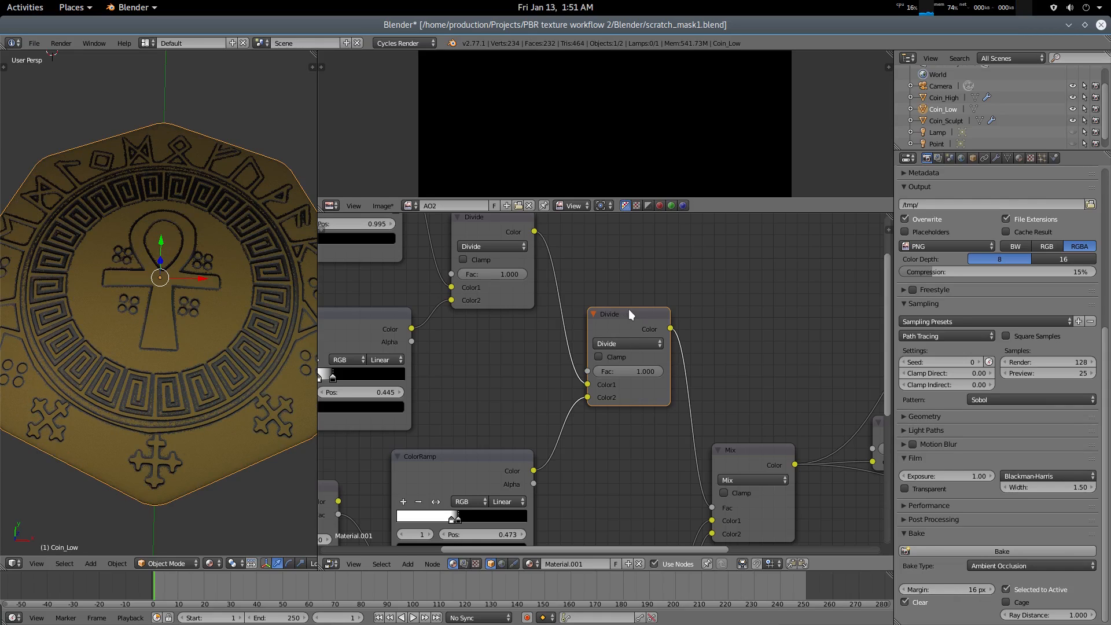
Spread the noise ColorRamp's stops slightly apart, setting the white one to position 0.436
scroll(189, 383, up, 1)
middle_drag(190, 383, 198, 346)
scroll(199, 363, up, 1)
middle_drag(223, 420, 212, 405)
middle_drag(478, 460, 559, 392)
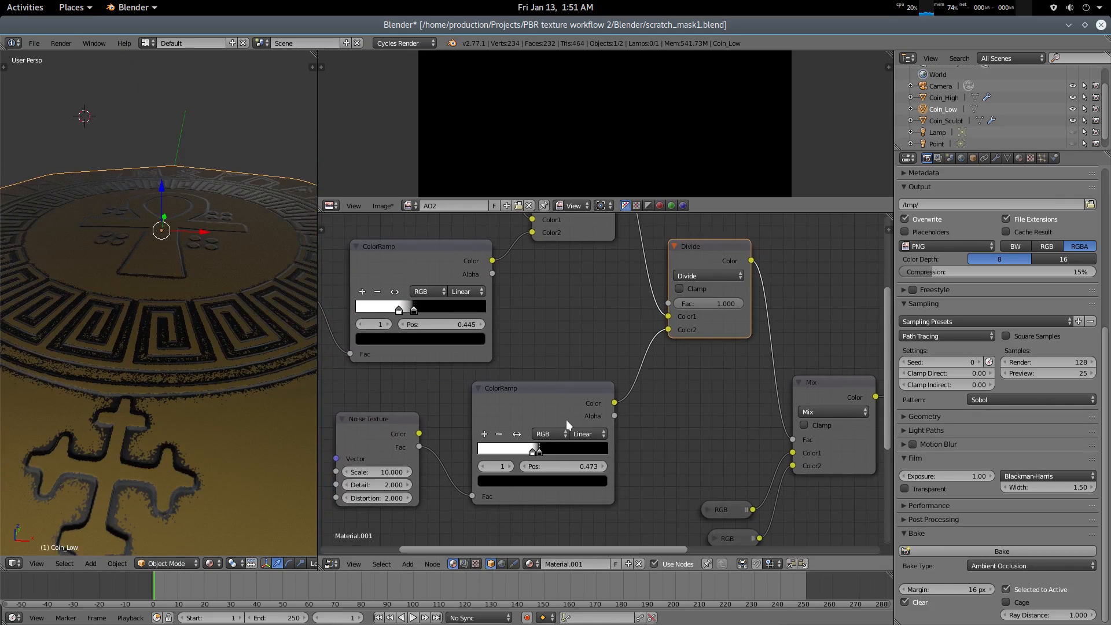
mouse_move(538, 449)
mouse_down()
mouse_move(578, 450)
mouse_move(478, 454)
mouse_move(543, 459)
mouse_move(546, 469)
mouse_up()
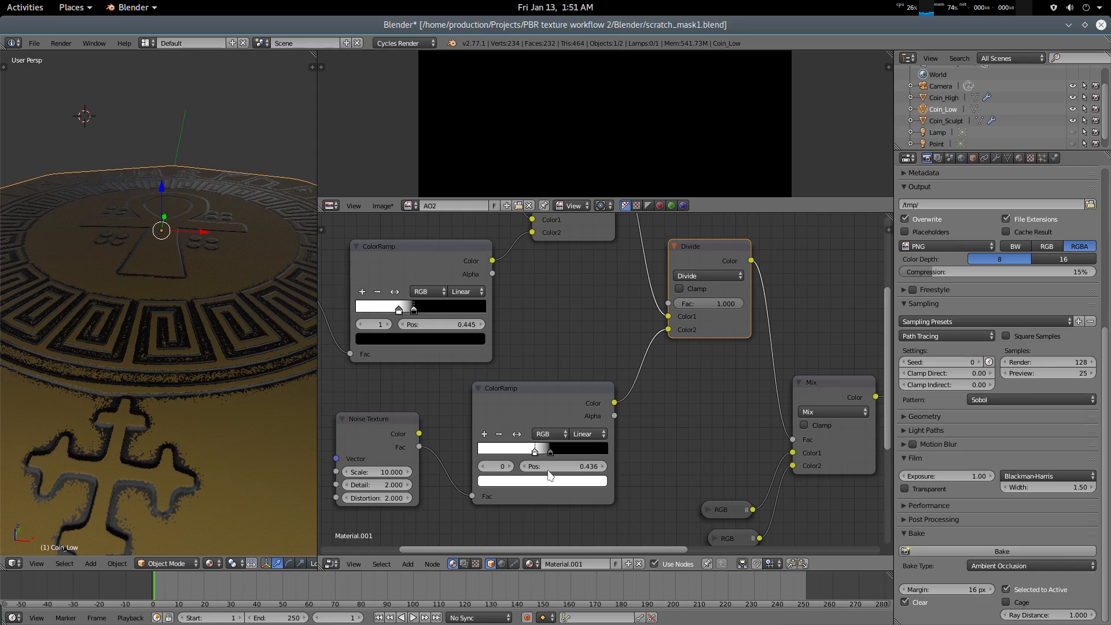
Make the Point lamp visible in the viewport and check the lighting on the coin's worn edges
mouse_move(239, 287)
middle_down()
mouse_move(227, 325)
mouse_move(245, 294)
middle_up()
scroll(1045, 119, down, 1)
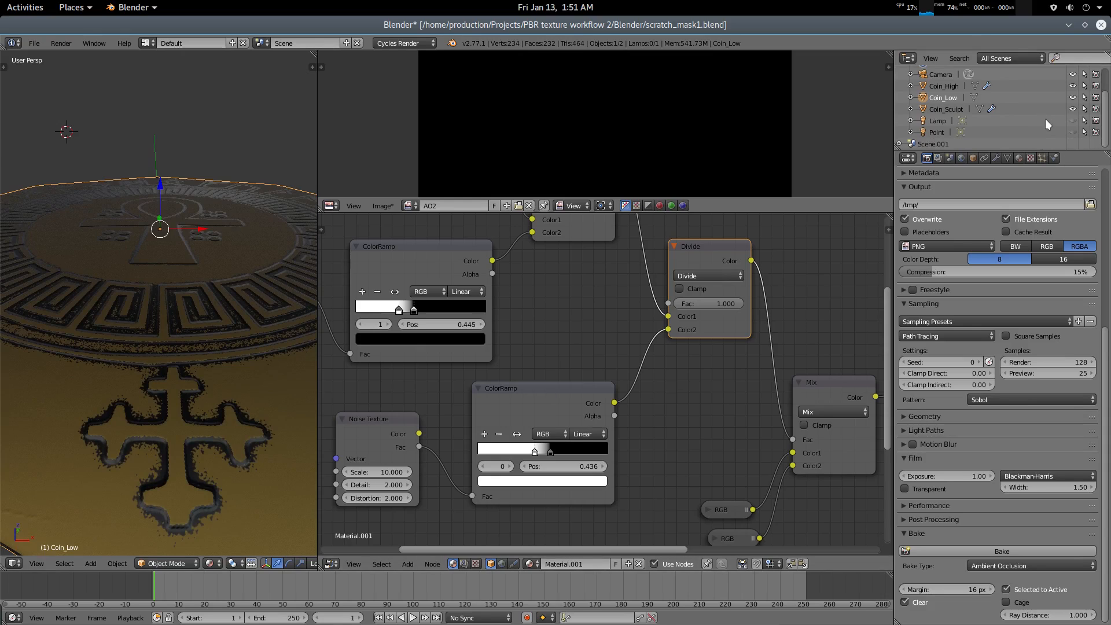
click(1072, 132)
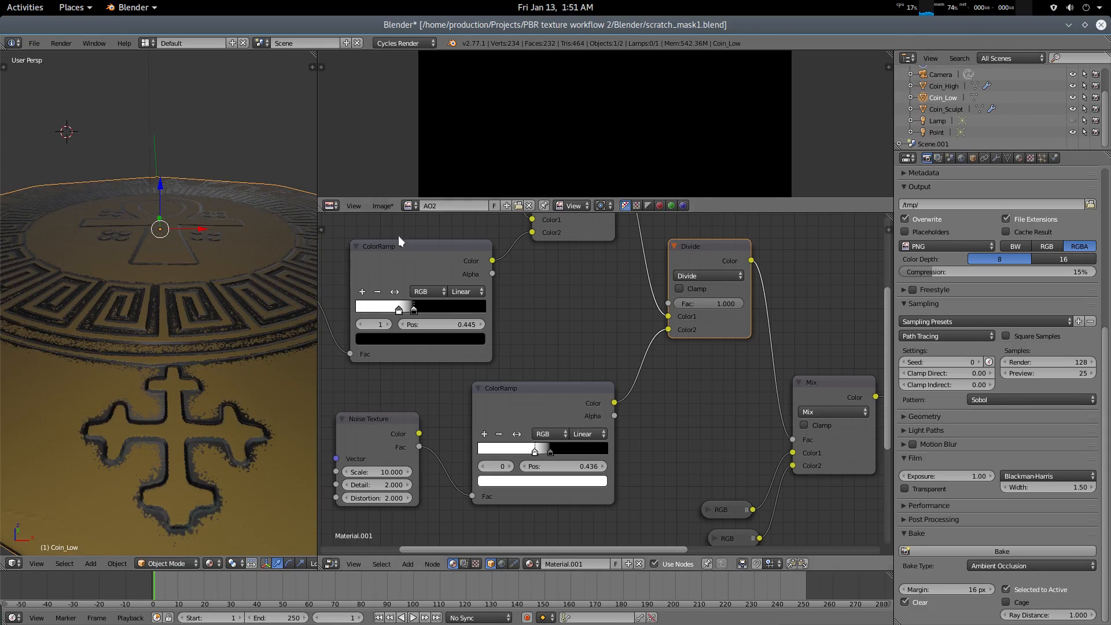
middle_drag(273, 307, 301, 301)
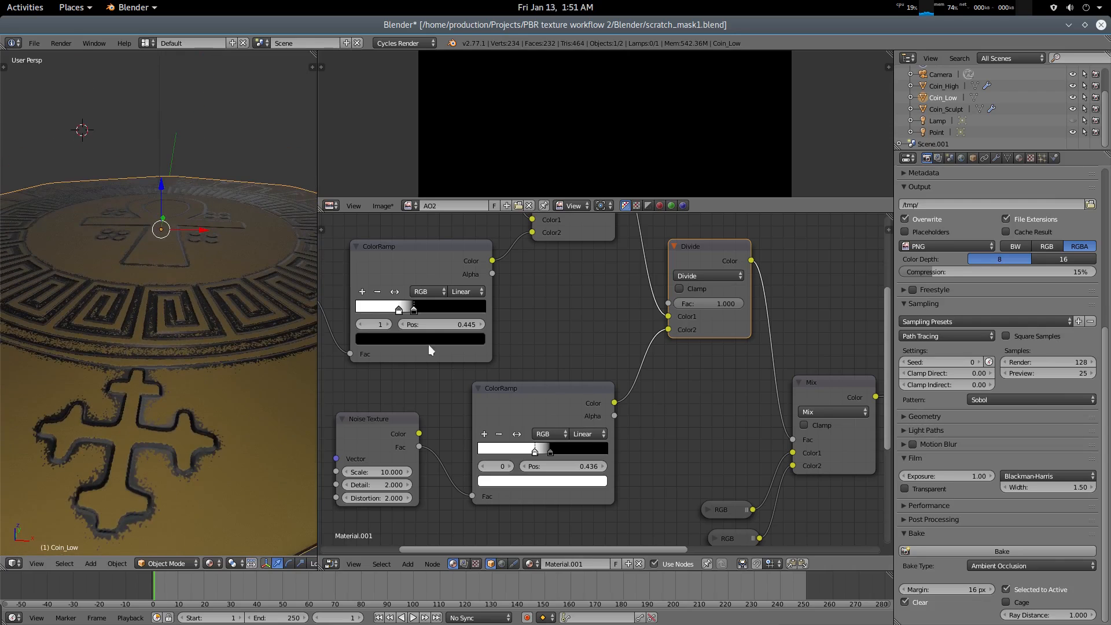
Cut the Invert link to Metalic_MOD's Roughness, set Roughness to 0.118 and examine the coin in an enlarged view
middle_drag(841, 320, 576, 296)
middle_drag(814, 321, 784, 378)
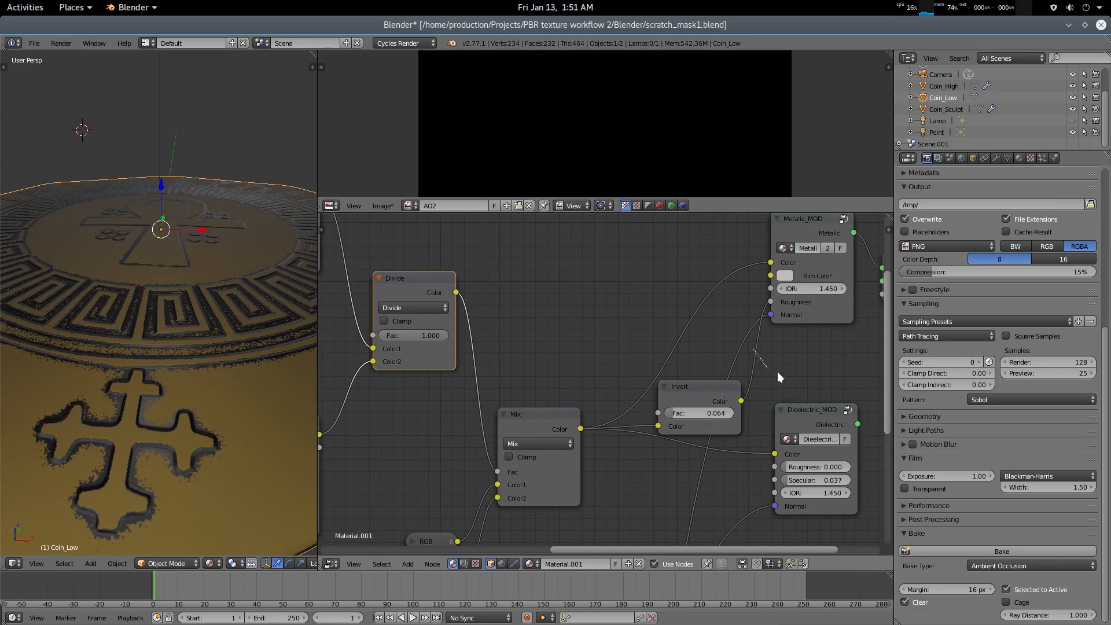
ctrl+drag(752, 348, 768, 369)
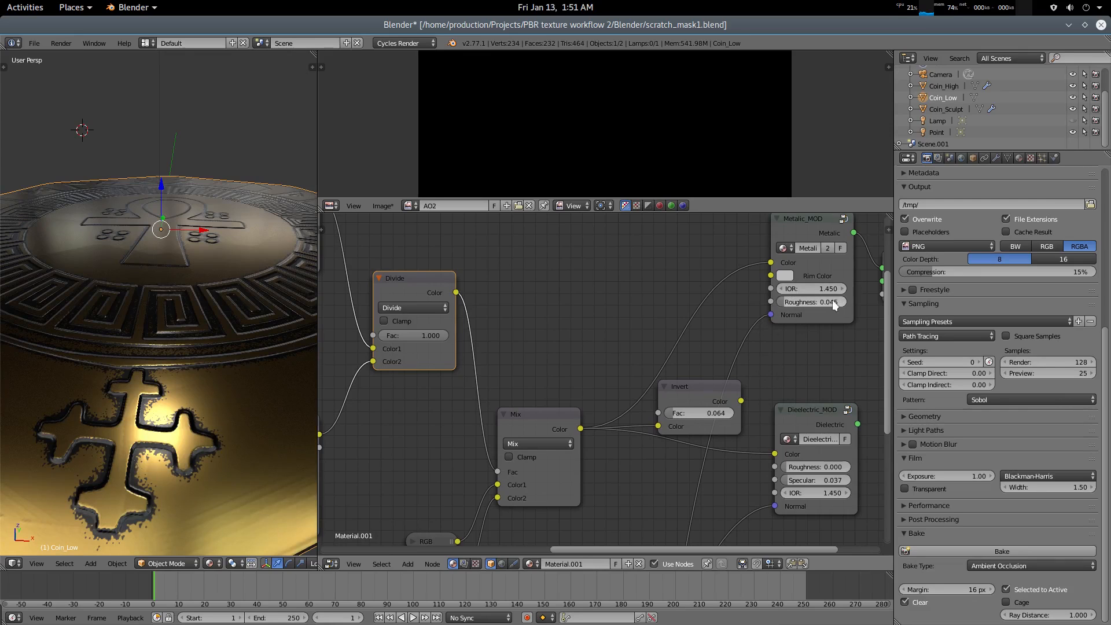
drag(811, 302, 828, 302)
mouse_move(259, 321)
middle_down()
mouse_move(252, 356)
mouse_move(263, 329)
middle_up()
key(shift+space)
middle_drag(423, 352, 599, 343)
key(shift+space)
Rearrange the Invert and Mix nodes, reconnect Invert to Metalic_MOD's Roughness and set Invert's Fac to 0
drag(727, 391, 593, 310)
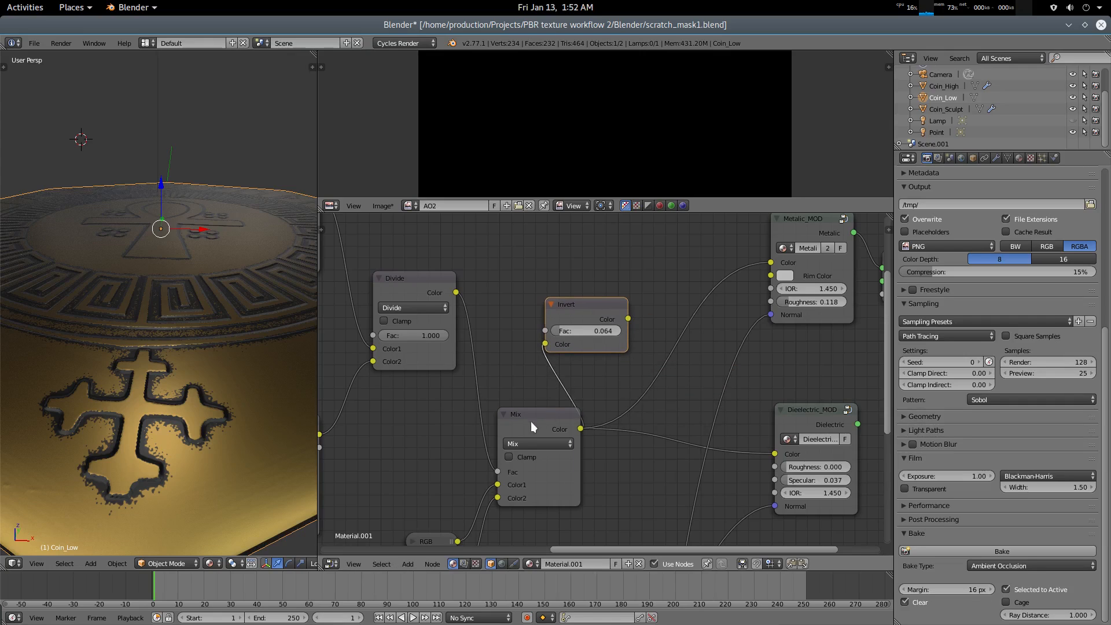
drag(535, 422, 525, 412)
drag(612, 322, 775, 304)
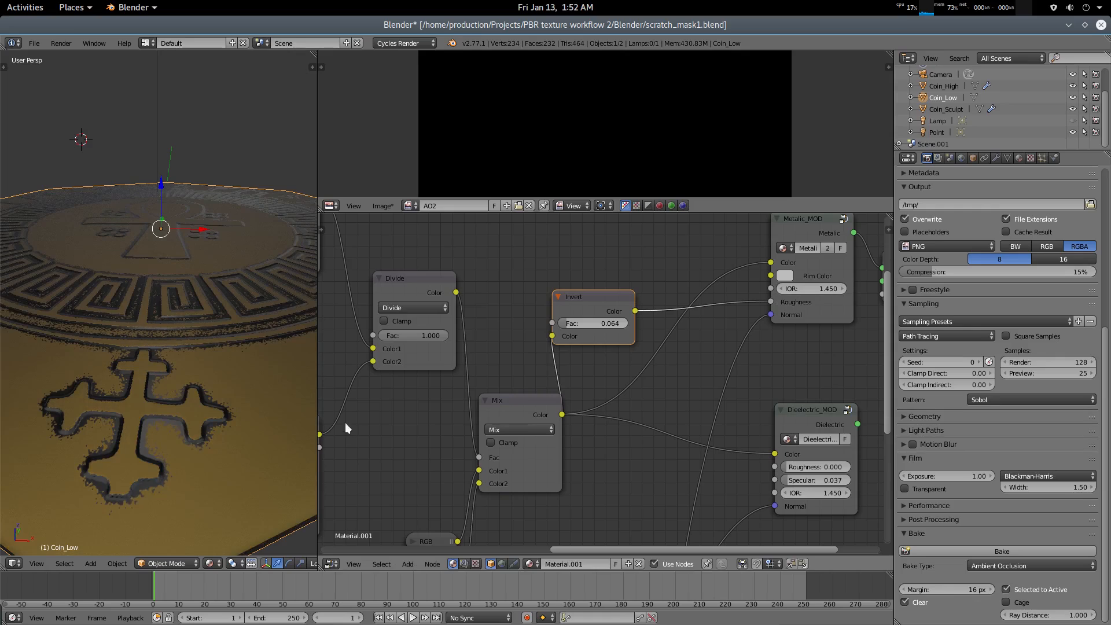
mouse_move(570, 325)
mouse_down()
mouse_move(594, 325)
mouse_move(559, 324)
mouse_up()
middle_drag(138, 384, 205, 368)
scroll(207, 387, up, 3)
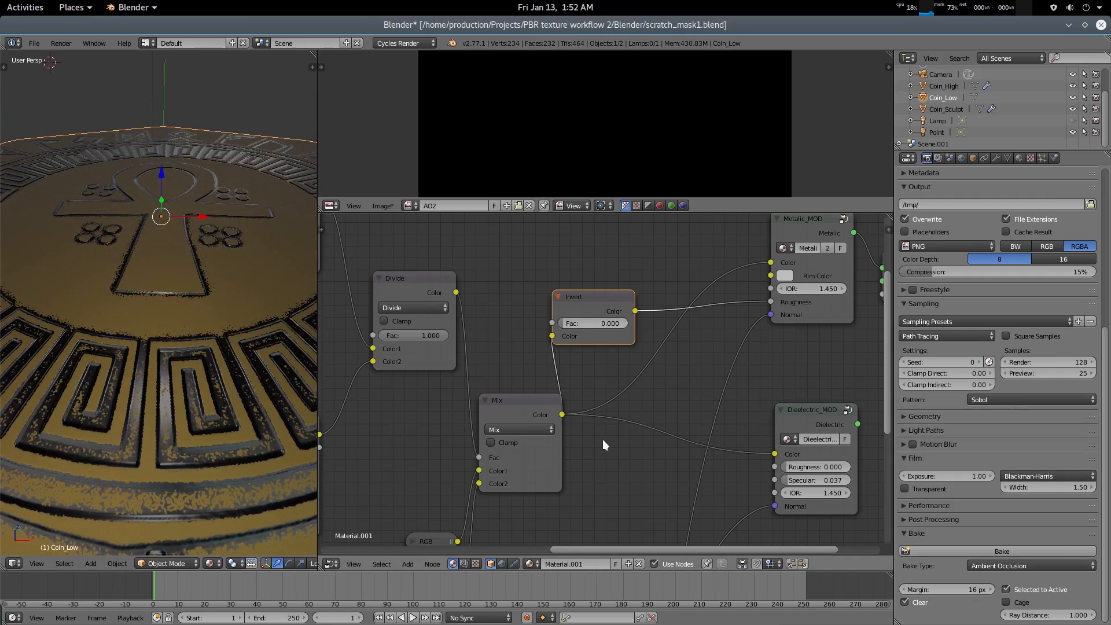
Move the Normal Map node lower and insert a Bump node on the link coming out of it
middle_drag(599, 441, 606, 313)
scroll(613, 373, down, 3)
scroll(612, 373, down, 1)
middle_drag(602, 417, 678, 391)
drag(590, 444, 596, 476)
middle_drag(604, 423, 607, 437)
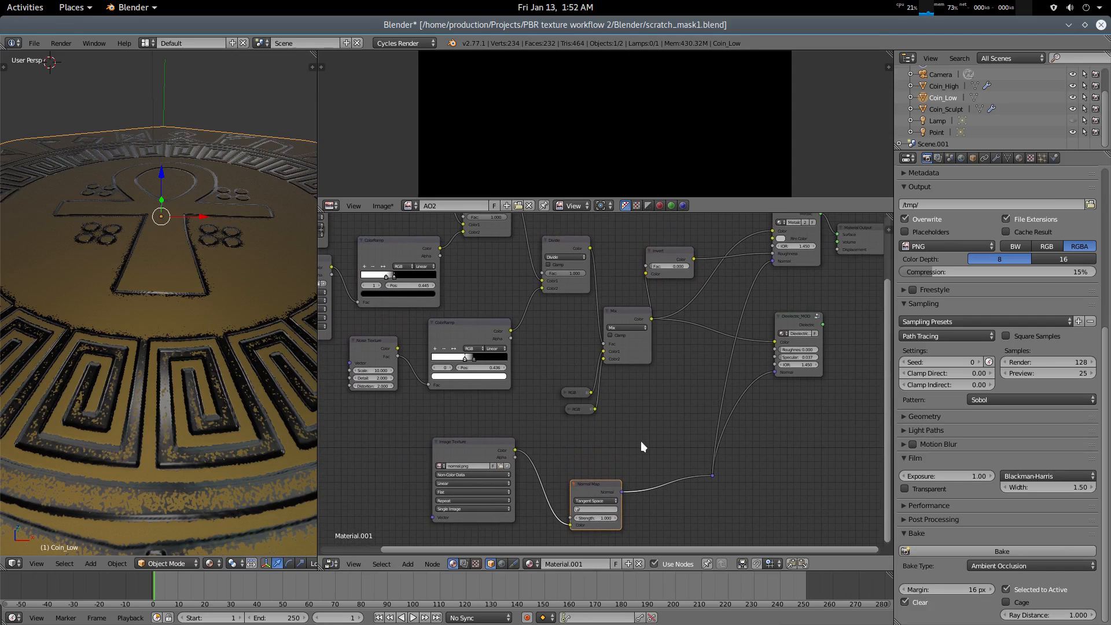
key(shift+a)
click(641, 441)
text(bump)
key(Return)
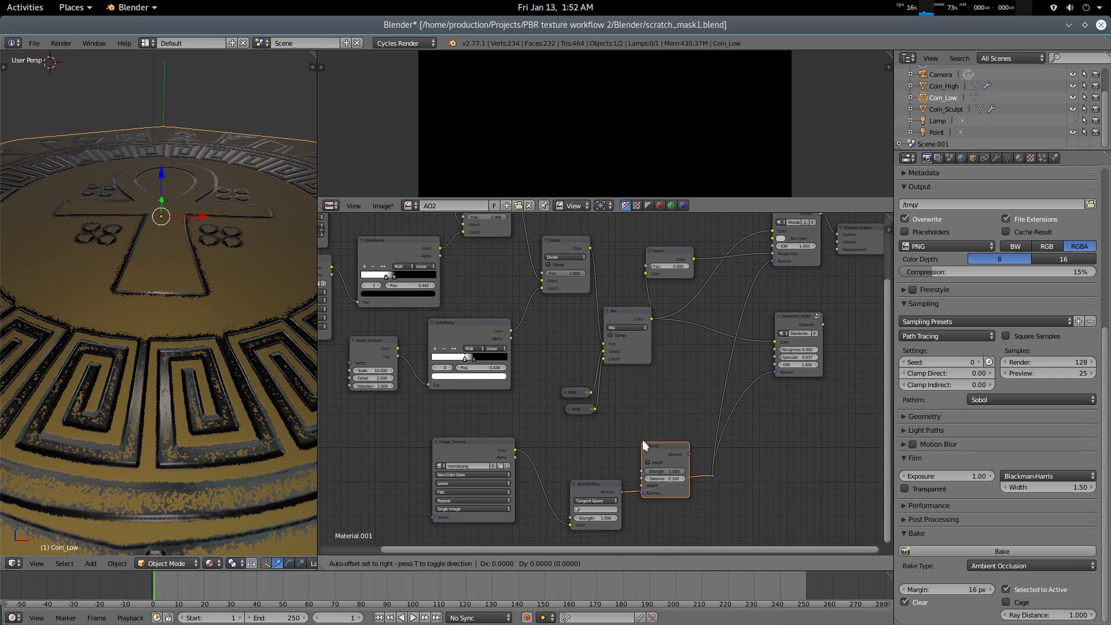
click(640, 441)
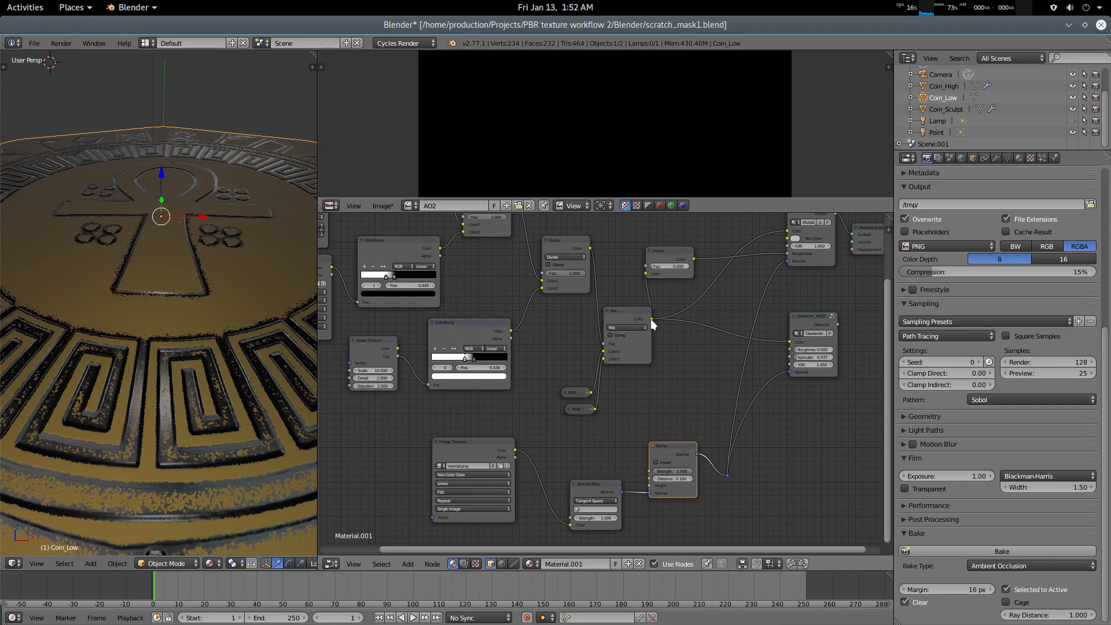
Connect the Mix node's Color to the Bump node's Height and inspect the relief on the coin
drag(650, 318, 672, 363)
drag(655, 411, 644, 467)
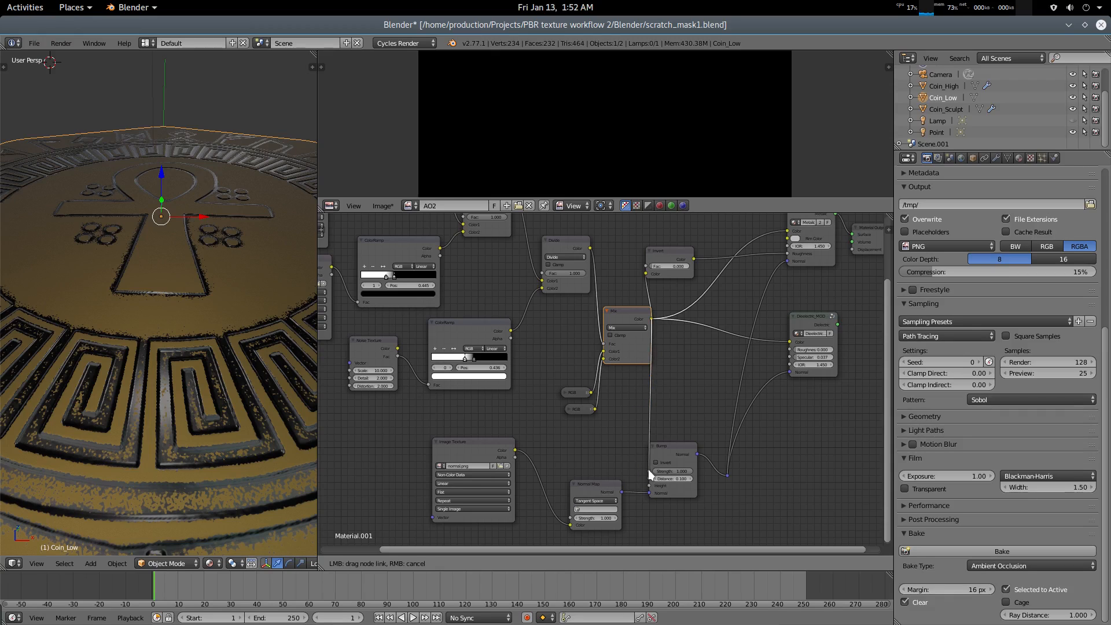
drag(649, 484, 649, 492)
mouse_move(167, 384)
middle_down()
mouse_move(173, 400)
mouse_move(167, 389)
middle_up()
scroll(174, 400, up, 3)
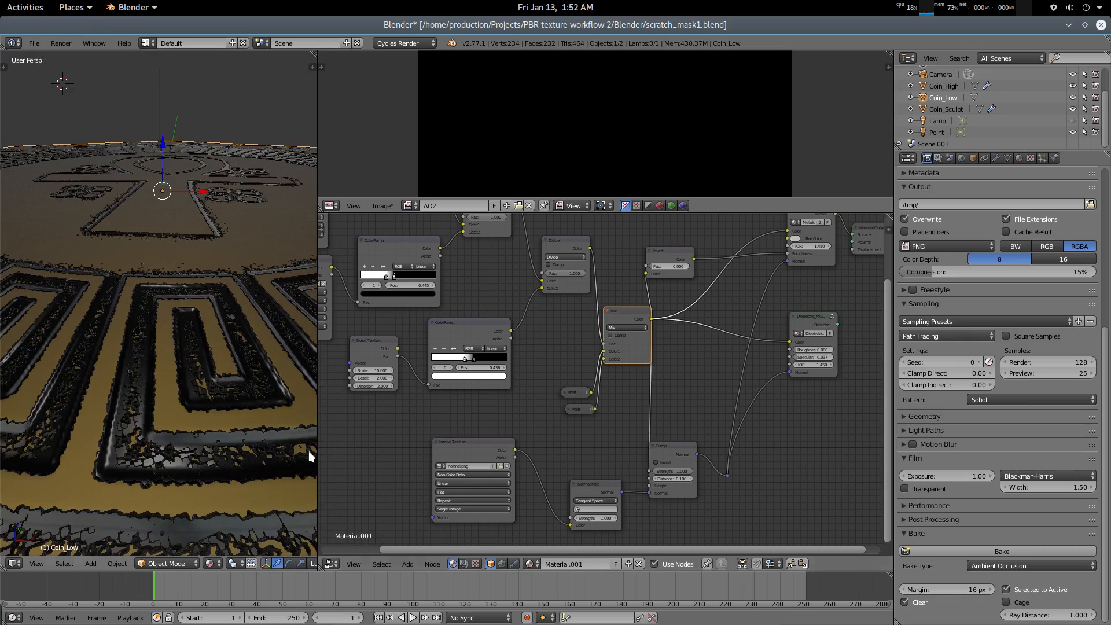
Move the Bump node closer to the Mix node and set its Strength to 0.2
drag(687, 455, 704, 410)
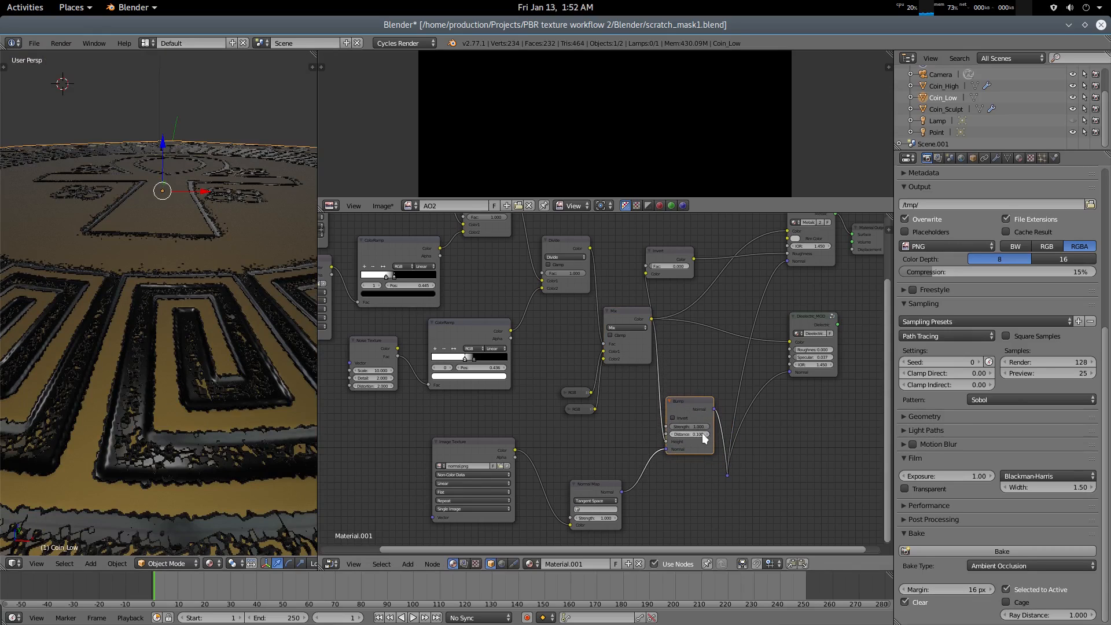
click(703, 427)
text(.2)
key(Return)
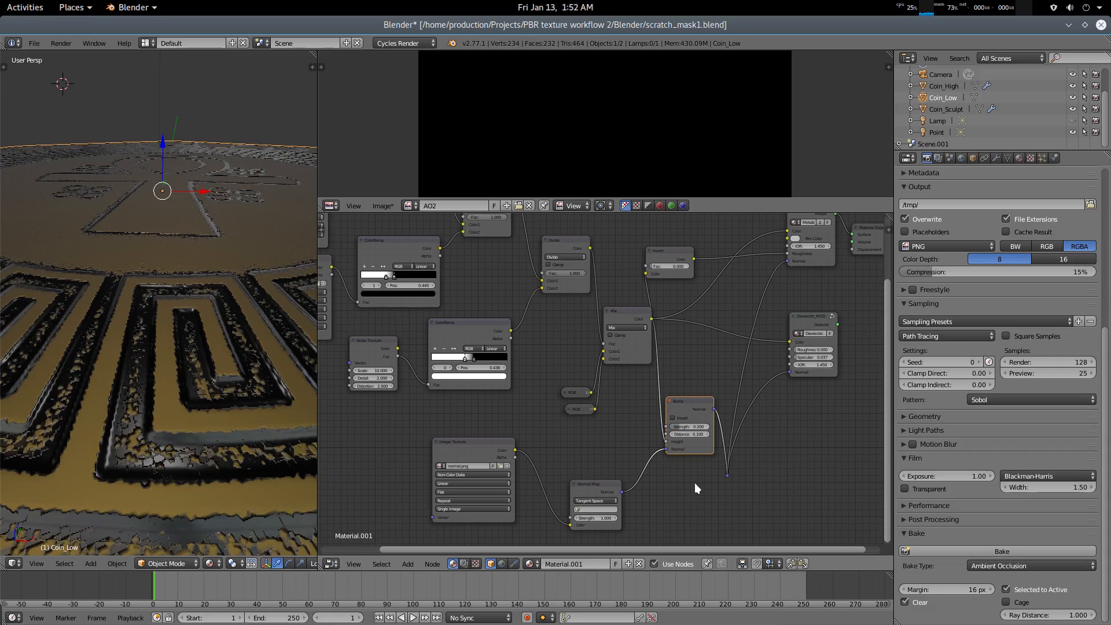
Enable Invert on the Bump node and inspect the scratched edges up close
click(673, 418)
middle_drag(195, 290, 221, 299)
scroll(196, 336, down, 4)
scroll(218, 316, up, 3)
scroll(211, 335, up, 4)
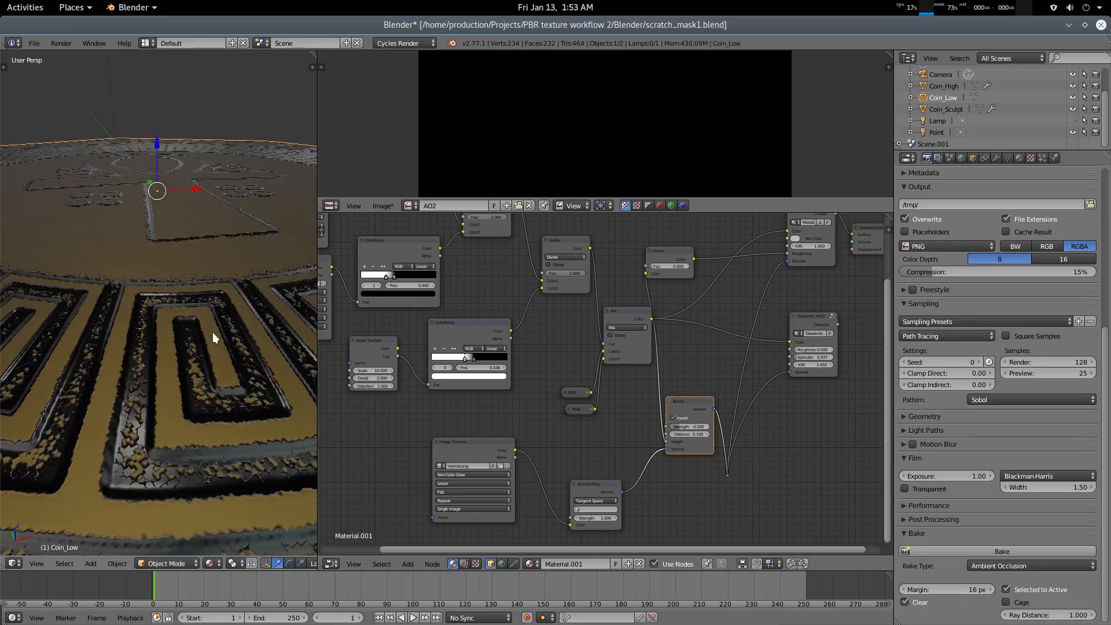
scroll(568, 398, down, 2)
Tidy the node tree by spacing out the AO and curvature Image Textures and the AO ColorRamp
middle_drag(619, 407, 696, 429)
scroll(658, 460, down, 1)
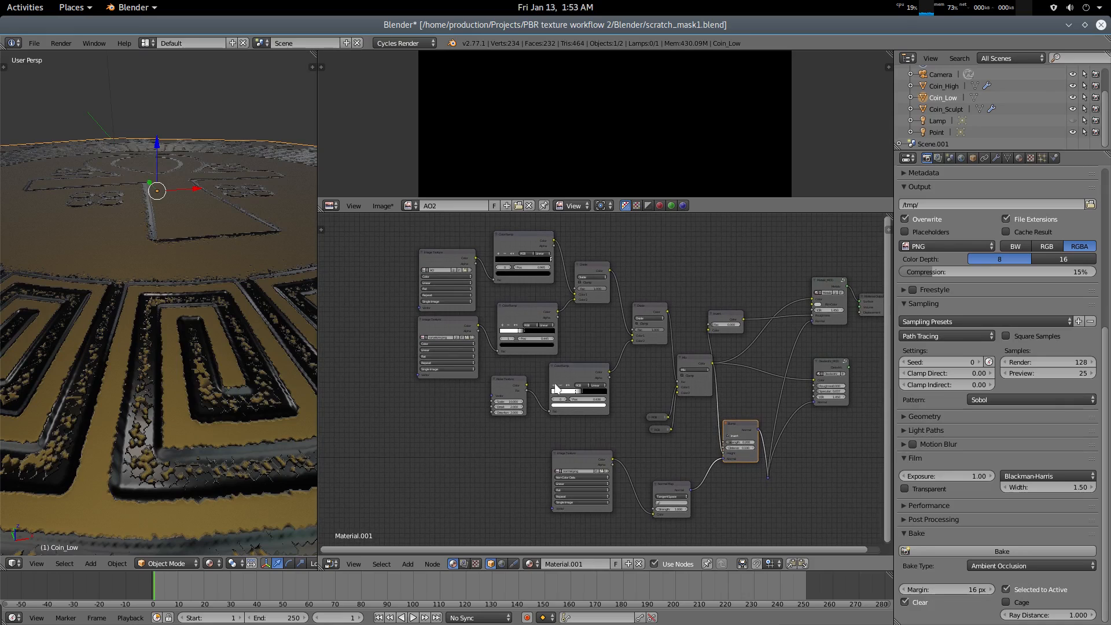
drag(449, 328, 412, 348)
drag(456, 253, 401, 268)
drag(519, 238, 491, 249)
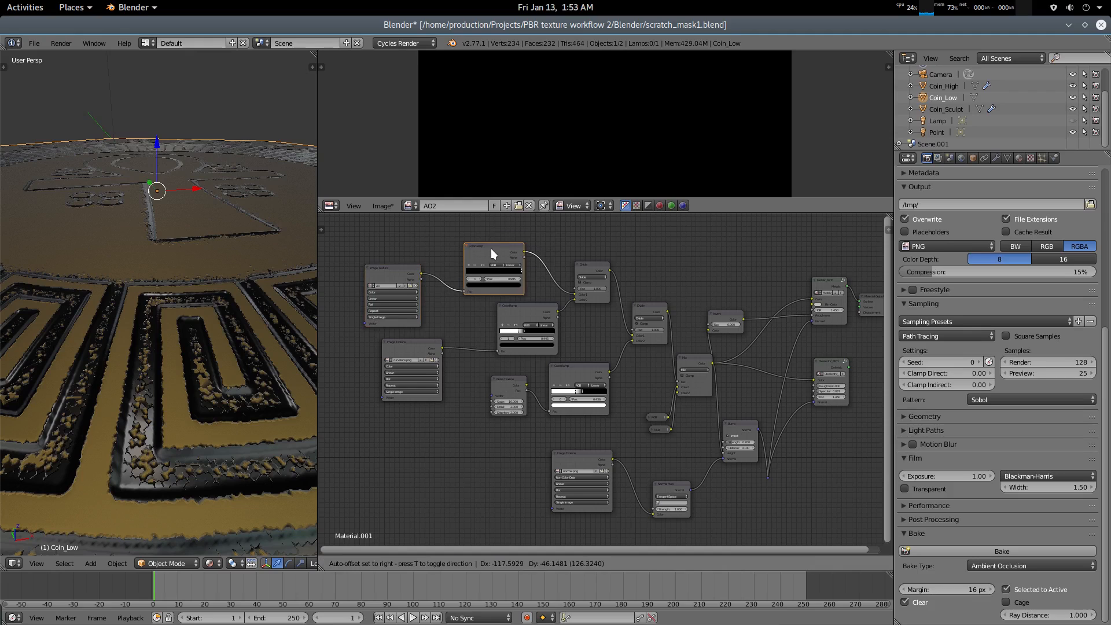
drag(408, 266, 429, 262)
scroll(640, 350, up, 2)
scroll(657, 359, down, 2)
middle_drag(657, 359, 594, 354)
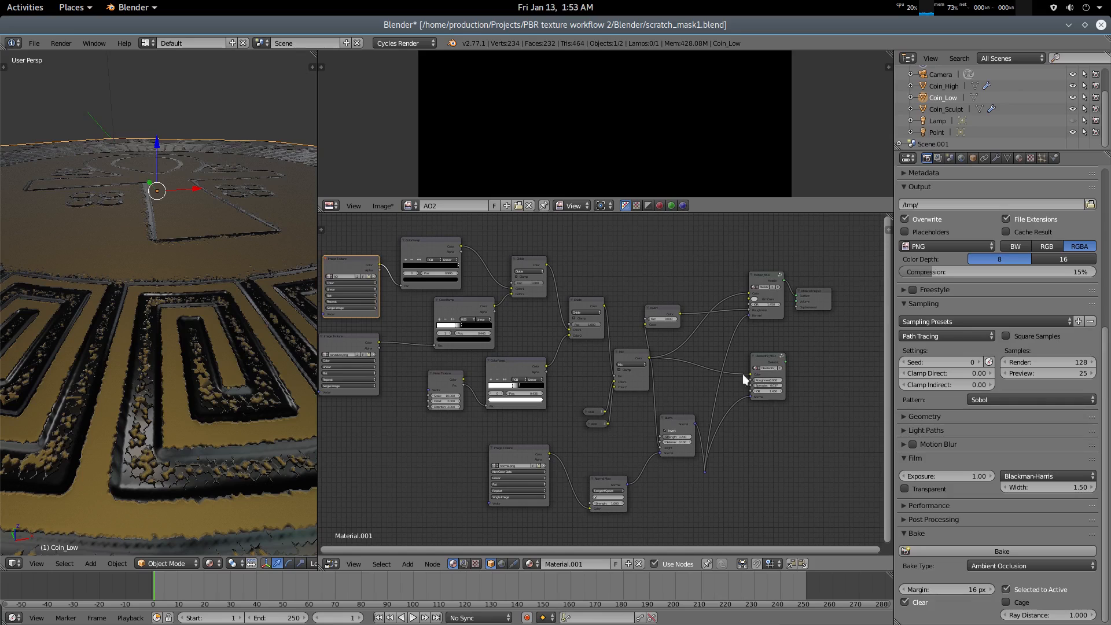
Move the dielectric shader group away from the metallic one and line up the curvature ColorRamp beneath the AO ColorRamp
drag(764, 363, 829, 369)
middle_drag(606, 392, 648, 402)
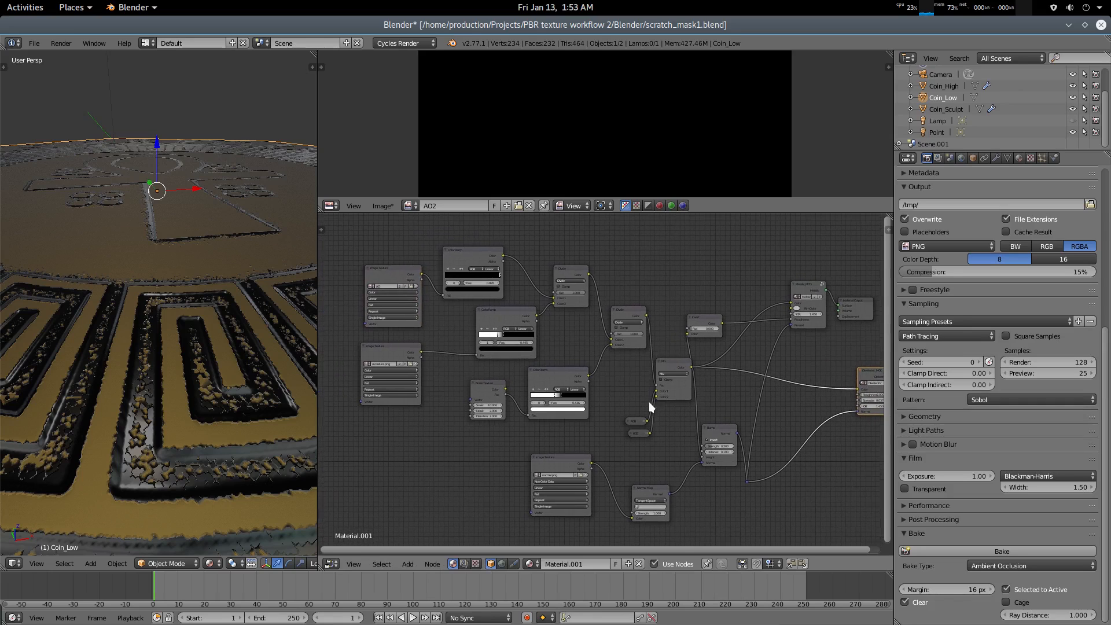
key(a)
key(a)
key(a)
drag(495, 314, 455, 313)
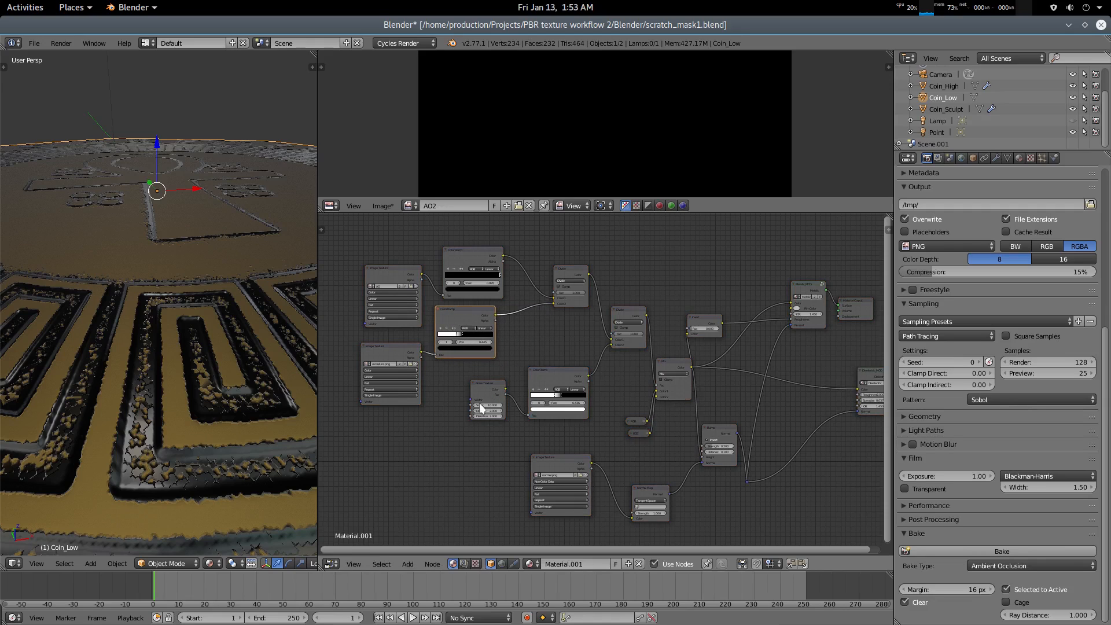
Gather the Noise Texture, its ColorRamp and the normal map's Image Texture beneath the other texture nodes
drag(502, 405, 392, 448)
drag(549, 371, 456, 406)
drag(559, 470, 389, 488)
middle_drag(588, 457, 539, 451)
Group the Divide, Mix, RGB, Invert, Normal Map and Bump nodes into one node group and move its Group Input node aside
key(a)
drag(548, 301, 727, 532)
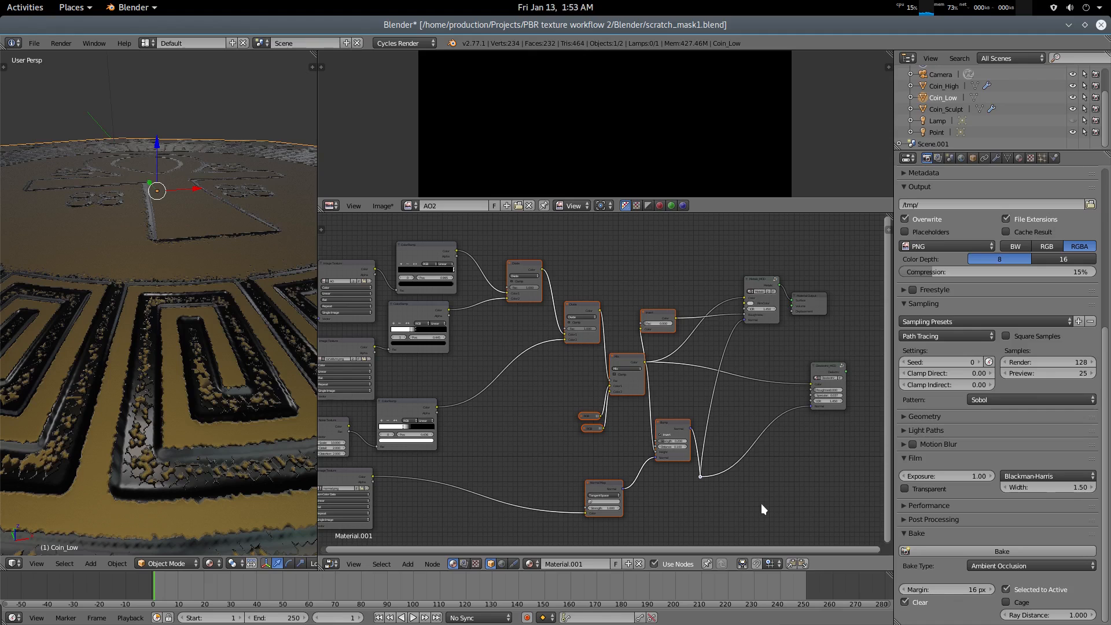
key(ctrl+g)
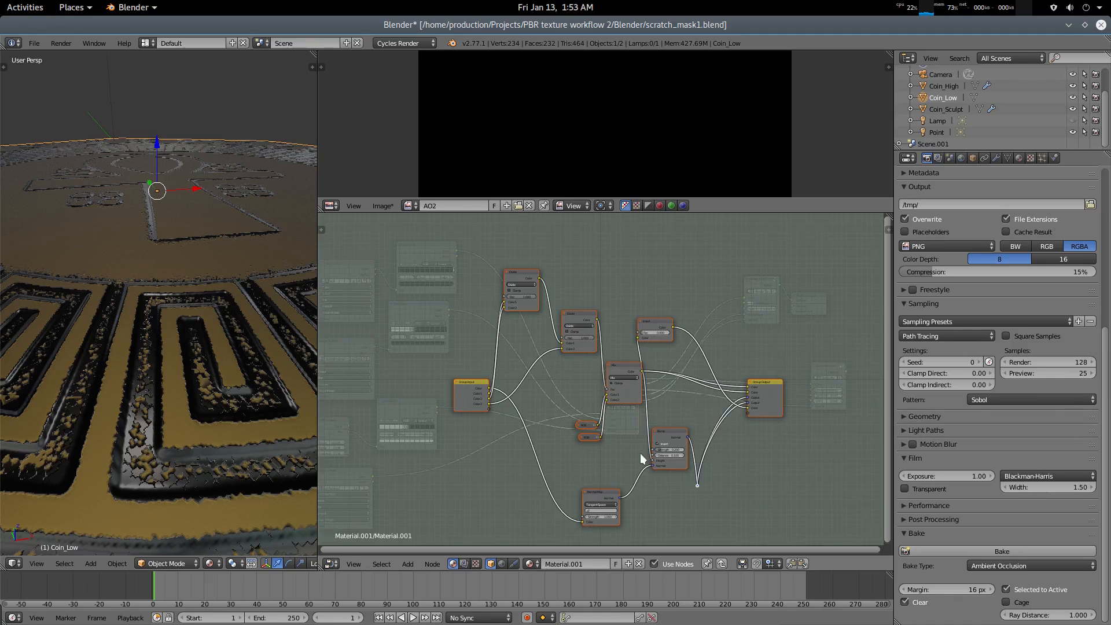
scroll(640, 454, up, 4)
middle_drag(588, 457, 683, 434)
drag(523, 366, 433, 373)
middle_drag(702, 387, 655, 421)
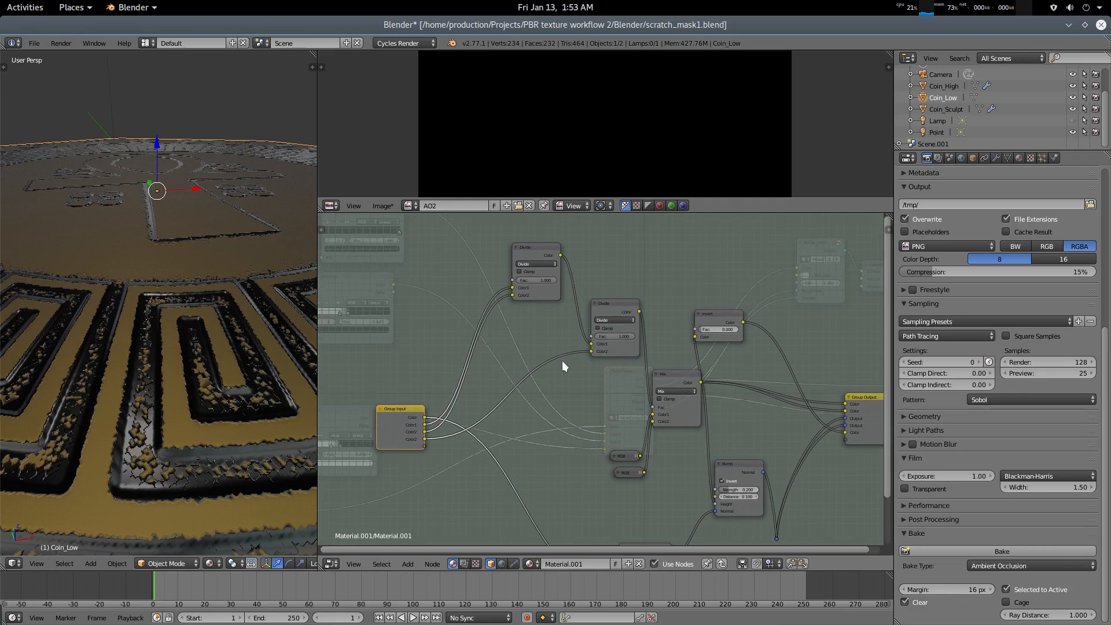
scroll(562, 361, up, 1)
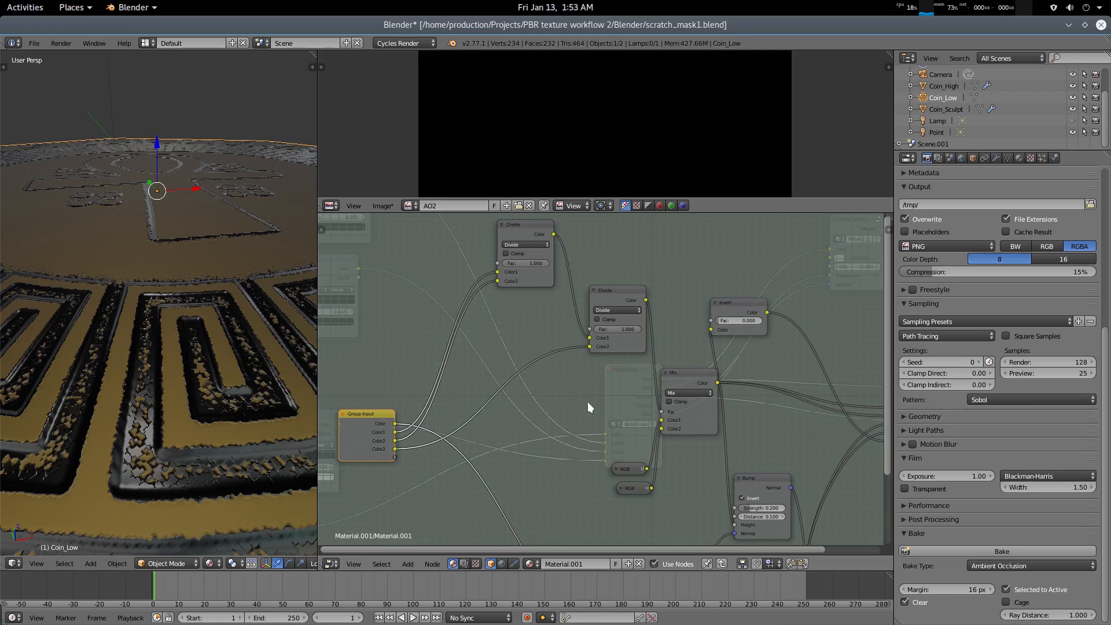
Enlarge the node editor over the image editor and show the group's interface properties
drag(890, 216, 864, 150)
mouse_move(805, 249)
middle_down()
mouse_move(519, 334)
mouse_move(570, 255)
middle_up()
key(n)
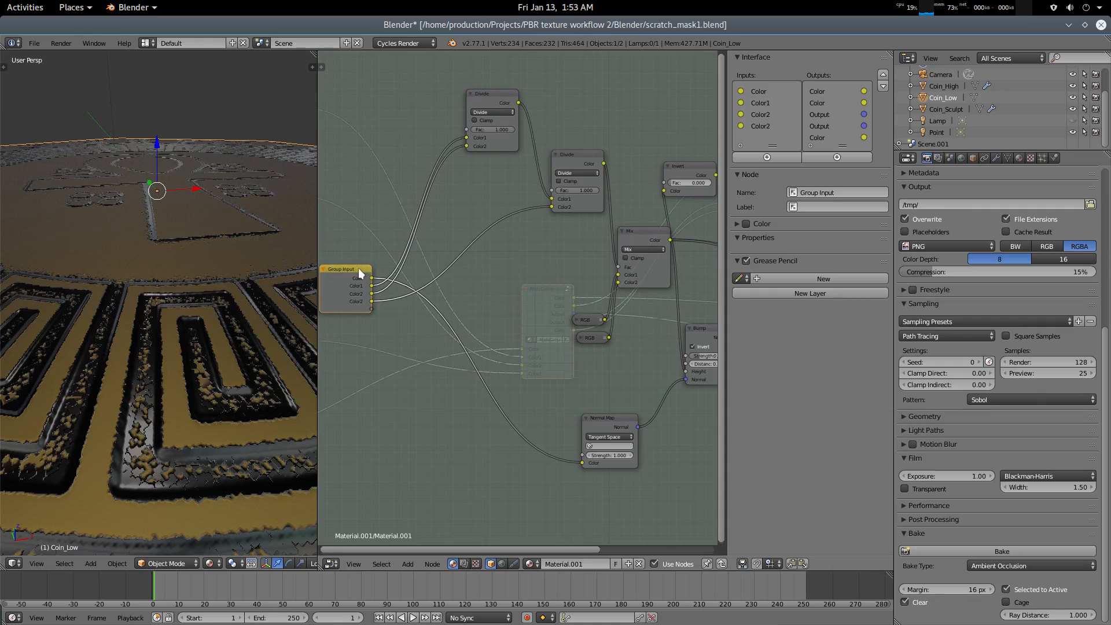
Move the Color input to the end of the group's input list and rename it Bump
click(766, 91)
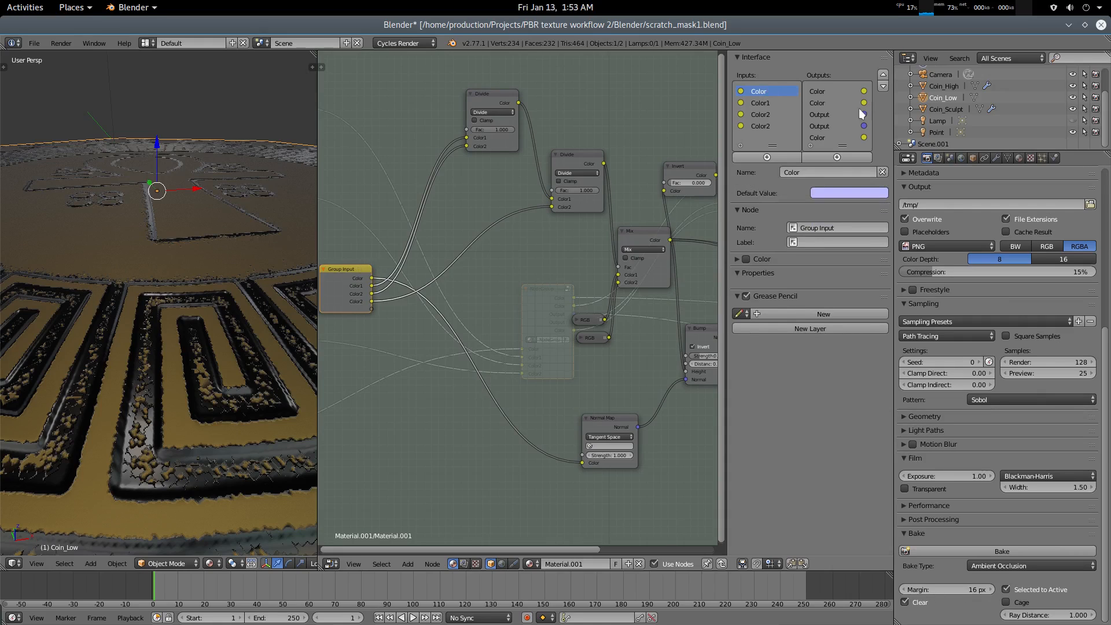
click(883, 86)
click(883, 86)
click(882, 86)
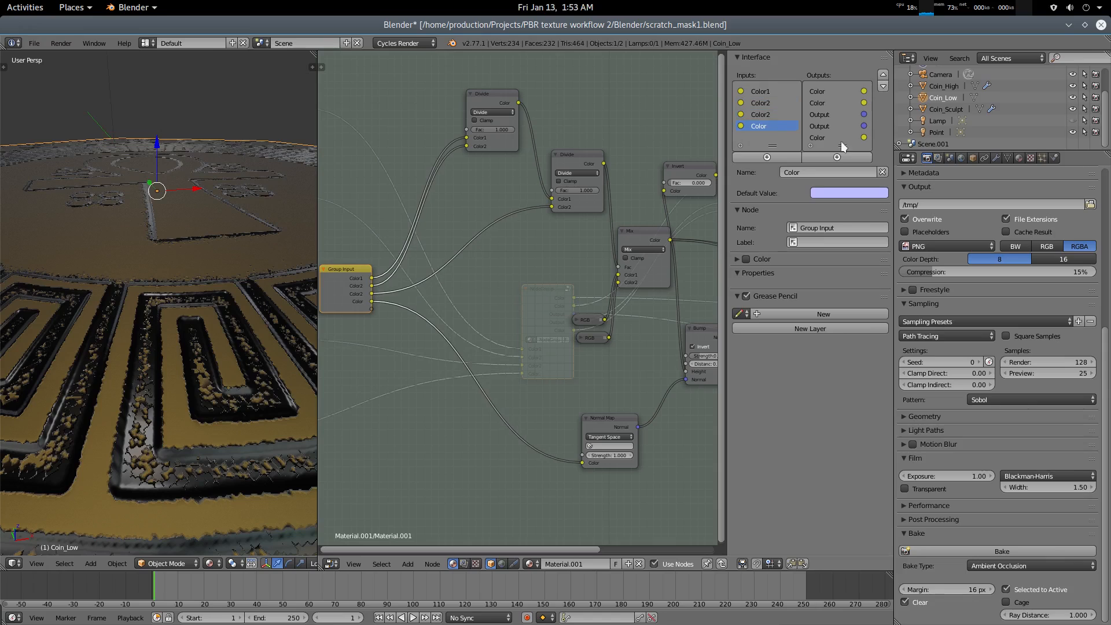
click(829, 176)
text(Bump)
key(Return)
mouse_move(541, 416)
middle_down()
mouse_move(505, 412)
mouse_move(551, 419)
middle_up()
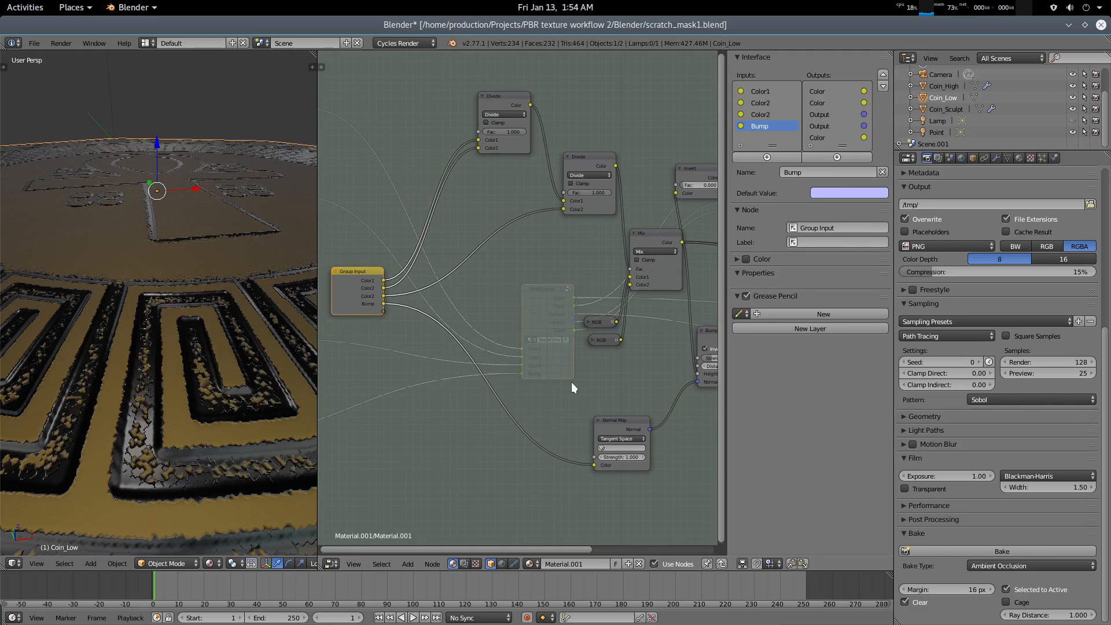
Delete the group's Normal Map node, remove the Bump input and expose the Bump node's Normal socket as a new group input
drag(626, 419, 589, 401)
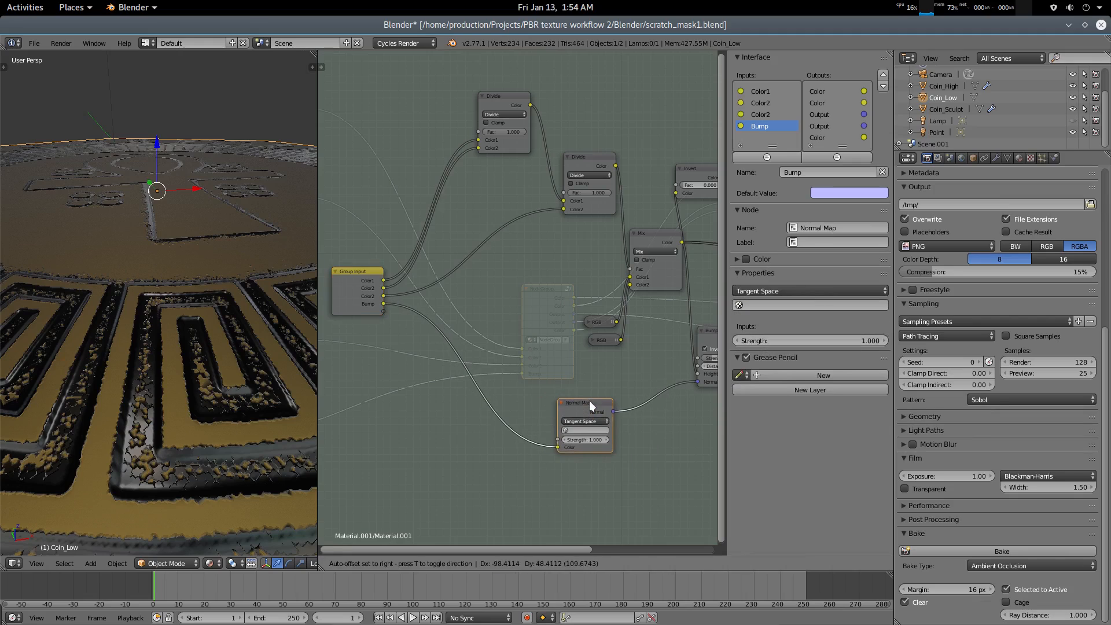
key(x)
drag(694, 382, 383, 304)
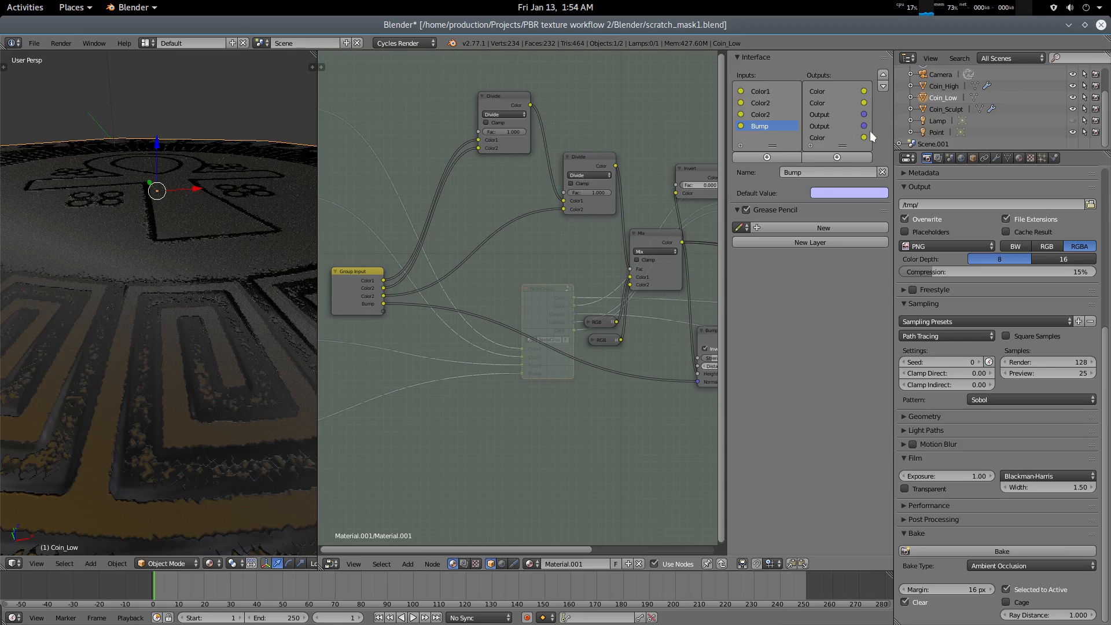
click(881, 171)
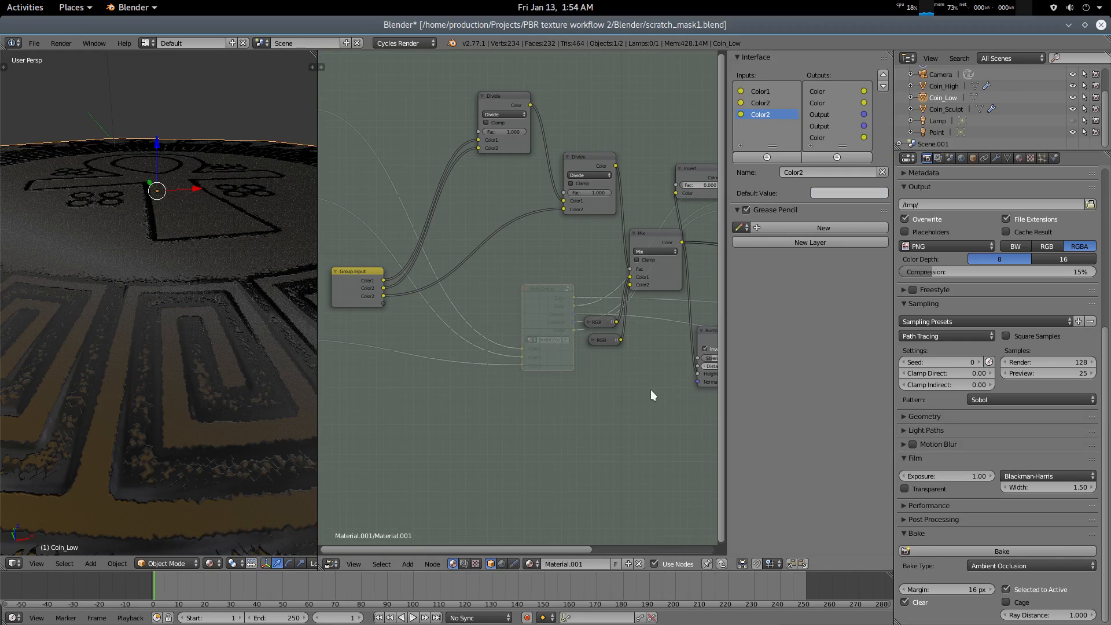
drag(697, 381, 384, 303)
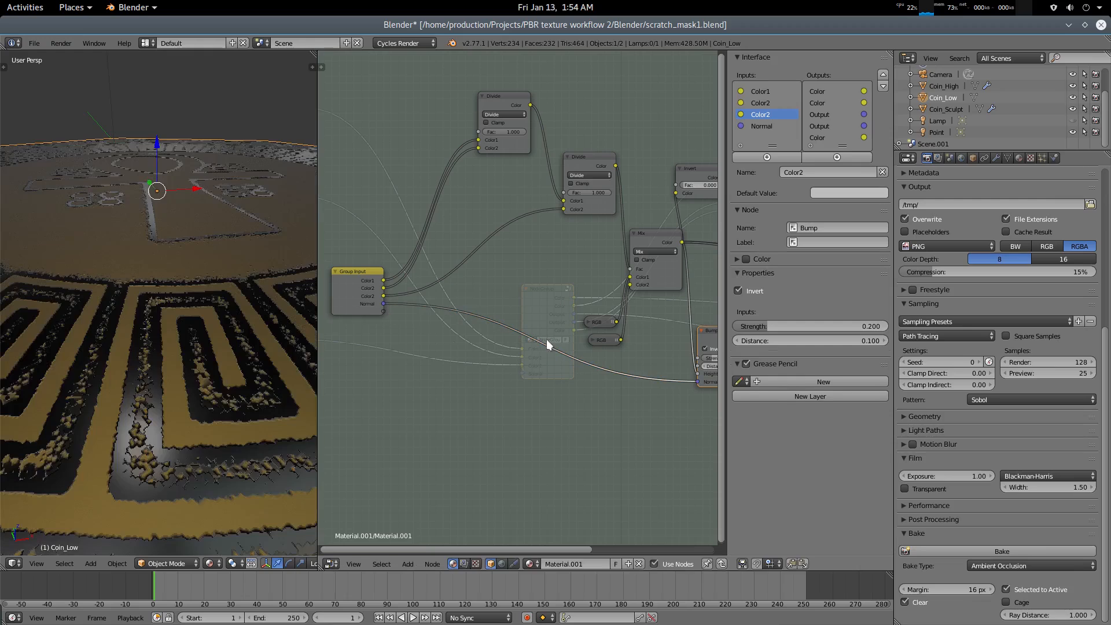
middle_drag(529, 421, 529, 450)
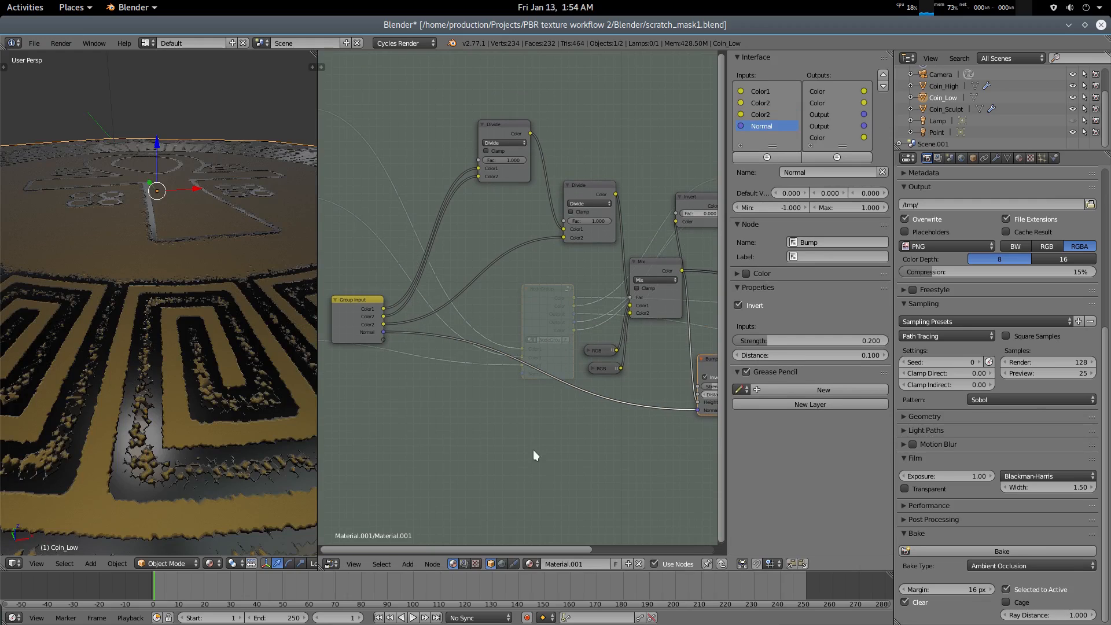
Examine which node sockets inside the group the Color1 and Color2 inputs feed and how they reach the Group Output
scroll(539, 347, up, 1)
middle_drag(521, 333, 603, 367)
click(422, 344)
click(764, 91)
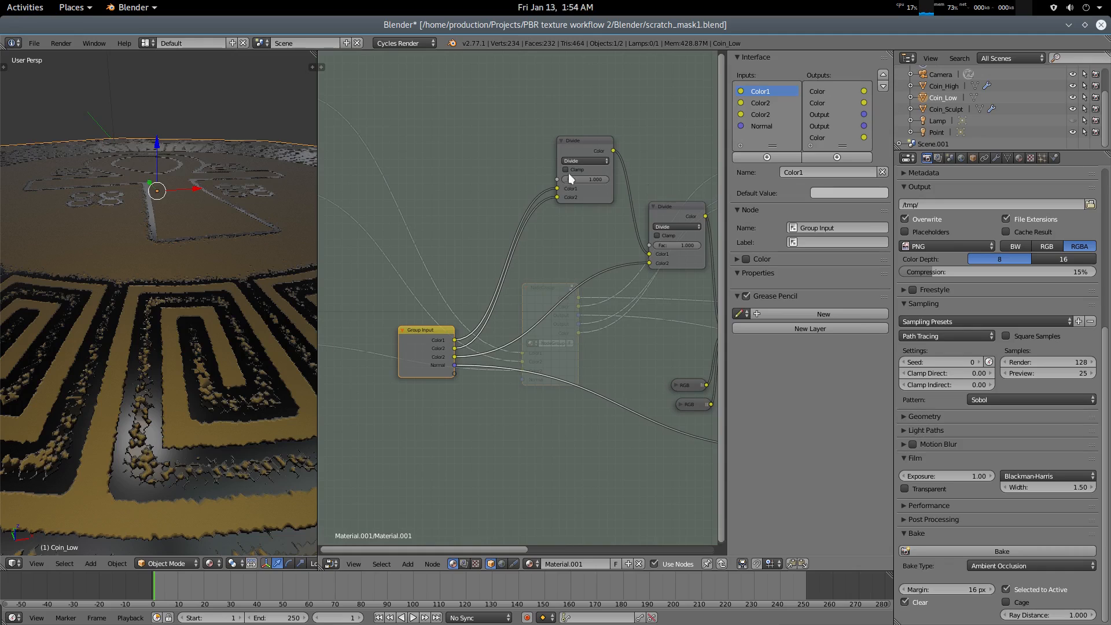
scroll(575, 252, up, 2)
middle_drag(575, 252, 564, 277)
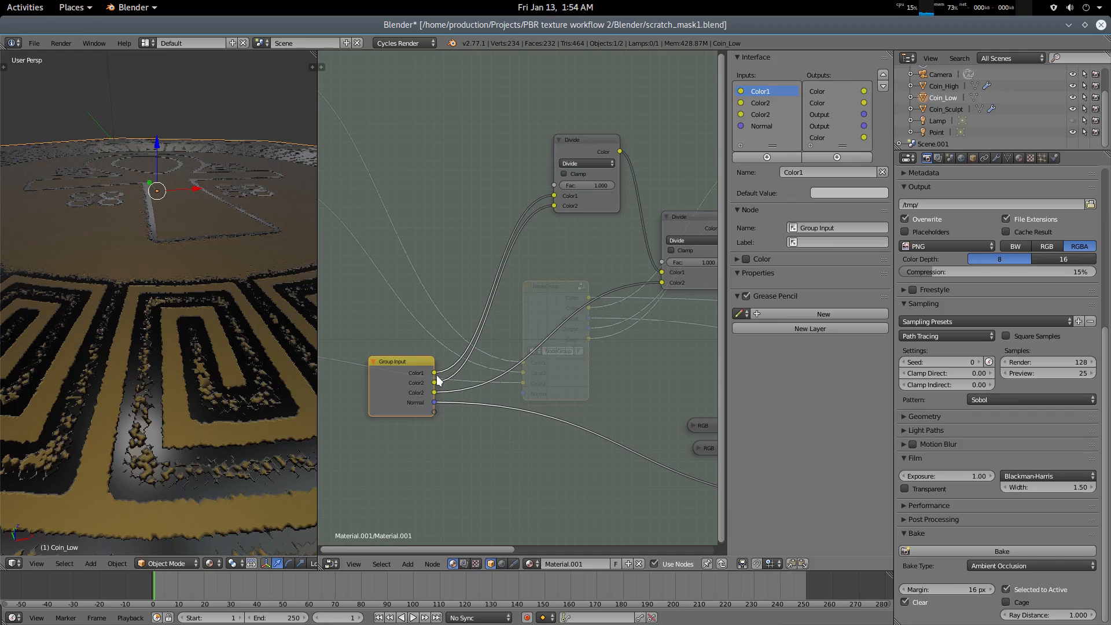
middle_drag(678, 317, 552, 342)
scroll(552, 341, down, 3)
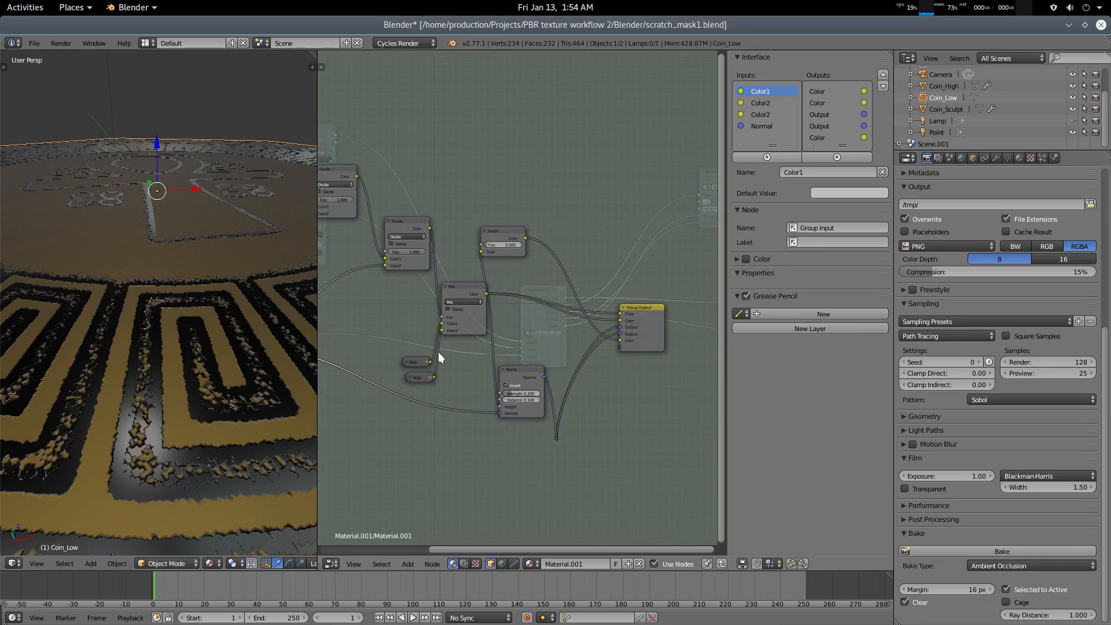
middle_drag(456, 358, 663, 334)
click(762, 91)
click(804, 170)
text(Top)
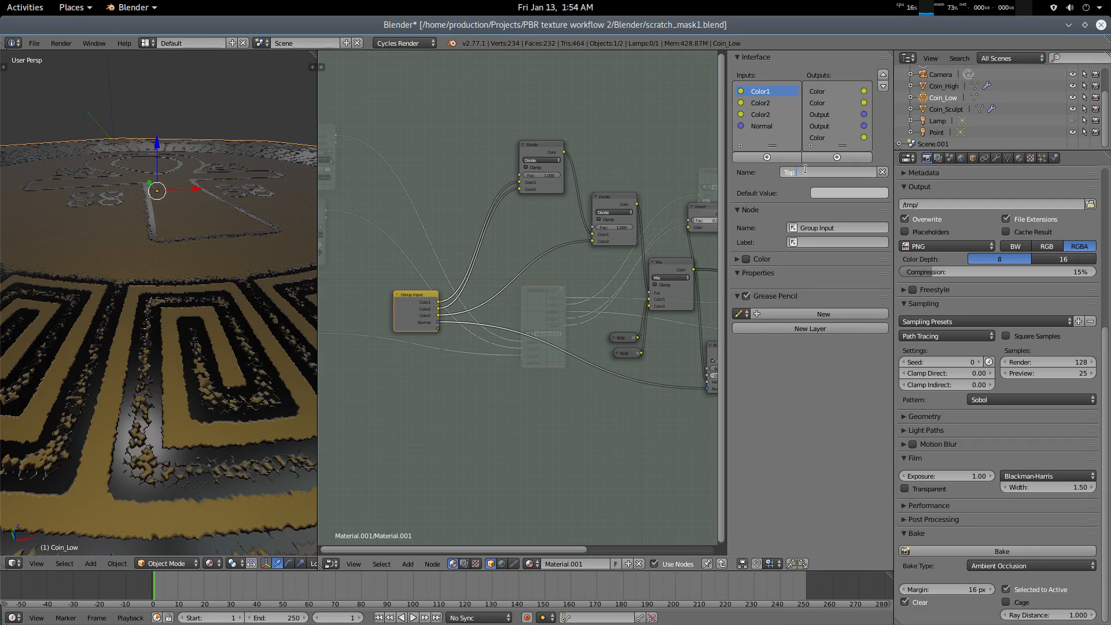
key(BackSpace)
key(BackSpace)
key(Escape)
ctrl+scroll(550, 362, right, 5)
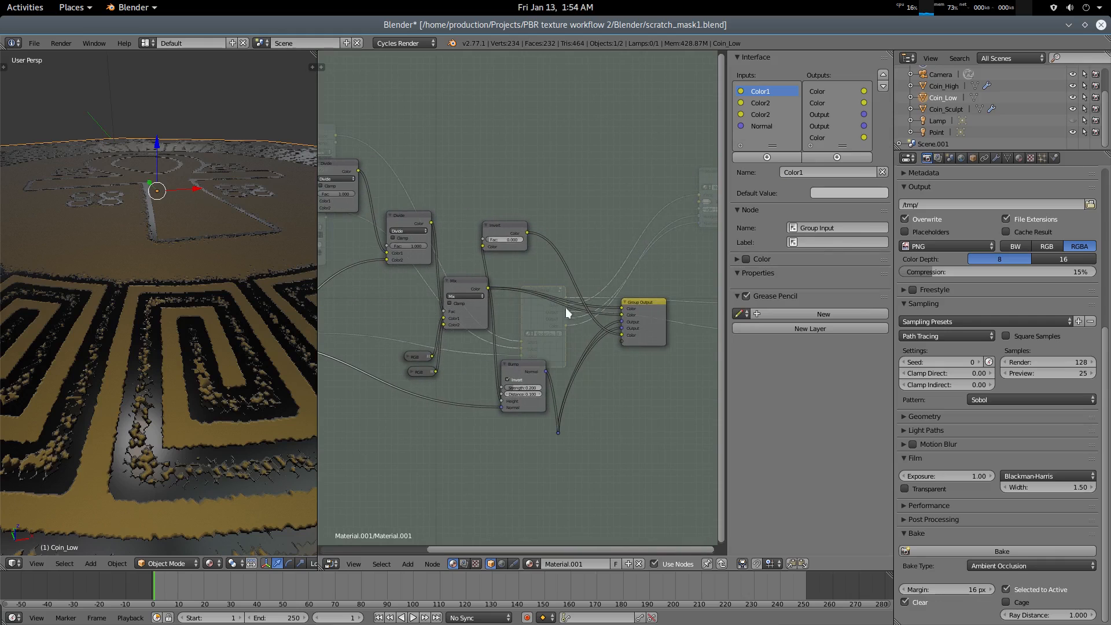
Check outside the group which ColorRamp feeds the first input, and rename that group input from inside to AO
key(Tab)
middle_drag(463, 332, 579, 409)
scroll(516, 344, up, 2)
scroll(451, 346, down, 3)
middle_drag(473, 365, 517, 358)
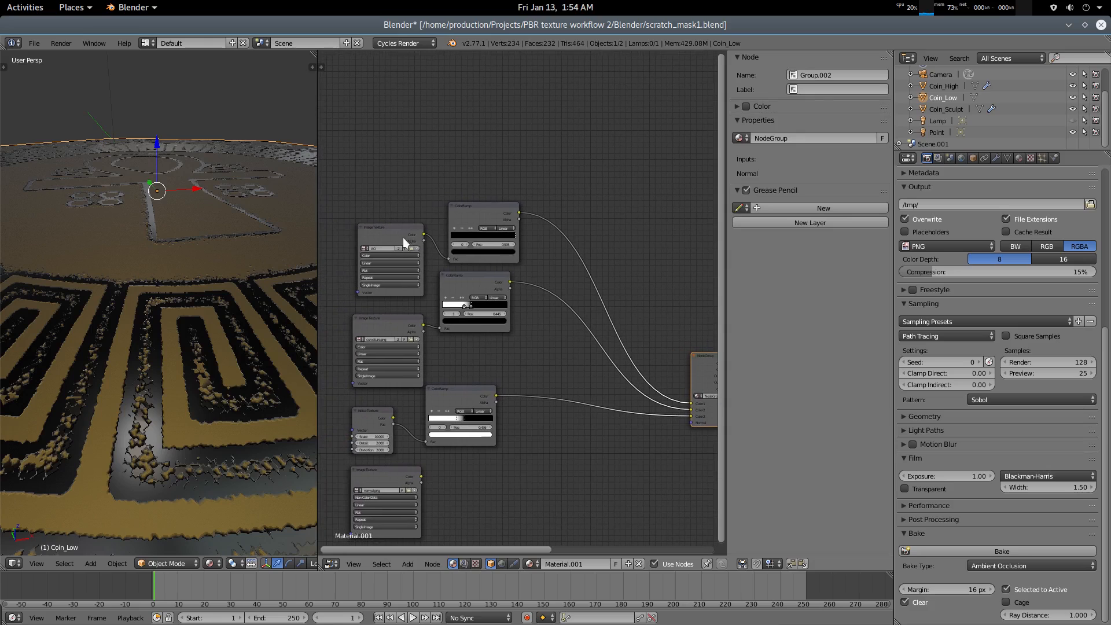
middle_drag(595, 399, 495, 364)
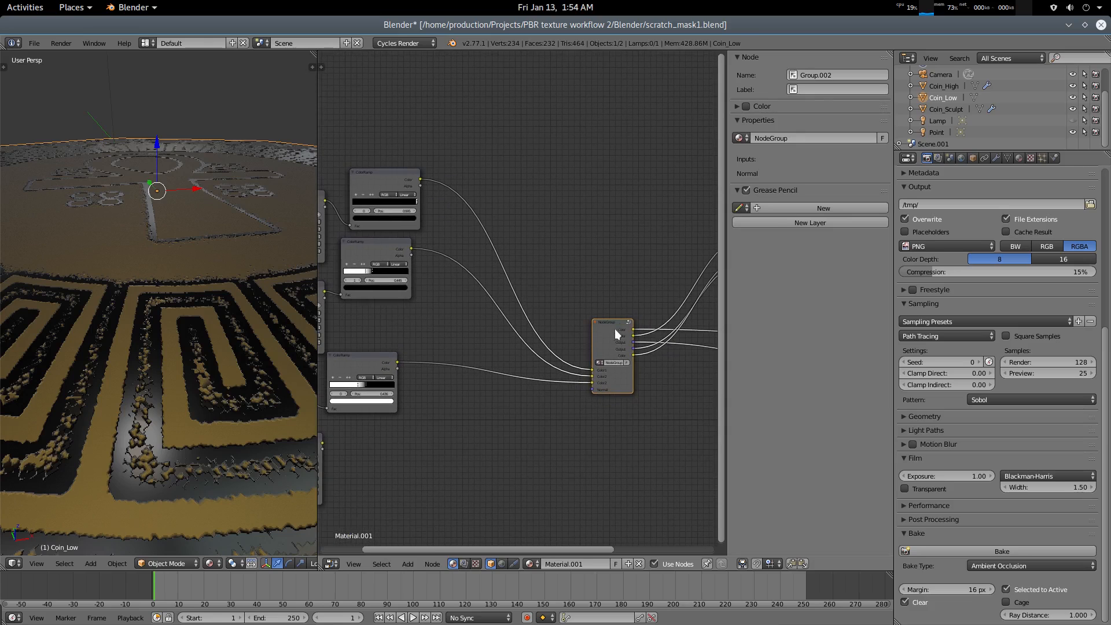
key(Tab)
click(801, 172)
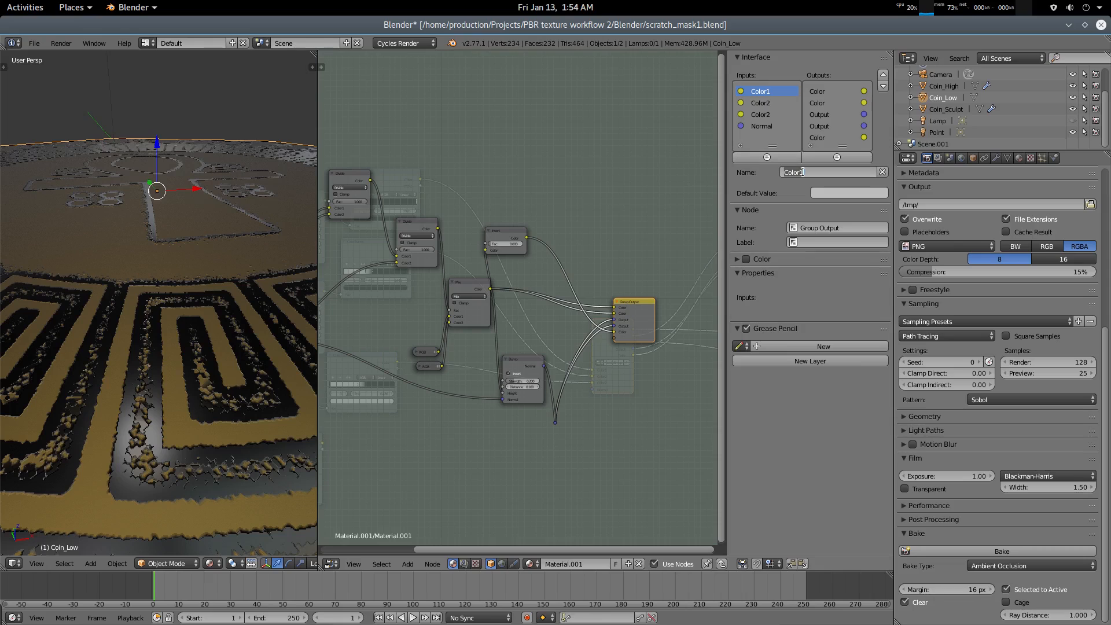
text(AO)
key(Return)
Leave the node group, deselect all nodes and hide the node editor's properties sidebar
middle_drag(459, 327, 645, 319)
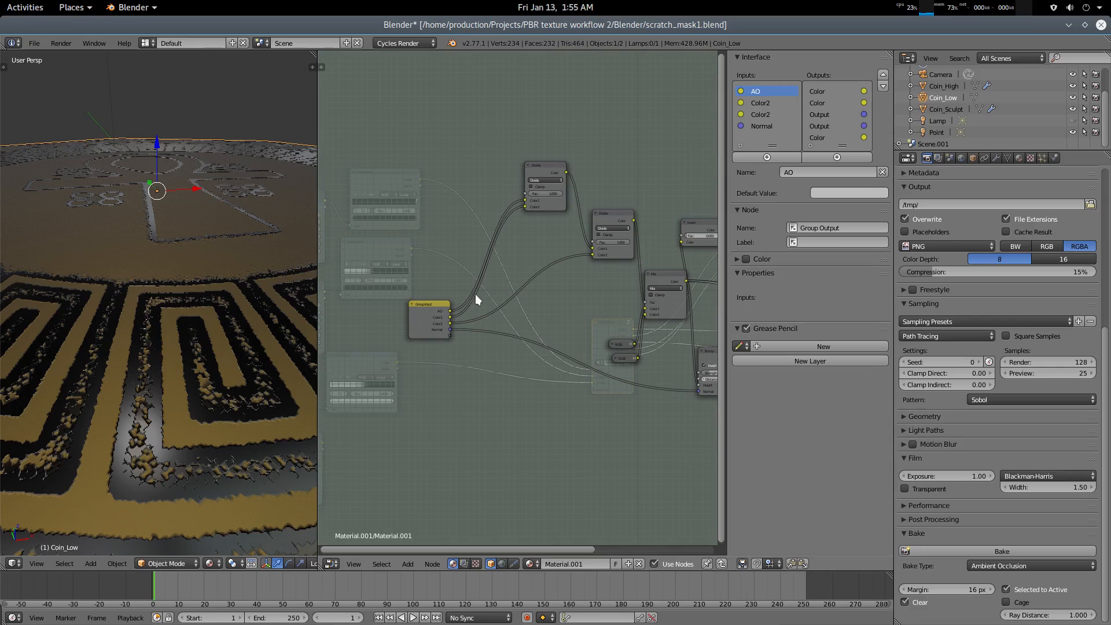
ctrl+scroll(581, 273, right, 6)
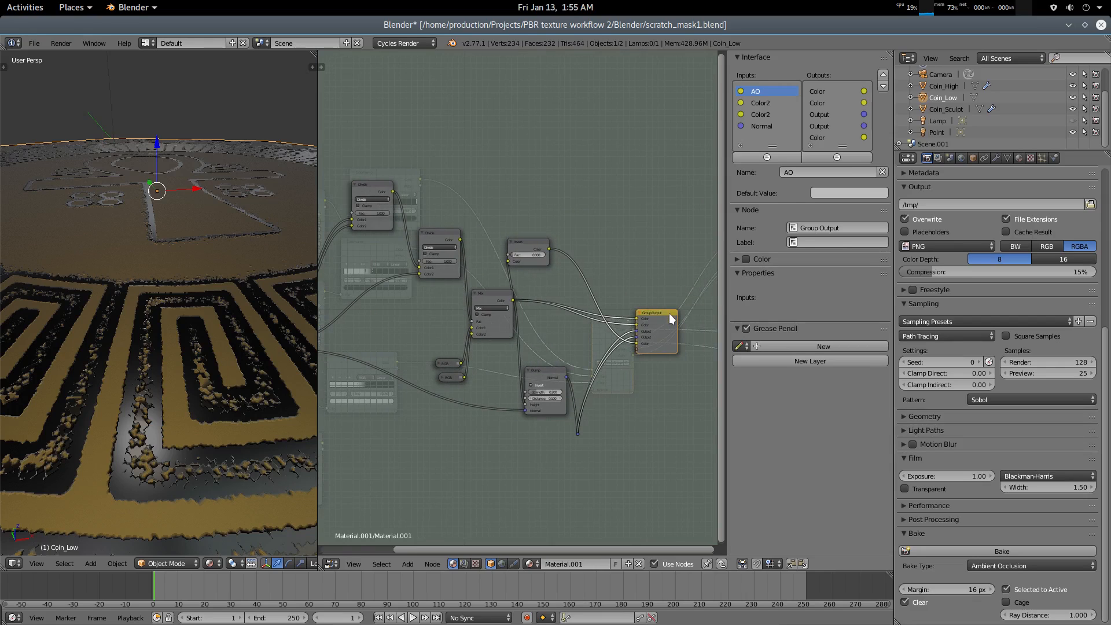
key(Tab)
scroll(564, 355, down, 2)
middle_drag(269, 366, 279, 378)
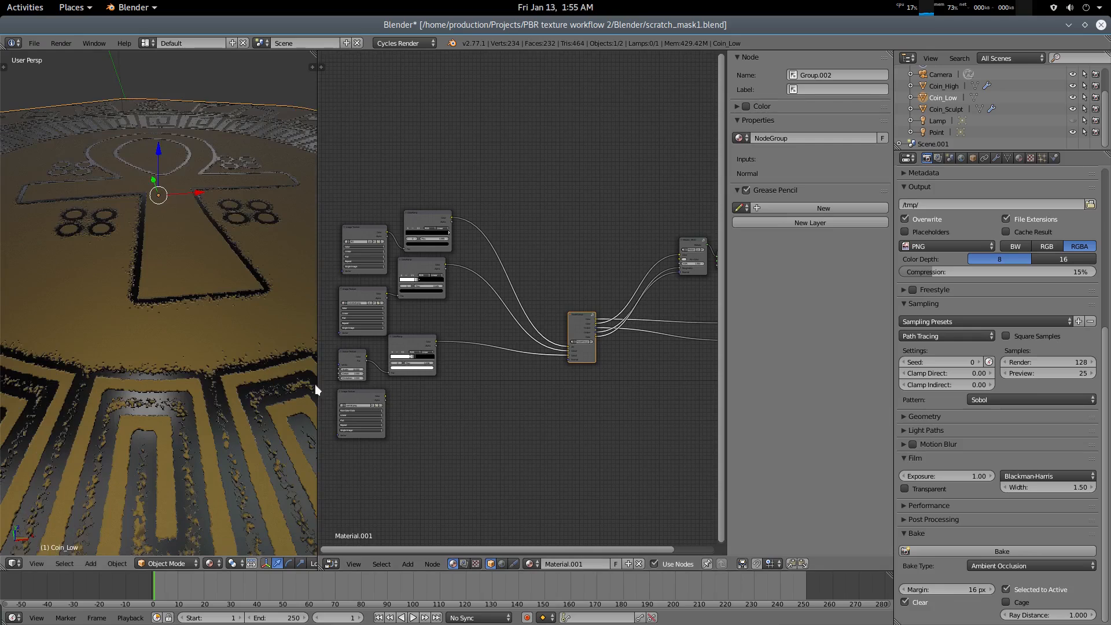
scroll(543, 386, down, 2)
middle_drag(542, 386, 519, 403)
key(a)
key(a)
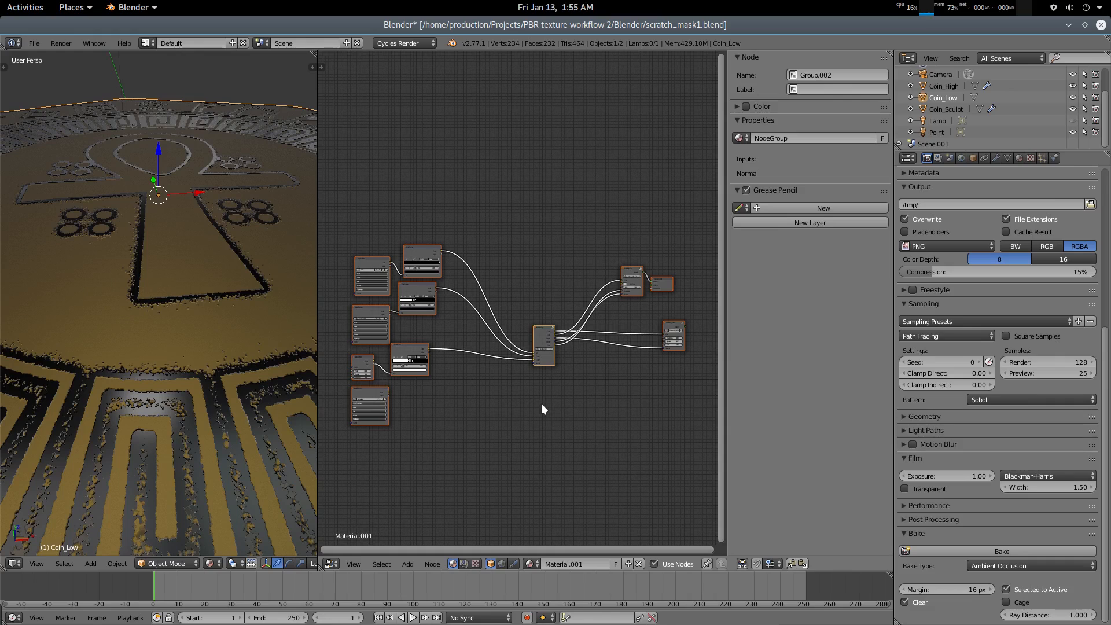
key(a)
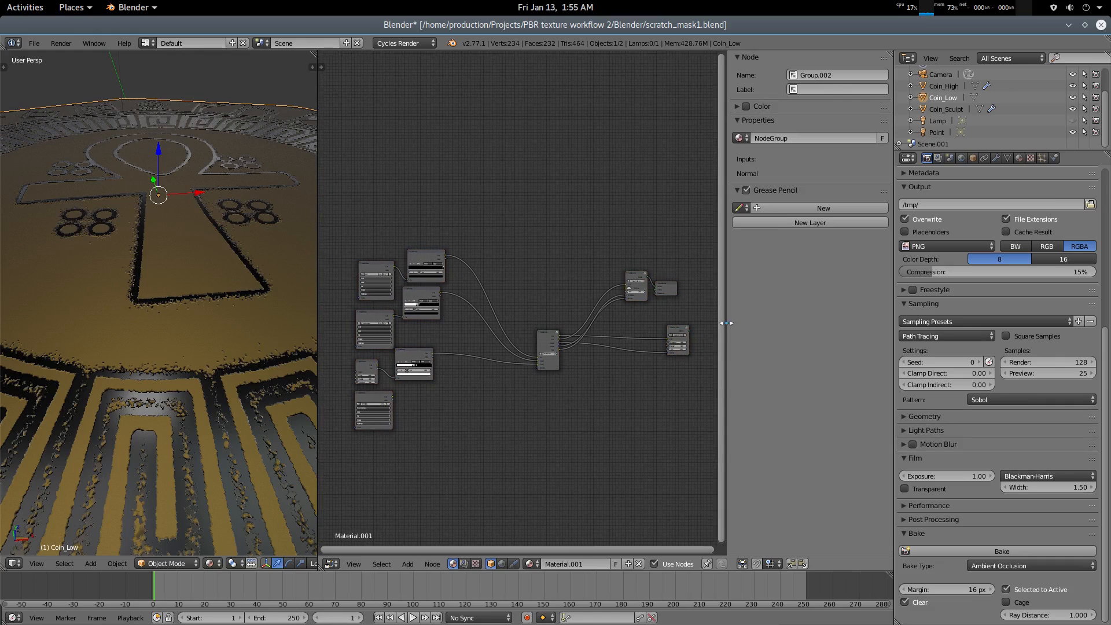
drag(724, 322, 795, 370)
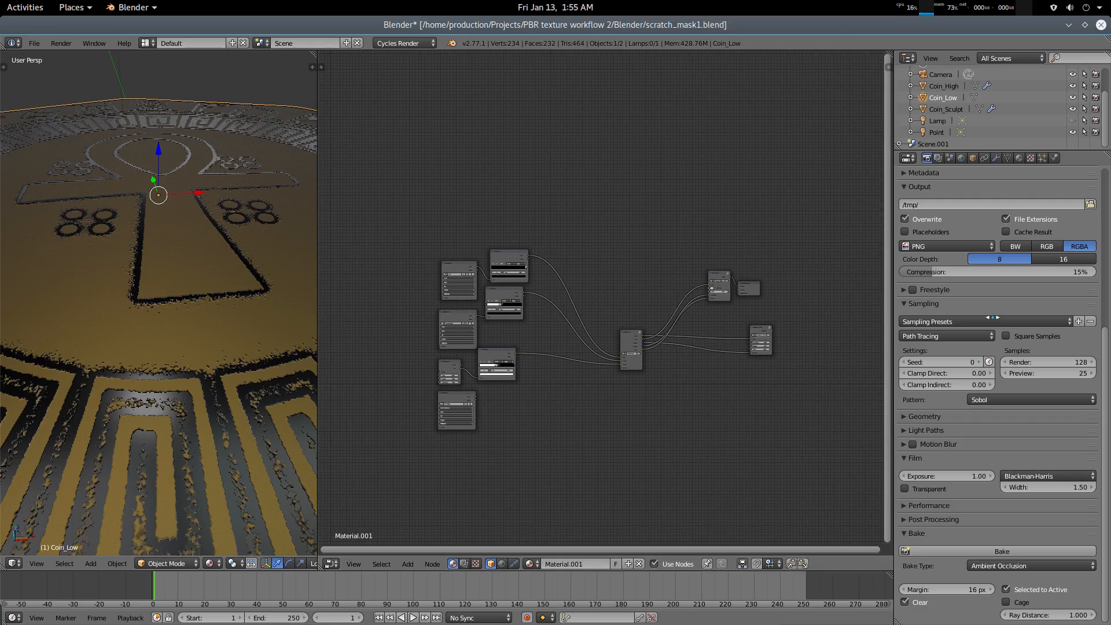
Delete the node group and all texture and ColorRamp nodes, keeping only the two shader groups and the Material Output
scroll(786, 405, up, 2)
scroll(661, 382, up, 2)
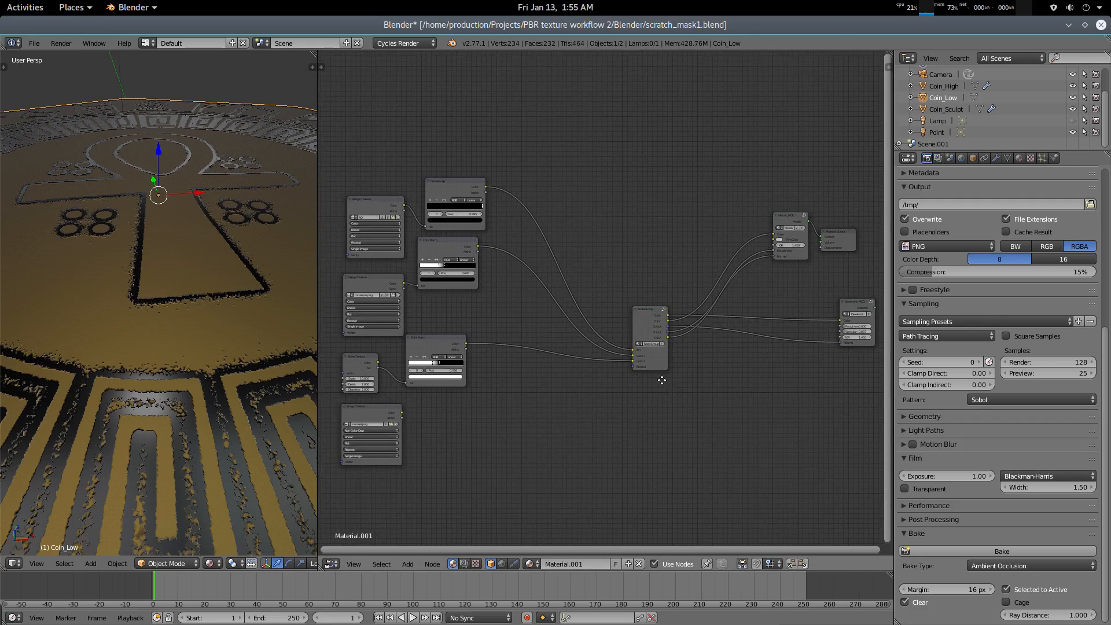
scroll(641, 273, down, 2)
drag(793, 238, 732, 249)
drag(642, 323, 606, 326)
key(x)
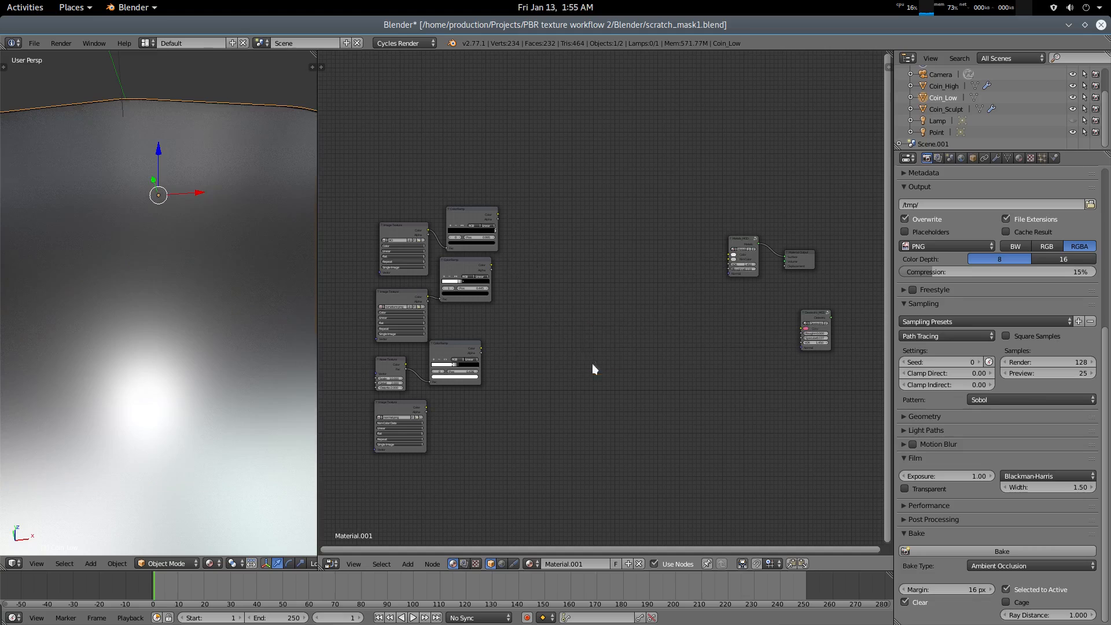
drag(576, 157, 376, 510)
key(x)
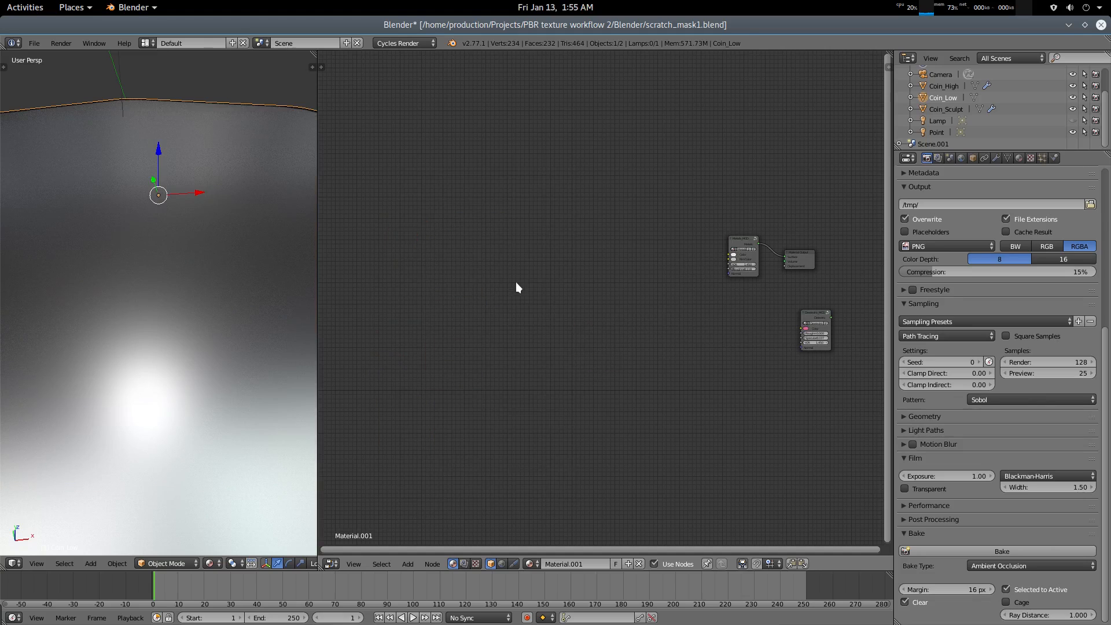
key(shift+a)
mouse_move(505, 388)
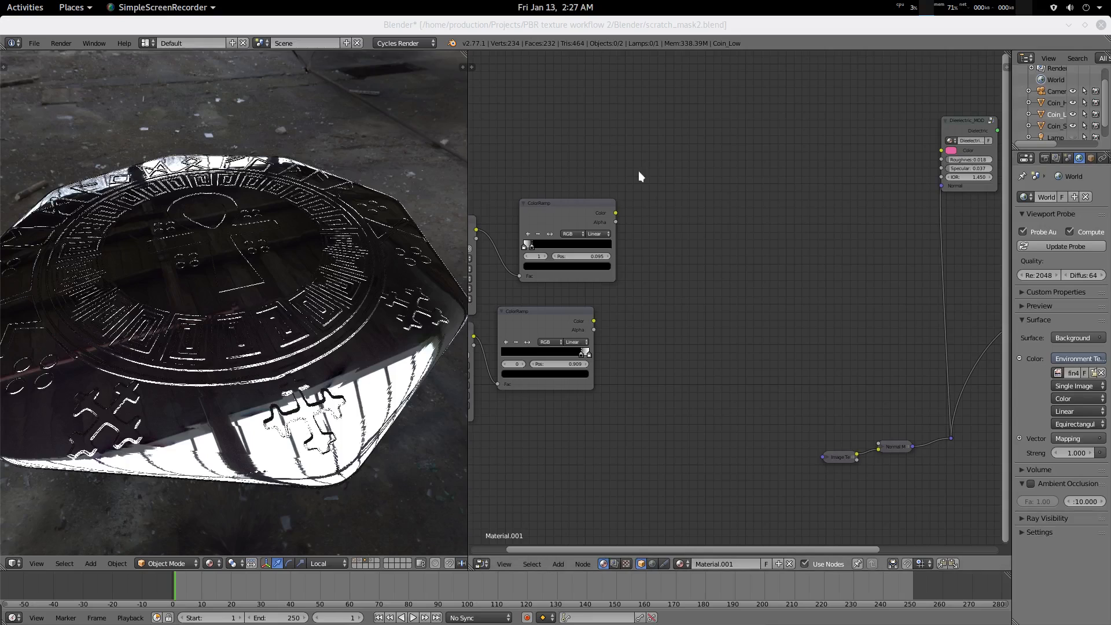
Append the Grunge_mask and Scratch MAsk node groups from the NodeTree section of Procedural_Effect_masks.blend
click(508, 31)
middle_drag(647, 175, 683, 190)
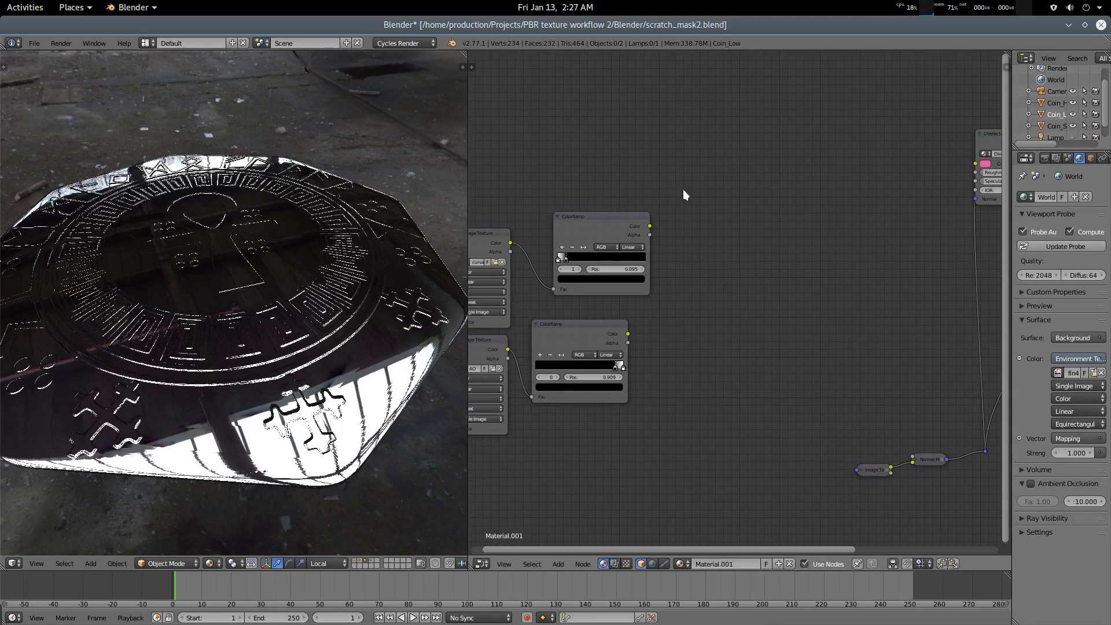
click(33, 44)
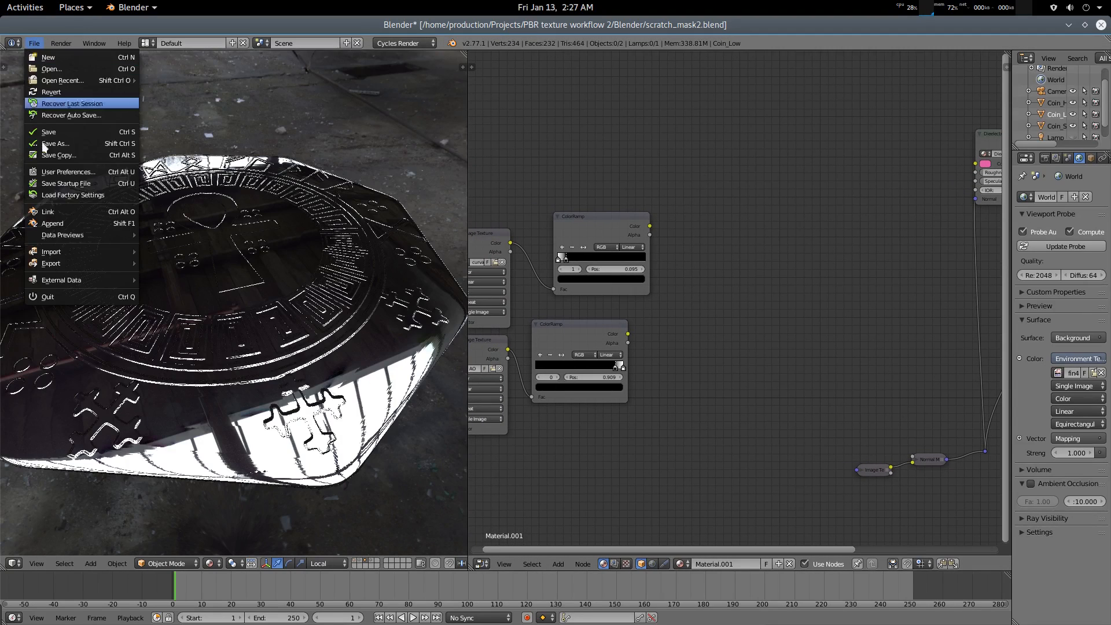
click(75, 225)
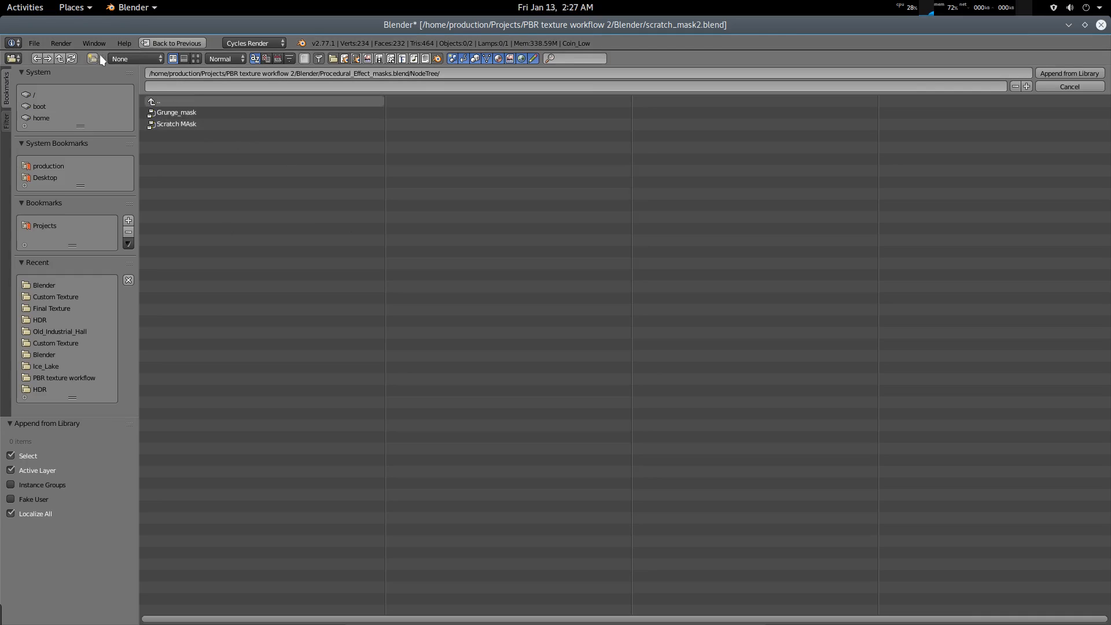
click(57, 58)
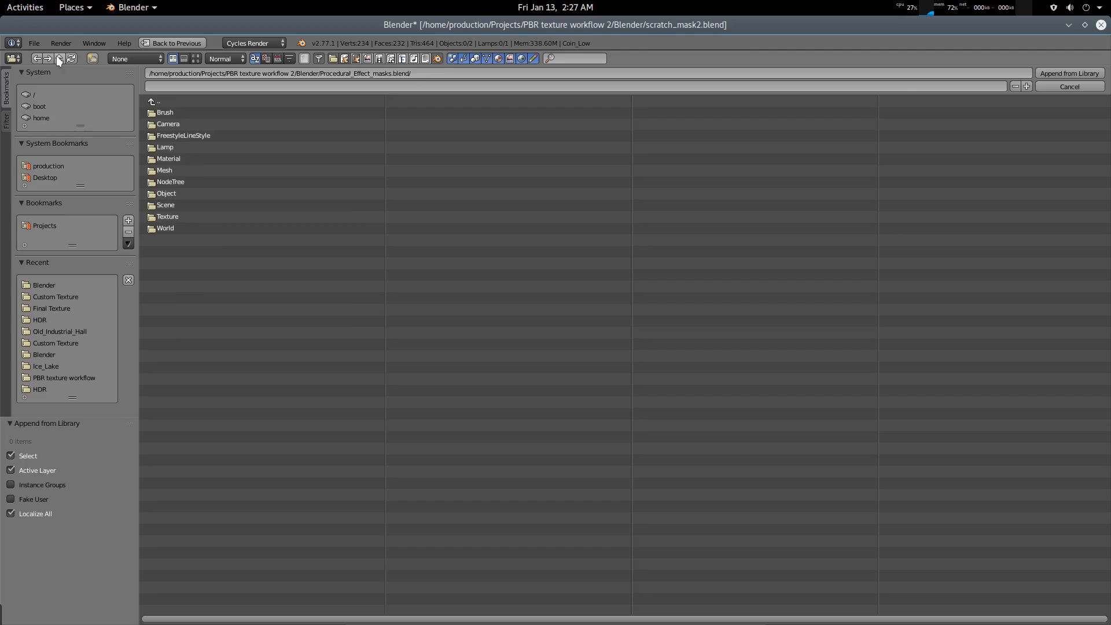
click(58, 58)
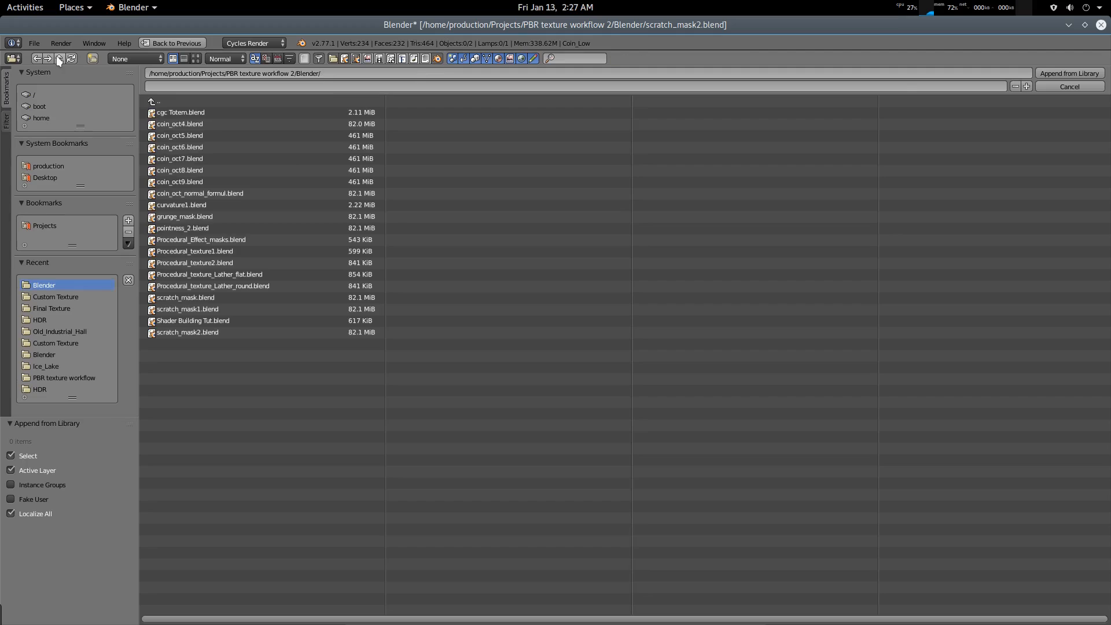
double_click(245, 239)
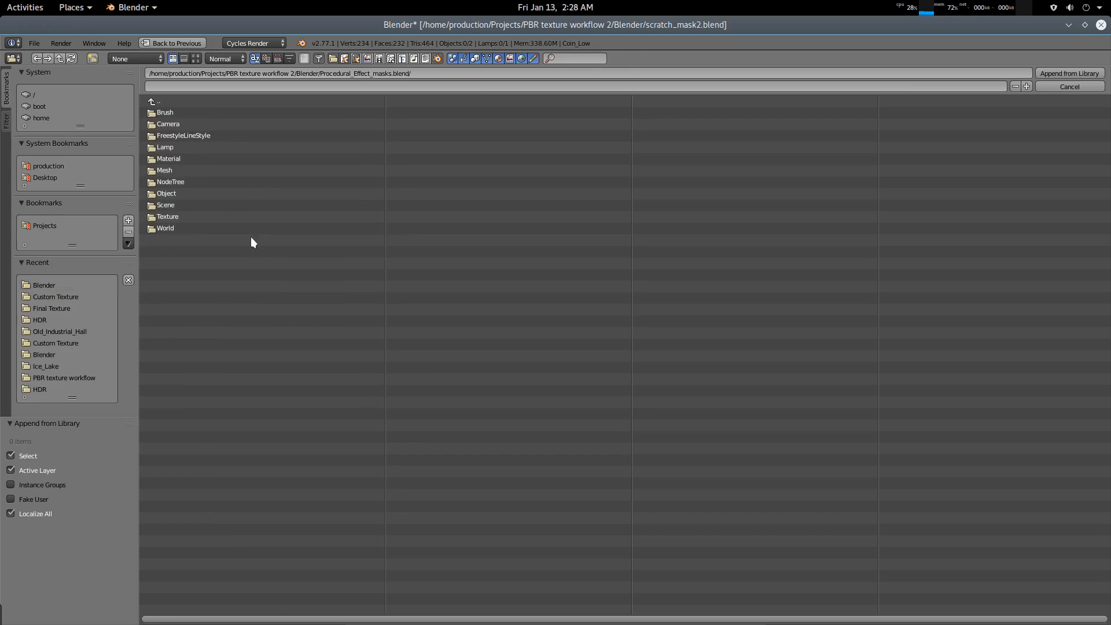
click(174, 183)
mouse_move(203, 120)
mouse_down()
mouse_move(209, 147)
mouse_move(216, 104)
mouse_up()
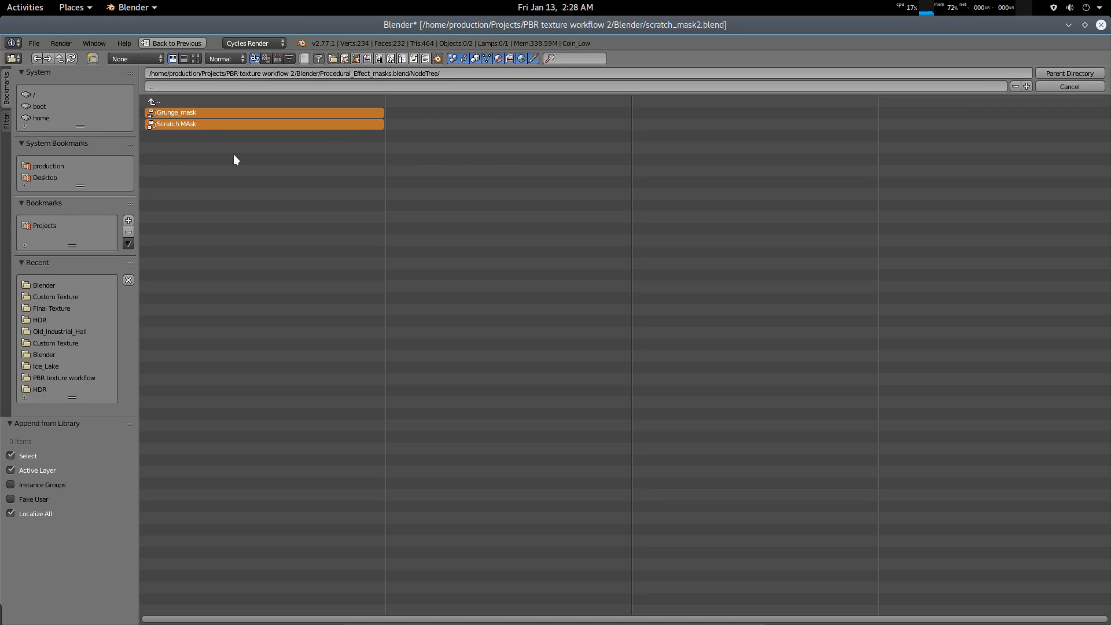
click(209, 110)
click(1053, 74)
Add the Scratch MAsk.001 group node to the empty area beside the two ColorRamps and widen it slightly
middle_drag(715, 333, 708, 340)
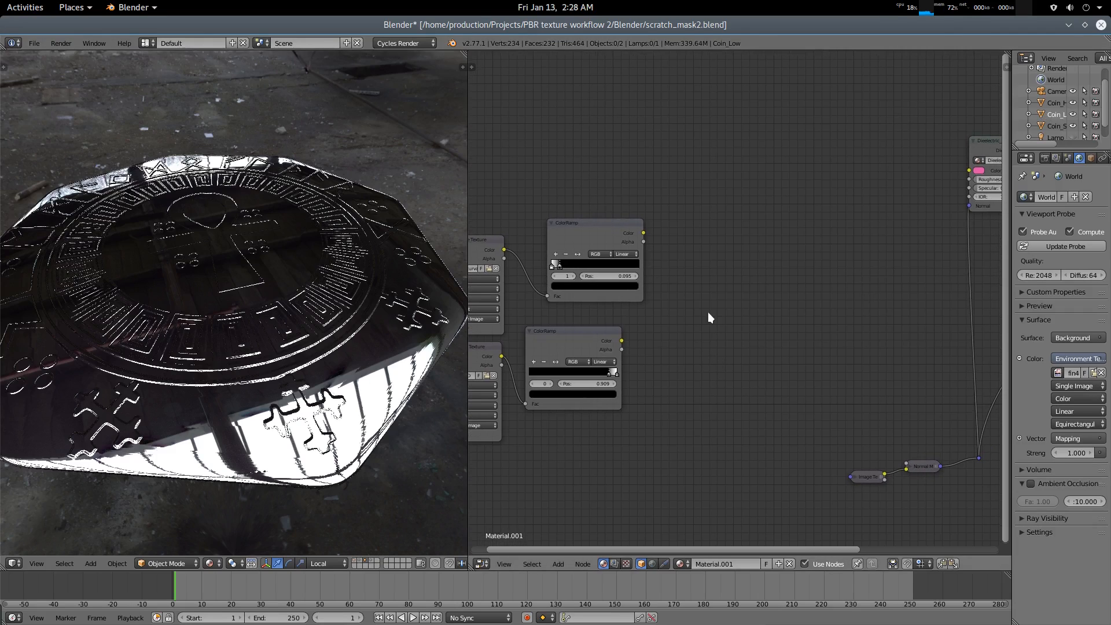
key(shift+a)
mouse_move(707, 311)
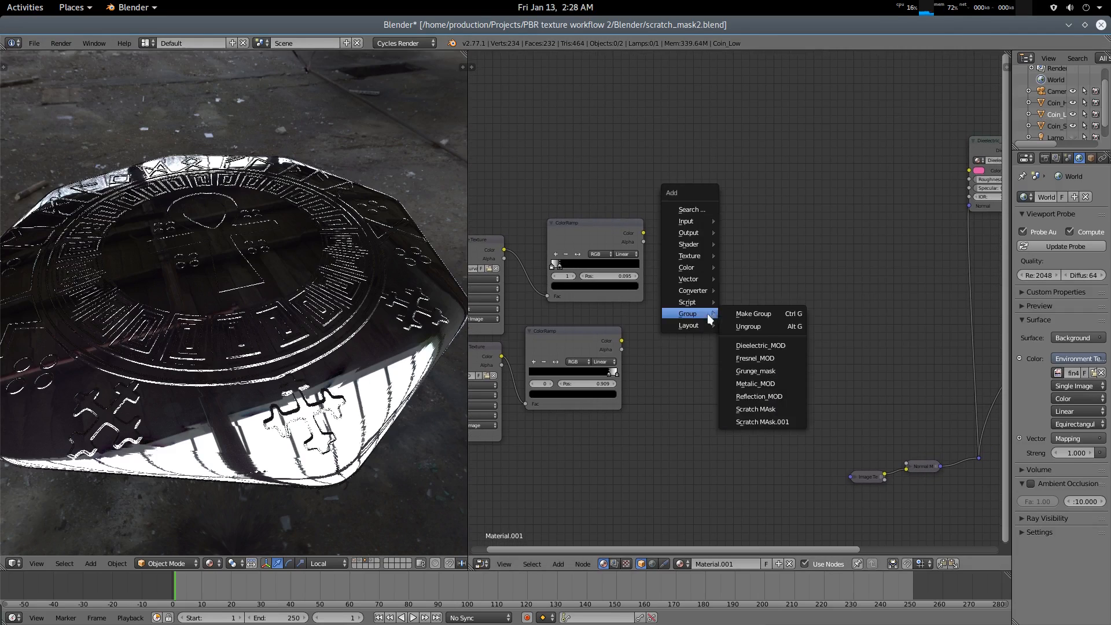
click(782, 422)
click(697, 239)
scroll(777, 312, up, 2)
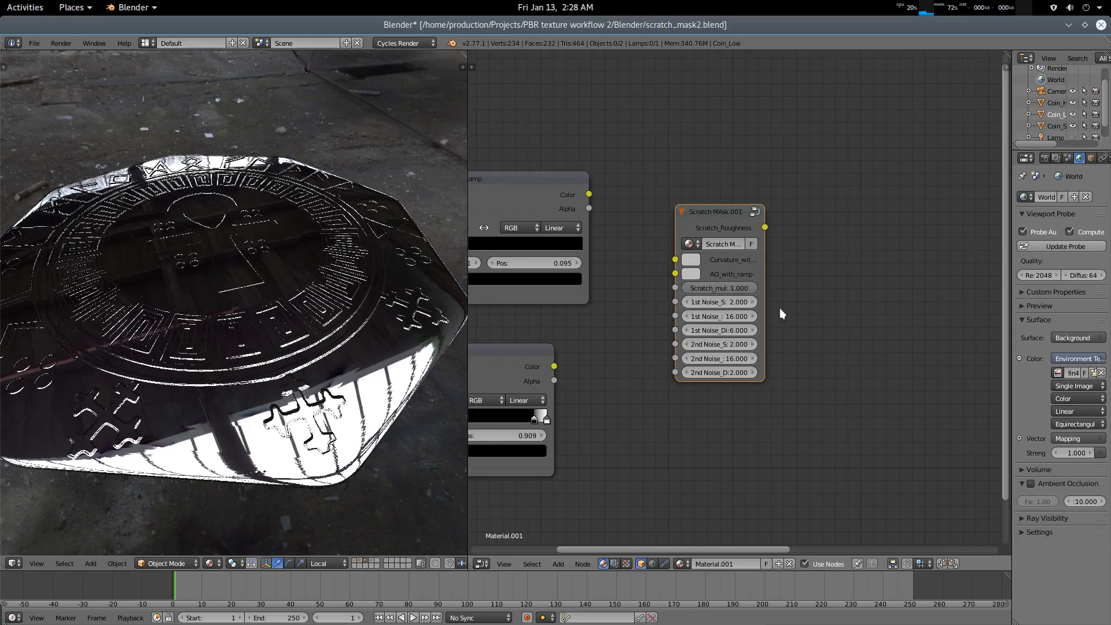
drag(715, 217, 744, 218)
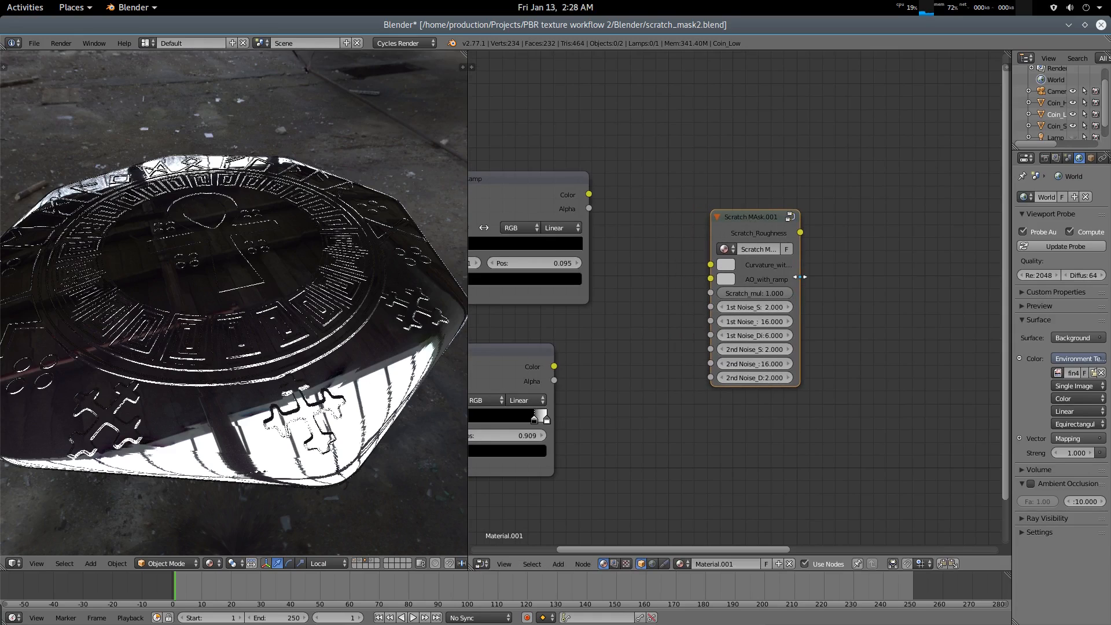
drag(799, 274, 811, 273)
Enter the Scratch MAsk.001 group and examine how the Group Input feeds the Noise Textures, Screen and Add nodes
key(Tab)
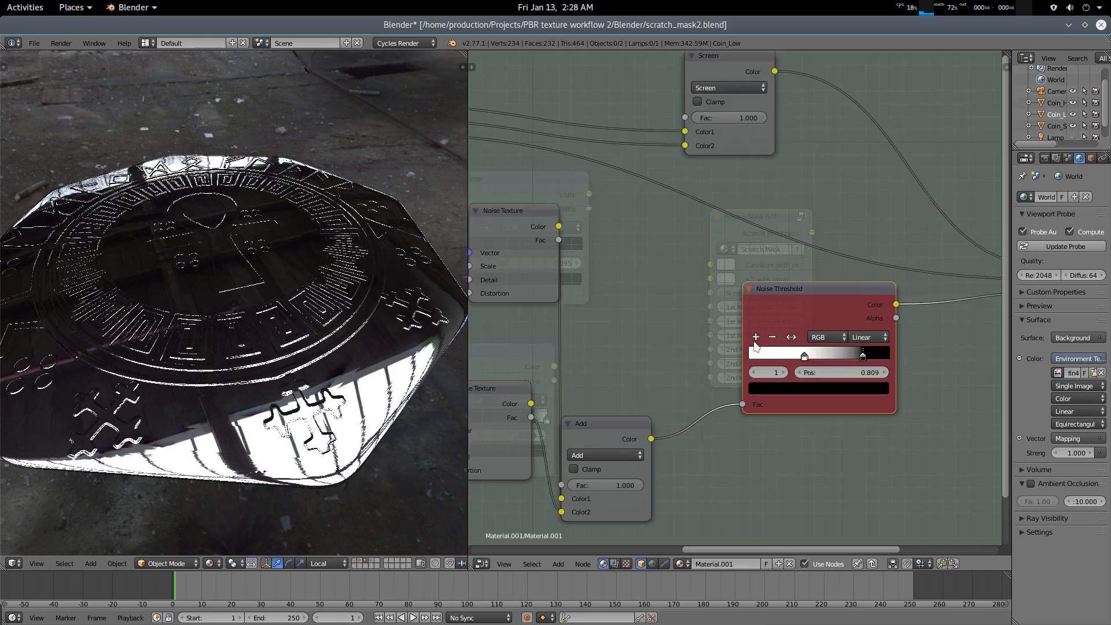
middle_drag(726, 376, 822, 358)
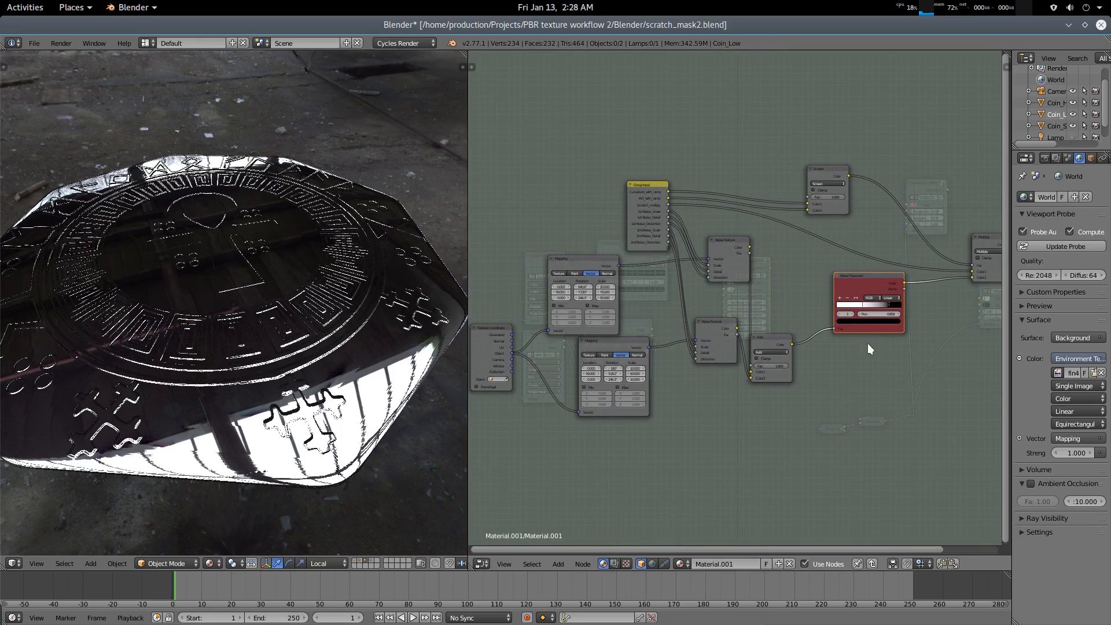
scroll(826, 379, up, 2)
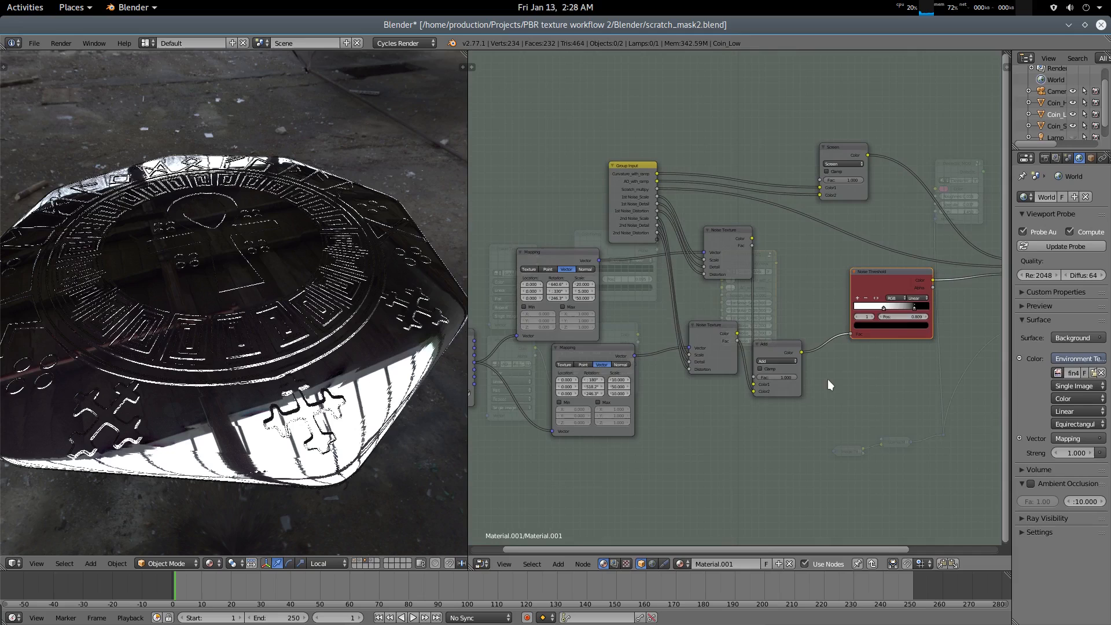
middle_drag(575, 463, 626, 437)
scroll(729, 431, up, 3)
click(765, 303)
click(797, 178)
middle_drag(859, 242, 772, 261)
drag(764, 349, 767, 335)
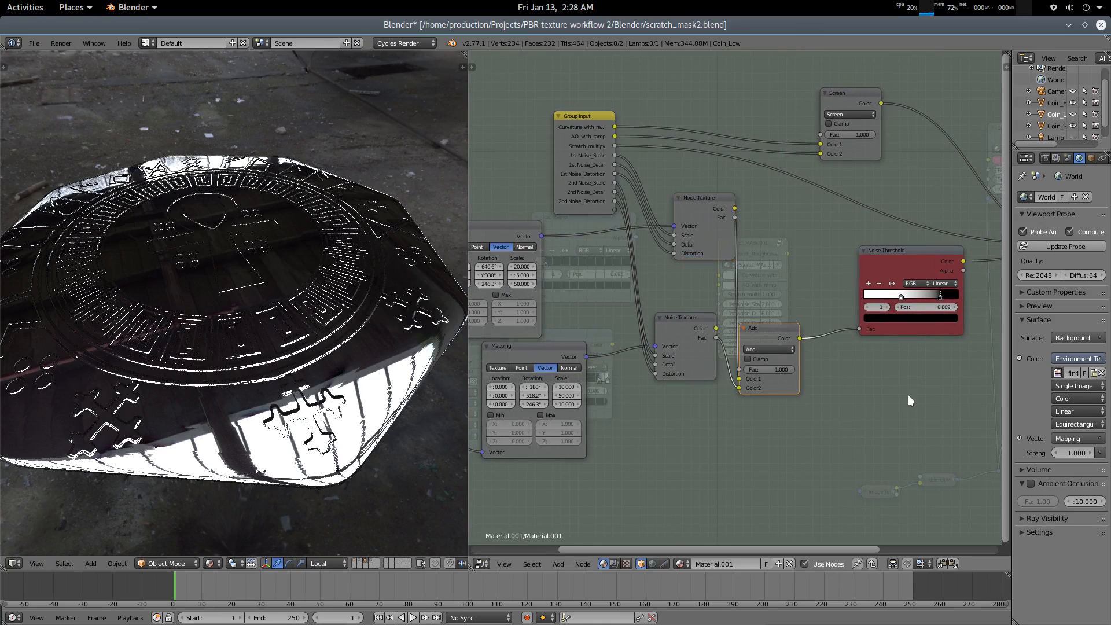
Trace the Noise Threshold, Screen and scratch multiply links through the Multiply node to the Group Output, and leave the group
middle_drag(905, 395, 729, 435)
drag(713, 298, 709, 306)
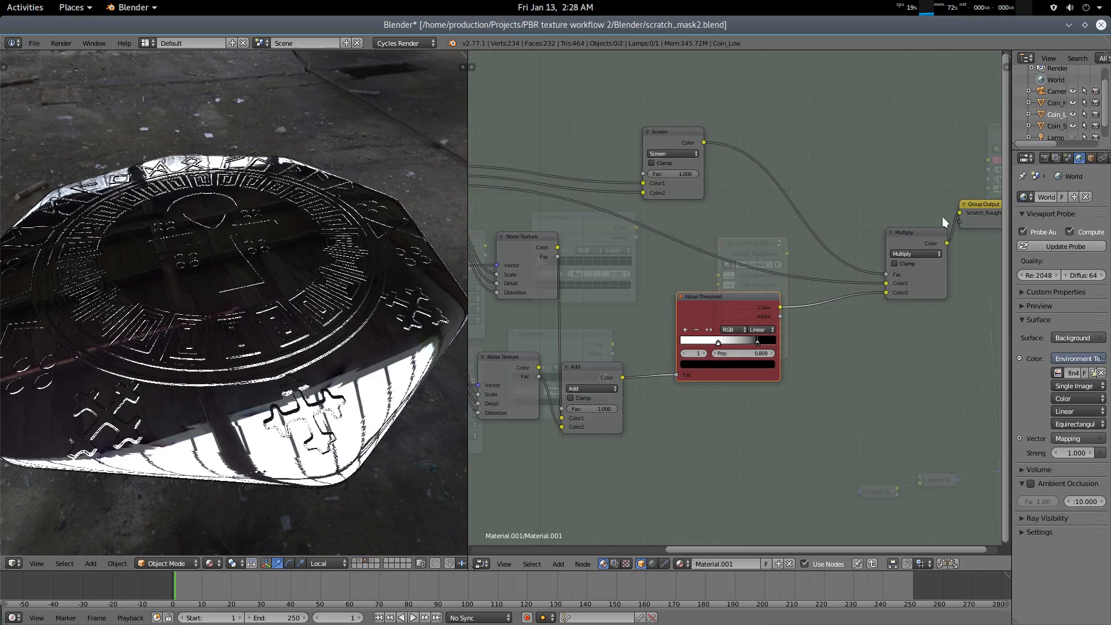
drag(922, 231, 893, 244)
middle_drag(713, 230, 865, 262)
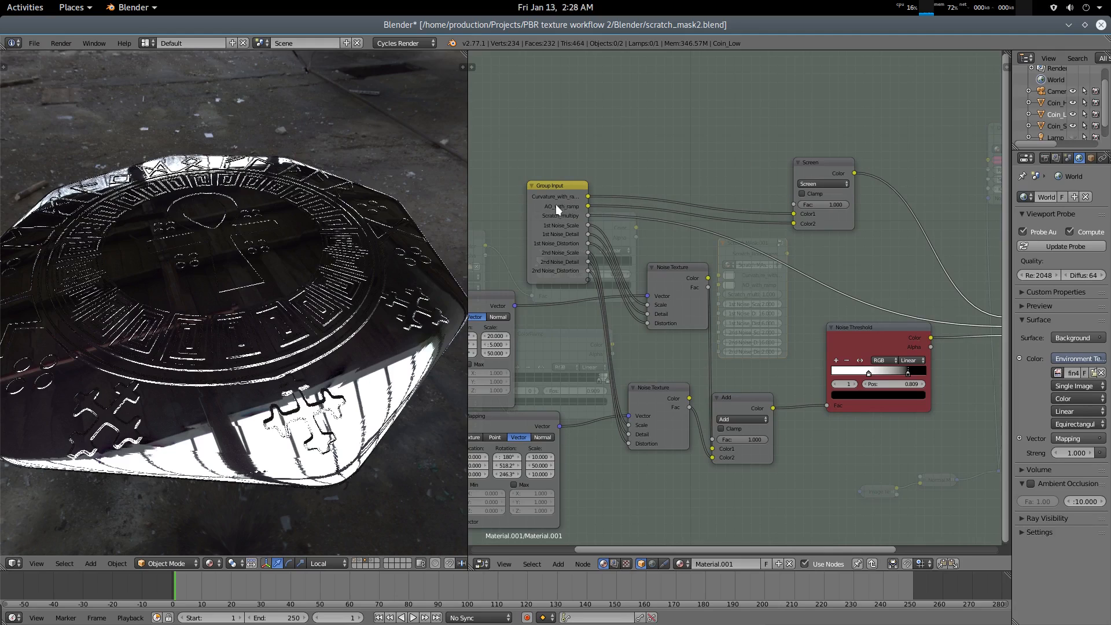
middle_drag(862, 260, 575, 262)
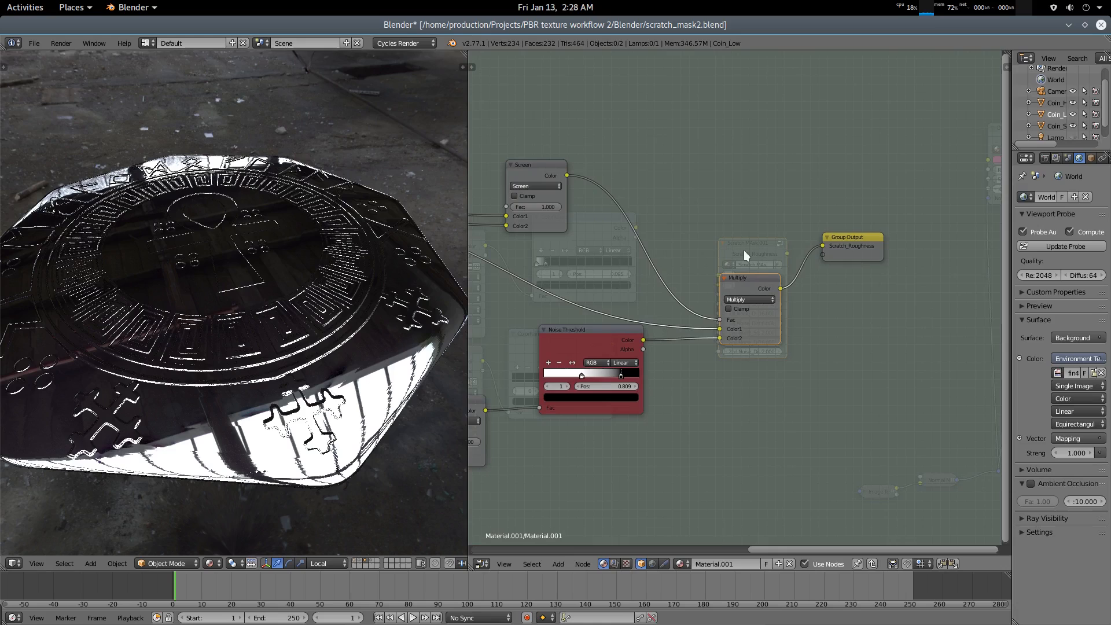
key(Tab)
Widen the Scratch MAsk.001 node and connect the curvature ColorRamp to Curvature_with_ramp and the AO ColorRamp to AO_with_ramp
scroll(834, 260, up, 1)
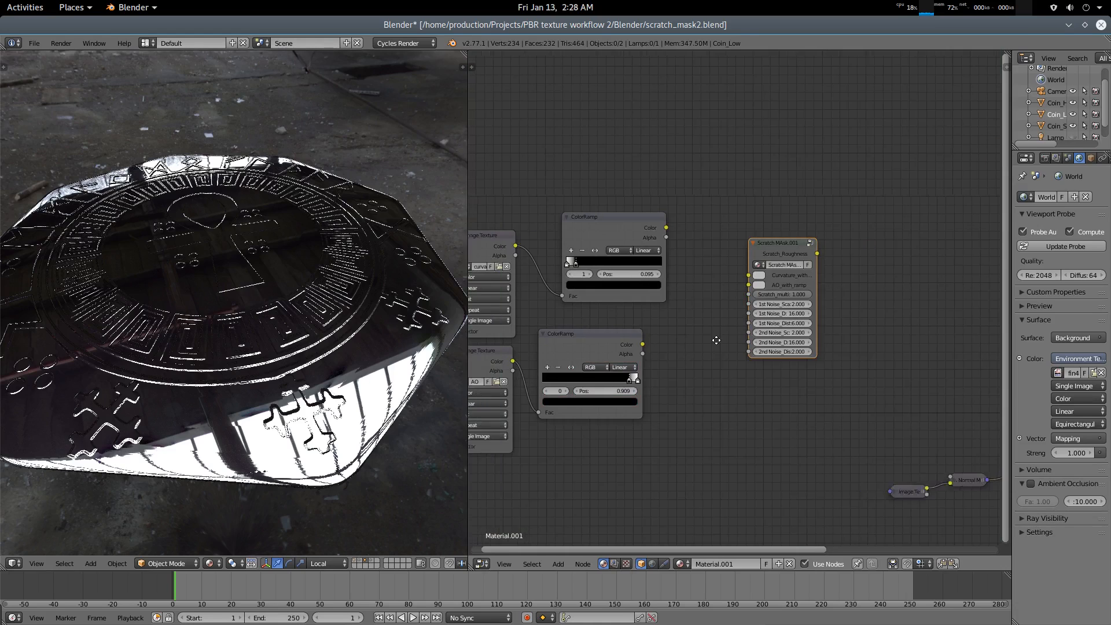
scroll(738, 294, up, 1)
drag(606, 337, 616, 331)
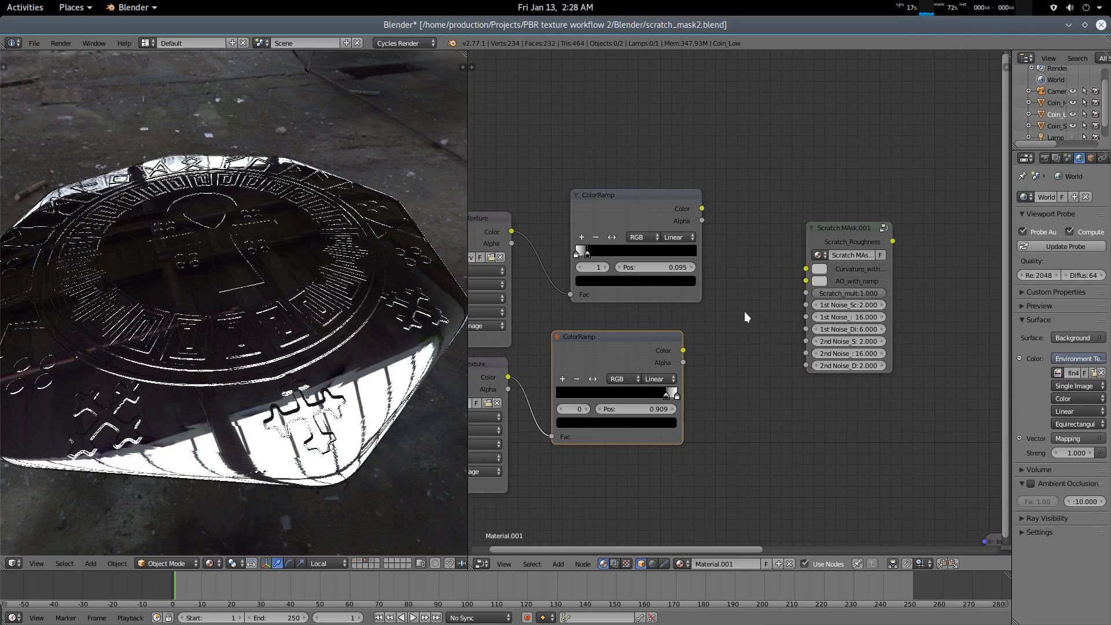
drag(891, 270, 911, 269)
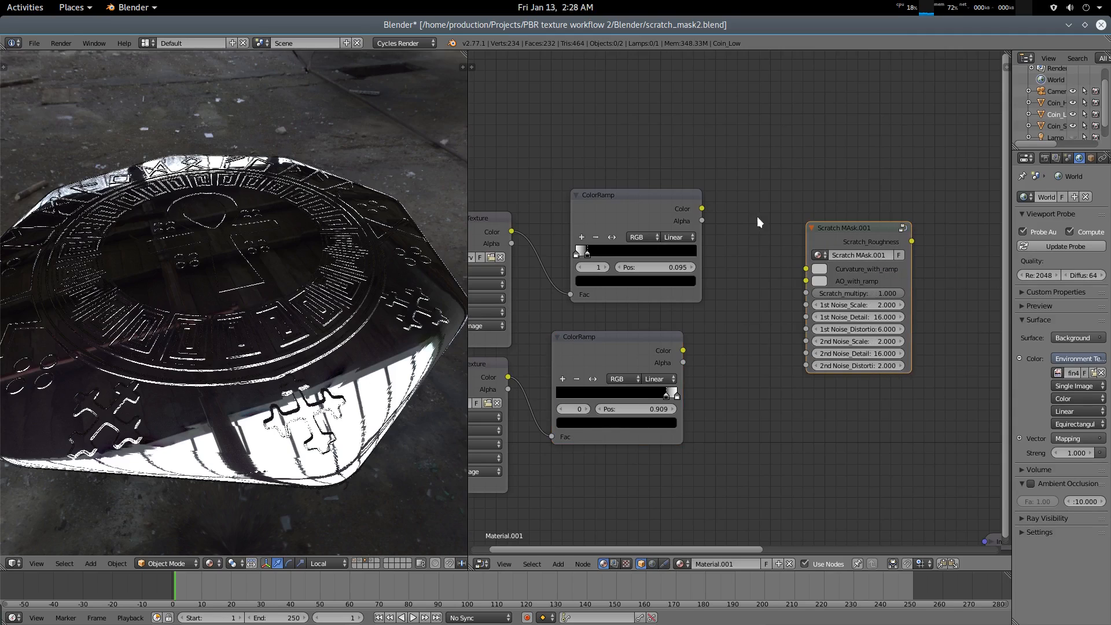
middle_drag(581, 284, 623, 278)
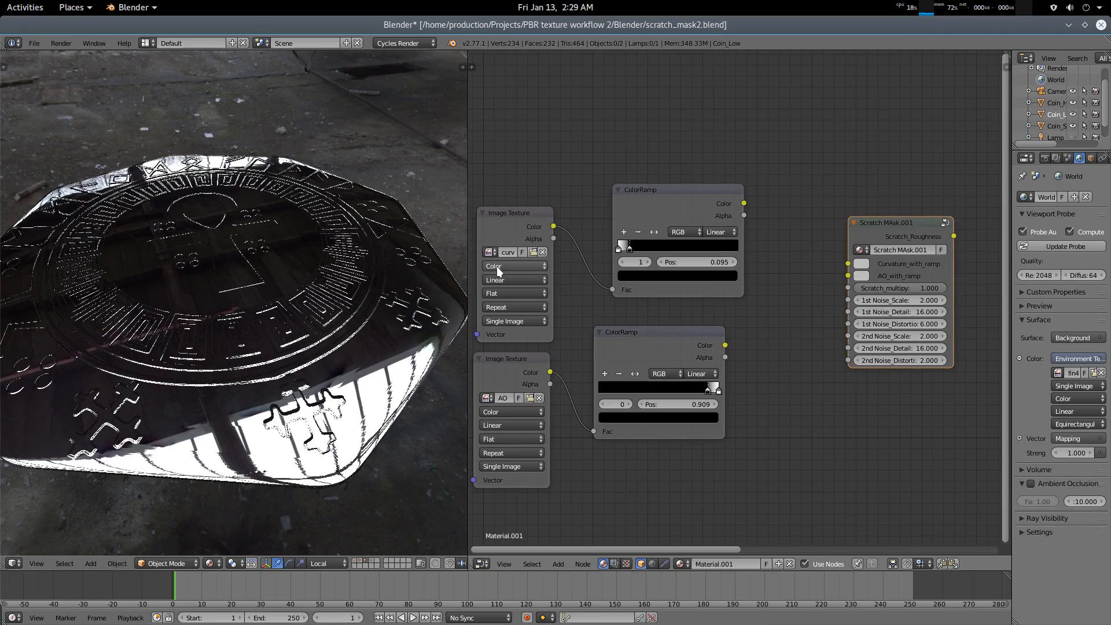
drag(743, 203, 847, 263)
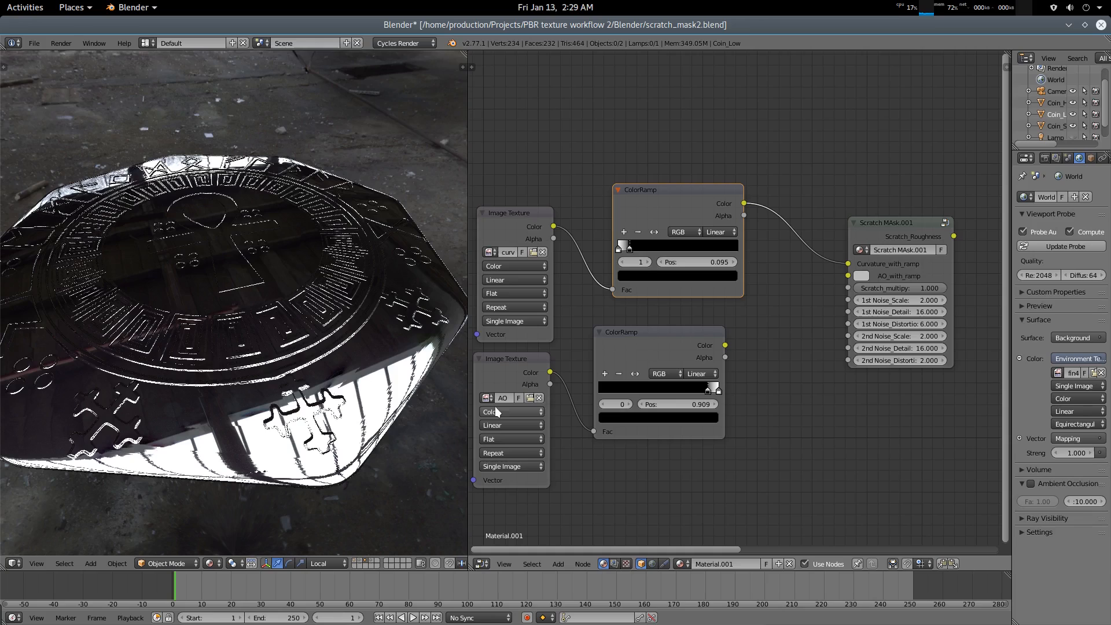
drag(724, 345, 849, 277)
Connect the Scratch_Roughness output of Scratch MAsk.001 to the Roughness input of the Dielectric_MOD group
middle_drag(912, 395, 653, 389)
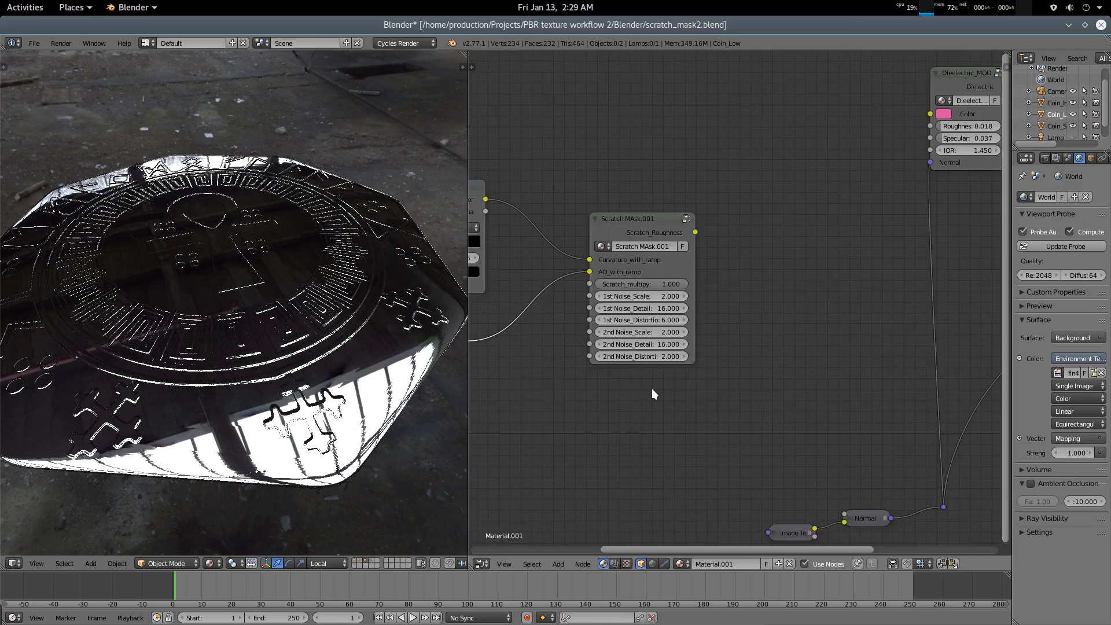
scroll(655, 388, down, 3)
middle_drag(705, 350, 657, 337)
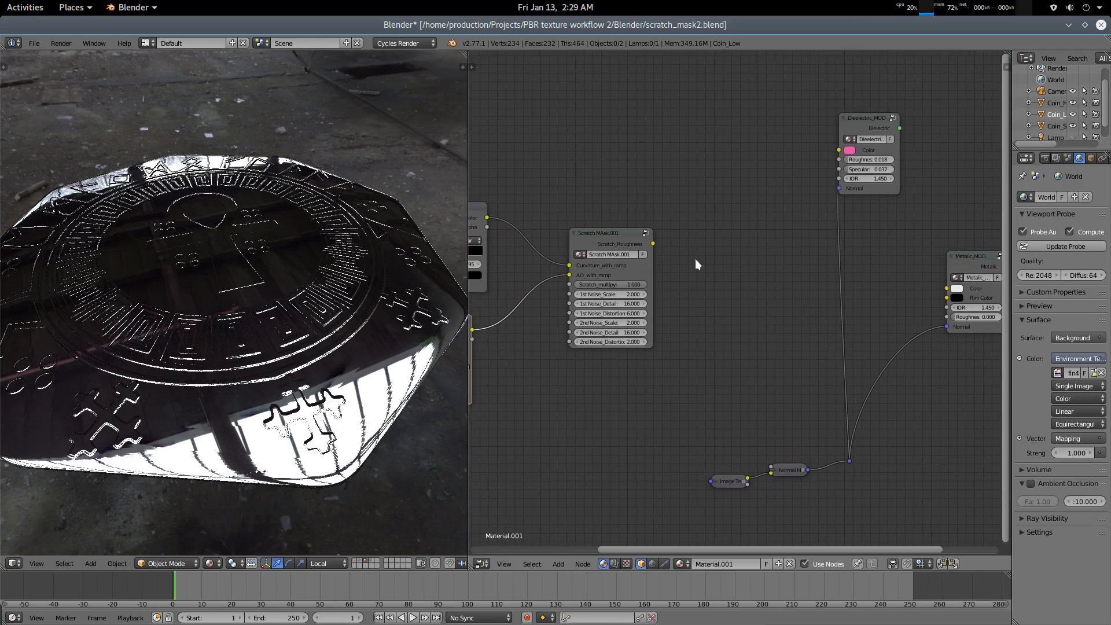
drag(652, 243, 838, 159)
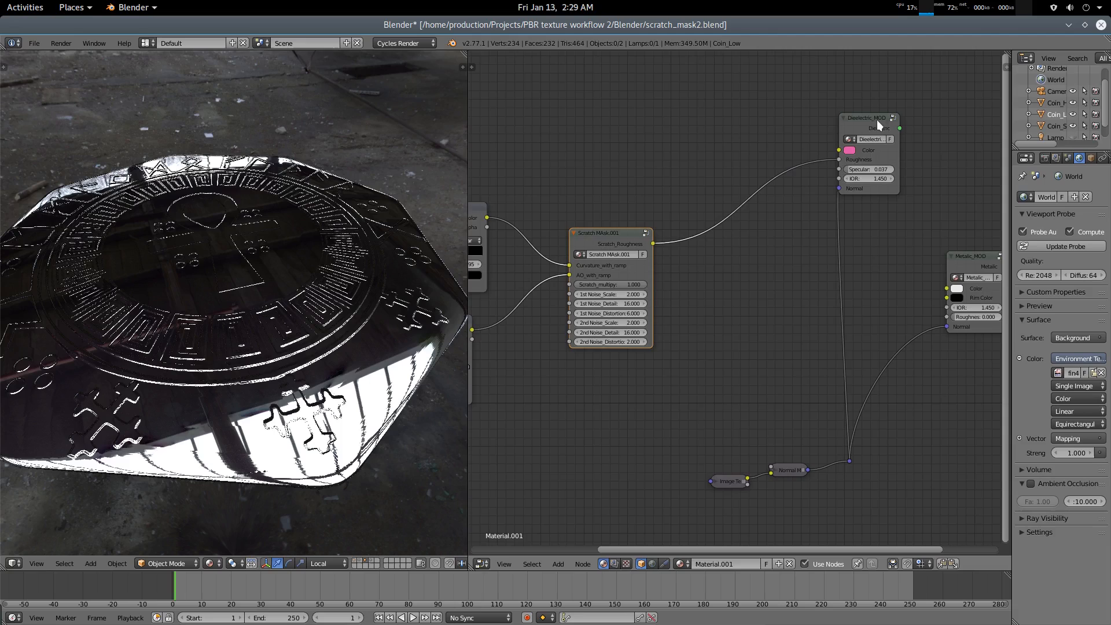
scroll(838, 175, up, 1)
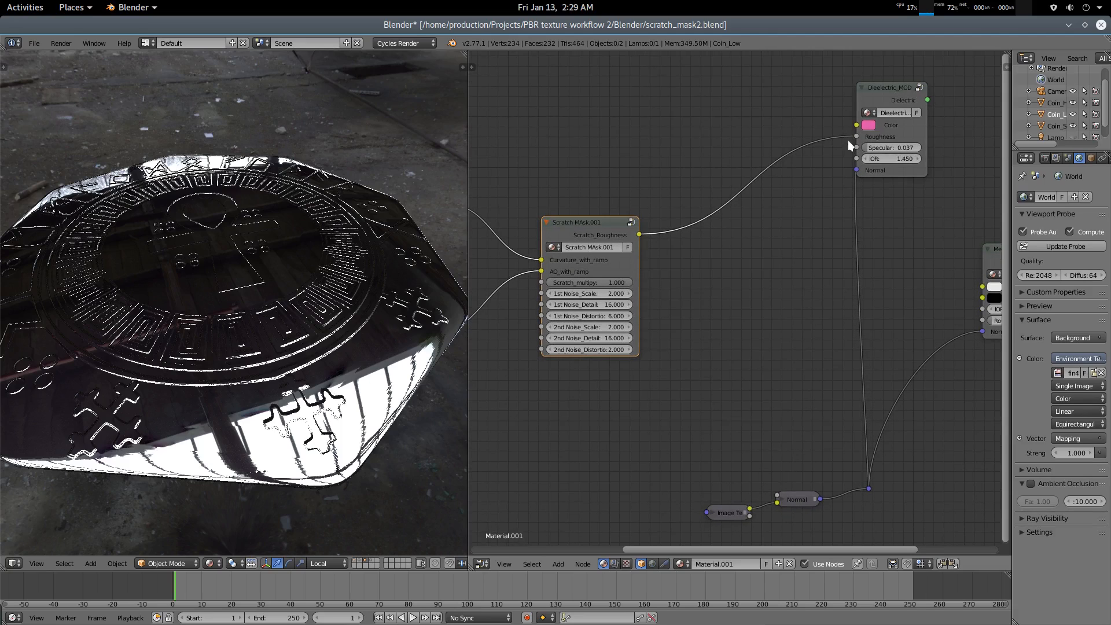
Add an RGB node in the free space above the link to the Dielectric_MOD group
middle_drag(772, 255, 772, 311)
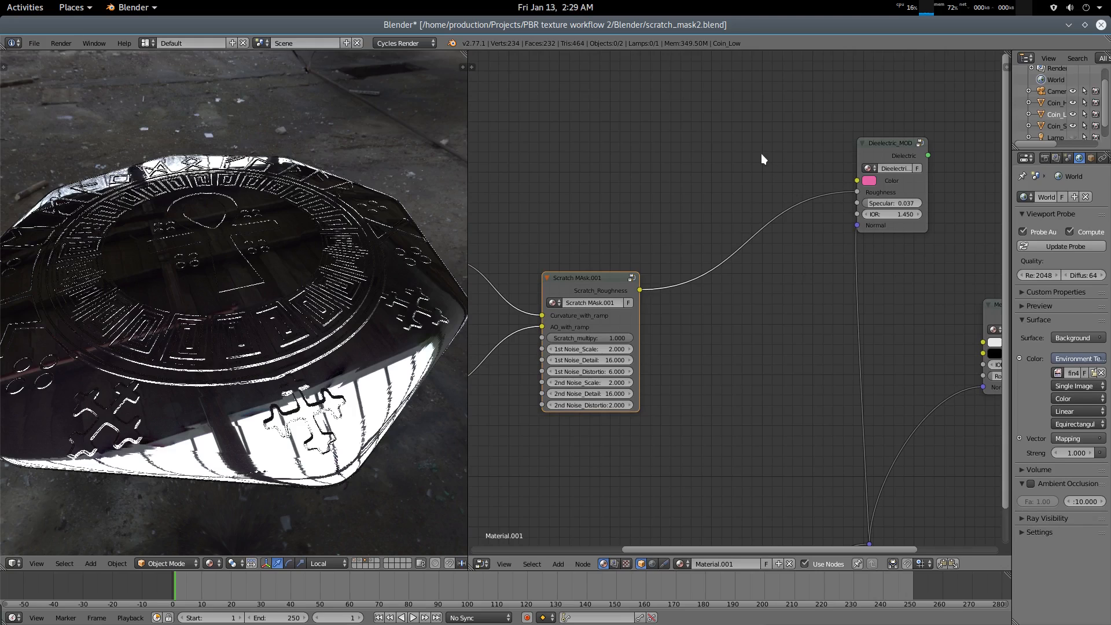
key(shift+a)
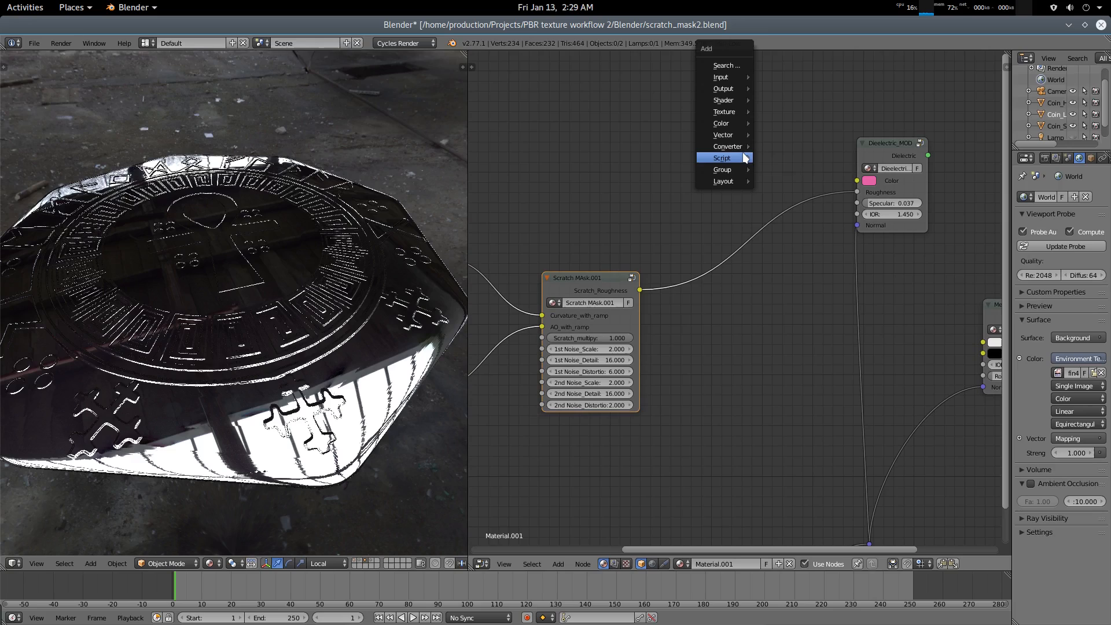
mouse_move(747, 76)
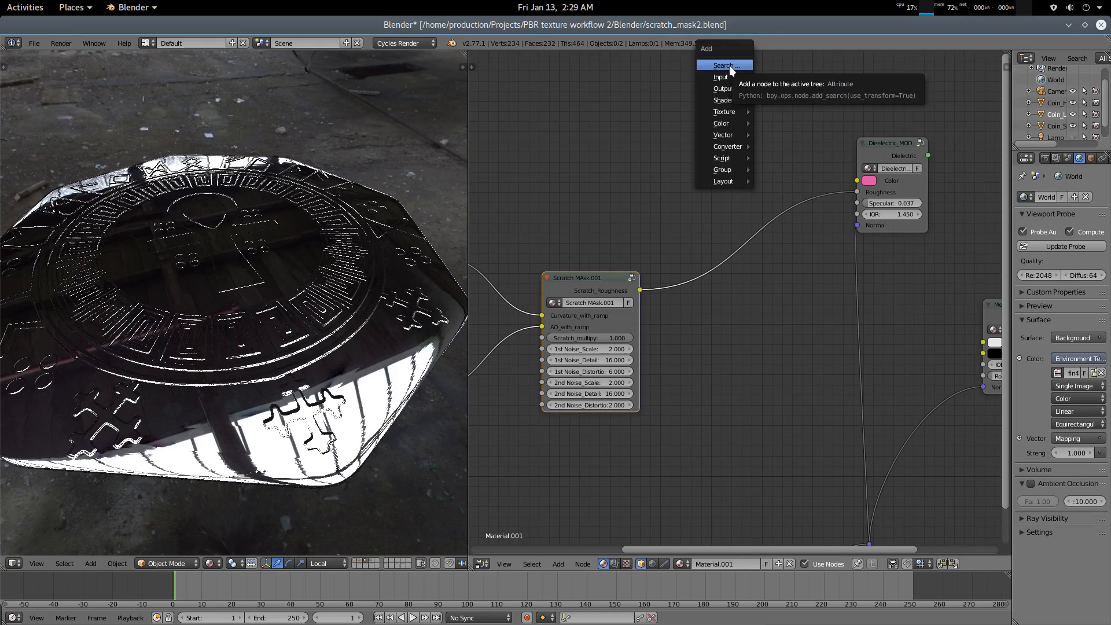
click(729, 65)
text(rgb)
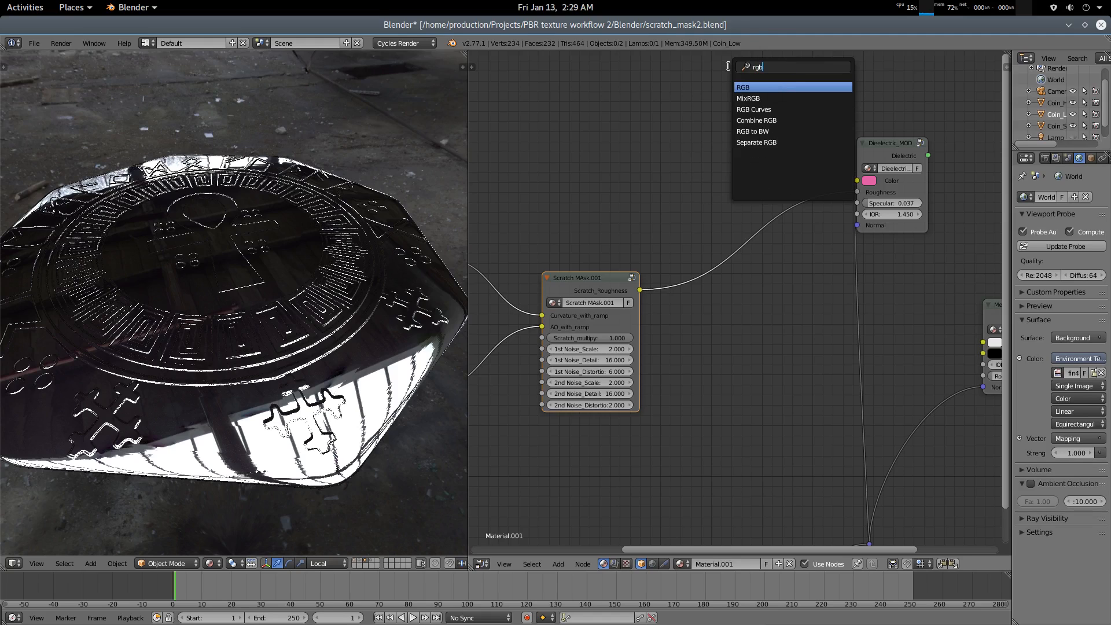
key(Return)
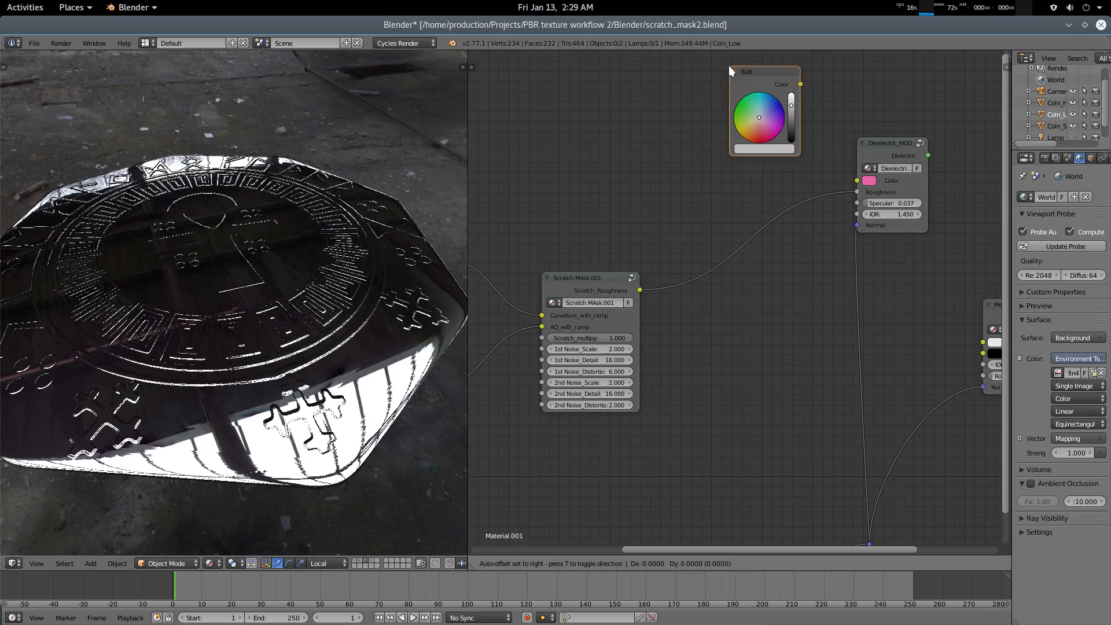
click(708, 99)
Connect the RGB node's Color to the Metalic_MOD Roughness input and darken the colour to a dark grey
middle_drag(846, 211, 723, 181)
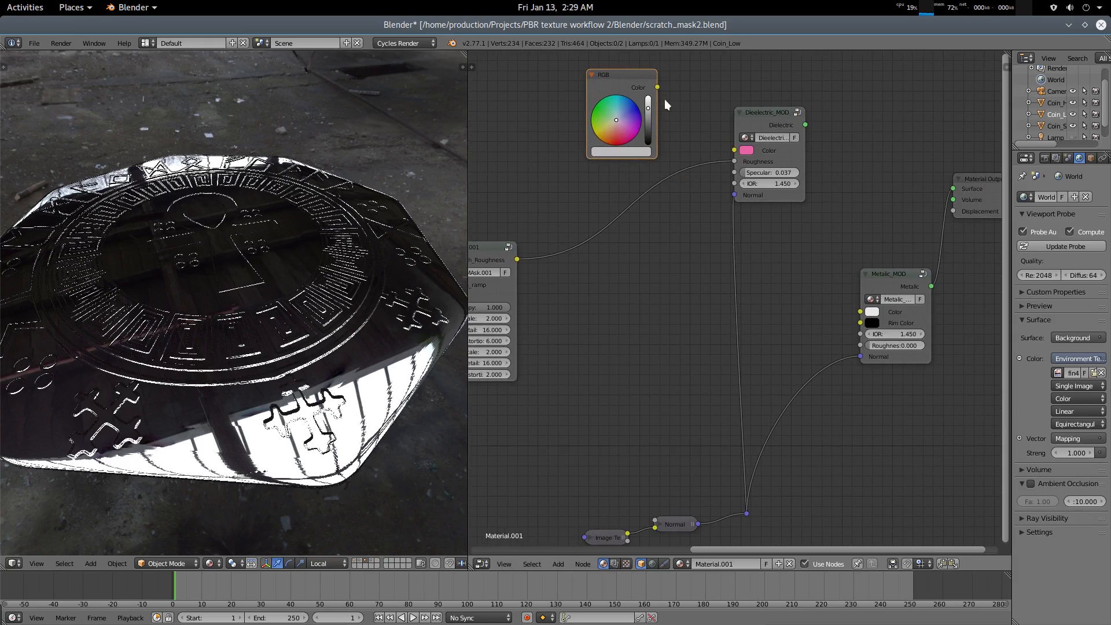
drag(658, 88, 860, 345)
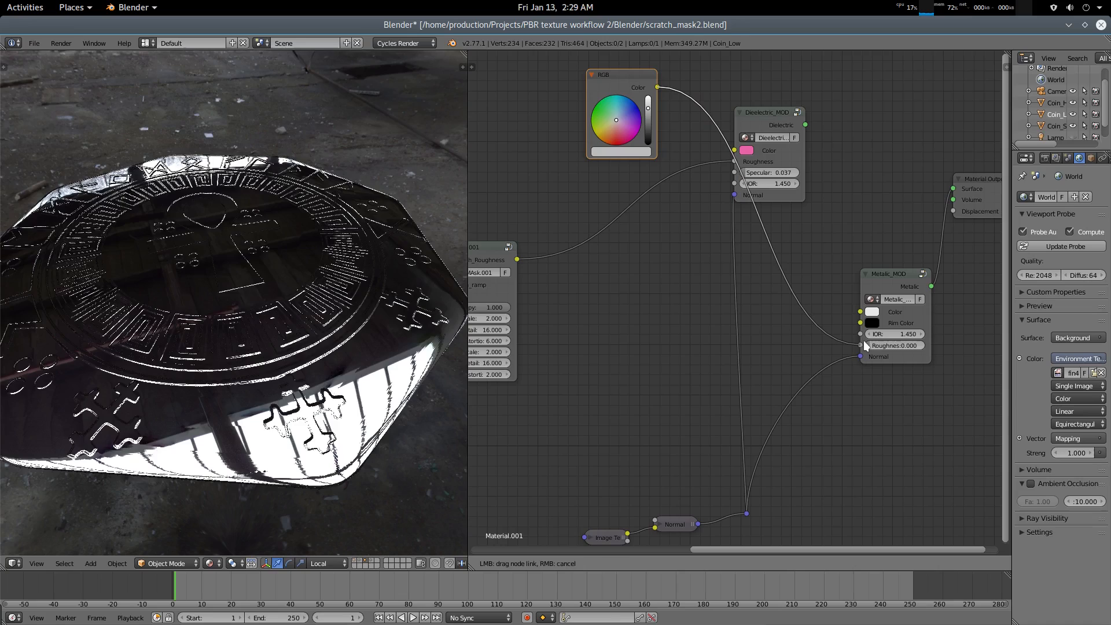
drag(648, 108, 648, 132)
Connect the Scratch_Roughness output to the Metalic_MOD Roughness input in place of the RGB colour
middle_drag(654, 303, 593, 253)
drag(584, 254, 928, 342)
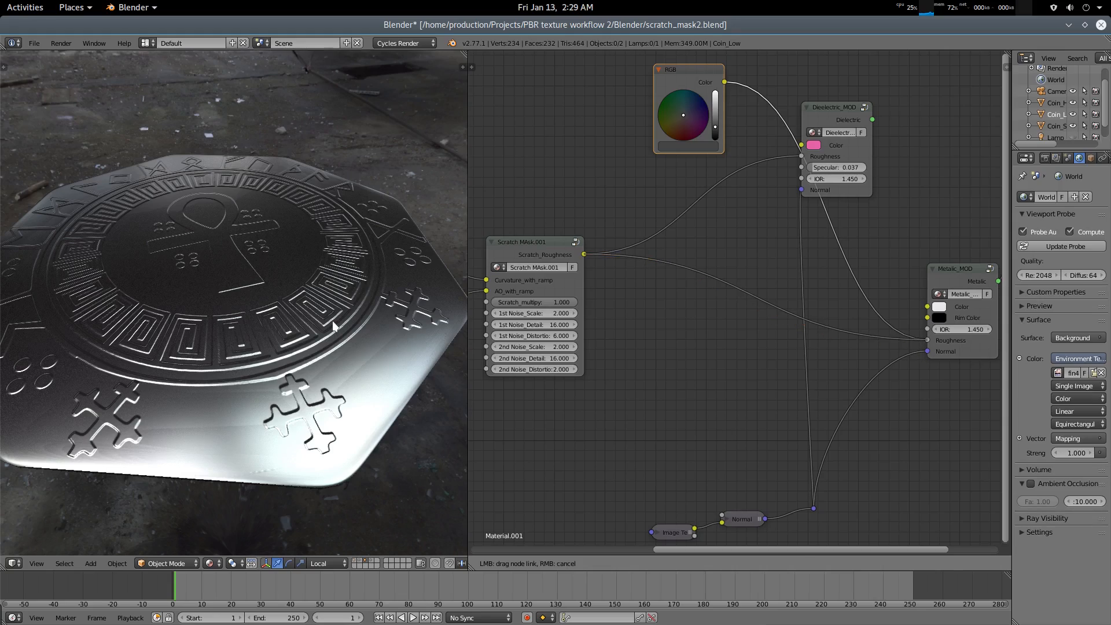
Test the Scratch_multipy value of the Scratch MAsk.001 group at 1.000 and examine the coin's scratches from close up and from above
mouse_move(329, 324)
middle_down()
mouse_move(322, 345)
mouse_move(318, 332)
middle_up()
scroll(321, 344, up, 3)
middle_drag(640, 358, 781, 365)
scroll(657, 424, up, 2)
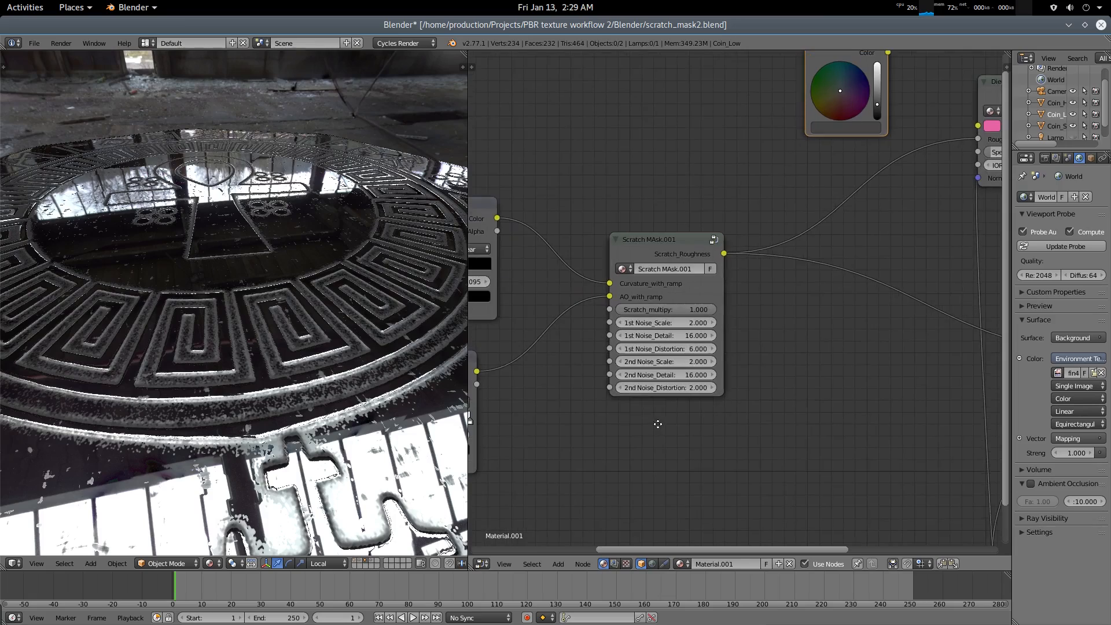
middle_drag(657, 424, 695, 411)
scroll(656, 404, up, 1)
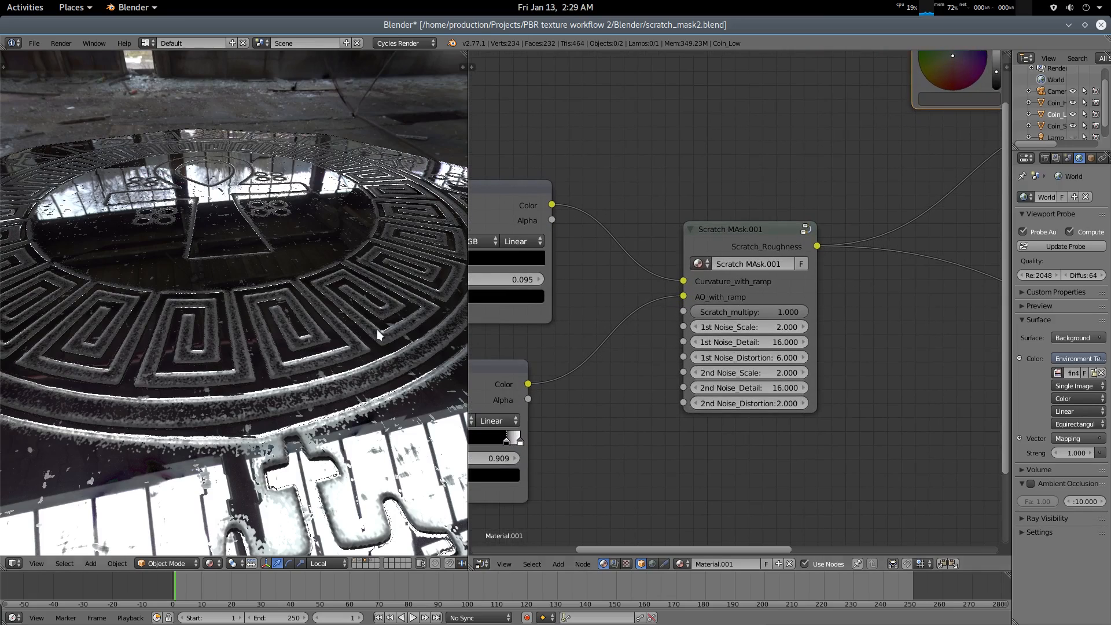
middle_drag(377, 331, 378, 354)
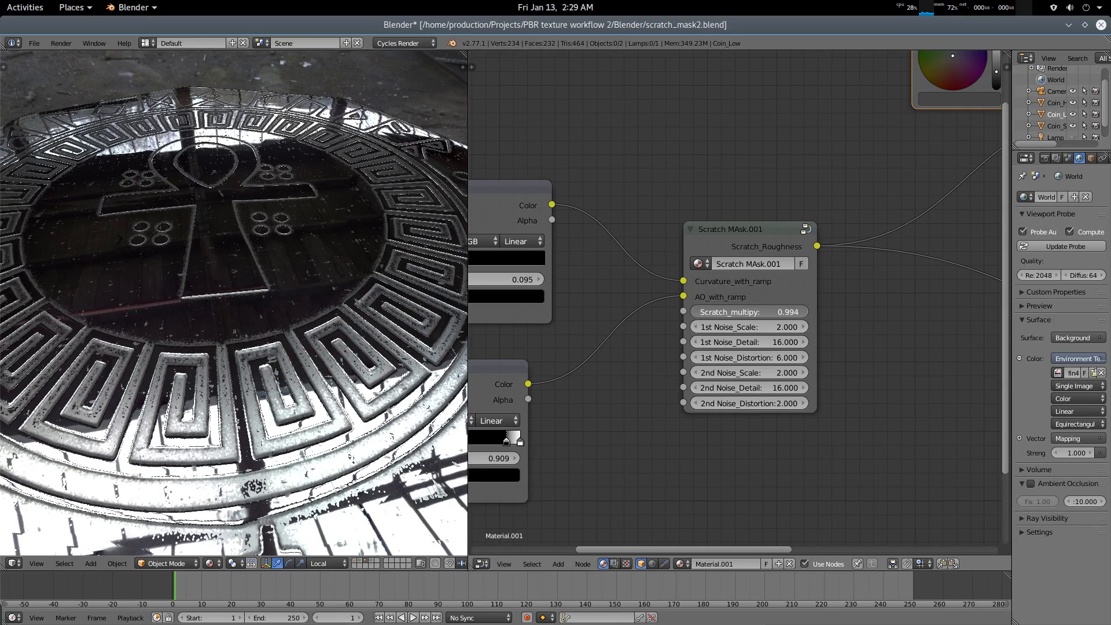
mouse_move(803, 311)
mouse_down()
mouse_move(692, 311)
mouse_move(804, 312)
mouse_up()
scroll(313, 235, down, 3)
middle_drag(280, 362, 279, 397)
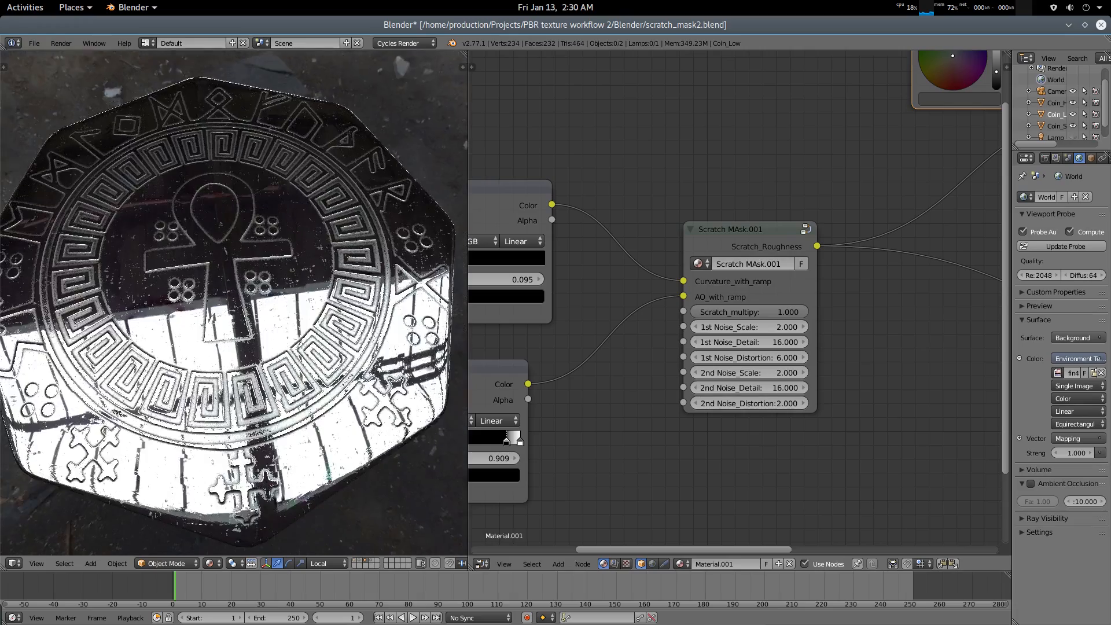
scroll(251, 264, up, 3)
middle_drag(226, 281, 224, 245)
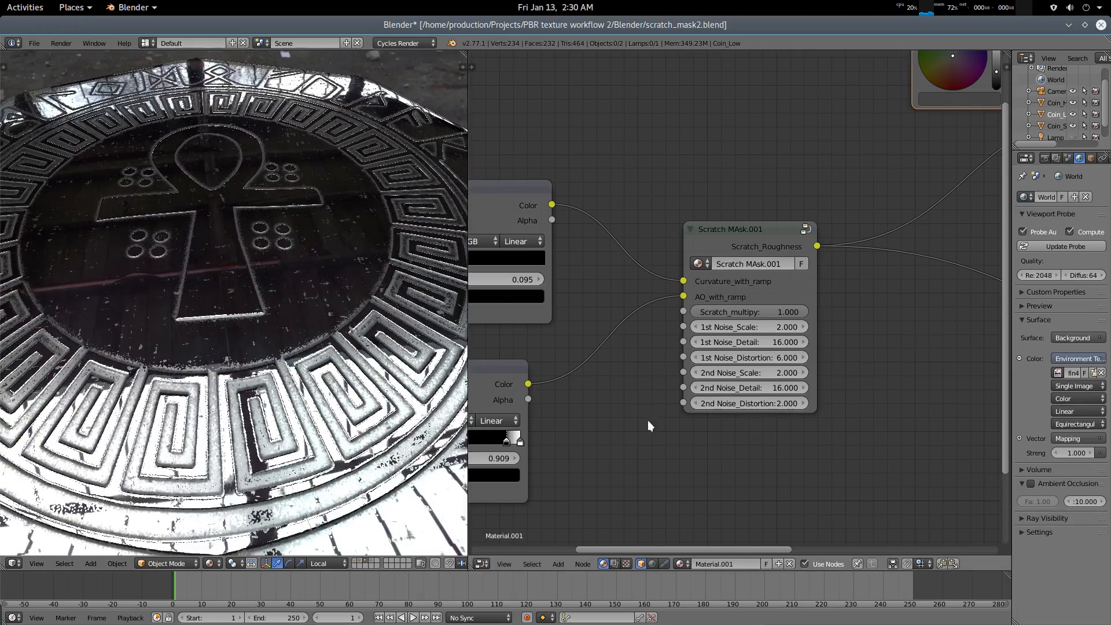
scroll(647, 415, up, 1)
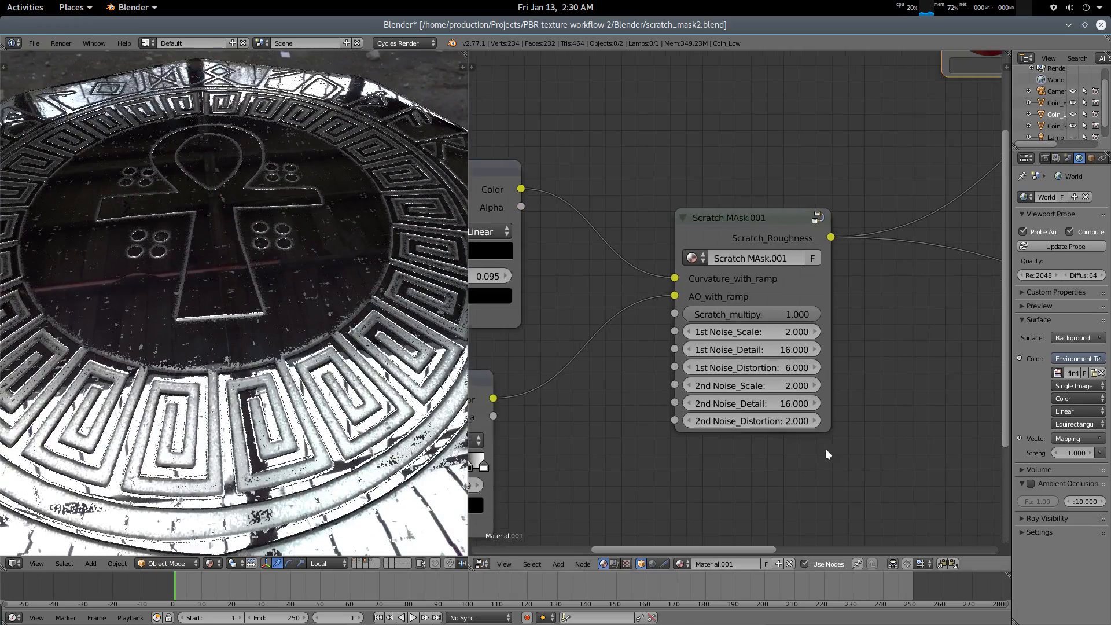
Try a 1st Noise_Scale of 10 on the Scratch MAsk.001 group and inspect the coin
click(796, 331)
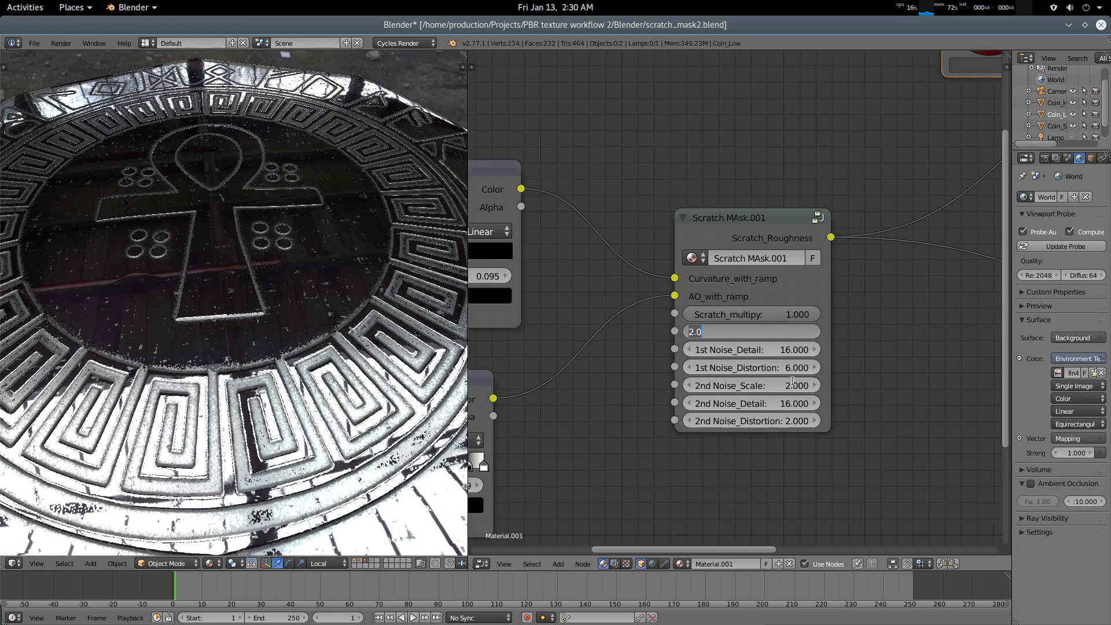
text(10)
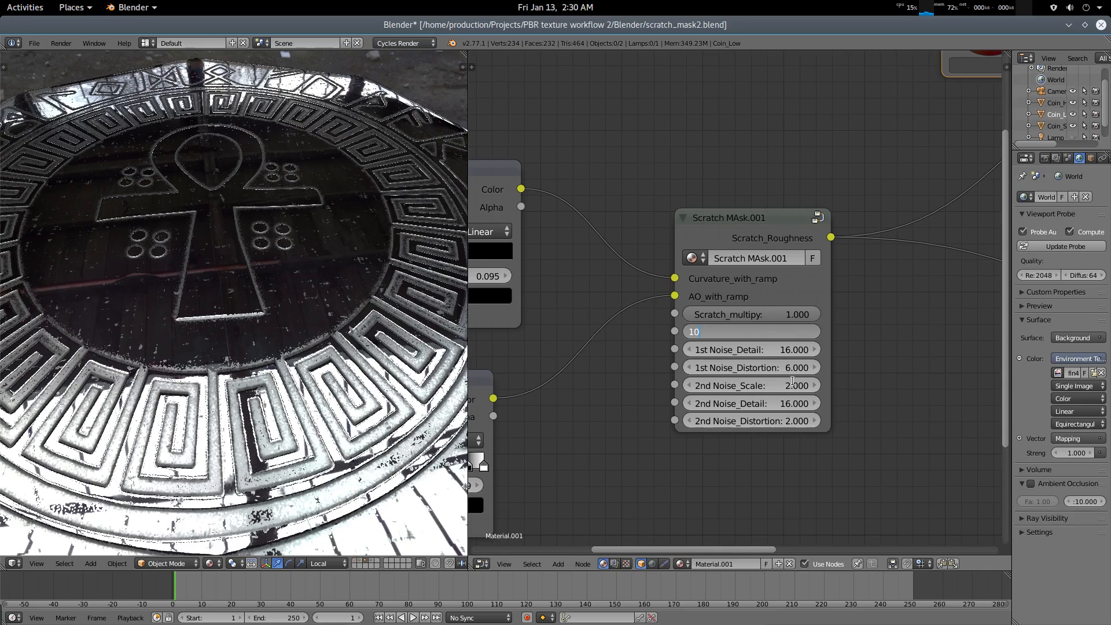
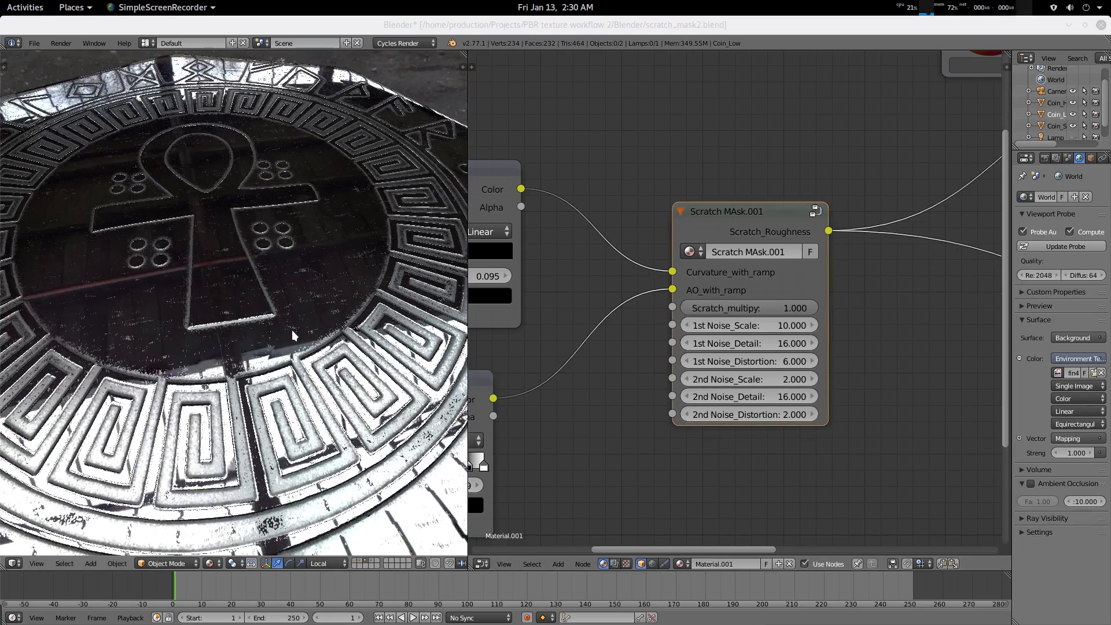
mouse_move(293, 331)
middle_down()
mouse_move(291, 363)
mouse_move(304, 327)
middle_up()
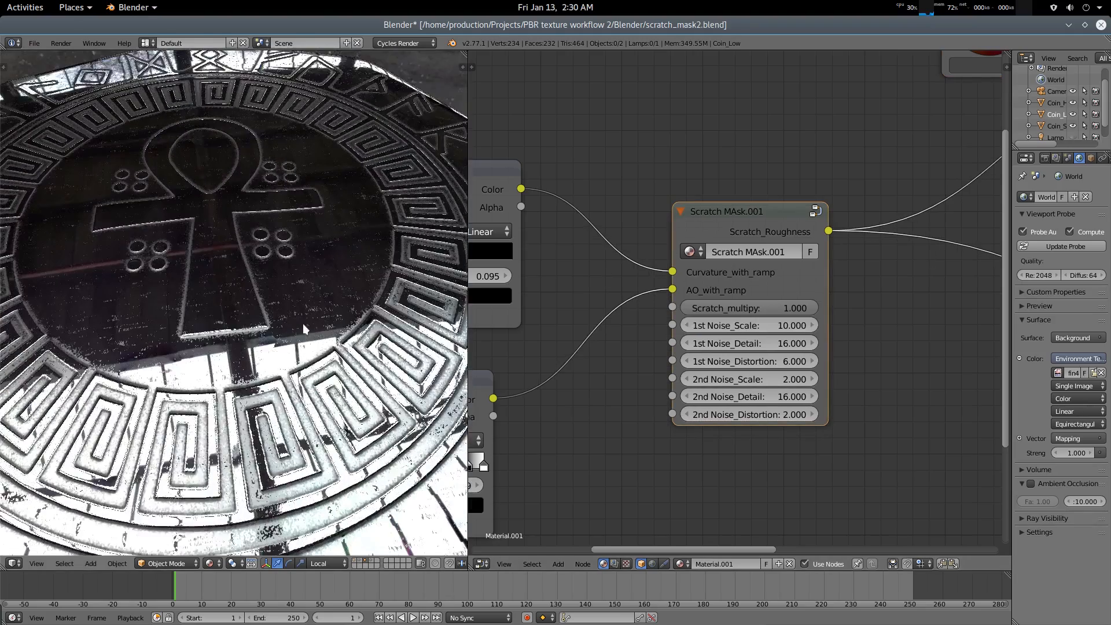
Set the 1st Noise_Scale of the Scratch MAsk.001 group to 5
click(788, 325)
text(5)
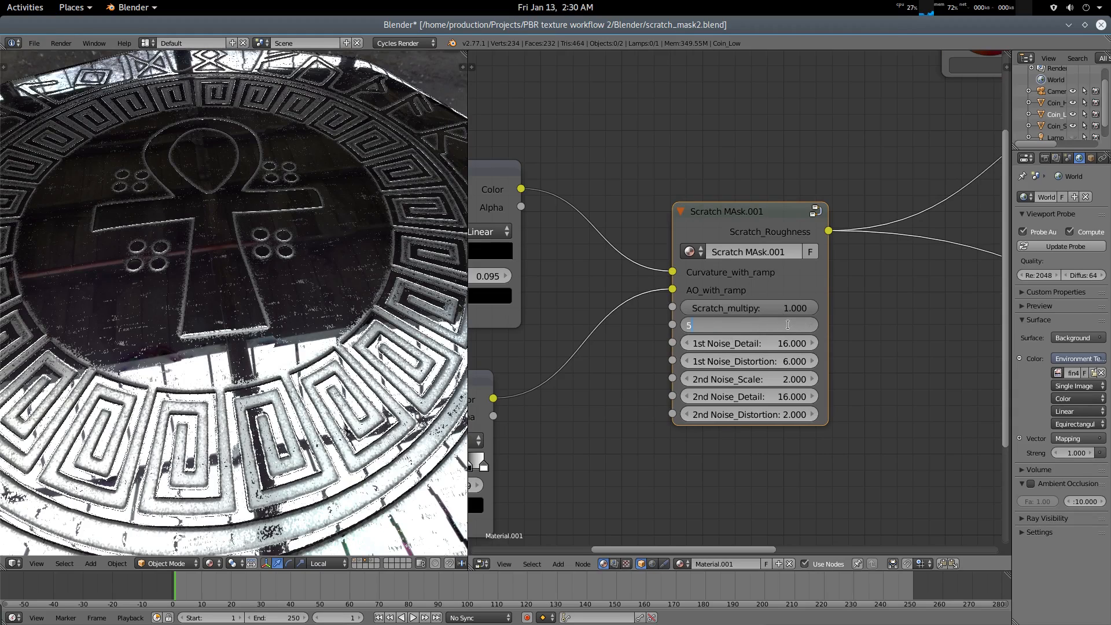
key(Return)
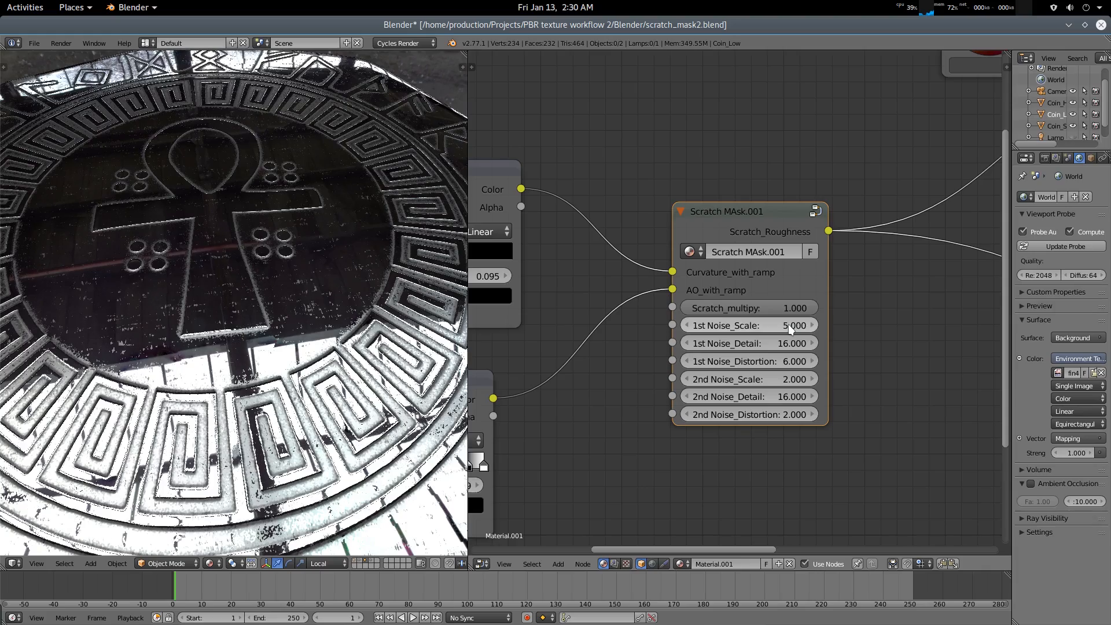
Examine the noise scratches on the whole coin and close up around the ankh from different angles
middle_drag(314, 298, 315, 342)
middle_drag(320, 385, 324, 362)
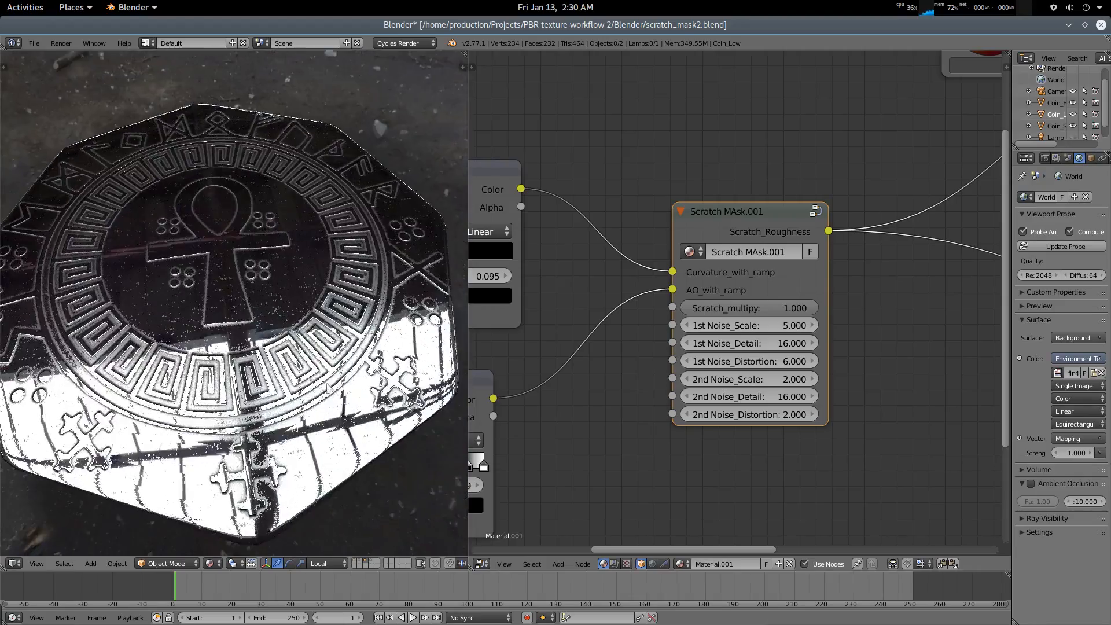
middle_drag(259, 456, 303, 418)
middle_drag(277, 363, 240, 414)
scroll(255, 370, up, 4)
middle_drag(272, 324, 314, 297)
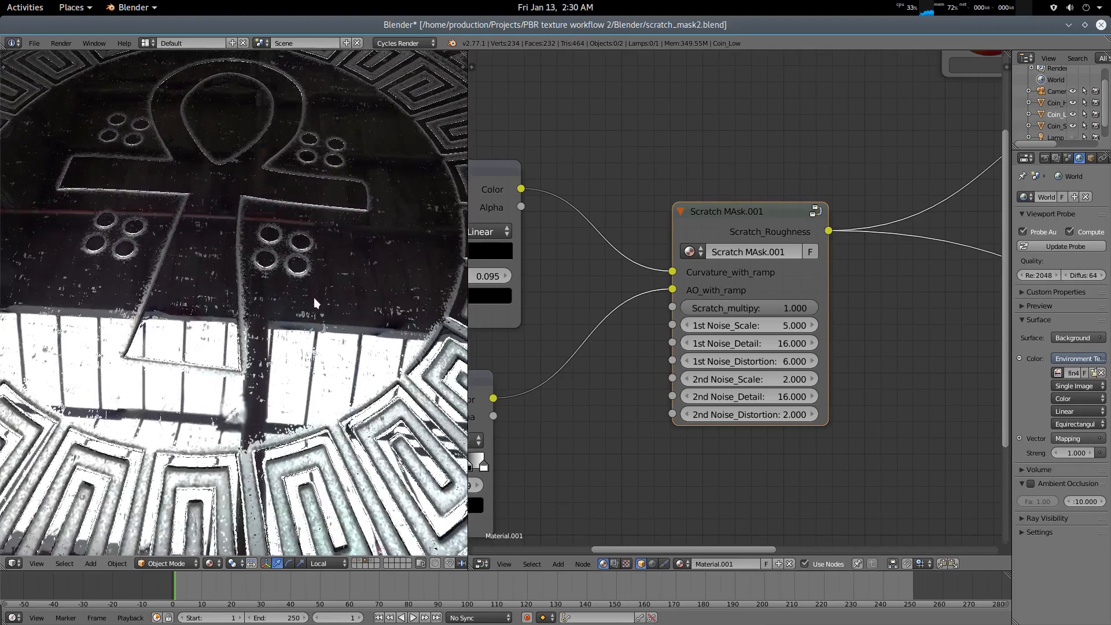
middle_drag(740, 451, 730, 442)
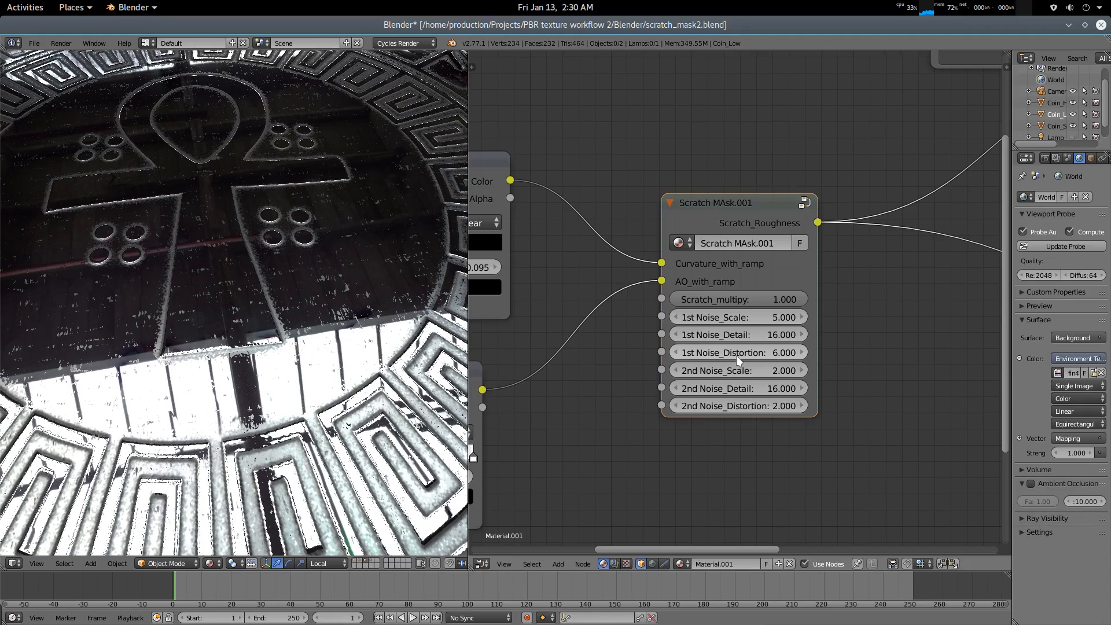
Move the RGB node into the free space below the link from Scratch MAsk.001 to Metalic_MOD
middle_drag(897, 365, 705, 412)
scroll(706, 411, down, 6)
middle_drag(757, 379, 656, 364)
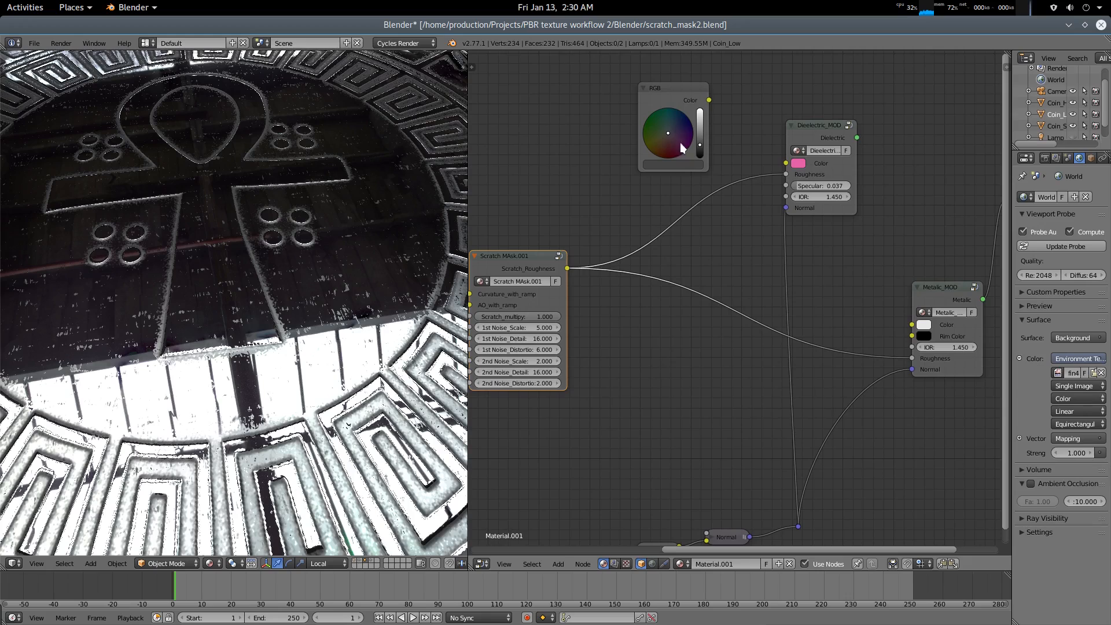
drag(656, 89, 672, 360)
scroll(752, 370, up, 2)
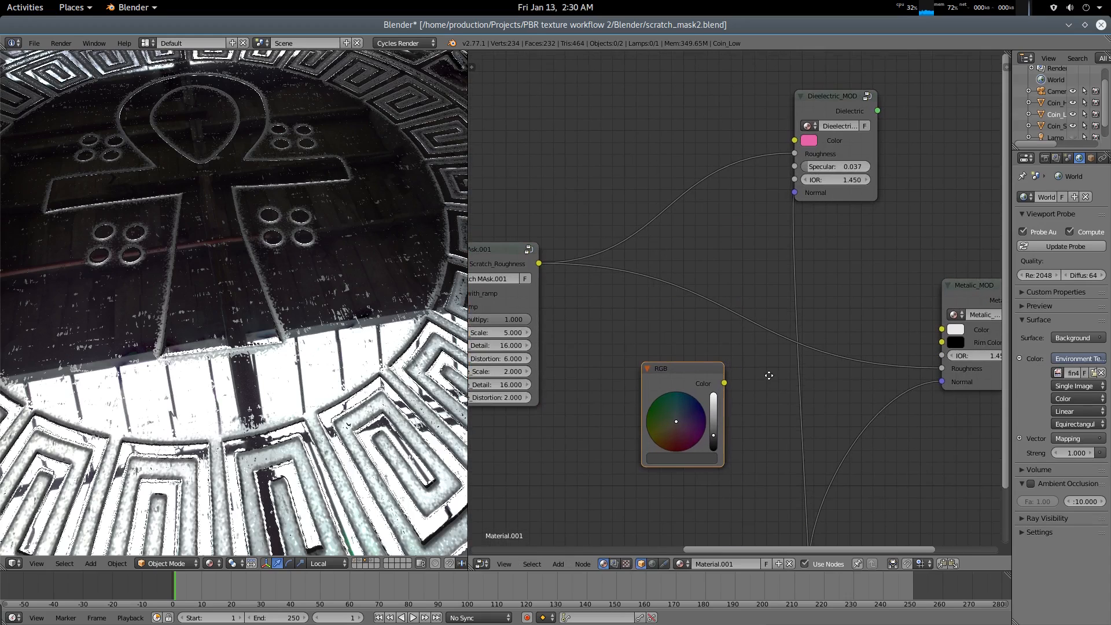
Add a MixRGB node on the link between Scratch_Roughness and the Metalic_MOD Roughness input
key(shift+a)
click(767, 366)
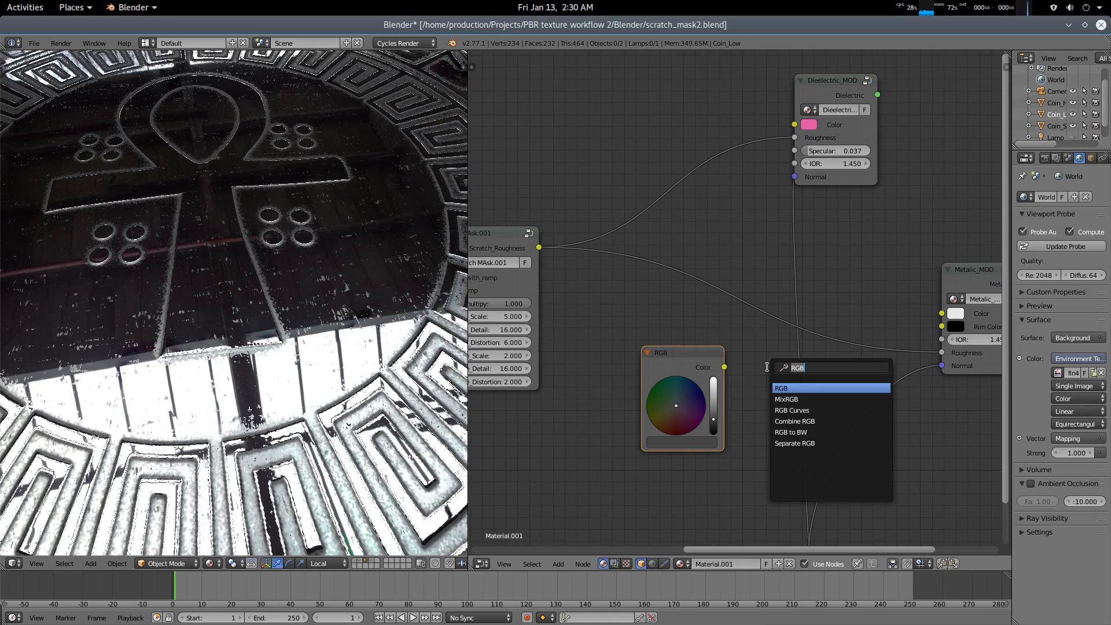
text(mi)
key(Down)
key(Down)
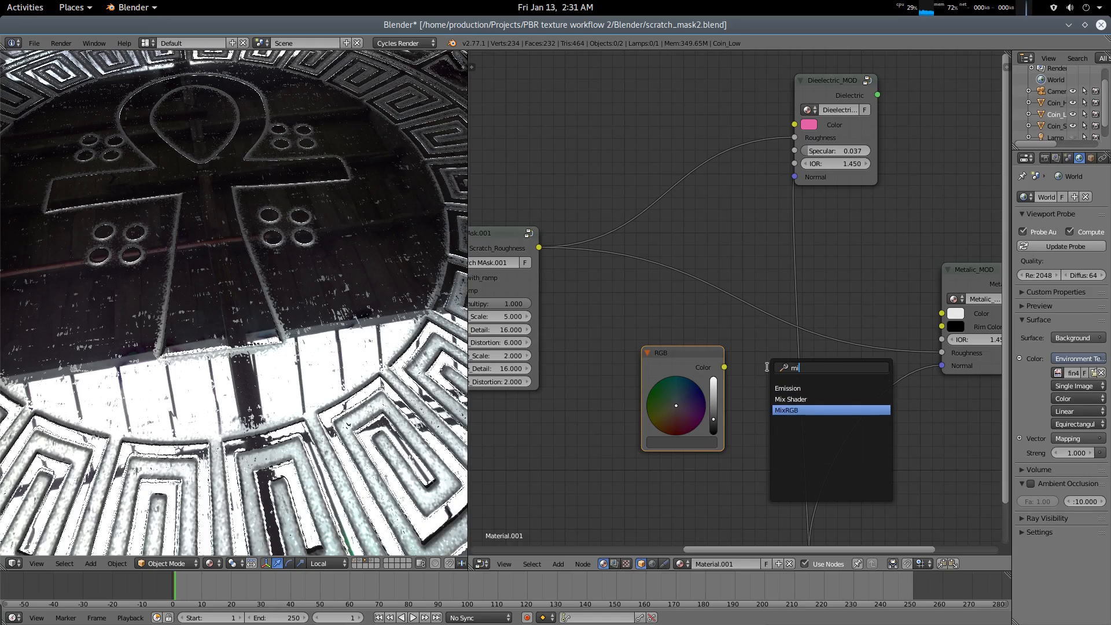
key(Return)
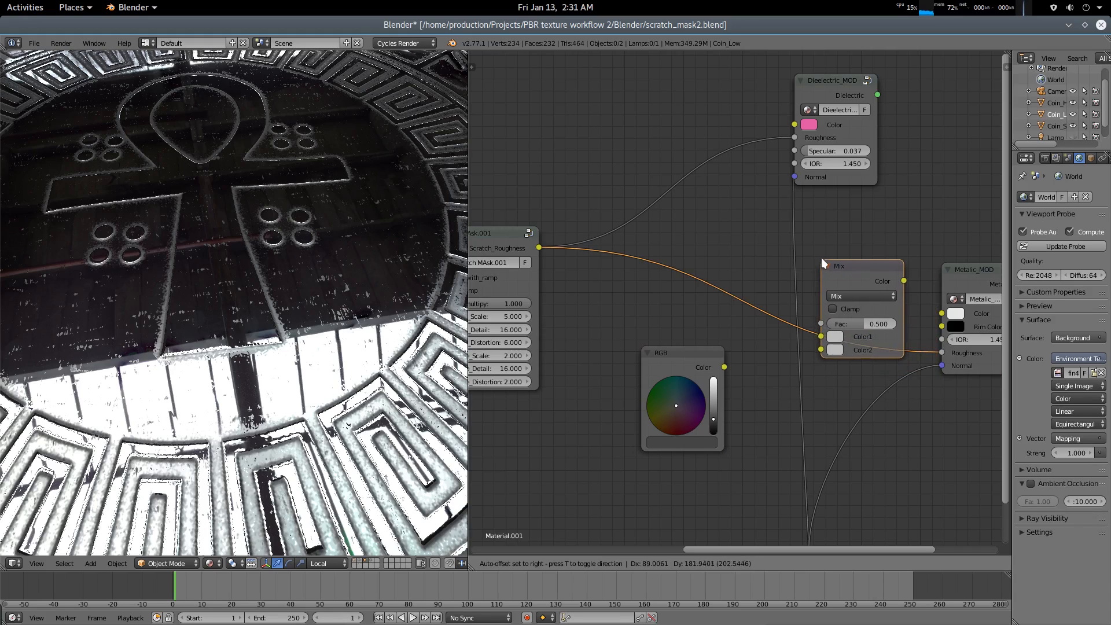
click(839, 396)
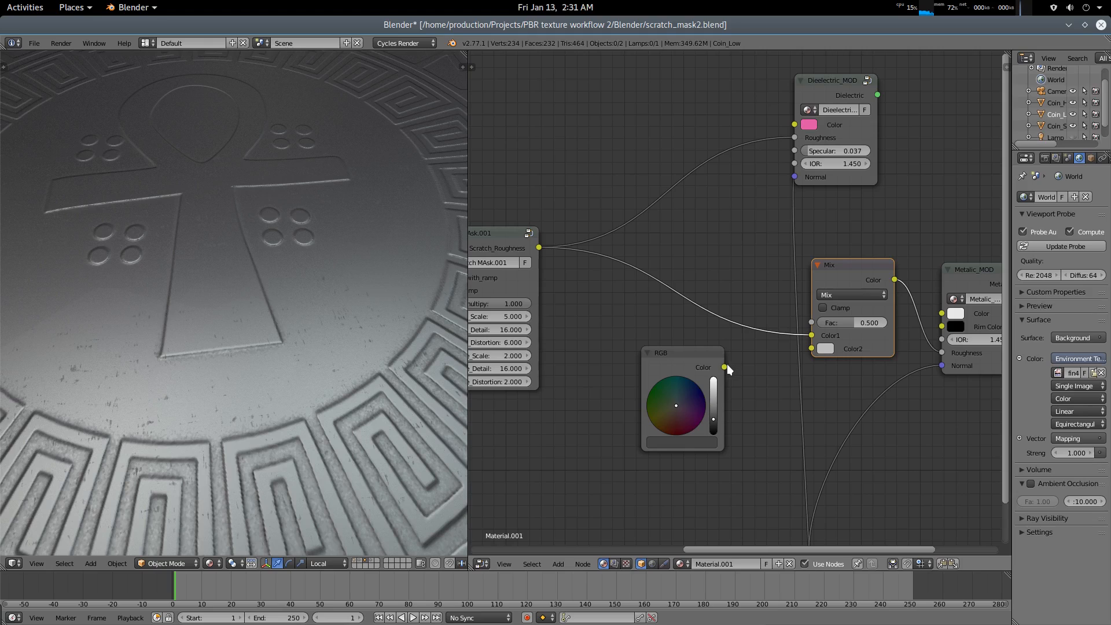
Connect the RGB node's Color to the Mix node's Color2 input and check the coin's reflections
drag(726, 366, 812, 348)
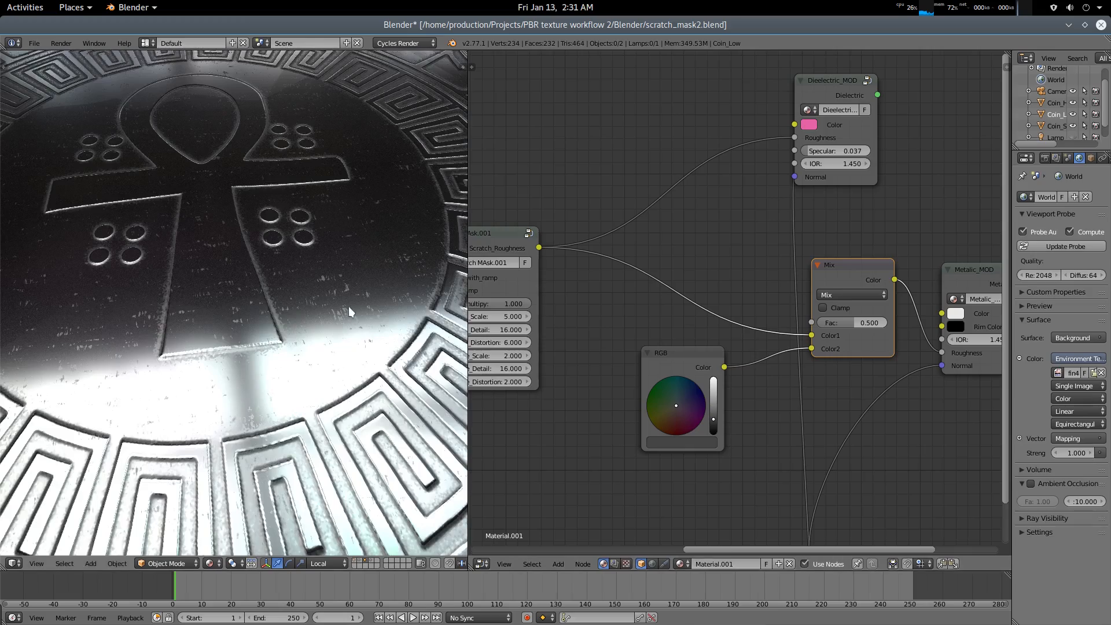
scroll(317, 355, down, 5)
middle_drag(300, 347, 337, 299)
middle_drag(307, 375, 260, 409)
scroll(279, 289, up, 1)
middle_drag(276, 285, 267, 257)
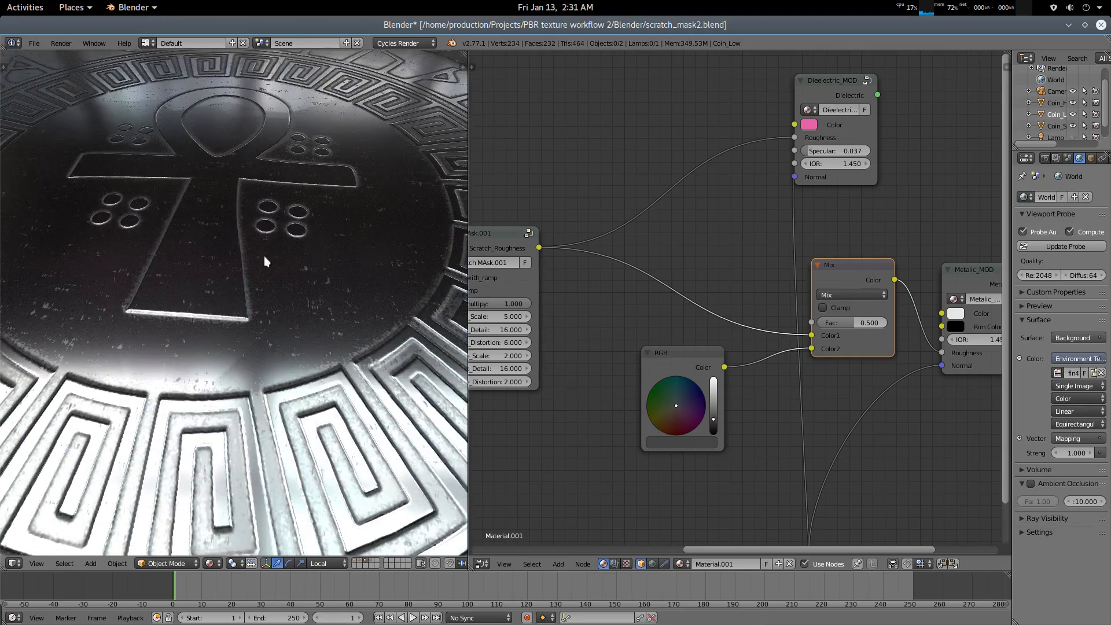
Change the Mix node's blend type to Screen and set its Fac to 1.000
click(853, 296)
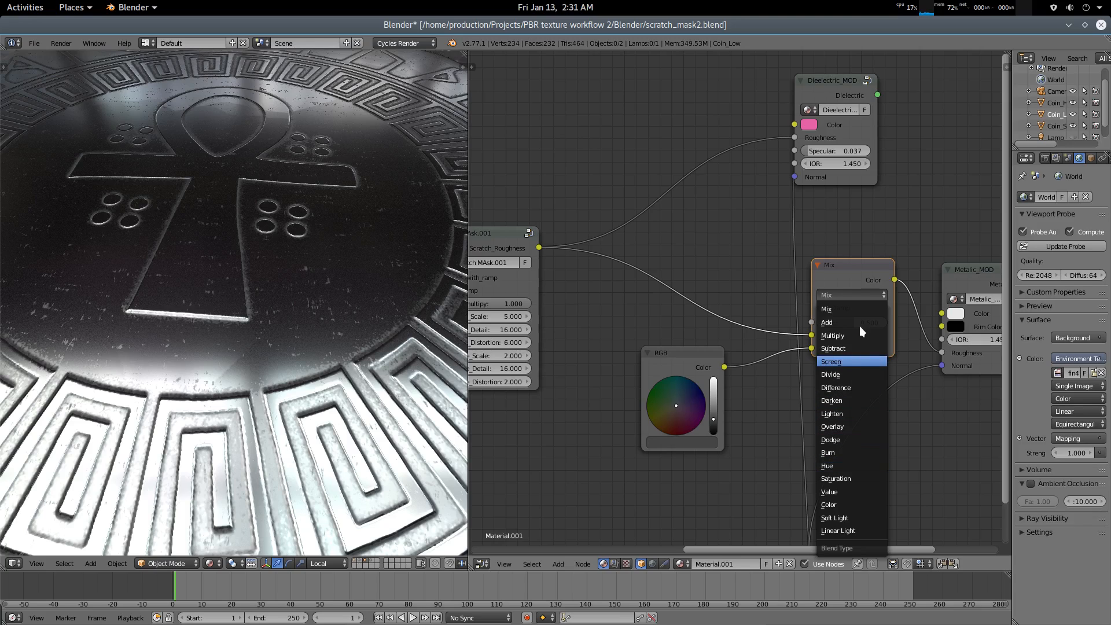
key(Return)
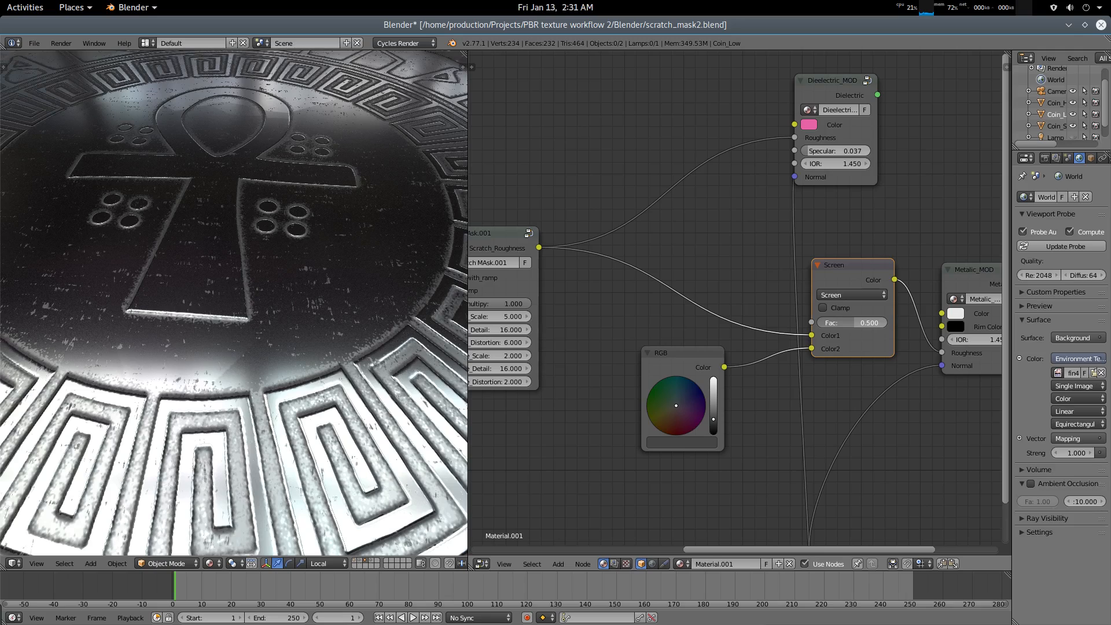
drag(853, 323, 857, 323)
drag(857, 323, 862, 322)
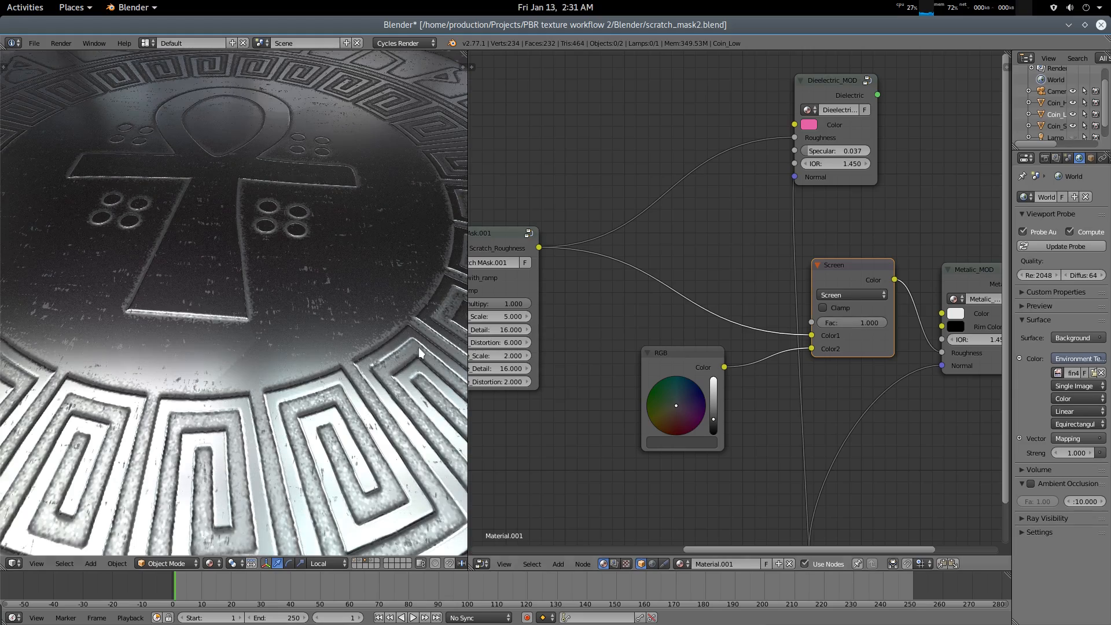
middle_drag(307, 295, 278, 324)
scroll(267, 371, down, 4)
scroll(294, 335, up, 2)
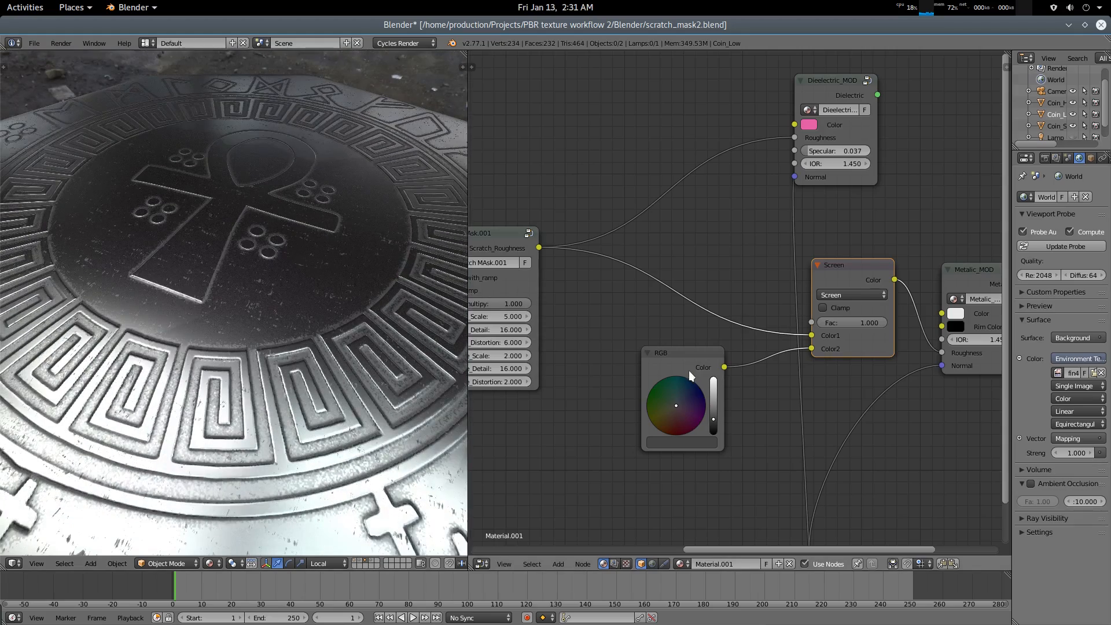
Move the RGB node lower and farther from the Screen node, then view the coin from above
drag(692, 352, 647, 423)
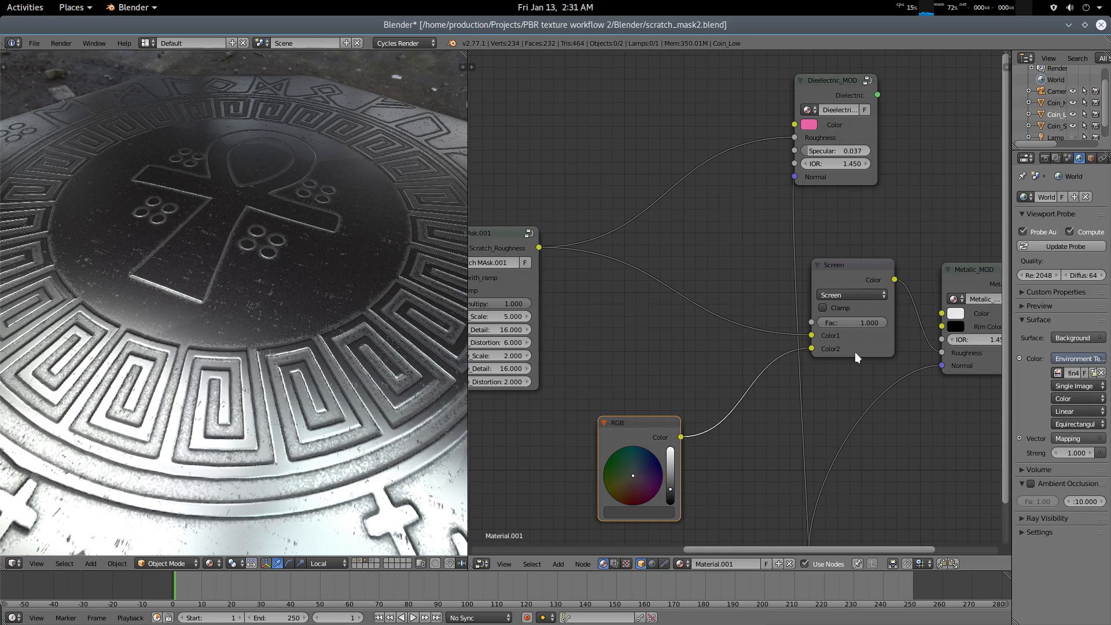
middle_drag(260, 310, 261, 211)
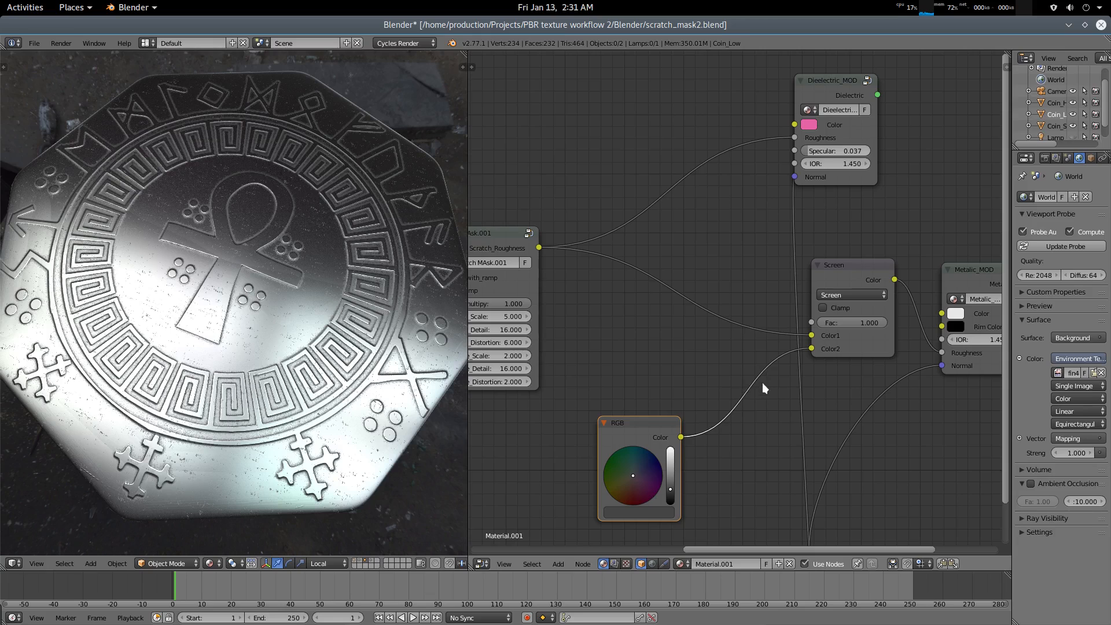
middle_drag(754, 376, 807, 332)
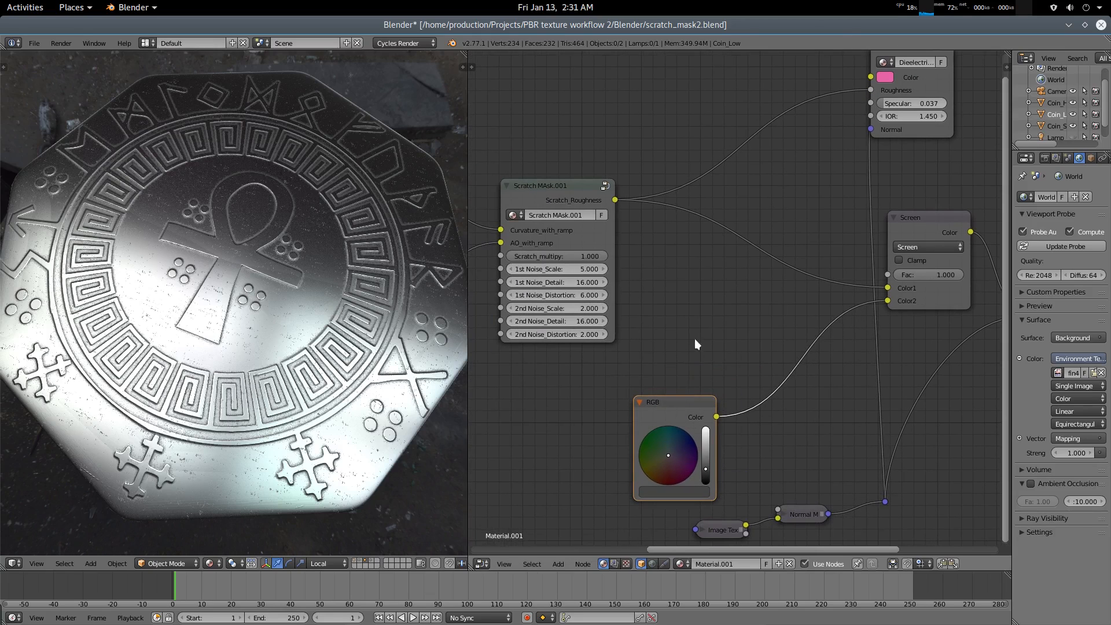
Duplicate the curvature Image Texture node and place the copy beside the RGB node
key(Home)
scroll(601, 319, down, 5)
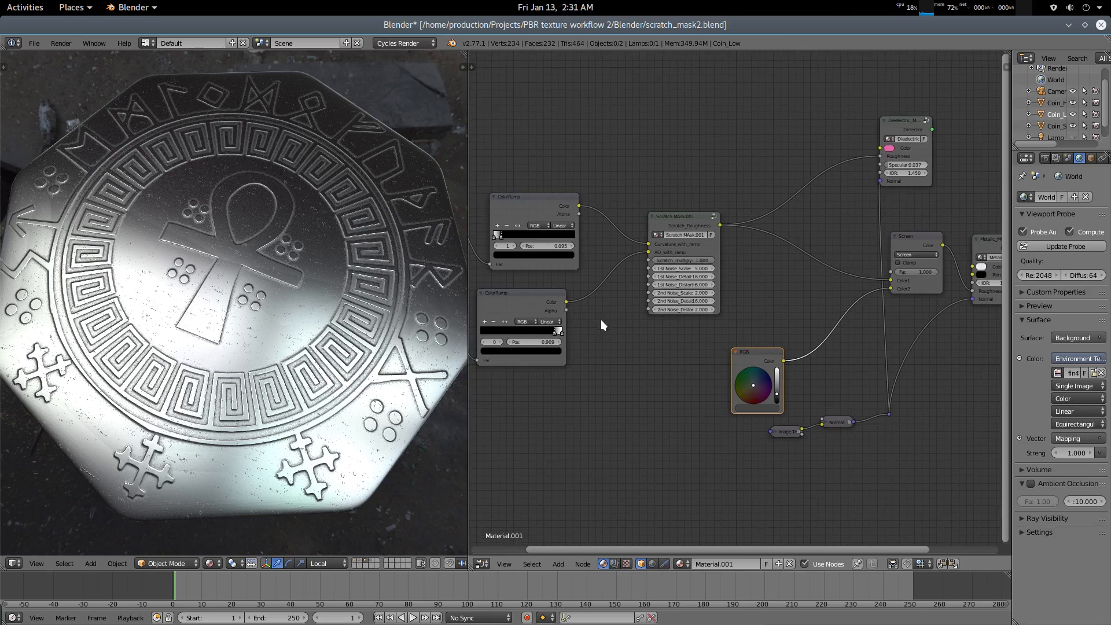
click(527, 240)
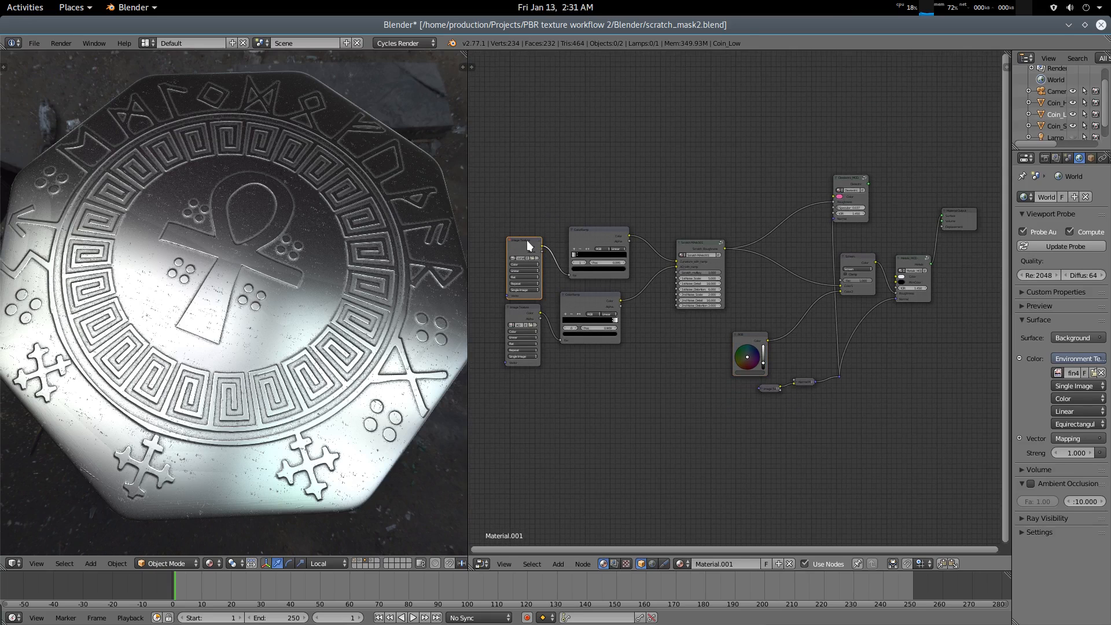
key(shift+d)
click(690, 365)
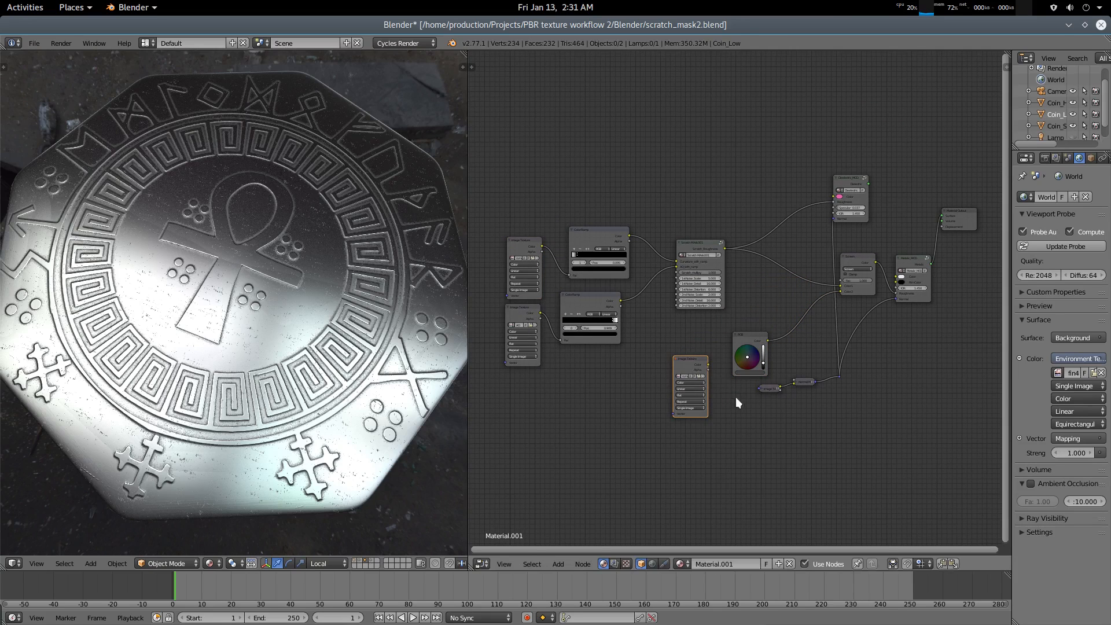
Load roughness.png from the Final Texture folder into the duplicated Image Texture node
scroll(711, 397, up, 5)
click(637, 405)
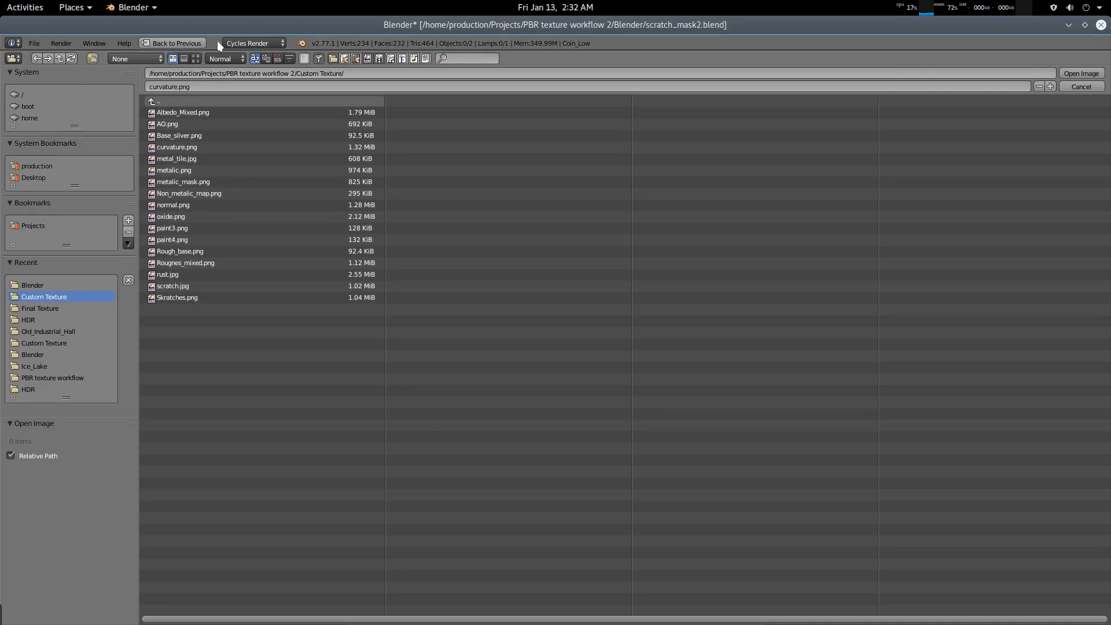
click(197, 58)
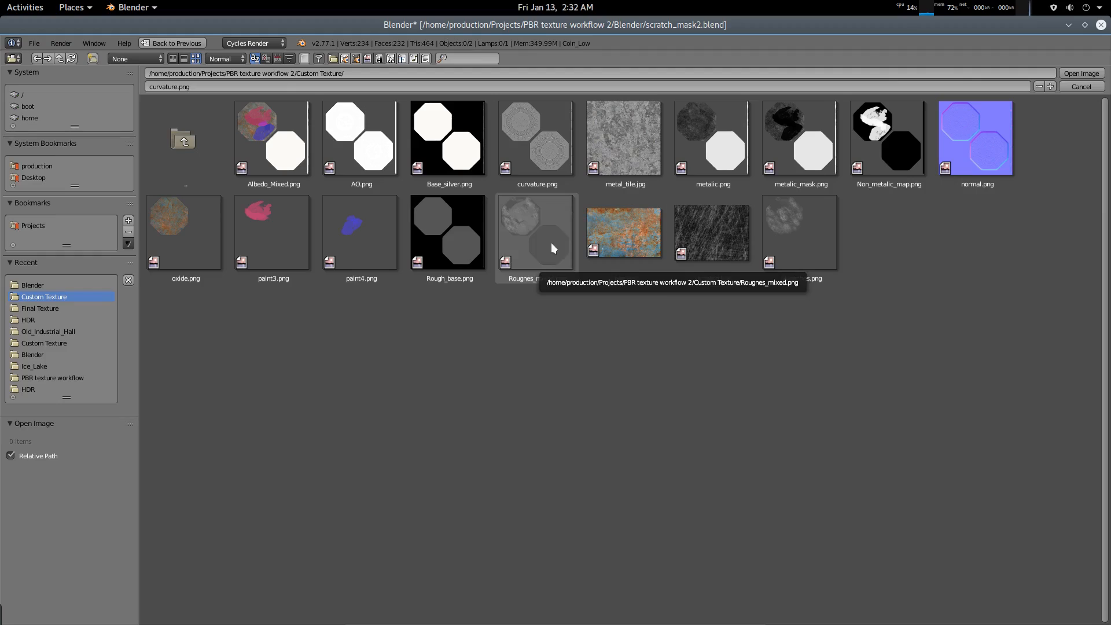
click(806, 249)
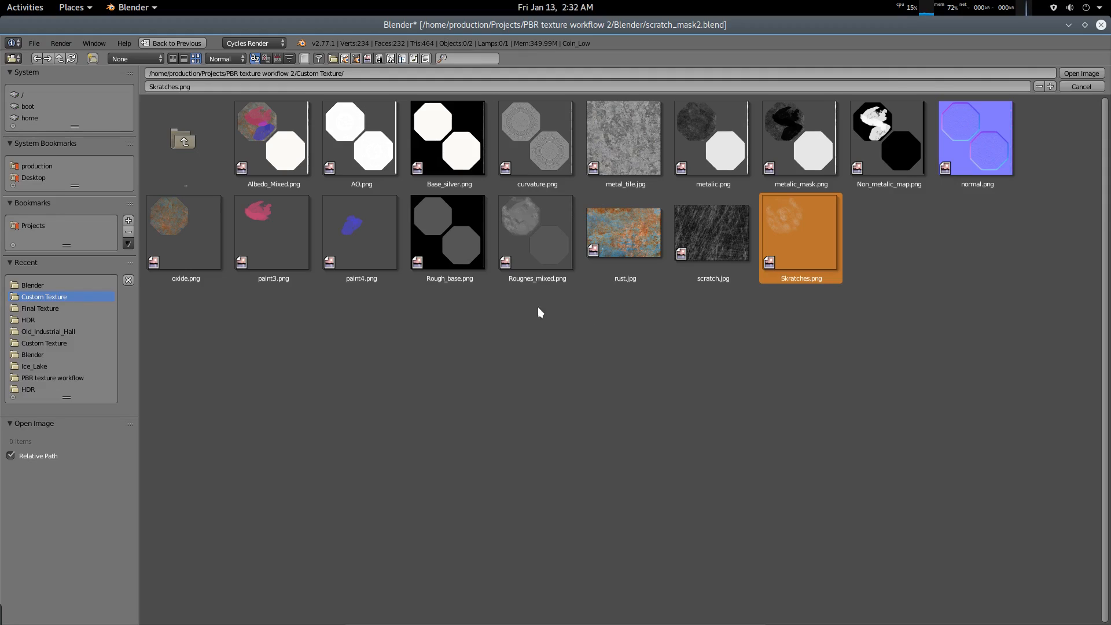
click(467, 245)
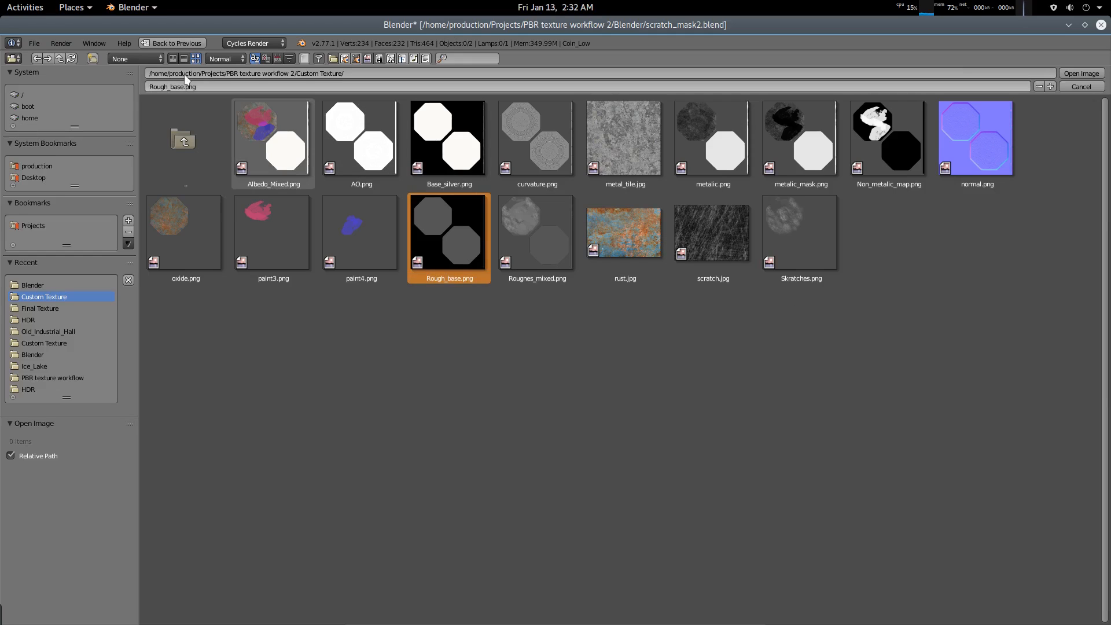
click(60, 58)
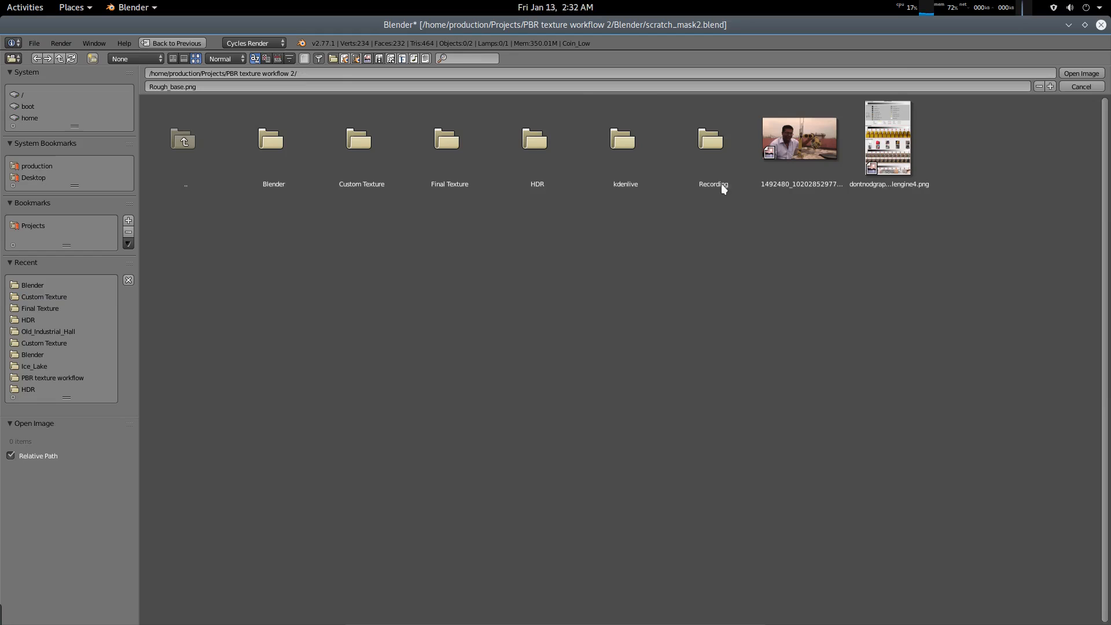
click(449, 151)
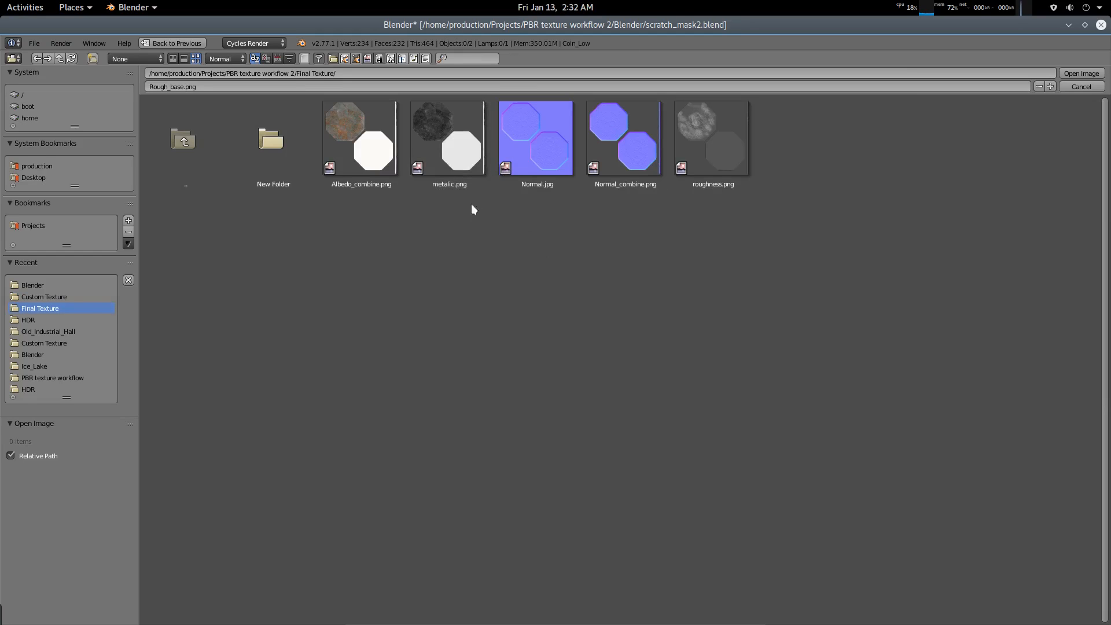
click(730, 158)
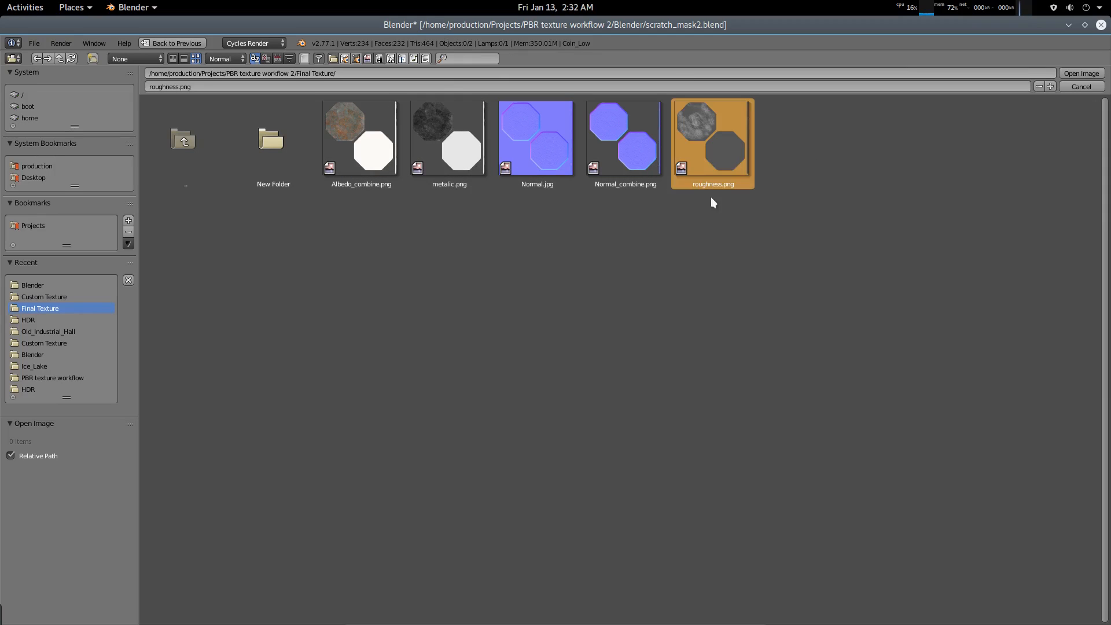
click(1077, 73)
Connect the roughness texture's Color to the Screen node's Color2 input and inspect the coin's surface
middle_drag(779, 436, 691, 467)
drag(572, 408, 910, 219)
middle_drag(322, 316, 300, 324)
scroll(333, 295, up, 2)
scroll(297, 369, down, 5)
scroll(313, 326, up, 5)
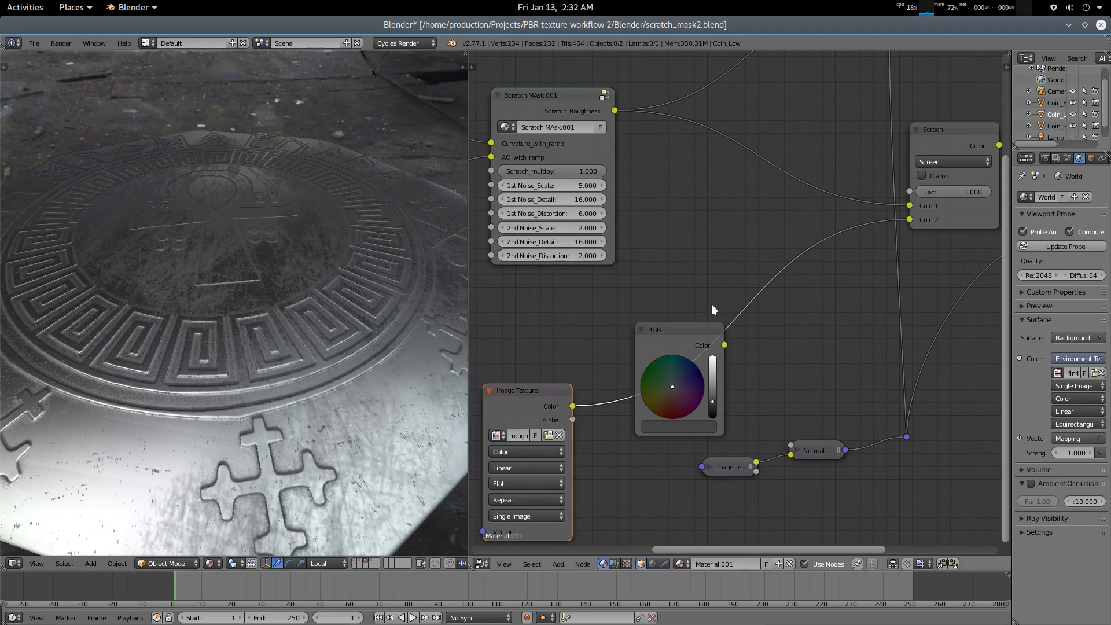
Cut the texture link into the Screen node's Color2 input and mute the Screen node to view only the scratches
drag(692, 331, 841, 309)
ctrl+right_drag(866, 218, 877, 328)
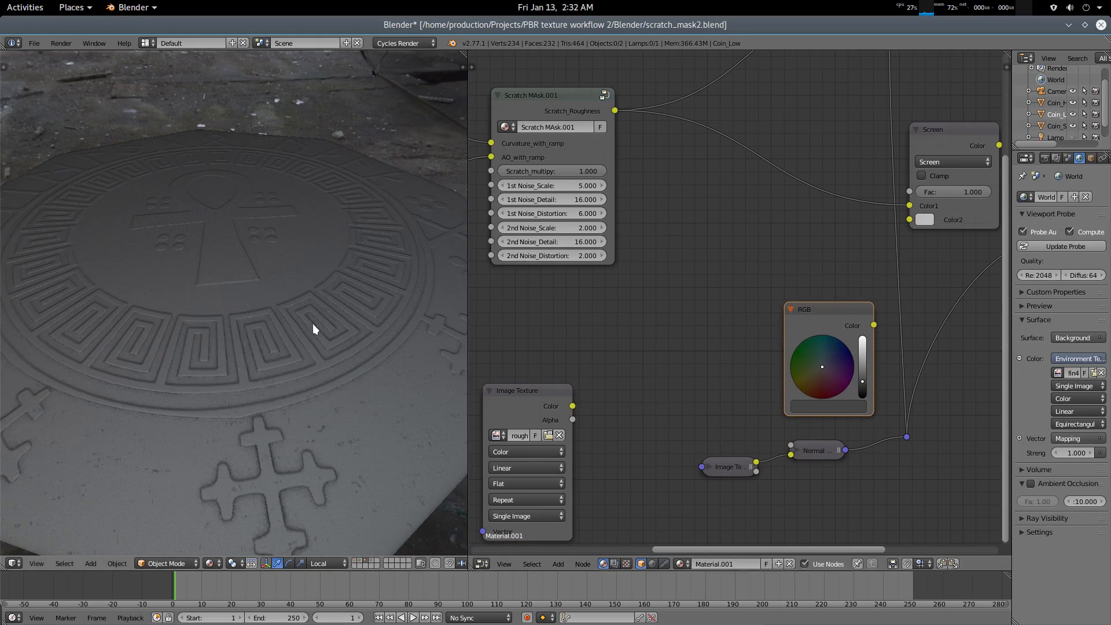
middle_drag(883, 241, 702, 304)
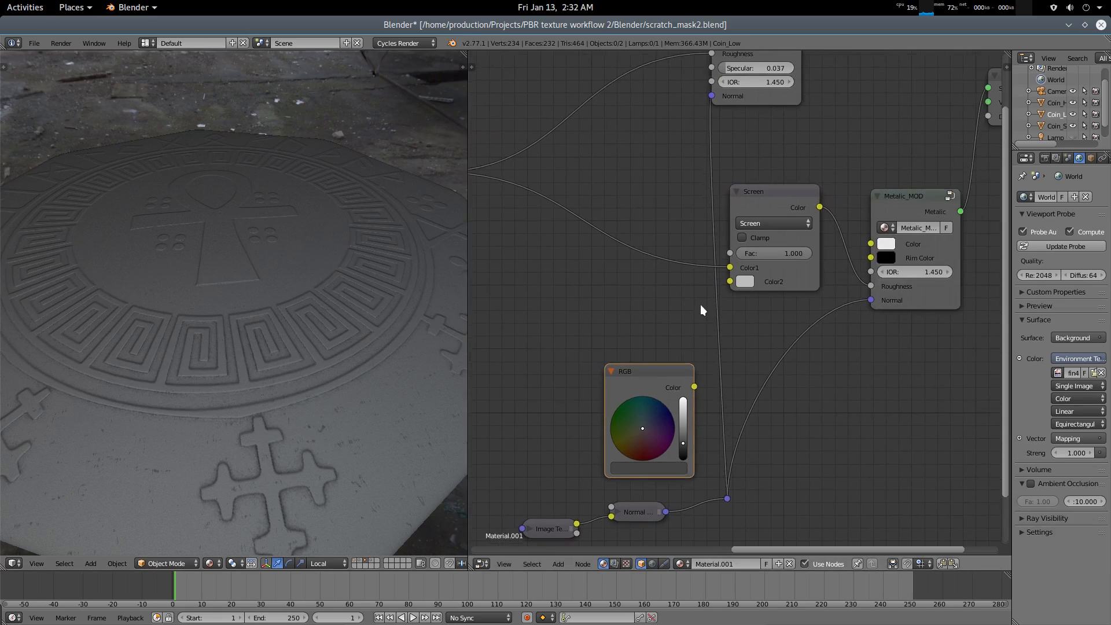
scroll(700, 305, down, 1)
middle_drag(583, 221, 704, 206)
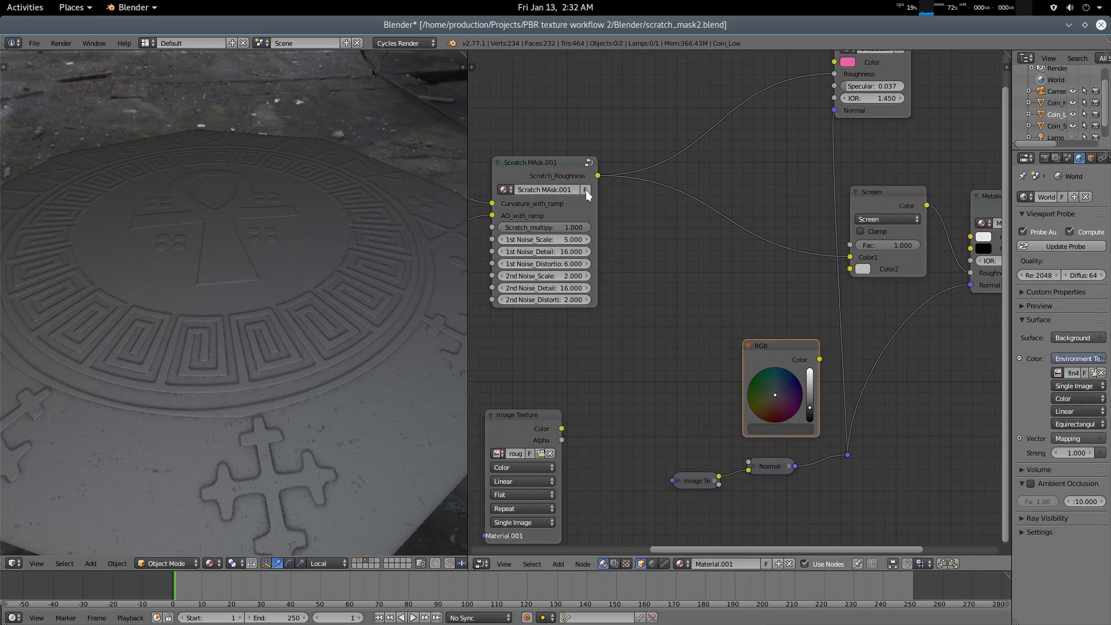
click(886, 206)
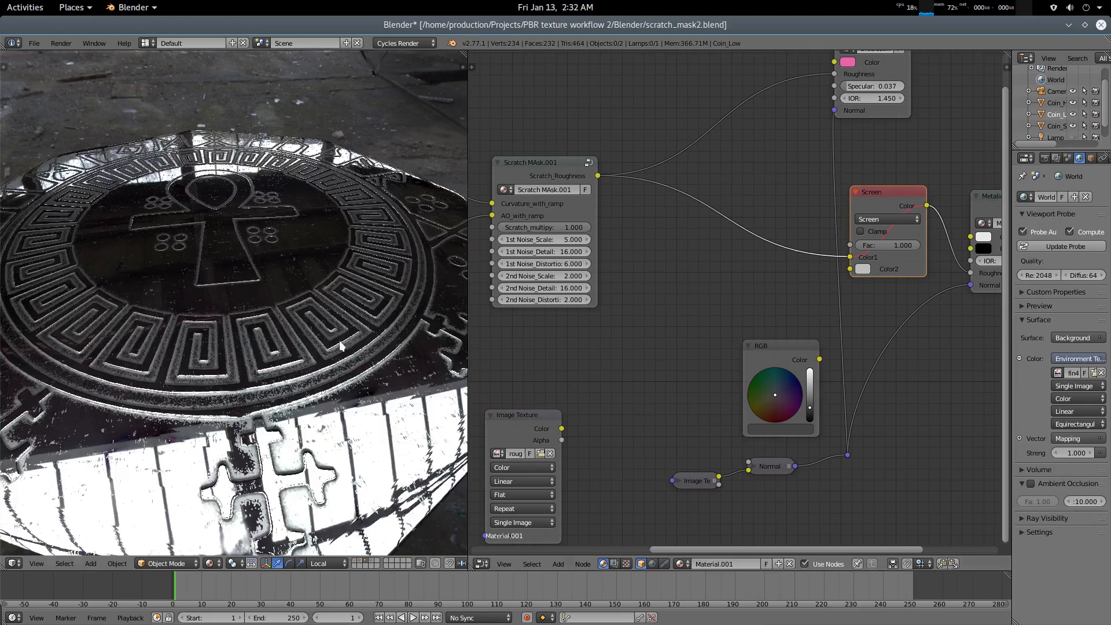
scroll(312, 275, up, 5)
middle_drag(312, 270, 327, 287)
Inside the Scratch MAsk.001 group, shift the Noise Threshold ramp's white stop toward the black one and set the black stop's position to 0.841
middle_drag(590, 339, 714, 347)
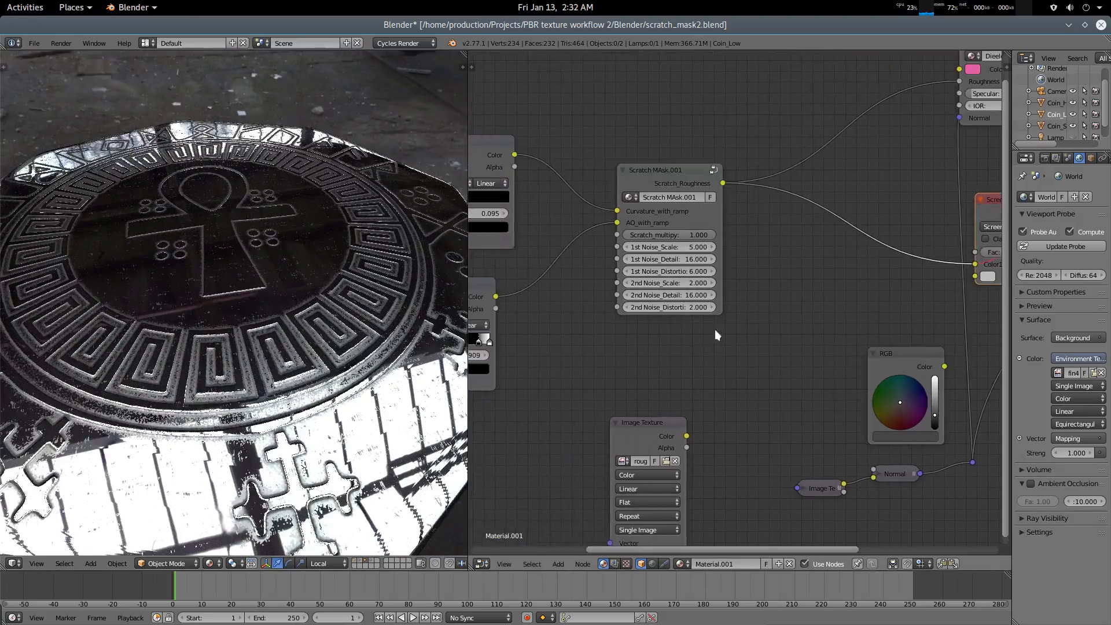
middle_drag(674, 169, 664, 184)
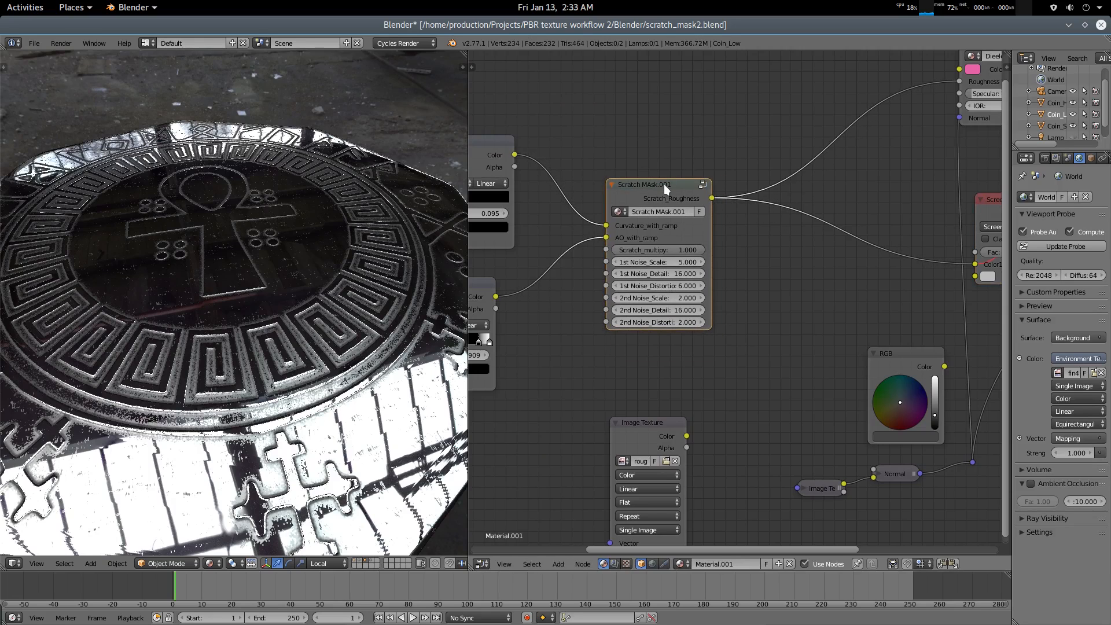
key(Tab)
middle_drag(609, 412, 755, 324)
scroll(754, 324, up, 2)
middle_drag(674, 276, 707, 300)
mouse_move(319, 345)
middle_down()
mouse_move(318, 373)
mouse_move(317, 345)
middle_up()
scroll(318, 370, up, 1)
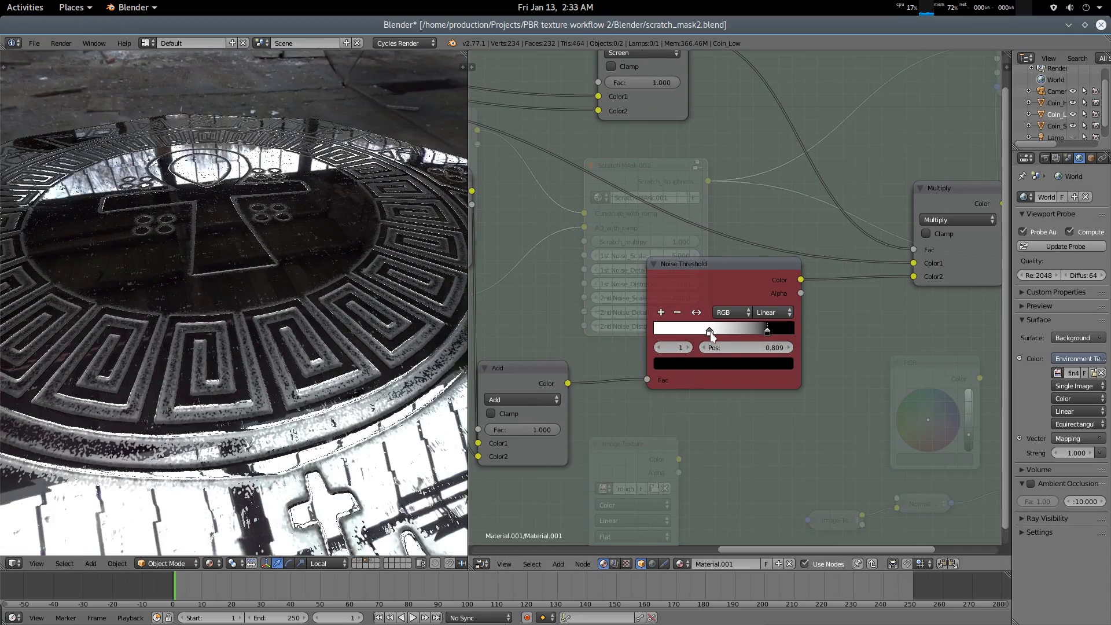
click(710, 333)
drag(713, 336, 777, 346)
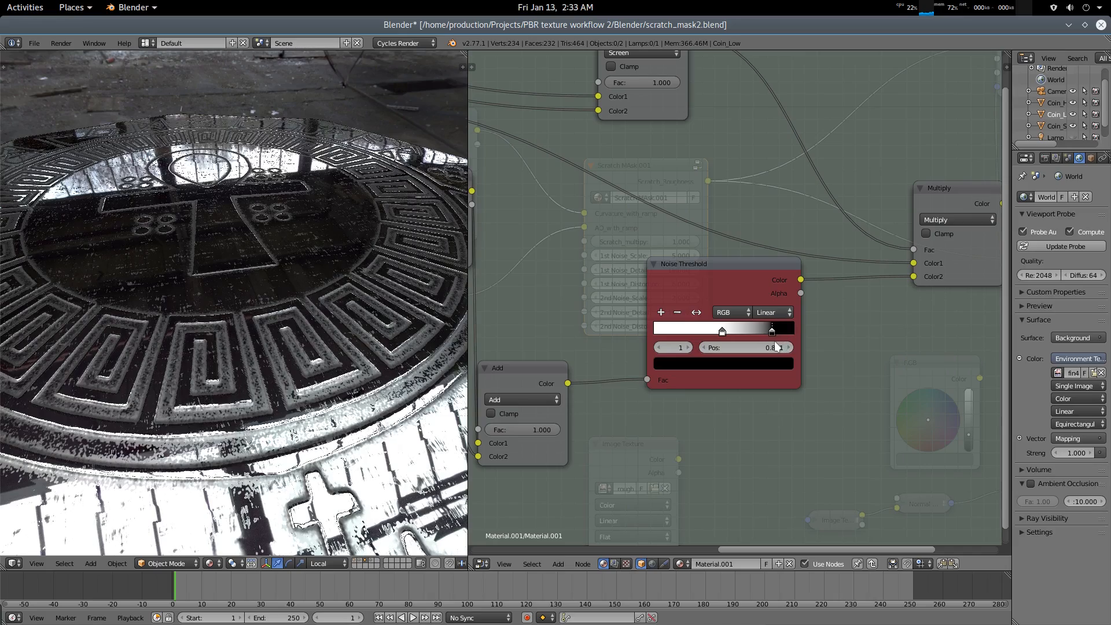
mouse_move(312, 297)
middle_down()
mouse_move(280, 364)
mouse_move(310, 300)
middle_up()
scroll(279, 365, down, 3)
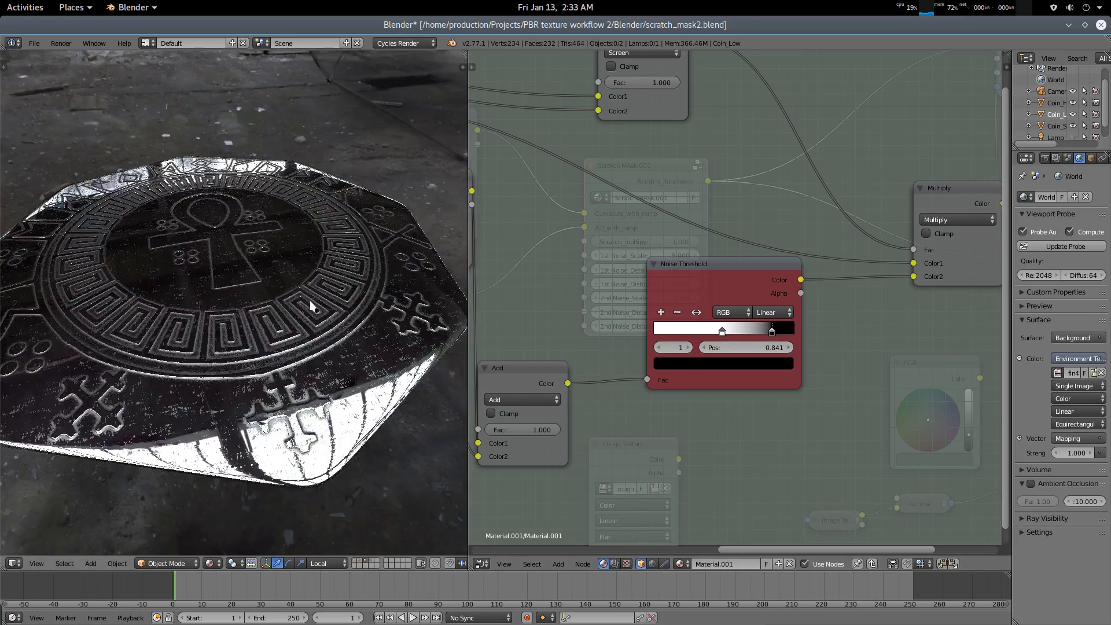
Reposition the Noise Threshold node within the group and return to the main material node tree
drag(746, 268, 730, 294)
middle_drag(882, 366, 834, 369)
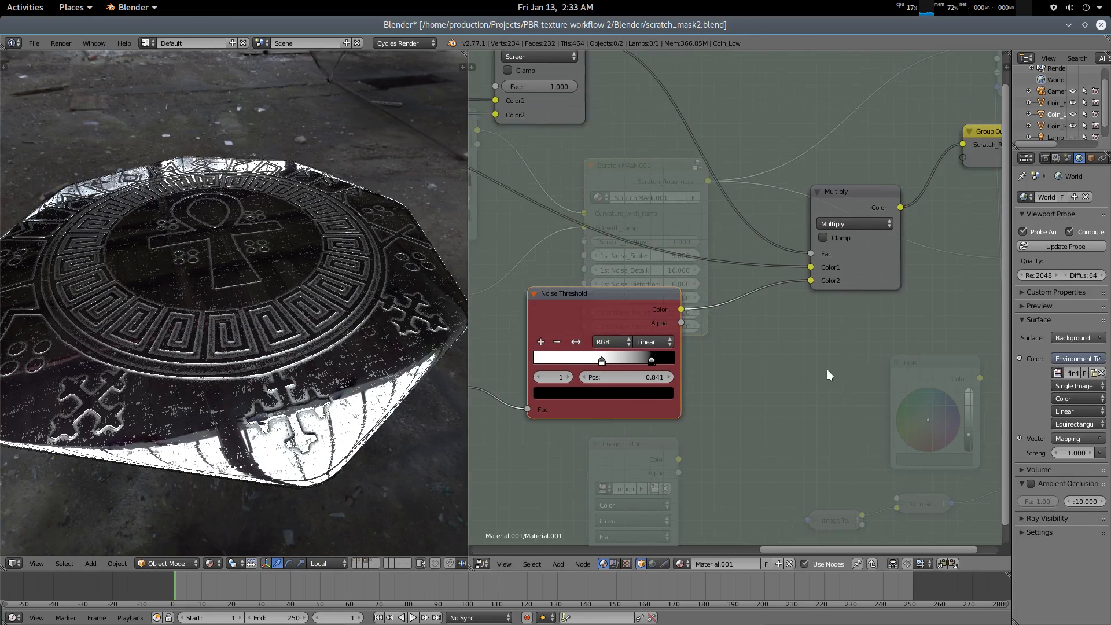
key(Tab)
Delete the Scratch MAsk.001 group, RGB, roughness Image Texture and Screen nodes from the material
middle_drag(612, 376, 762, 375)
scroll(756, 369, down, 2)
scroll(756, 368, down, 2)
drag(785, 253, 781, 216)
key(x)
middle_drag(780, 350, 668, 319)
drag(845, 334, 760, 319)
key(x)
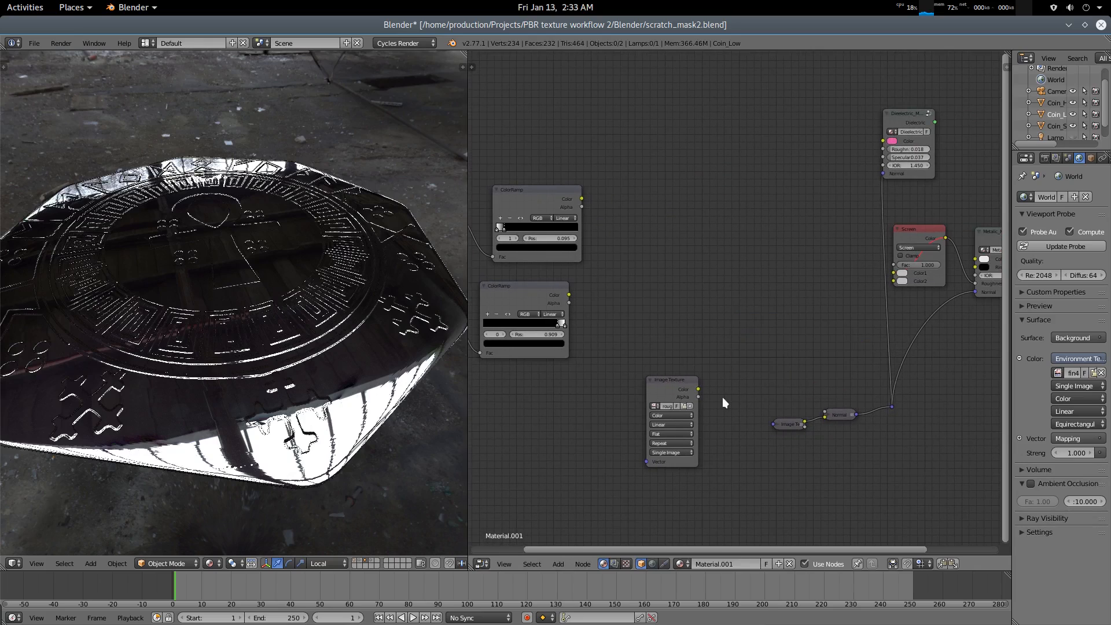
click(675, 378)
key(x)
click(915, 231)
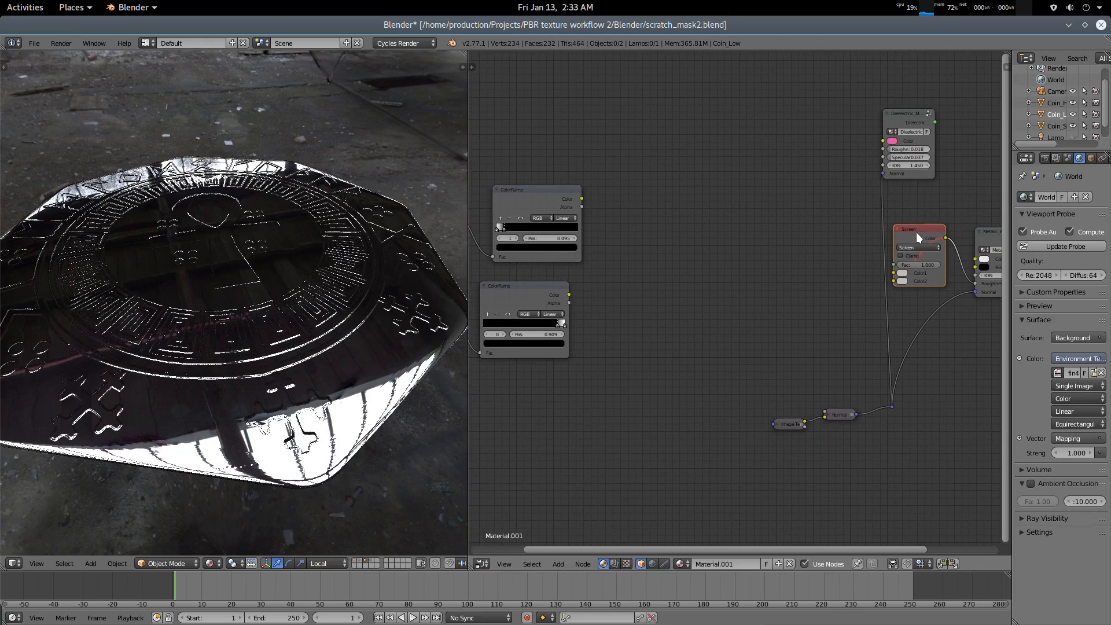
key(x)
Add the Grunge_mask node group between the ColorRamp nodes and the shader groups
scroll(720, 280, up, 1)
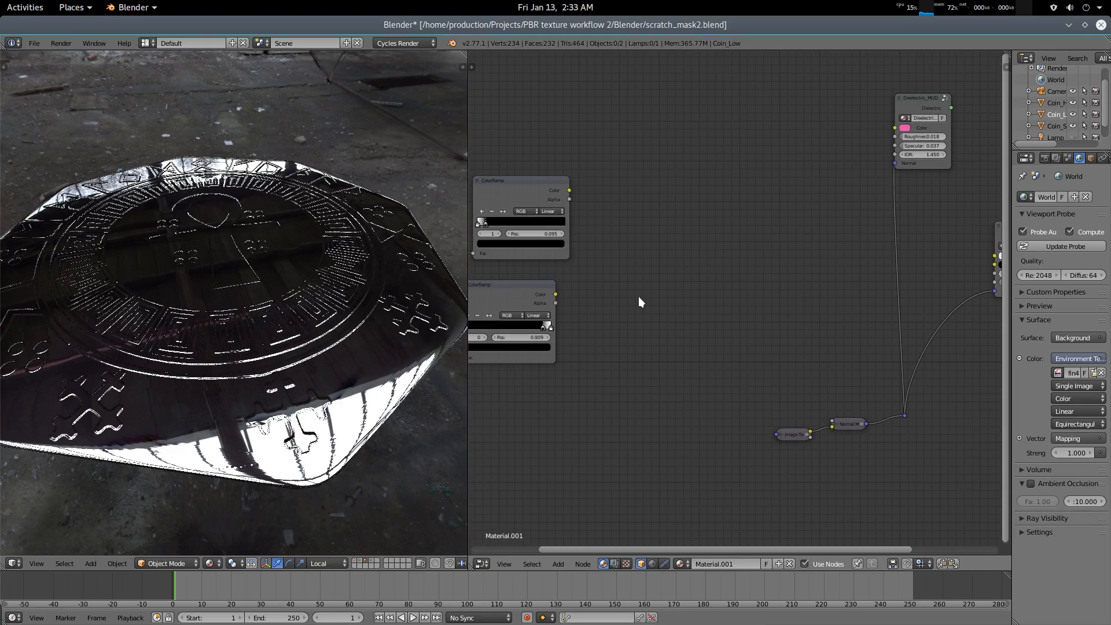
middle_drag(637, 296, 685, 304)
key(shift+a)
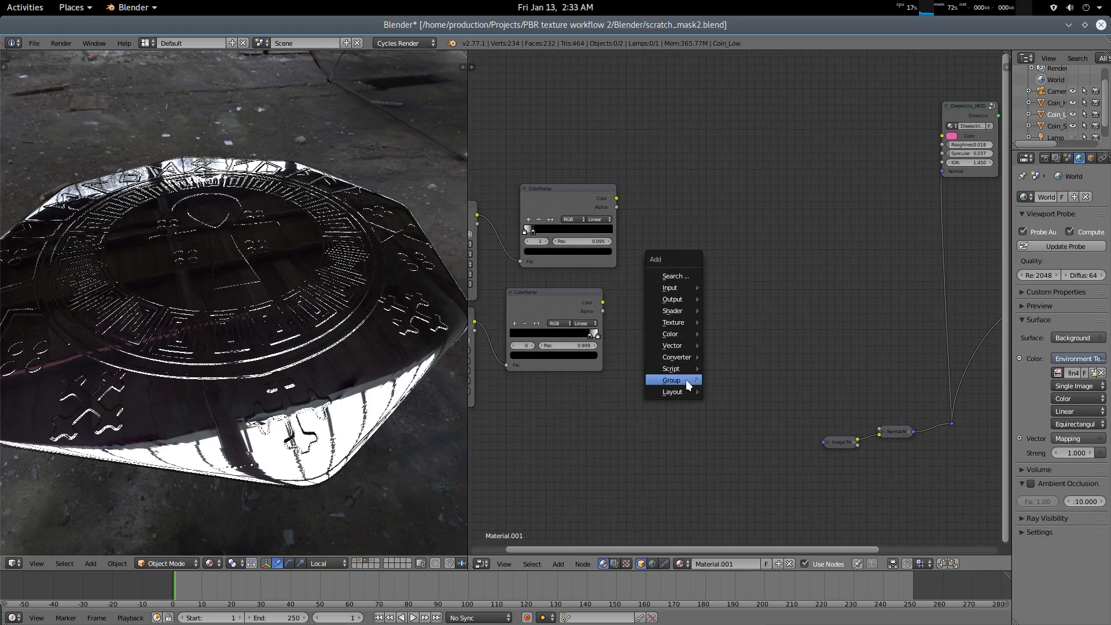
mouse_move(694, 380)
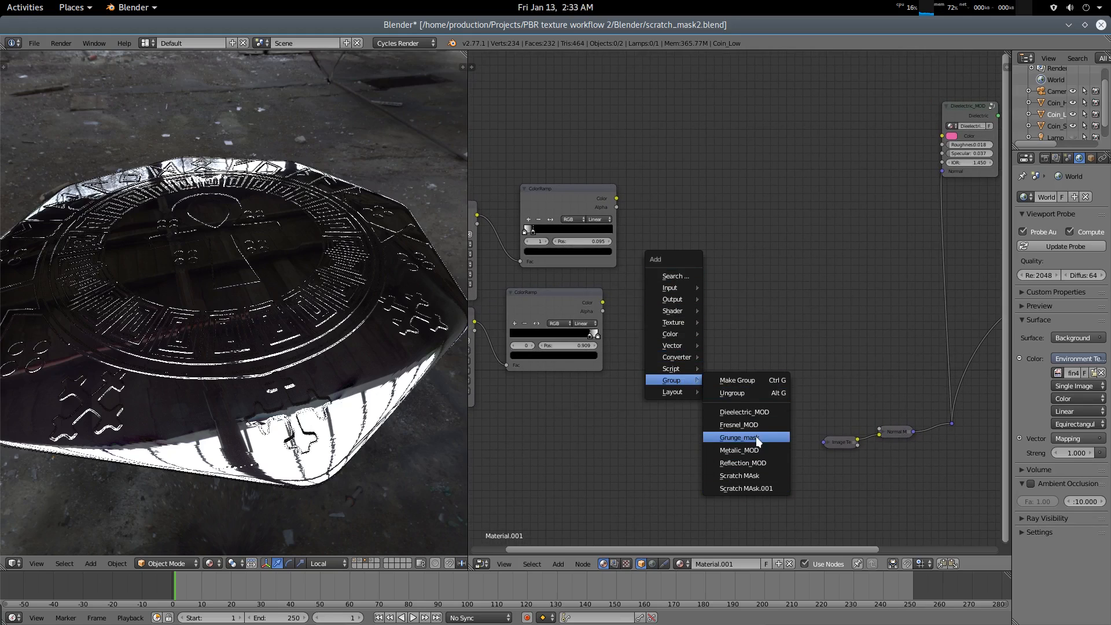
click(739, 438)
click(696, 225)
middle_drag(826, 310, 694, 356)
Adjust the Grunge_mask node's position and widen it until its input names are fully readable
scroll(712, 312, up, 2)
middle_drag(661, 304, 797, 298)
drag(710, 246, 701, 228)
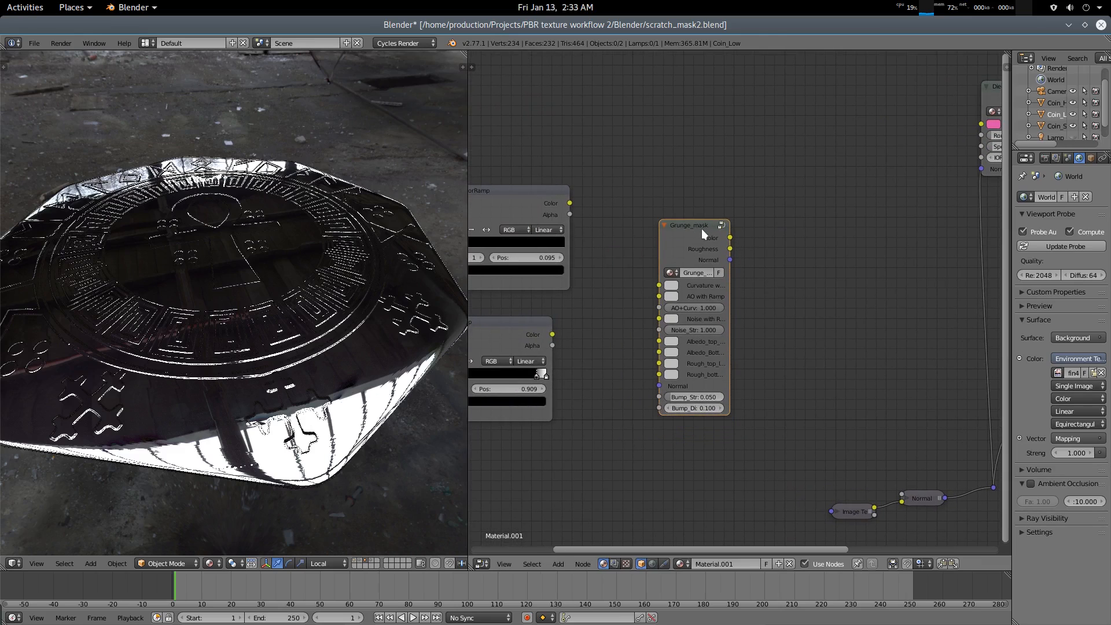
scroll(708, 295, up, 1)
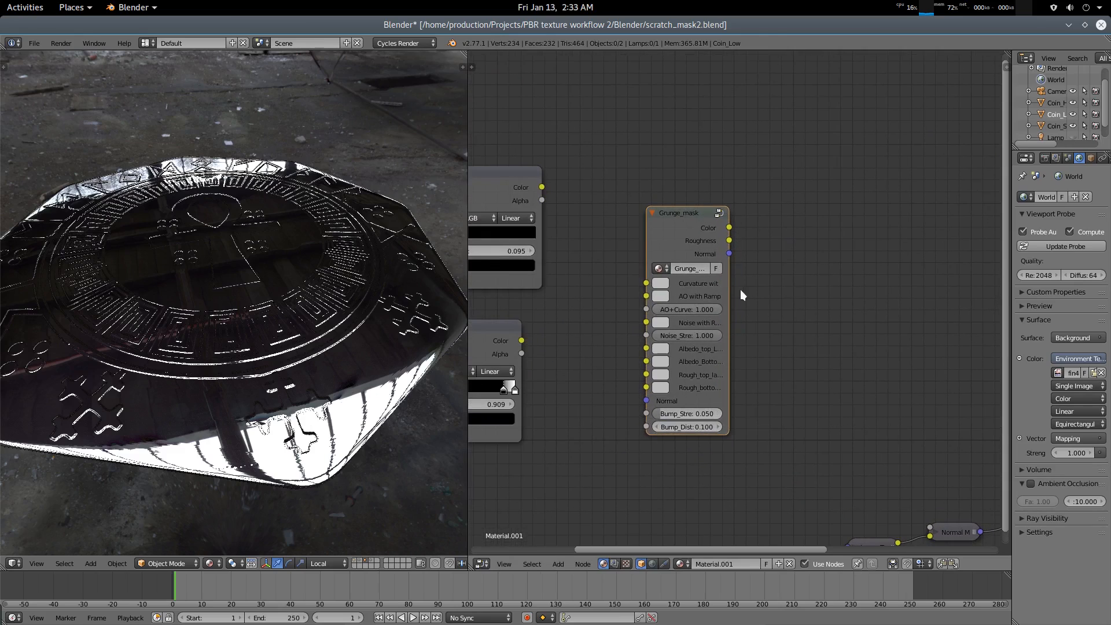
drag(728, 290, 799, 293)
middle_drag(612, 319, 713, 315)
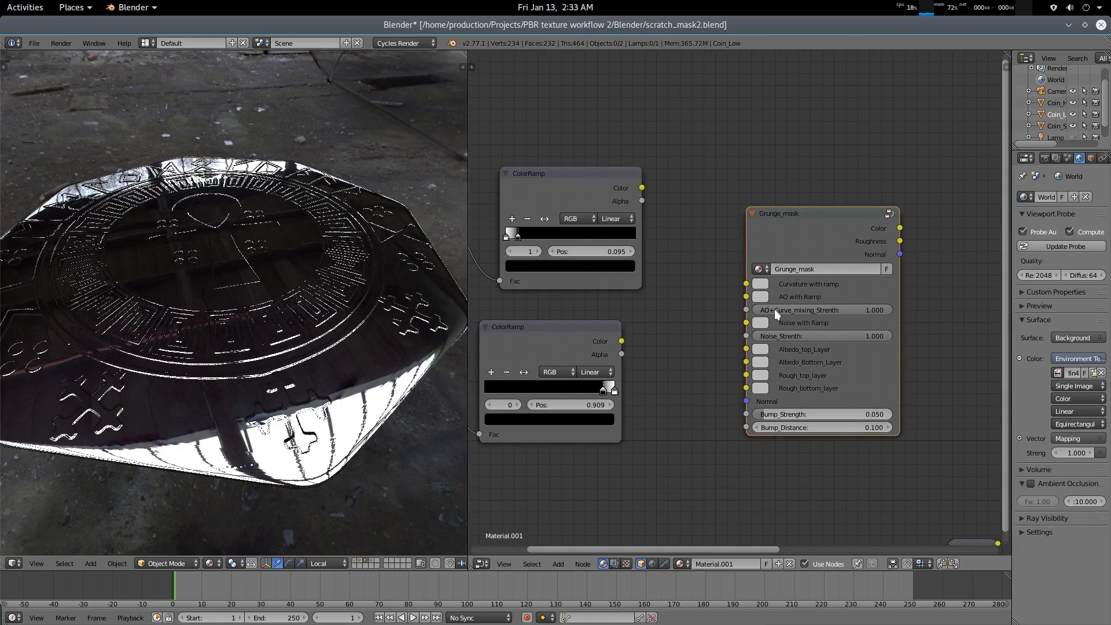
Connect the upper ColorRamp to Grunge_mask's Curvature with ramp input and the lower ColorRamp to AO with Ramp
middle_drag(616, 257, 662, 269)
drag(650, 177, 754, 274)
middle_drag(633, 394, 660, 314)
drag(653, 318, 773, 278)
Add an RGB node in the space between the Grunge_mask and Metalic_MOD nodes
middle_drag(848, 437, 776, 343)
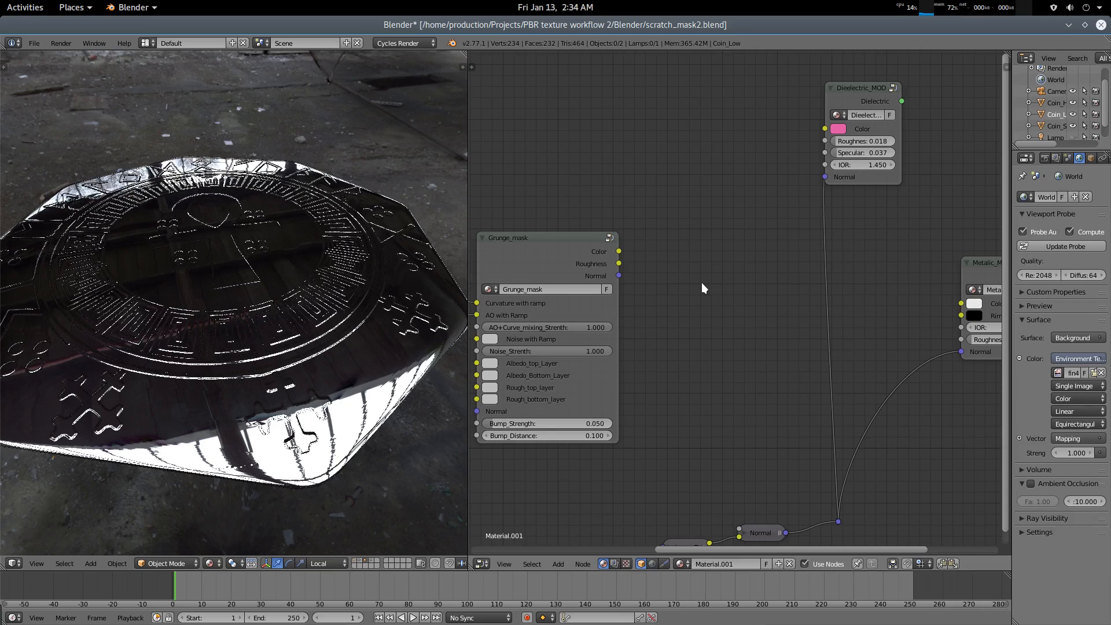
key(shift+a)
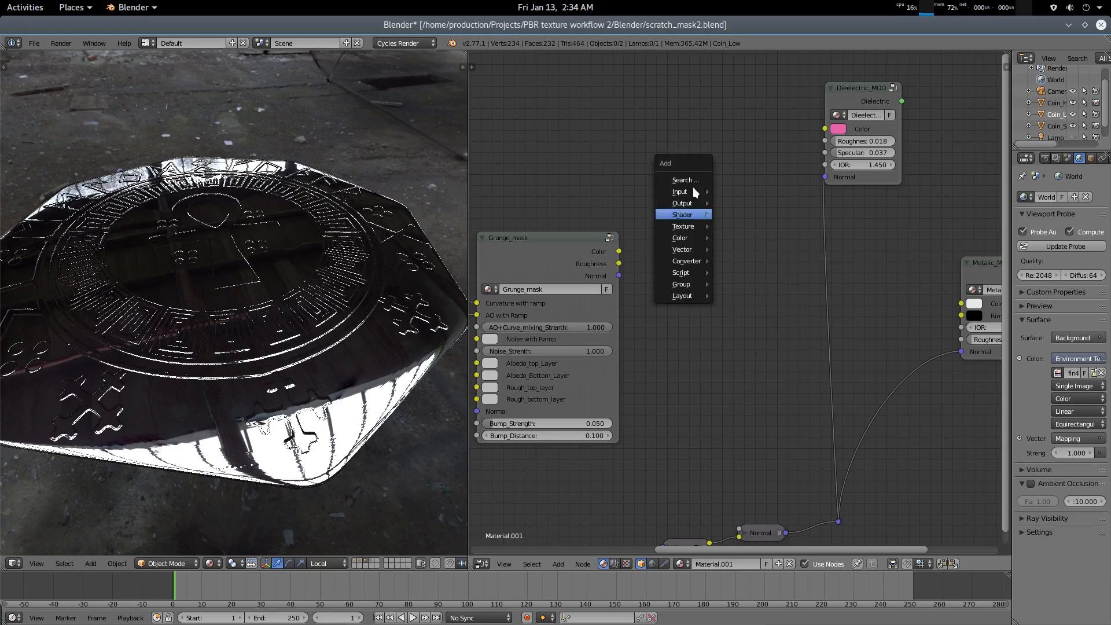
click(694, 180)
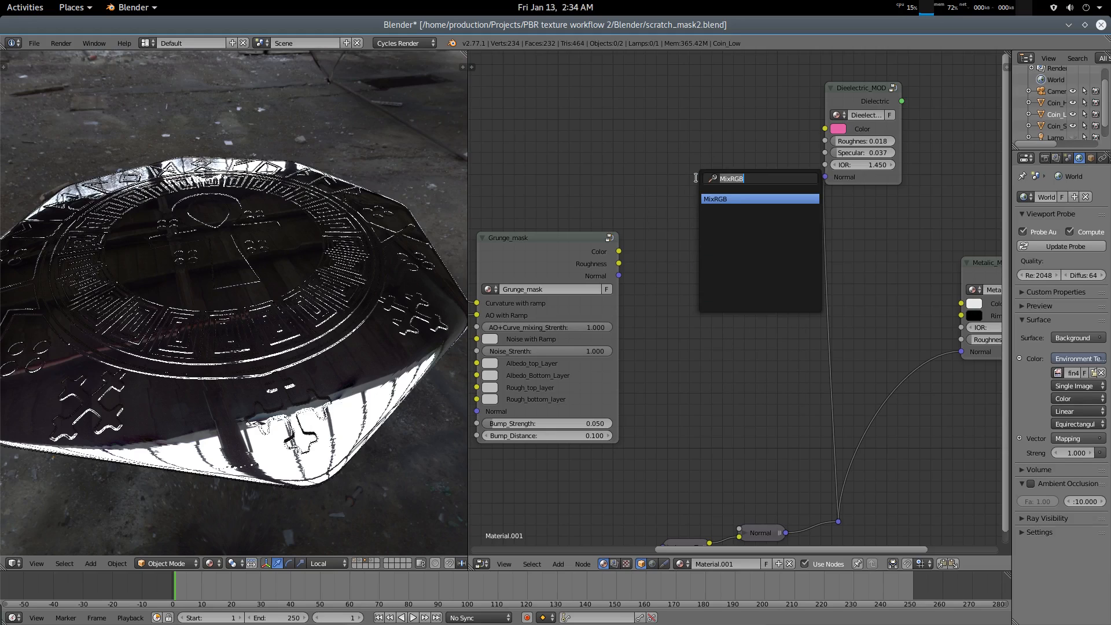
text(rgb)
key(Return)
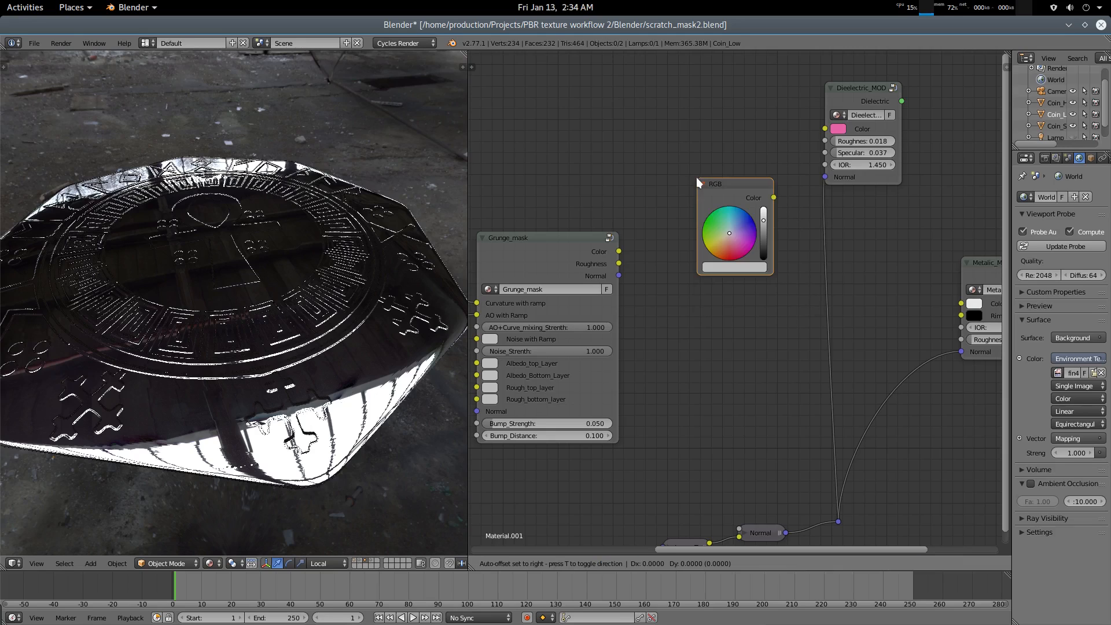
click(722, 258)
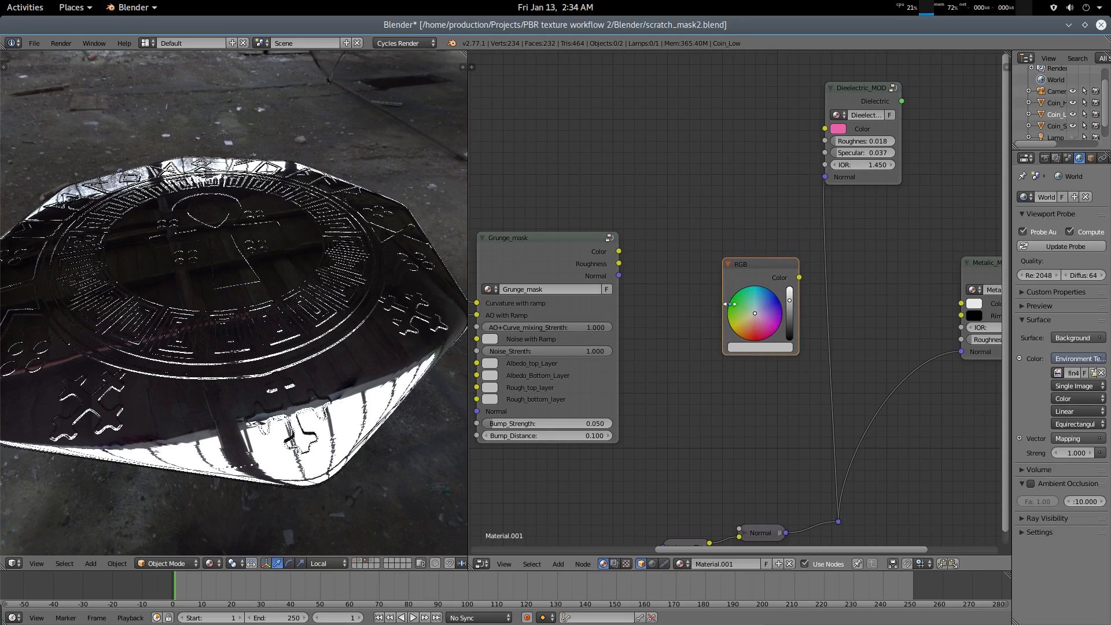
Move the RGB node up slightly, then duplicate it and place the copy directly below
middle_drag(765, 418, 766, 368)
drag(767, 222, 761, 210)
key(shift+d)
click(755, 320)
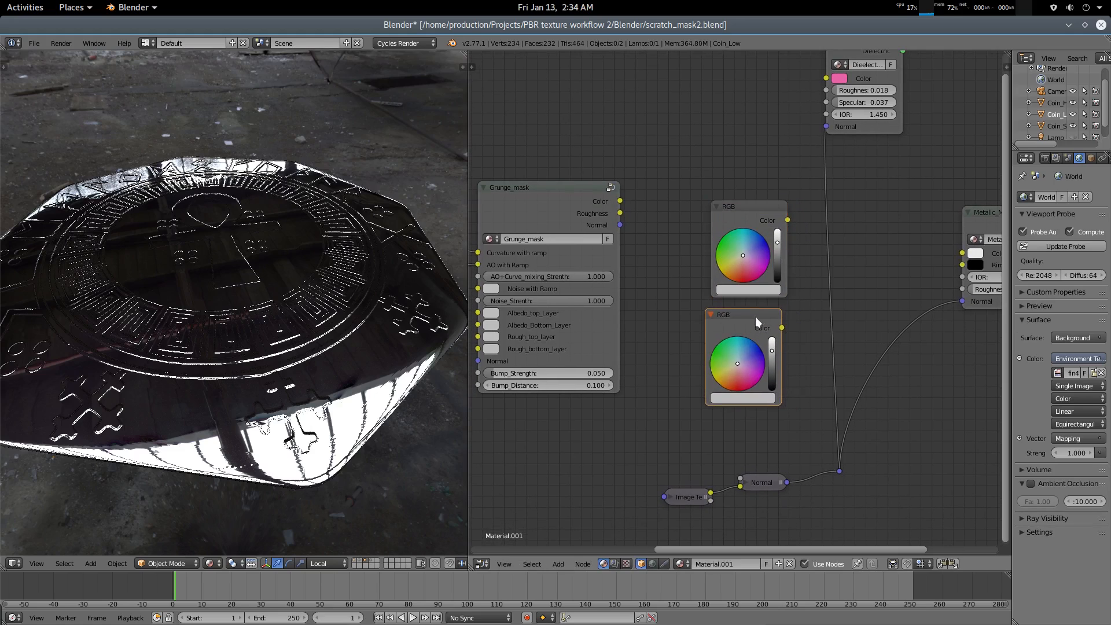
Set the upper RGB node to a golden tan and the lower RGB node to a darker grey
click(733, 268)
middle_drag(797, 324, 765, 355)
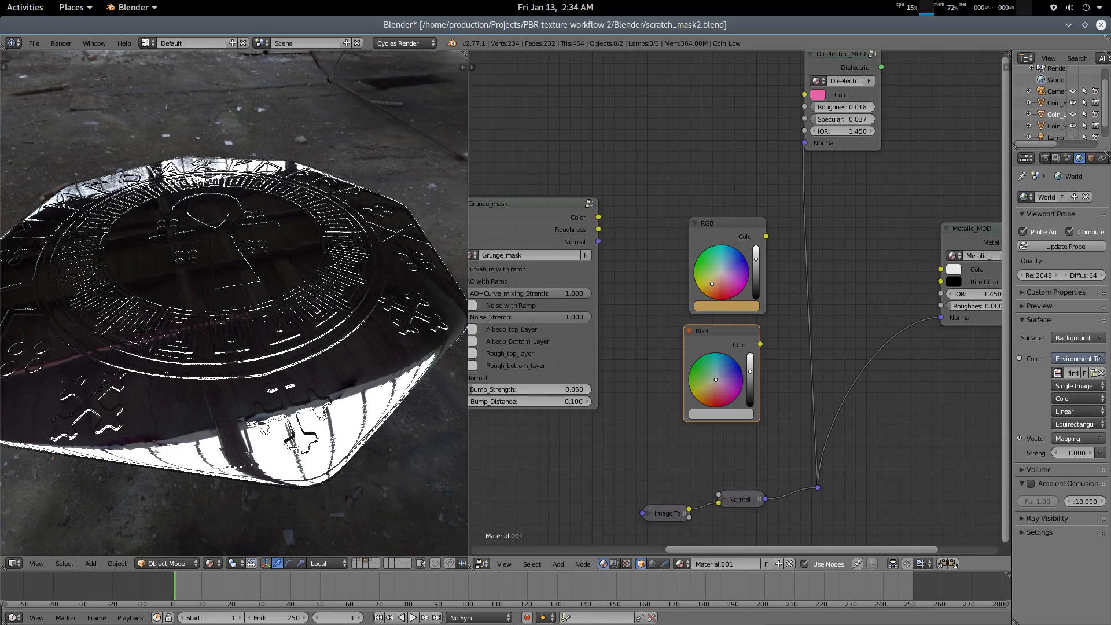
middle_drag(769, 395, 727, 423)
Combine the two RGB nodes with a Mix node
click(672, 253)
shift+click(672, 358)
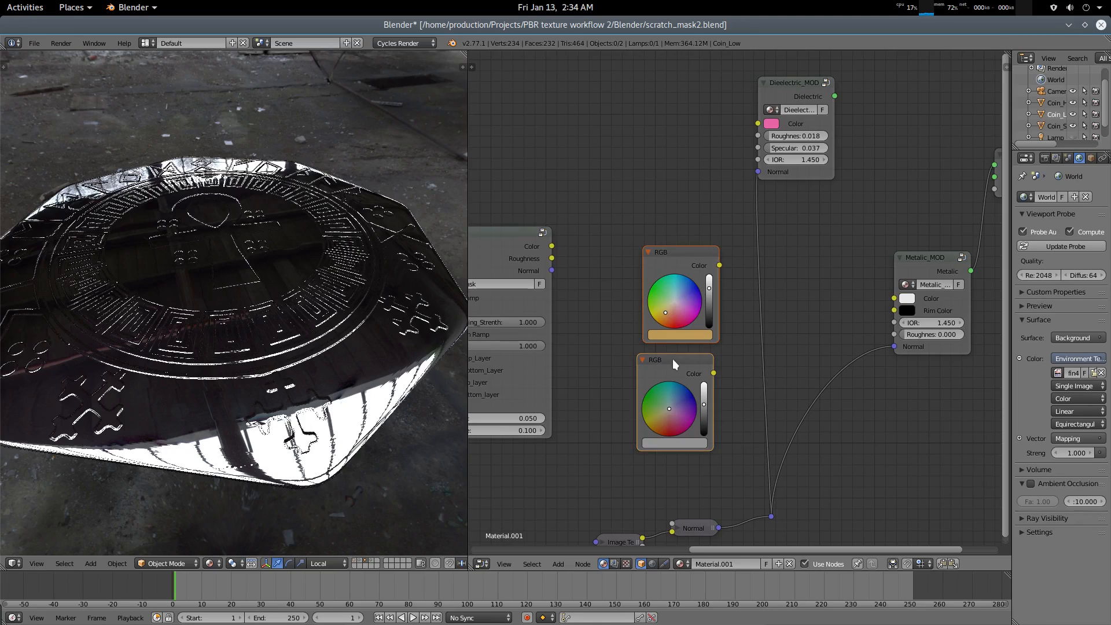
key(ctrl+KP_0)
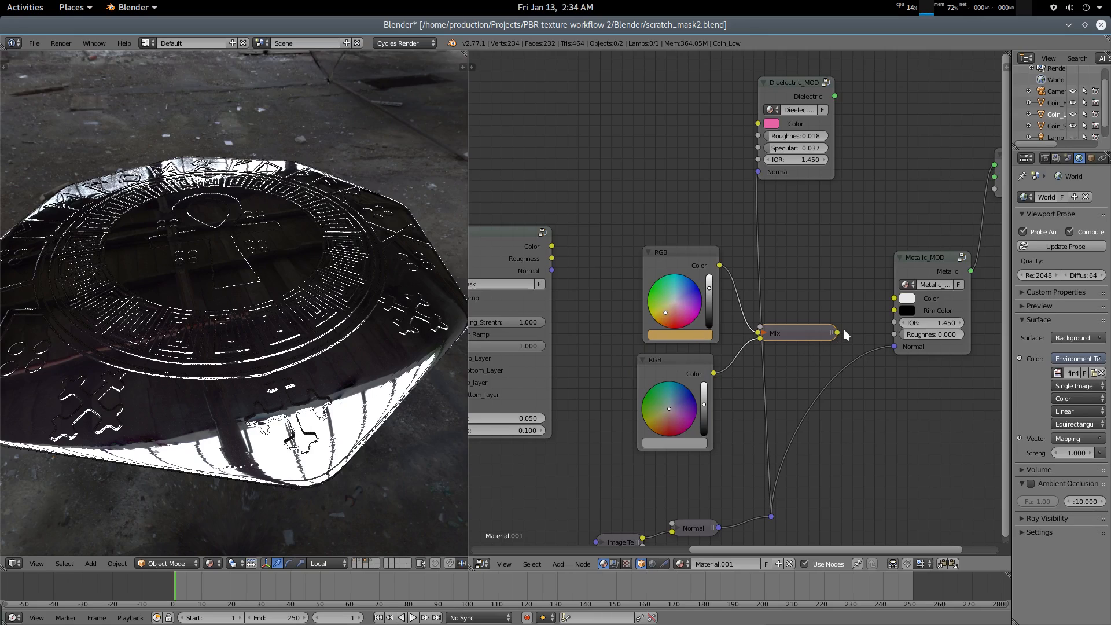
Connect the Mix node's output to the Metalic_MOD Color input and brighten the golden tan RGB node to full value
drag(838, 331, 893, 298)
mouse_move(333, 347)
middle_down()
mouse_move(344, 416)
mouse_move(330, 341)
middle_up()
scroll(346, 418, up, 2)
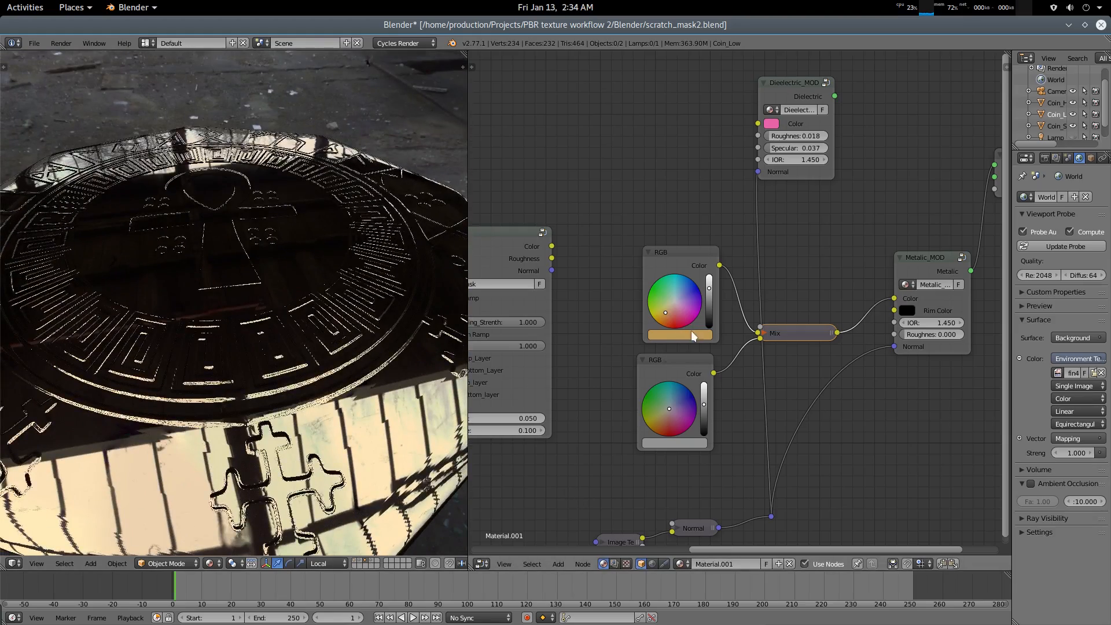
drag(708, 287, 709, 279)
scroll(226, 359, down, 3)
middle_drag(226, 359, 230, 396)
scroll(748, 418, up, 1)
Move the collapsed Mix node up and expand it to show its settings
drag(782, 339, 795, 280)
key(h)
middle_drag(805, 389, 807, 417)
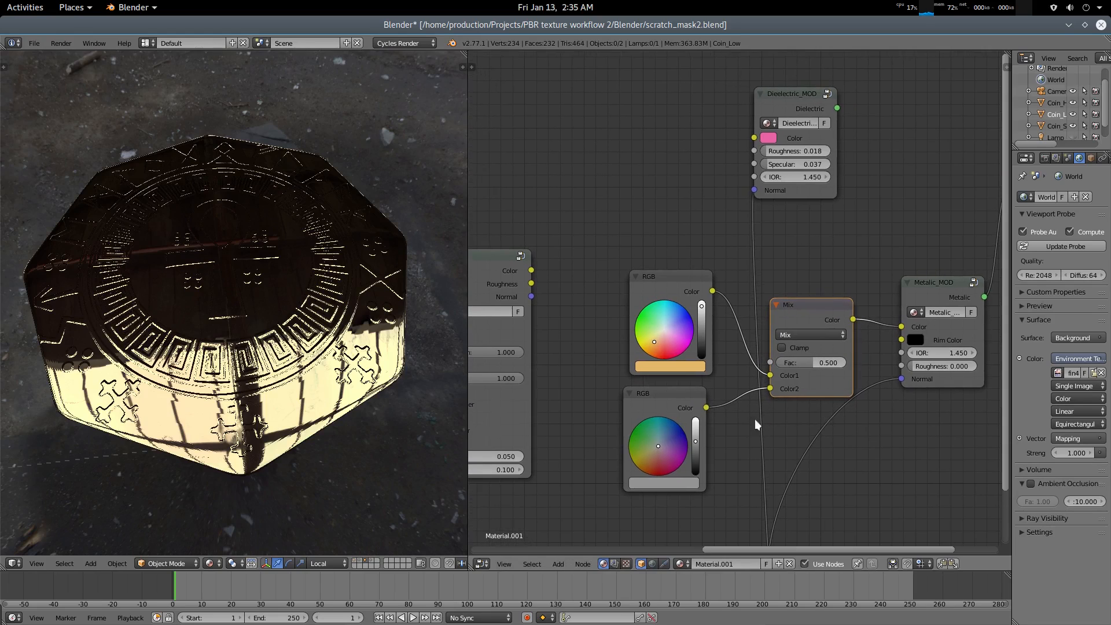
Move the grey and golden tan RGB nodes below the color ramps beside Grunge_mask, with the tan node above the grey one
scroll(707, 366, down, 3)
scroll(707, 366, down, 1)
middle_drag(699, 361, 751, 338)
scroll(679, 355, up, 2)
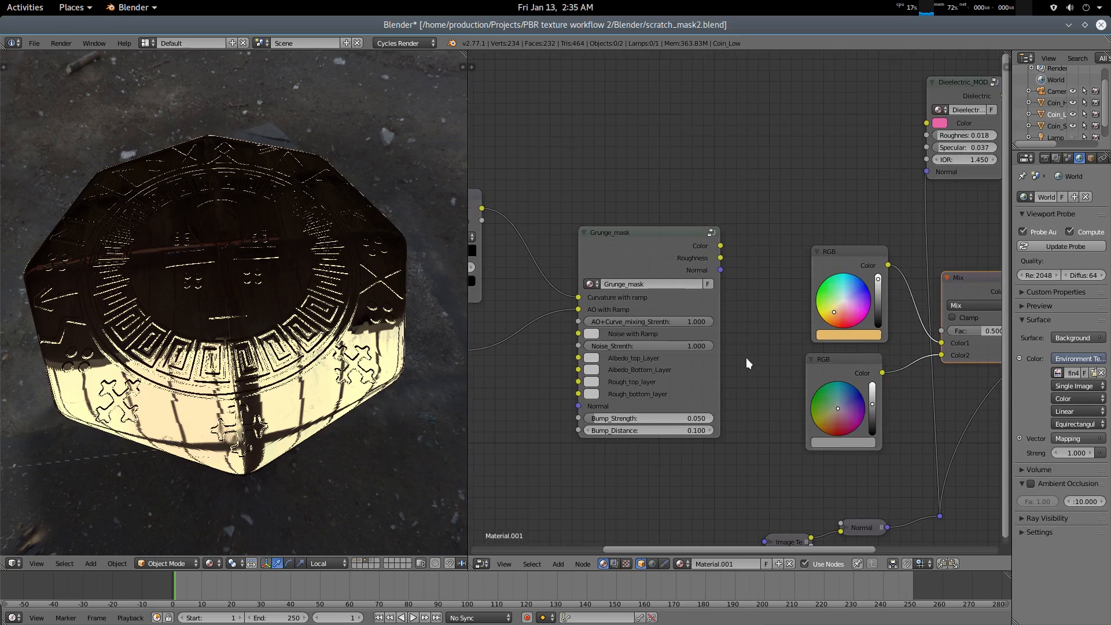
scroll(745, 358, down, 2)
drag(811, 344, 566, 485)
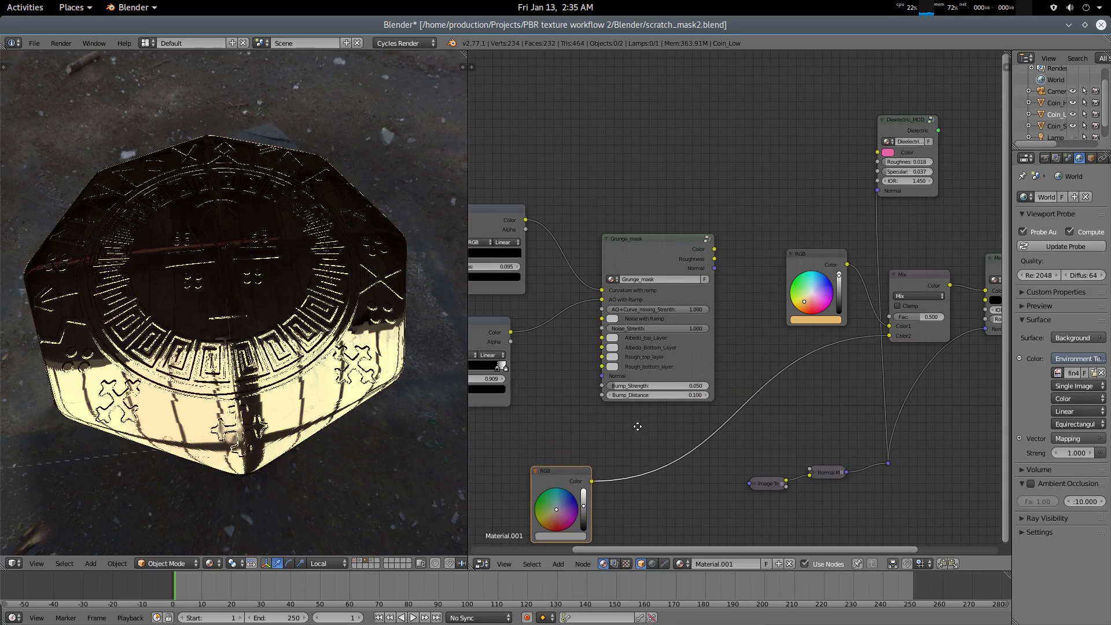
middle_drag(637, 426, 742, 291)
drag(667, 341, 672, 411)
drag(930, 118, 660, 316)
scroll(709, 320, up, 1)
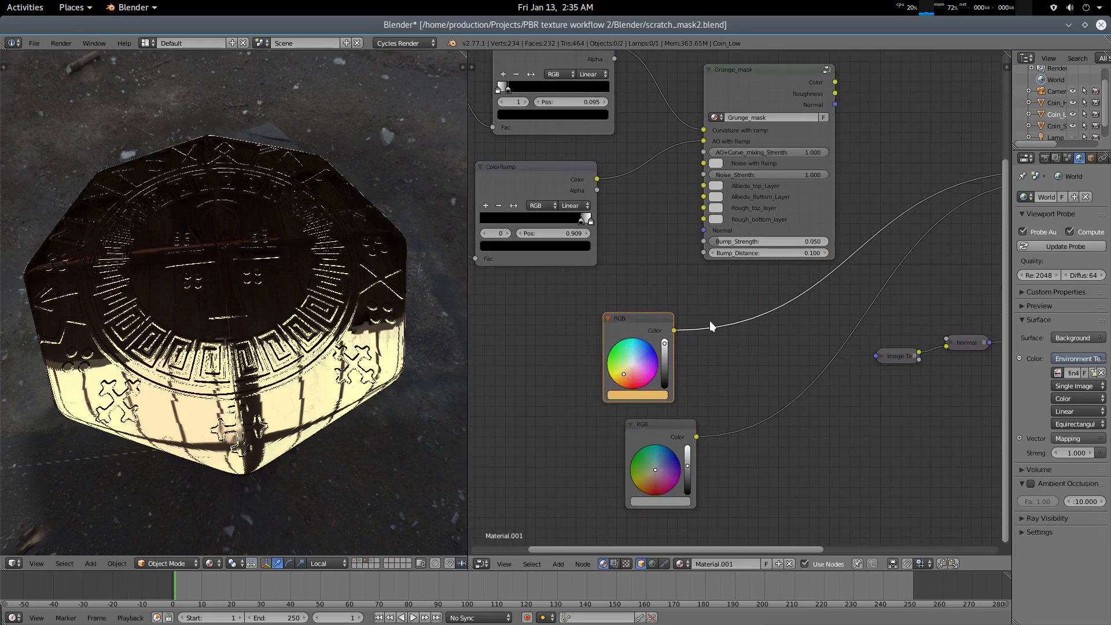
Connect the golden tan RGB node to Grunge_mask's Albedo_top_Layer and the grey RGB node to Albedo_Bottom_Layer
middle_drag(710, 320, 697, 360)
drag(636, 359, 692, 226)
drag(597, 358, 570, 345)
drag(626, 466, 692, 237)
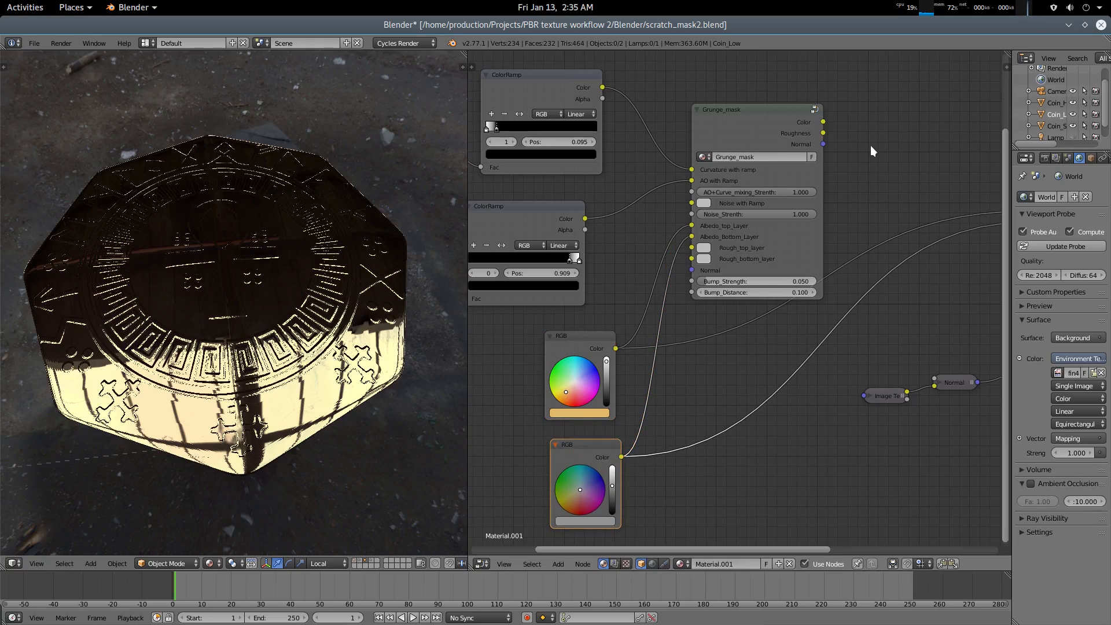
Delete the Mix node between the RGB nodes and Metalic_MOD
middle_drag(866, 149, 647, 166)
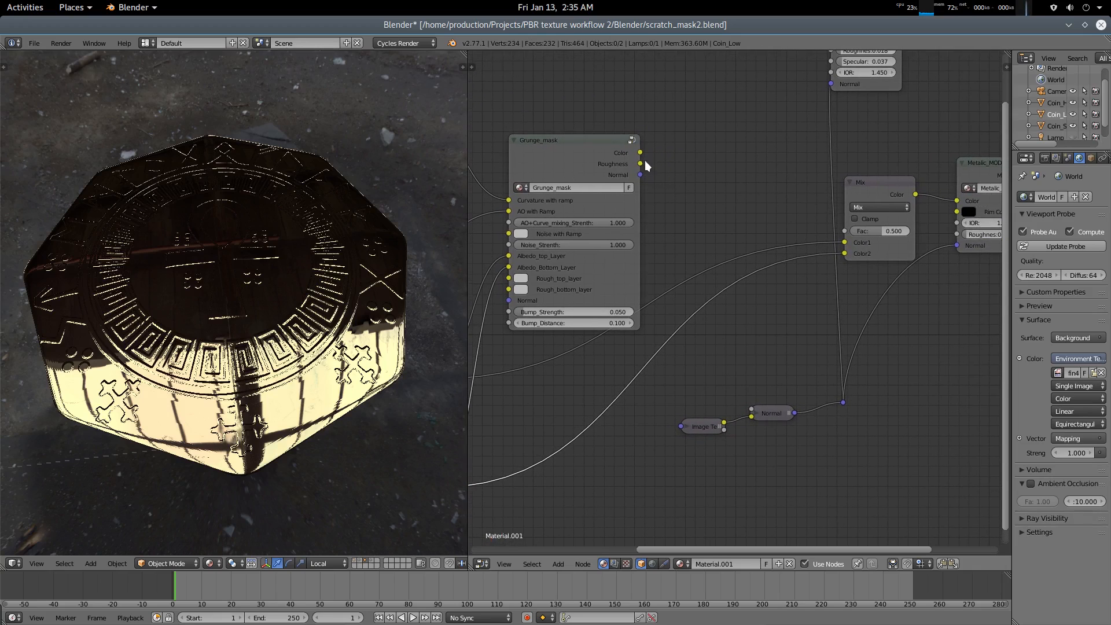
click(873, 200)
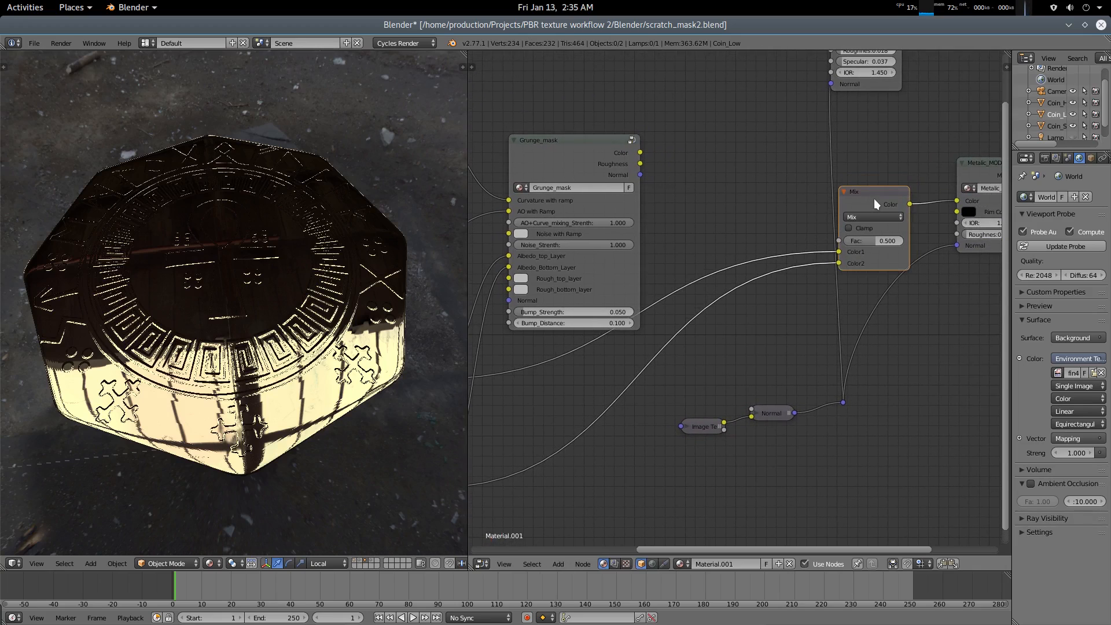
key(x)
Open the Grunge_mask group to examine its internal mixing nodes, and return to the main material tree
middle_drag(644, 152, 721, 180)
click(715, 184)
key(Tab)
scroll(599, 304, down, 2)
middle_drag(631, 322, 682, 151)
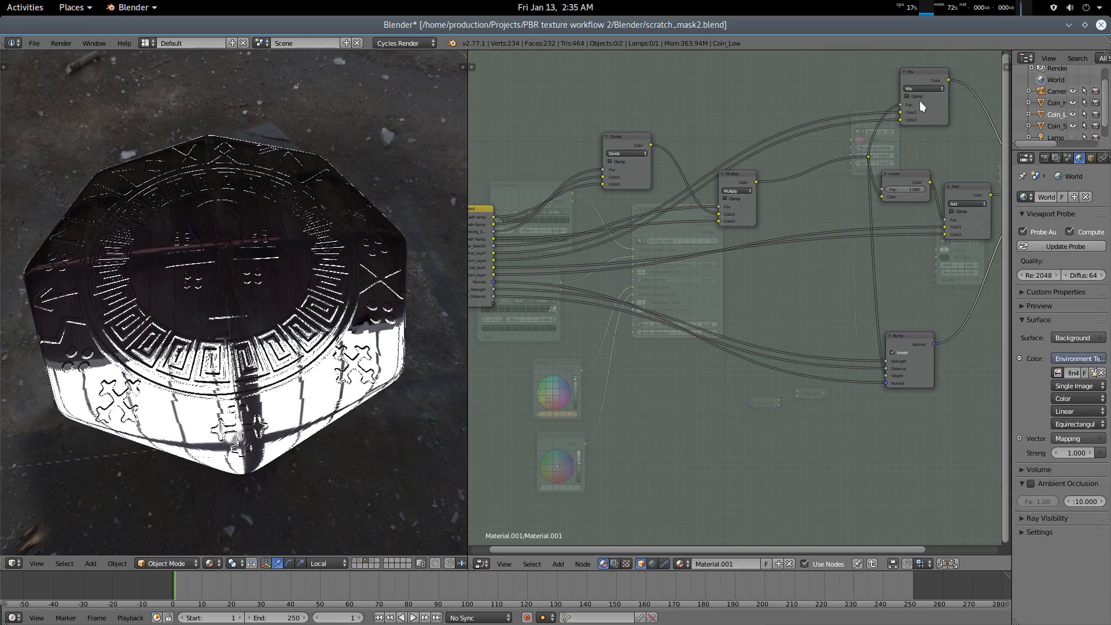
middle_drag(880, 197, 762, 259)
key(Tab)
Connect Grunge_mask's Color output to the Metalic_MOD Color input
middle_drag(849, 284, 719, 306)
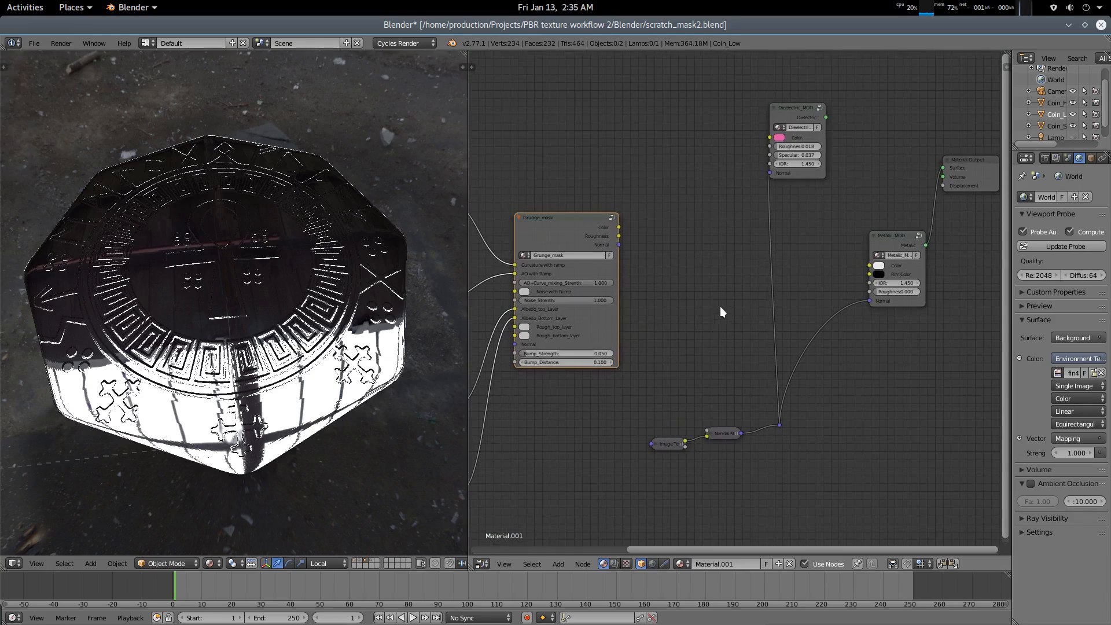
drag(619, 229, 877, 269)
middle_drag(635, 339, 796, 286)
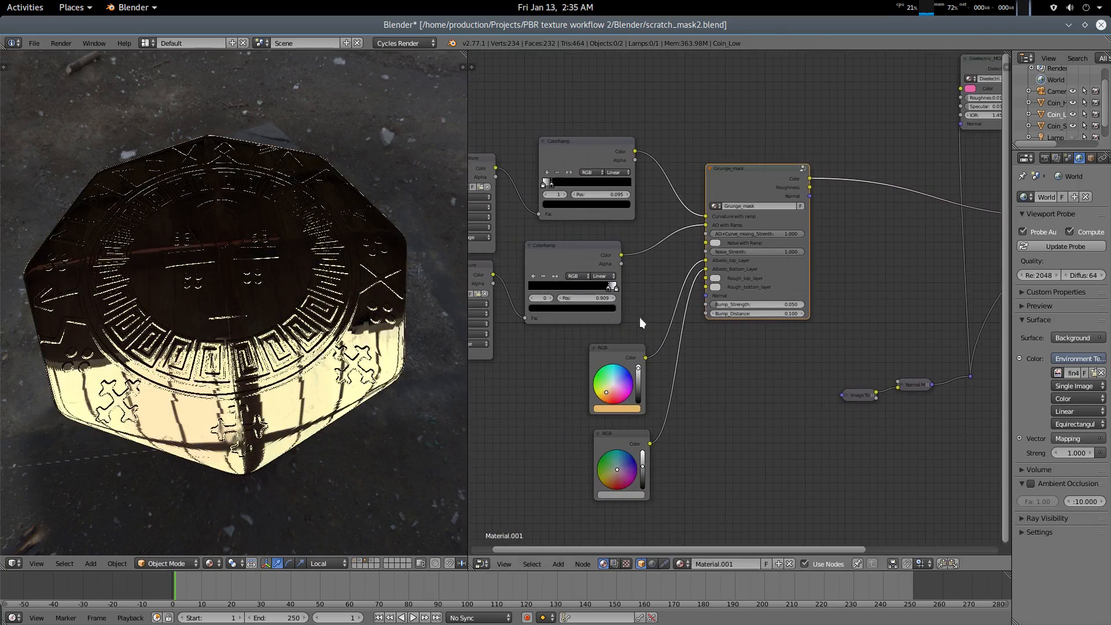
Examine the coin's surface and the nodes feeding Grunge_mask close up
scroll(311, 338, up, 5)
mouse_move(310, 339)
middle_down()
mouse_move(315, 379)
mouse_move(312, 327)
middle_up()
middle_drag(683, 358, 784, 328)
scroll(783, 323, up, 6)
middle_drag(760, 247, 769, 401)
scroll(697, 299, up, 2)
middle_drag(695, 297, 704, 328)
drag(595, 243, 770, 233)
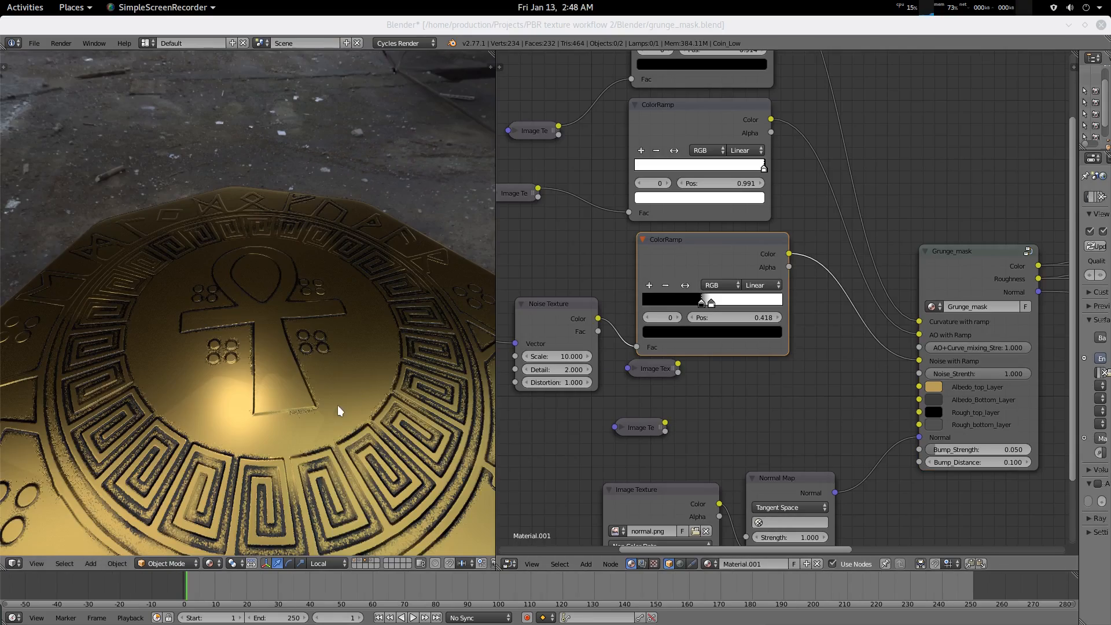
Move the normal.png Image Texture node further away from the Normal Map node
middle_drag(340, 411, 340, 446)
middle_drag(819, 392, 754, 370)
middle_drag(398, 406, 365, 385)
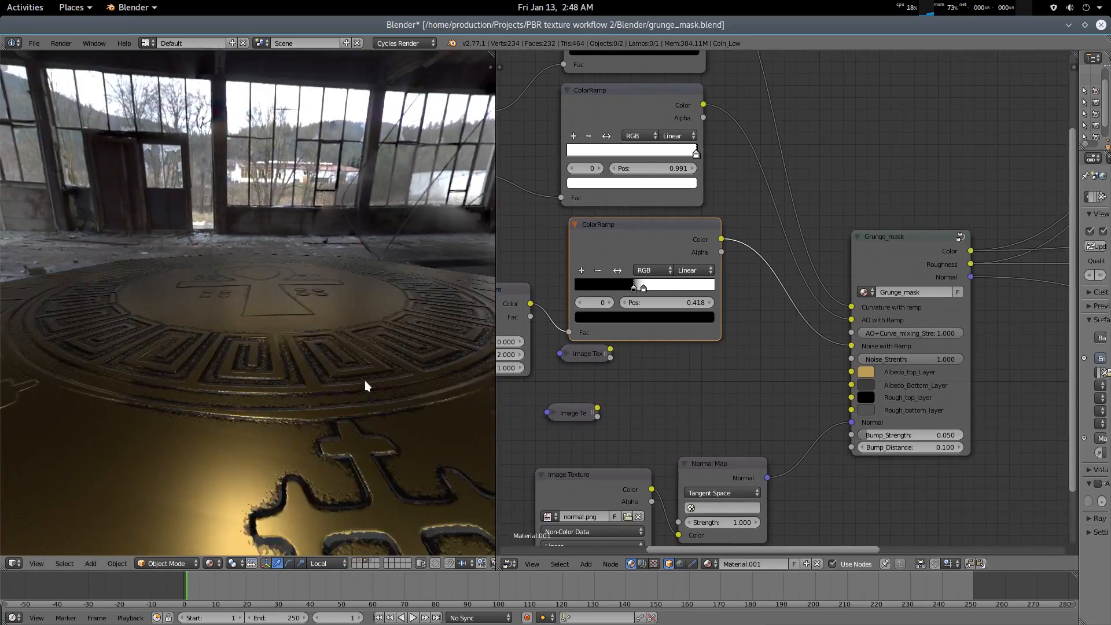
scroll(364, 385, up, 3)
middle_drag(537, 418, 621, 323)
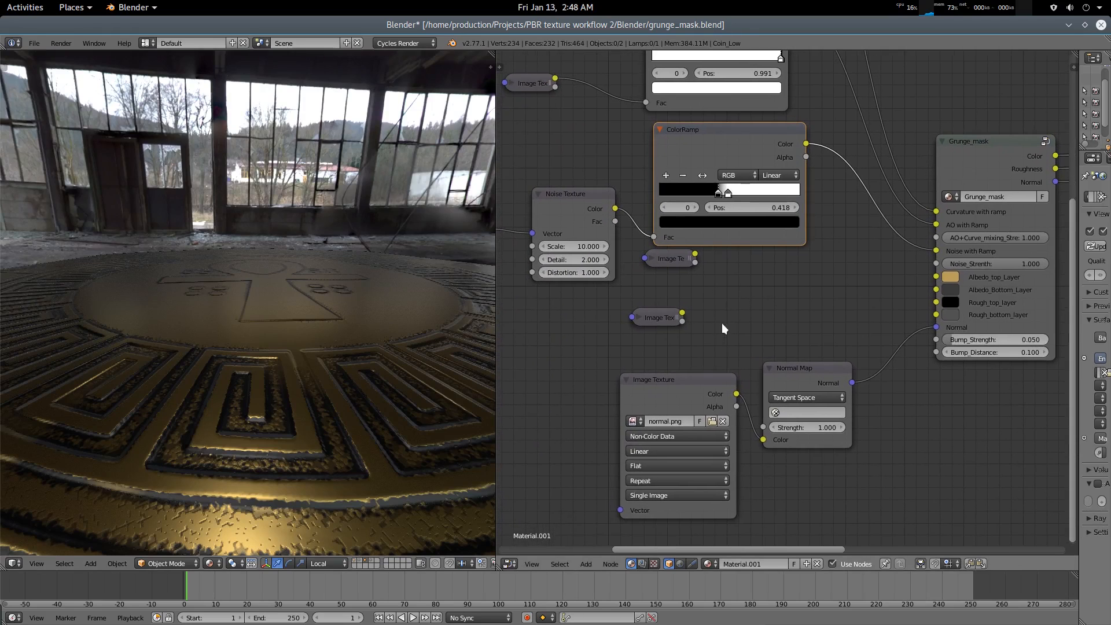
drag(679, 394, 632, 413)
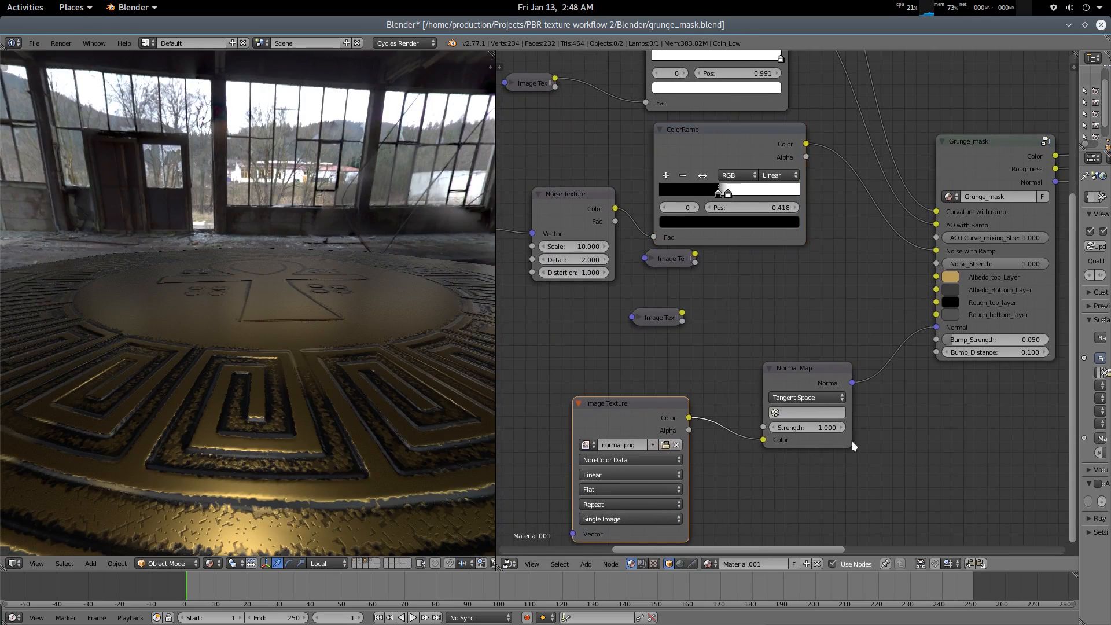
Examine the Grunge_mask connections to the Dielectric and Metalic shaders and the color ramps feeding the group
middle_drag(851, 440, 803, 478)
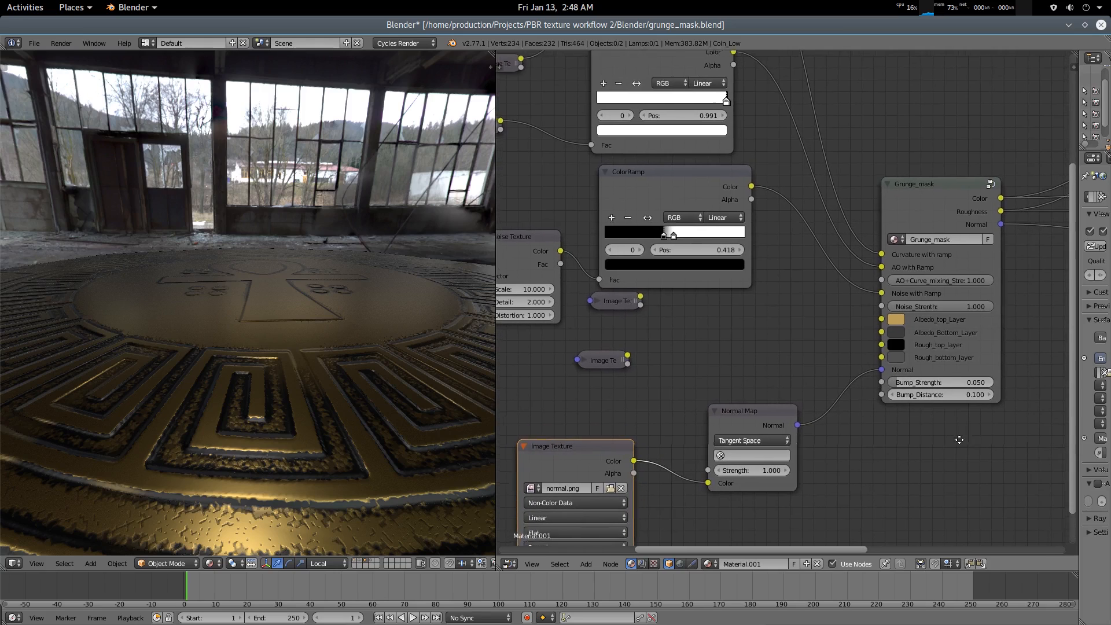
middle_drag(965, 436, 618, 489)
scroll(715, 380, down, 4)
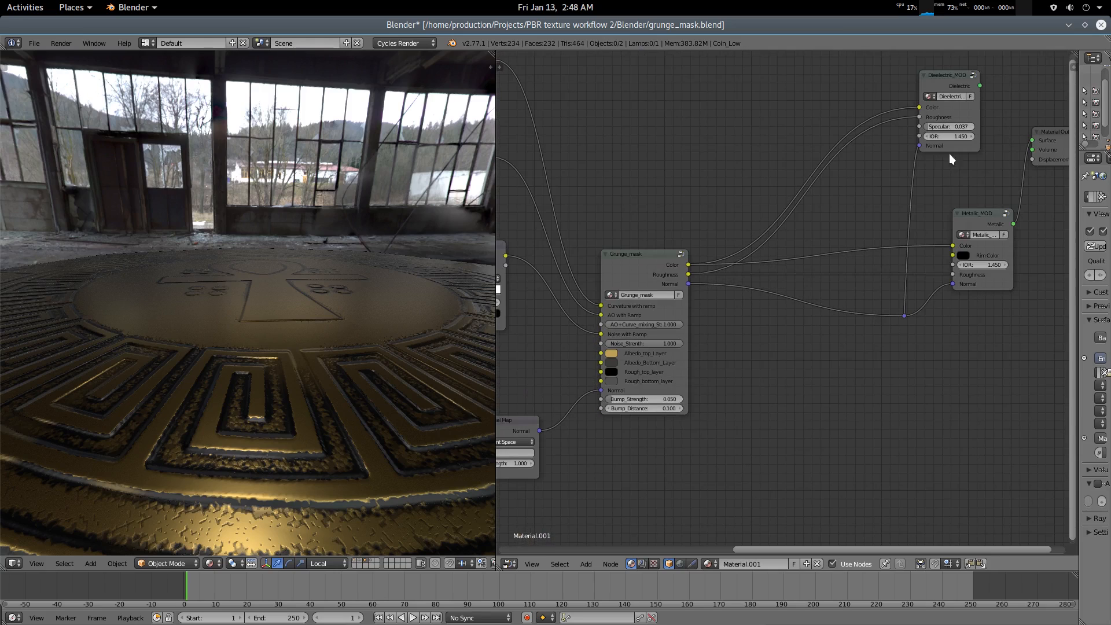
middle_drag(706, 479, 977, 495)
middle_drag(749, 395, 878, 407)
scroll(786, 412, up, 2)
scroll(786, 411, up, 2)
middle_drag(886, 315, 715, 381)
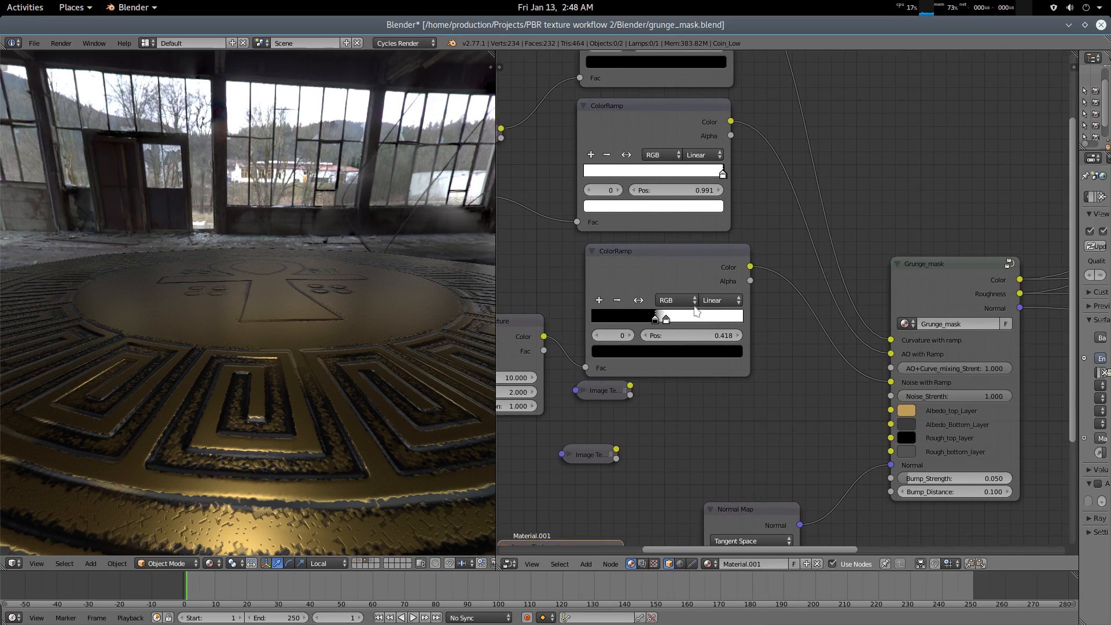
scroll(809, 347, down, 2)
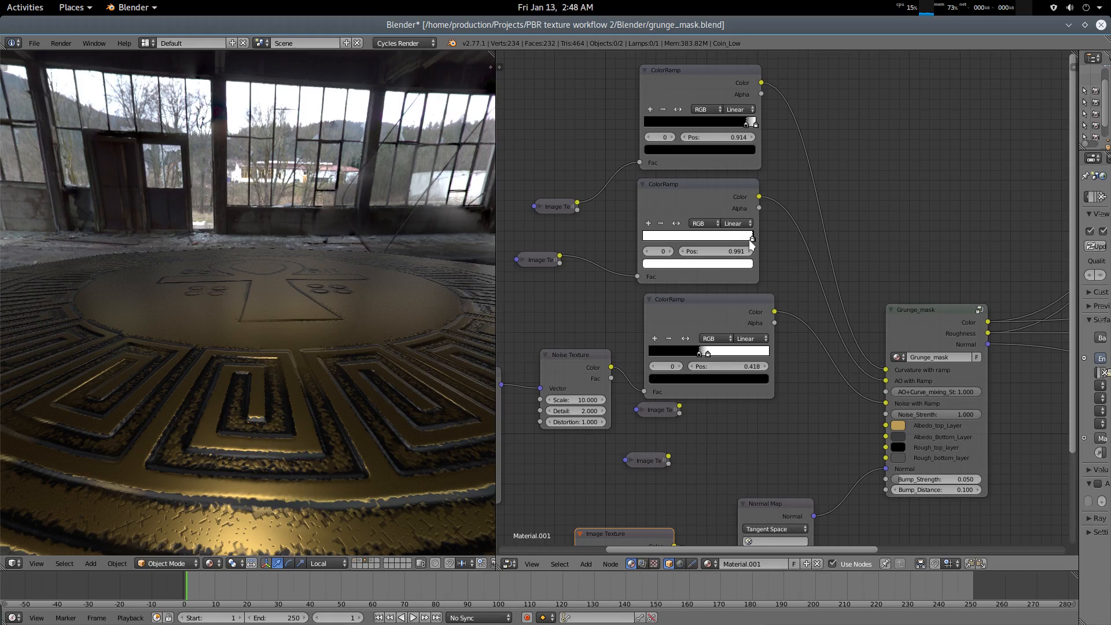
Select stop 1 of the AO color ramp and inspect the coin from above
click(752, 239)
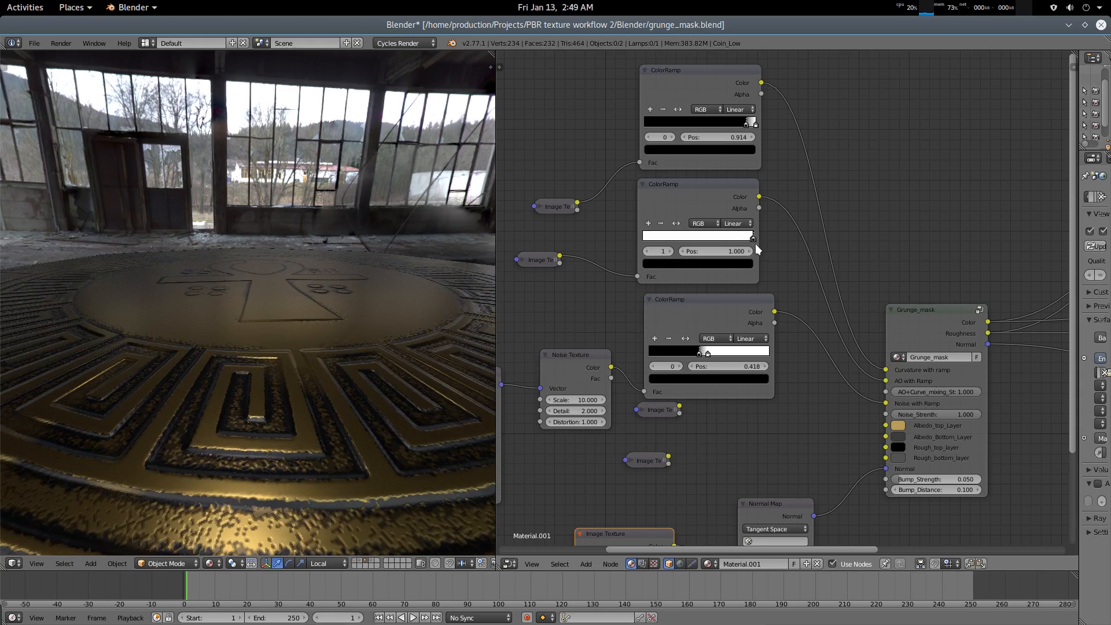
middle_drag(366, 325, 345, 421)
scroll(359, 382, down, 4)
scroll(363, 440, up, 3)
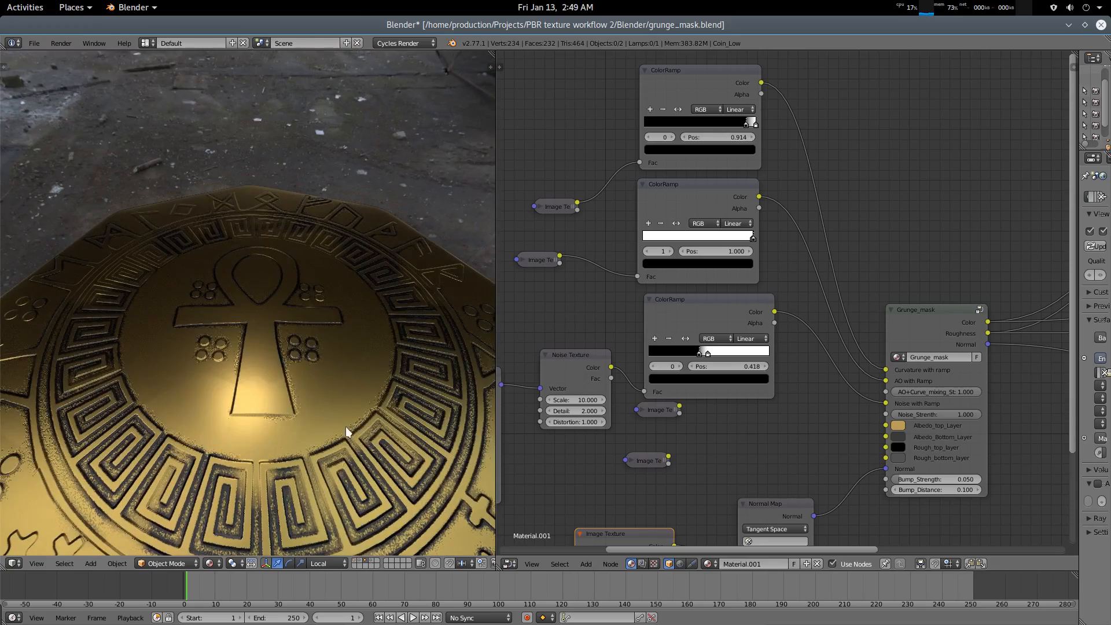
Select the white stop of the noise color ramp and examine the coin's grunge closely from several angles
click(706, 359)
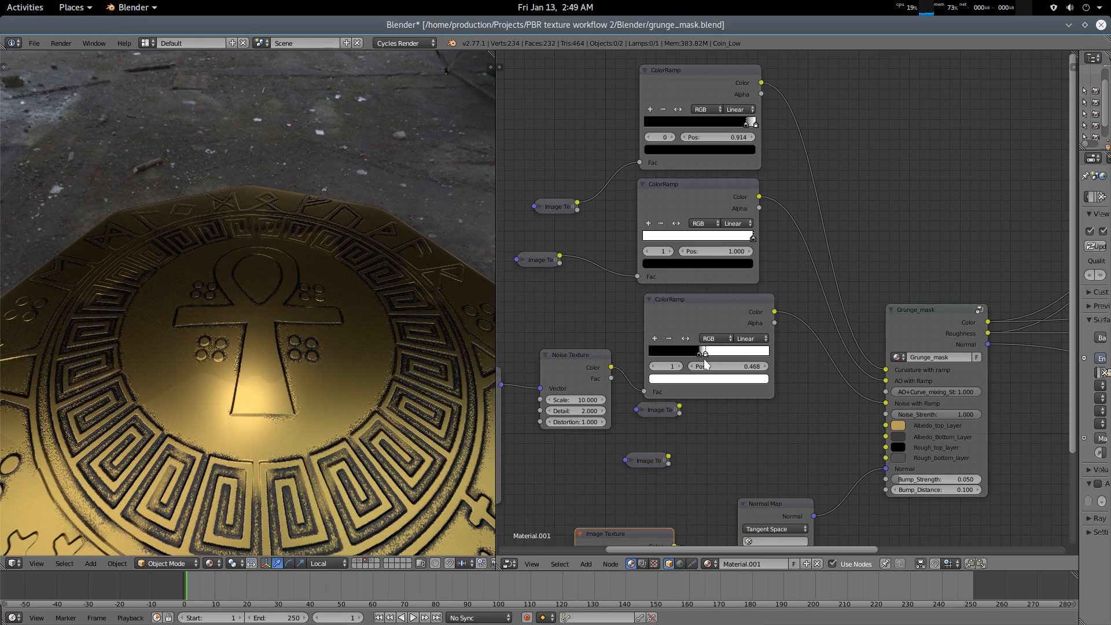
drag(706, 360, 707, 361)
middle_drag(490, 395, 327, 453)
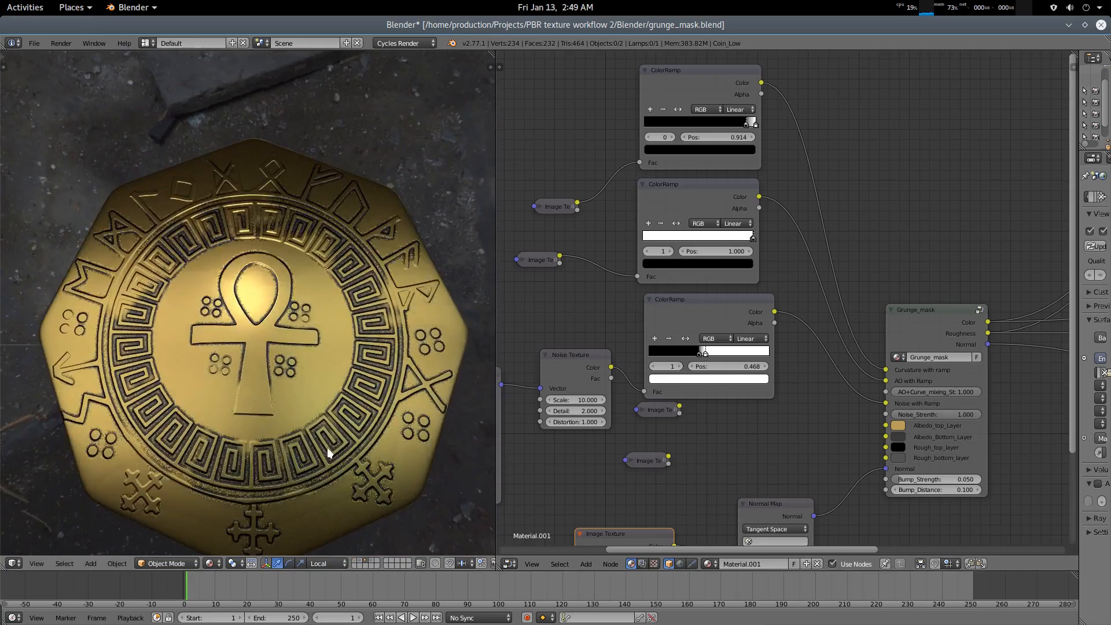
middle_drag(791, 161, 778, 184)
middle_drag(787, 392, 737, 303)
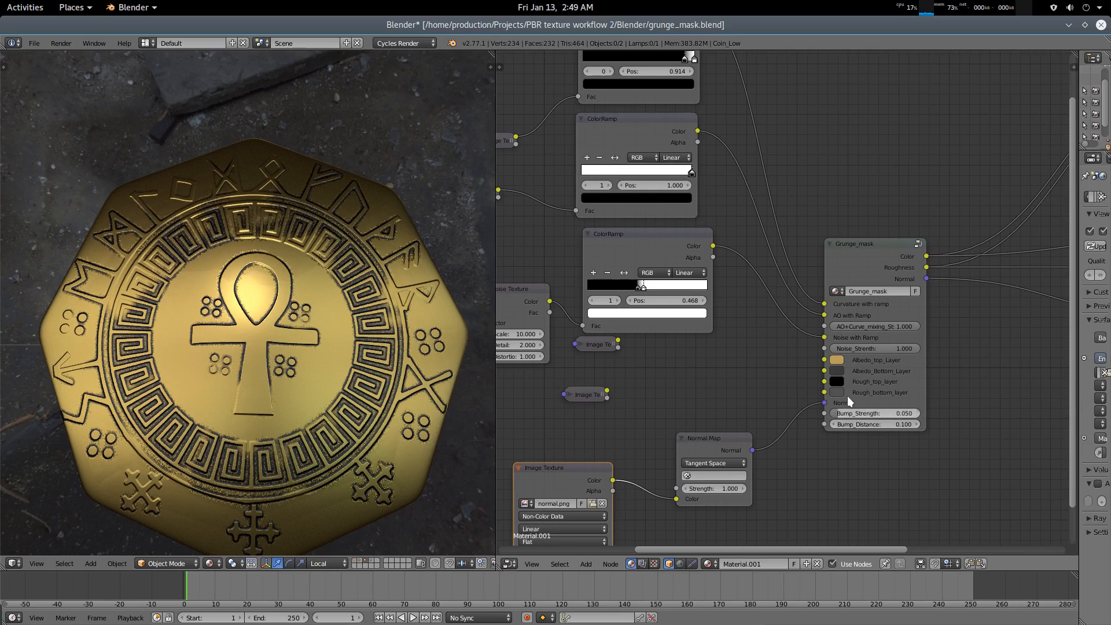
scroll(378, 442, up, 4)
mouse_move(360, 463)
middle_down()
mouse_move(362, 380)
mouse_move(359, 509)
mouse_move(360, 480)
middle_up()
scroll(364, 392, down, 3)
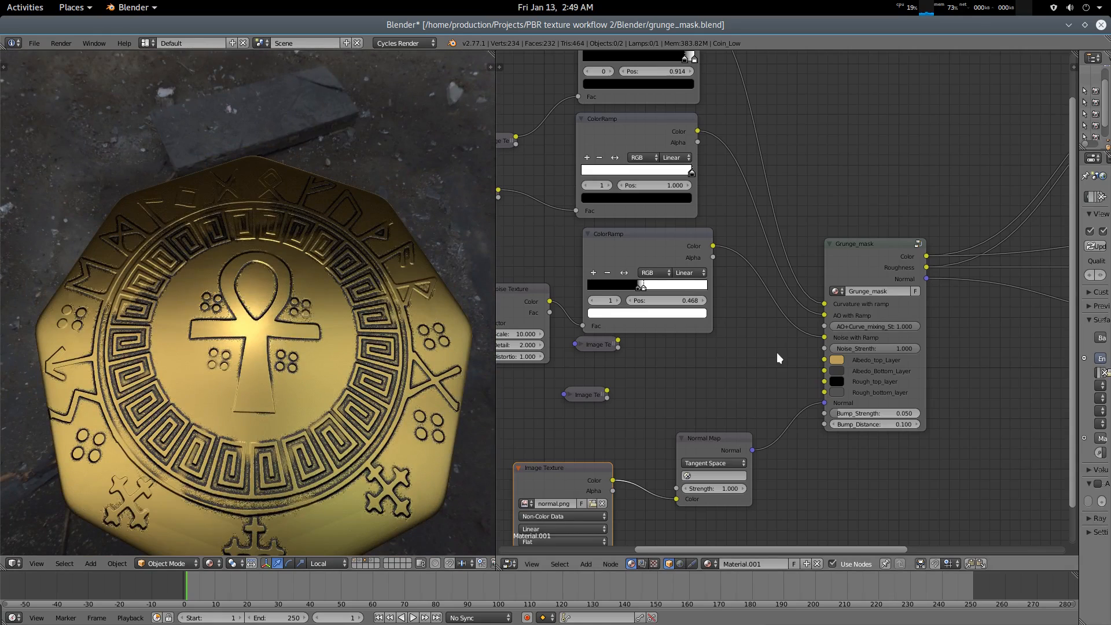
Move the lower collapsed Image Texture node down and check which image the upper collapsed one holds
middle_drag(776, 352, 787, 301)
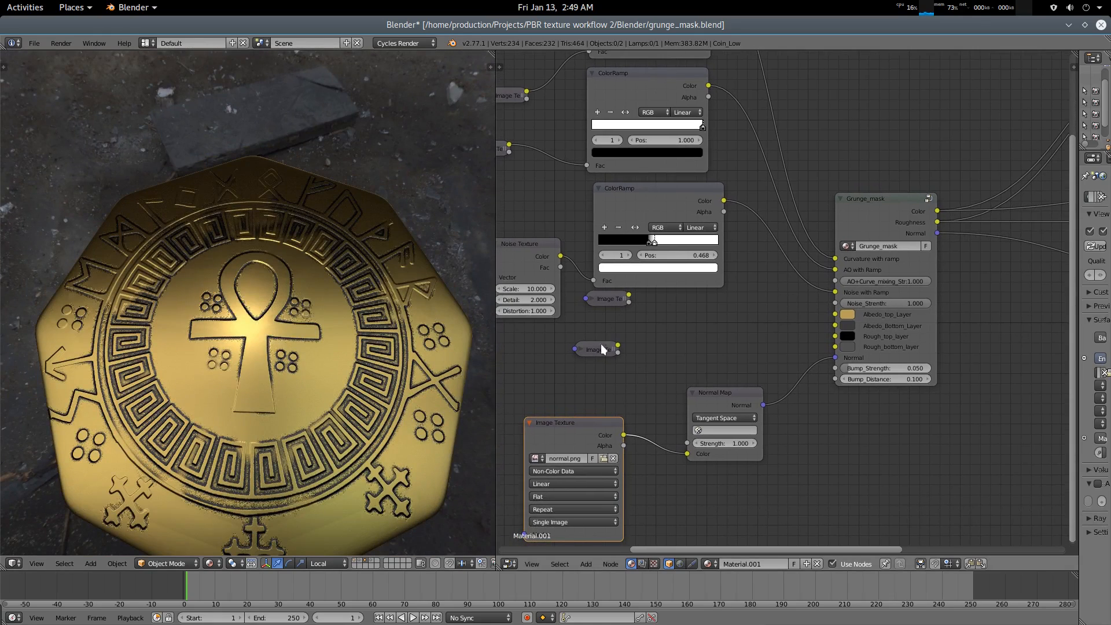
drag(601, 343, 607, 378)
click(607, 300)
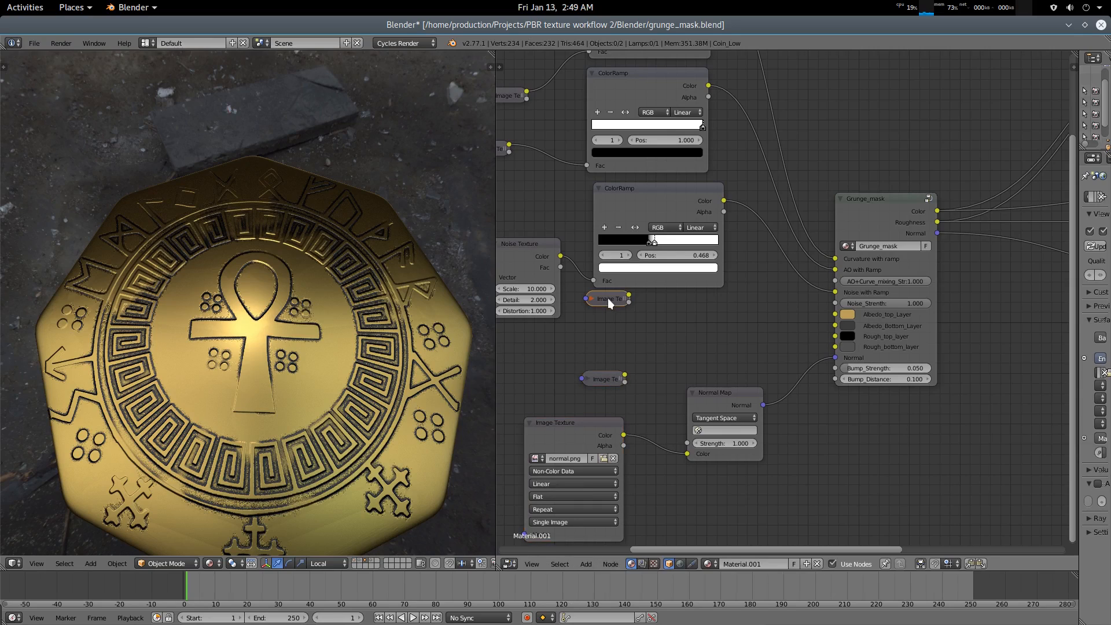
key(h)
key(h)
Move and expand the roughness.png Image Texture node, and undo its insertion between normal.png and the Normal Map
drag(611, 376, 620, 348)
key(h)
key(h)
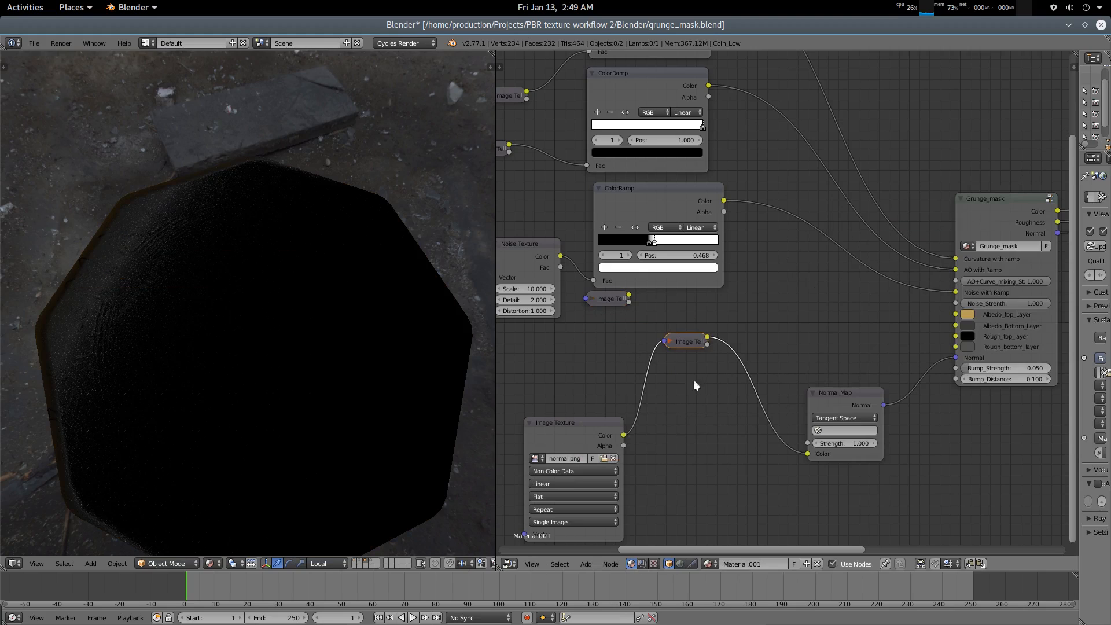
key(h)
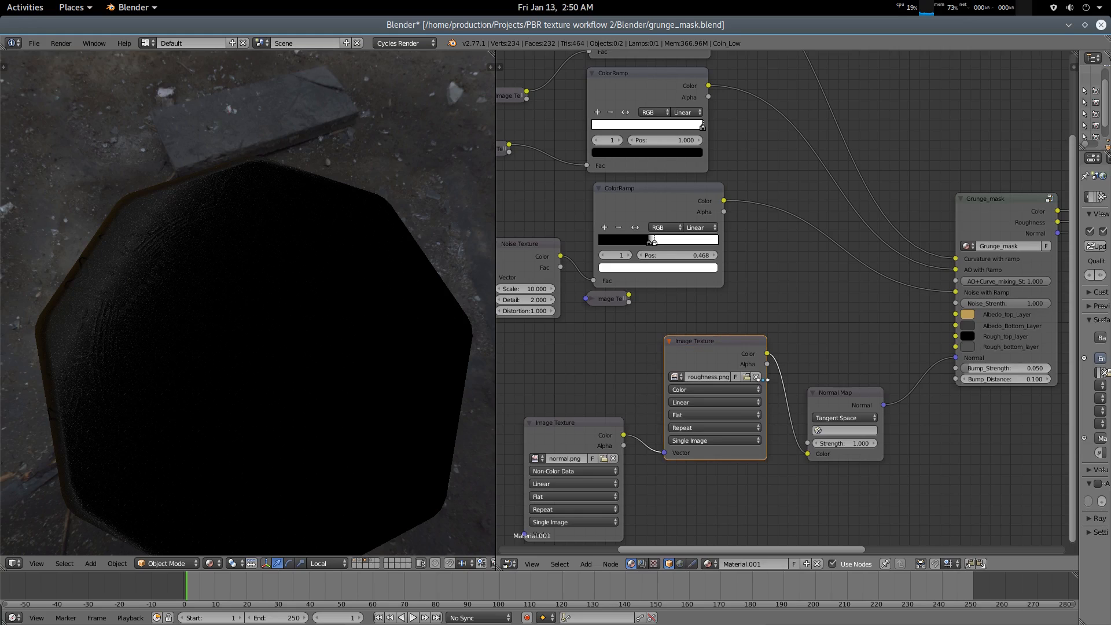
key(ctrl+z)
Move the Normal Map and normal.png nodes down and connect roughness.png's Color to Grunge_mask's Rough_top_layer
drag(727, 393, 751, 455)
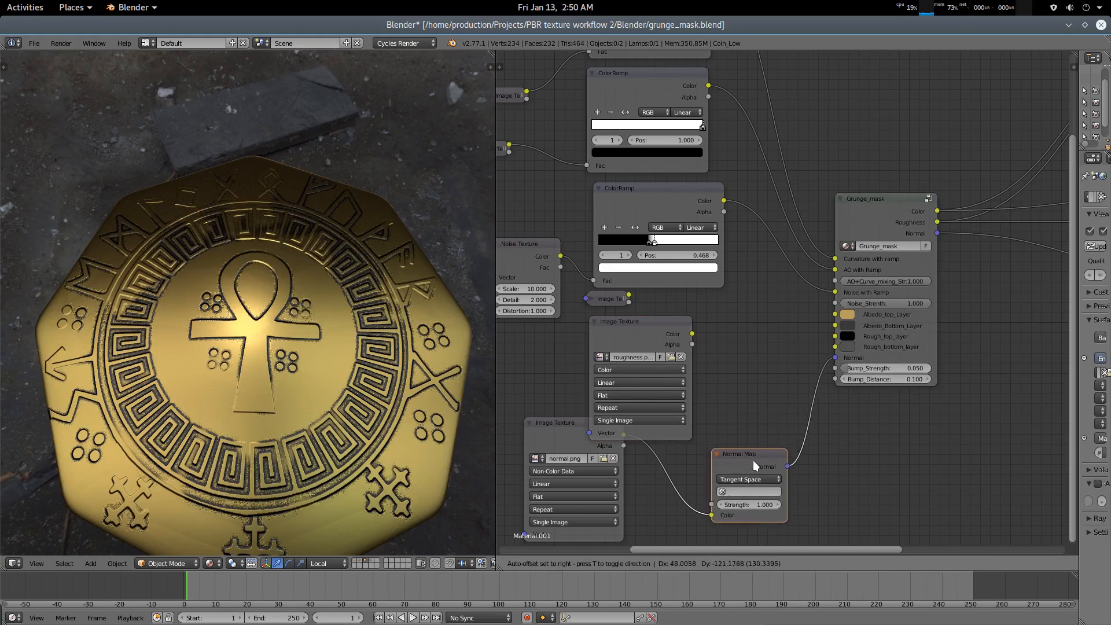
drag(546, 432, 562, 492)
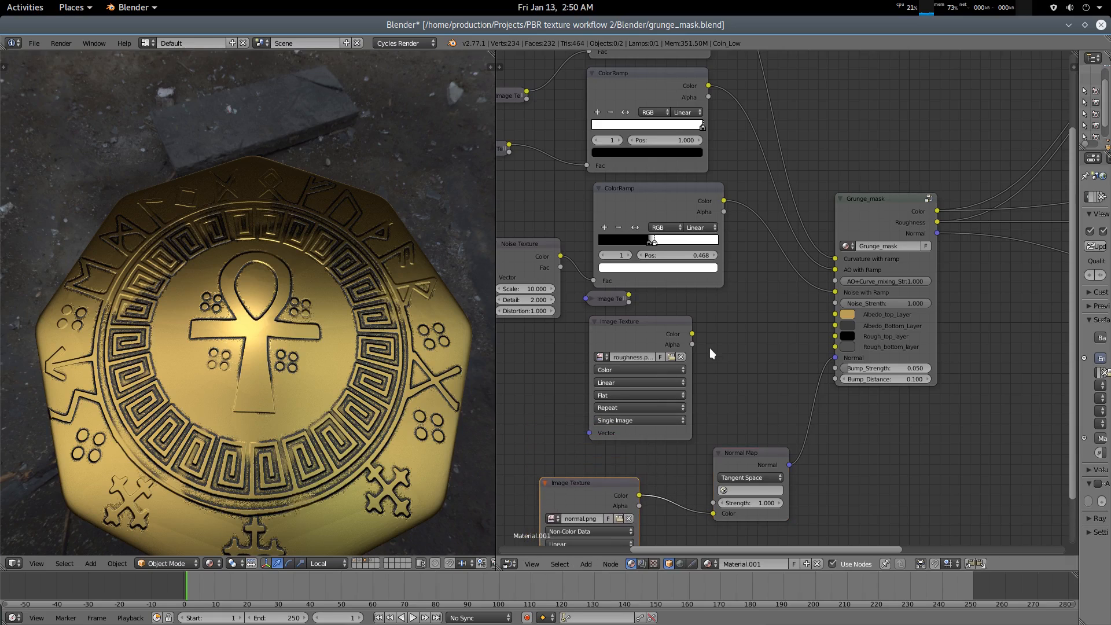
drag(673, 329, 839, 334)
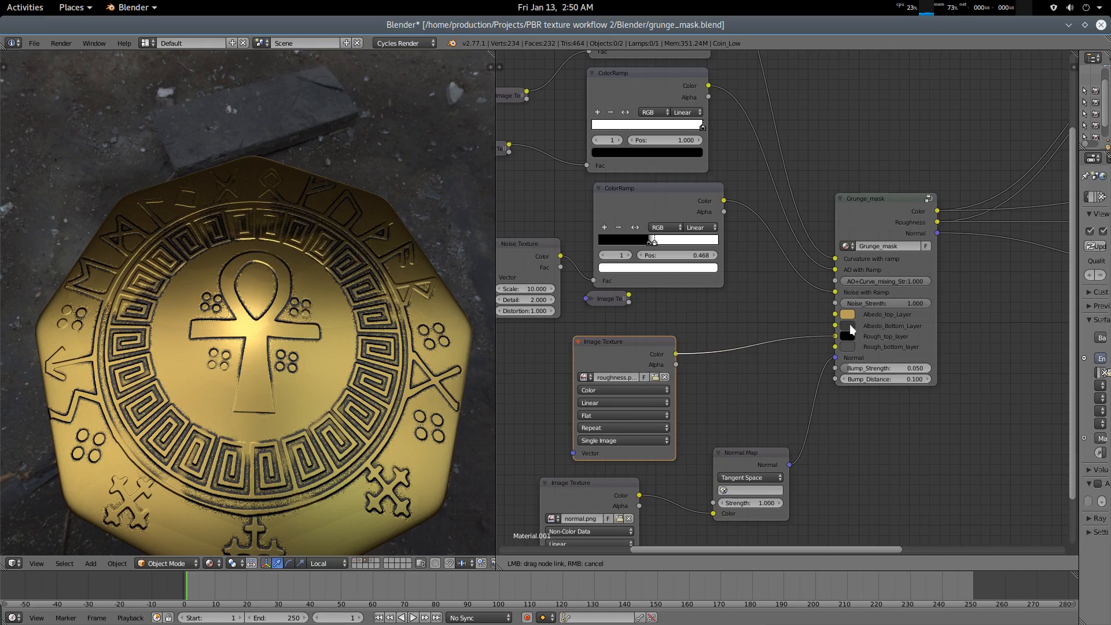
drag(851, 330, 849, 332)
middle_drag(345, 449, 312, 418)
Expand the remaining albedo Image Texture node and connect its Color output to Grunge_mask's Albedo_top_Layer
drag(604, 297, 669, 303)
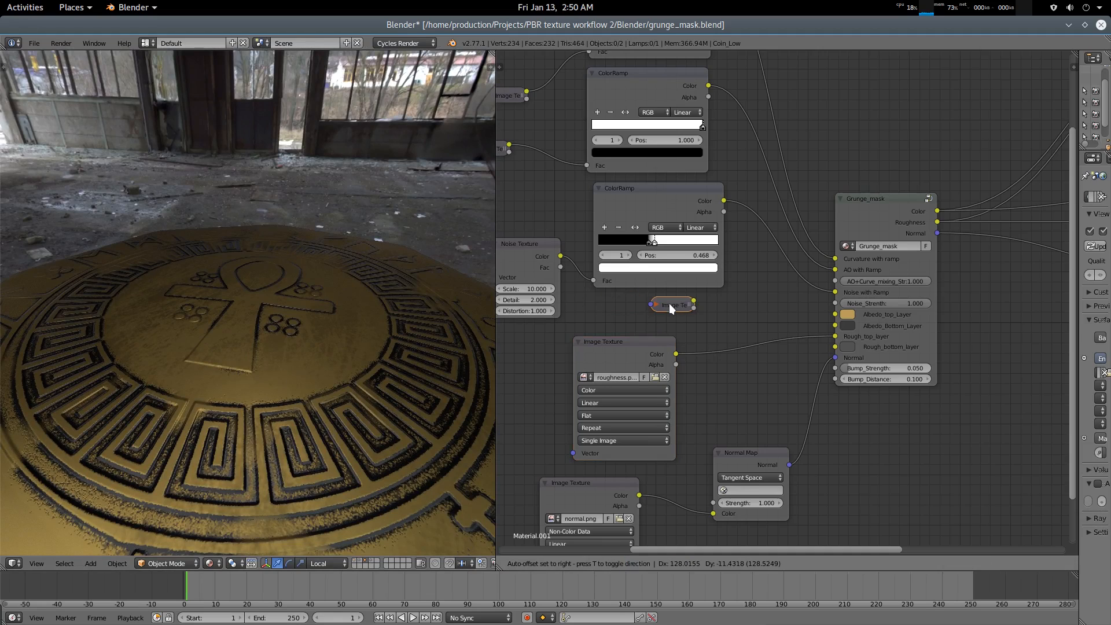
key(h)
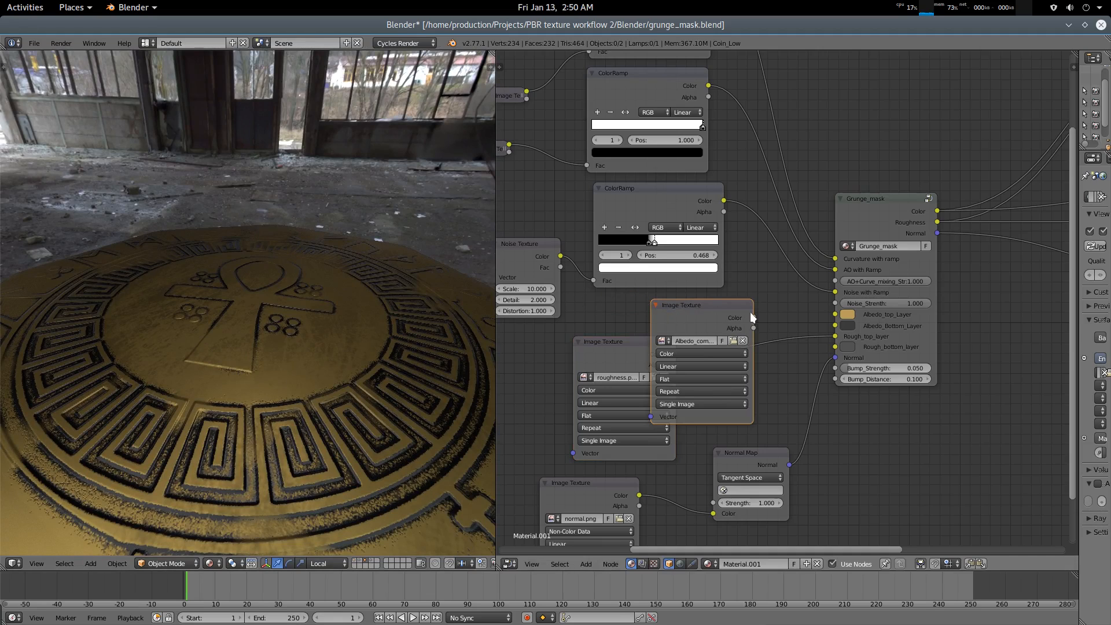
drag(752, 316, 834, 349)
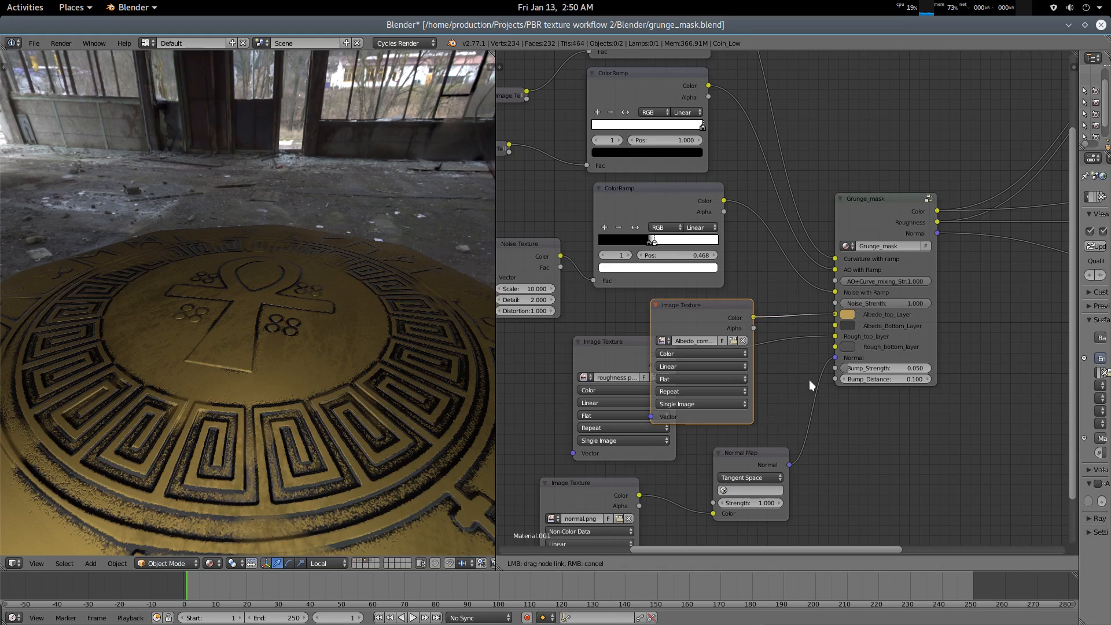
Inspect the coin's rendered grunge material in a maximized 3D view and close up, checking the ankh relief and the meander border
middle_drag(331, 312, 304, 311)
key(shift+space)
scroll(451, 335, down, 3)
middle_drag(509, 355, 588, 327)
scroll(590, 327, up, 7)
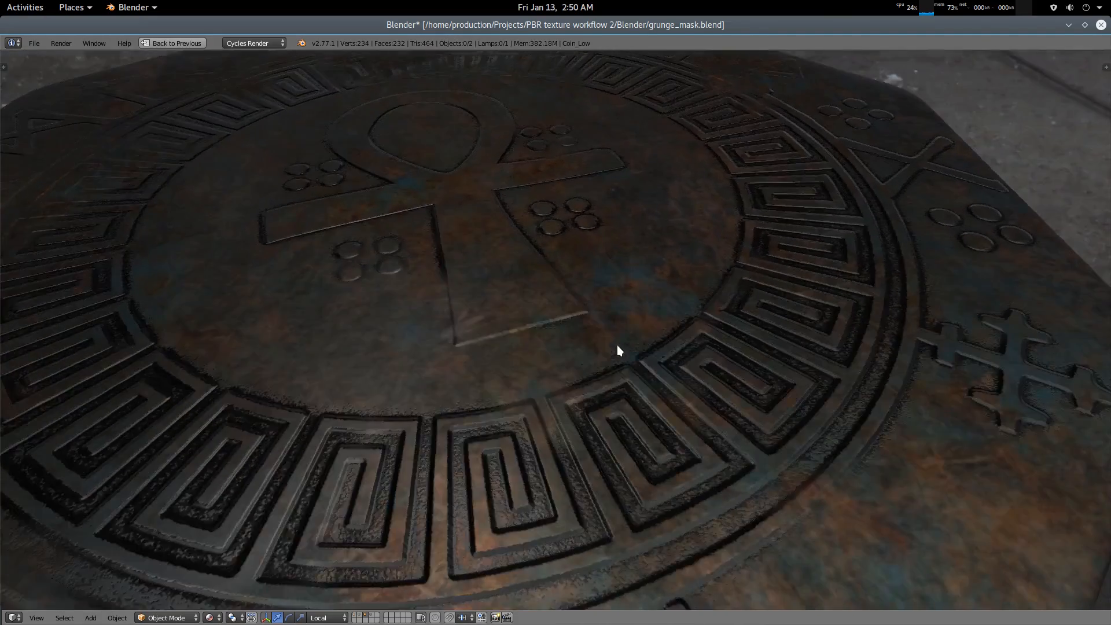
scroll(614, 342, down, 2)
key(shift+space)
scroll(268, 364, up, 4)
mouse_move(267, 364)
middle_down()
mouse_move(284, 432)
mouse_move(273, 363)
middle_up()
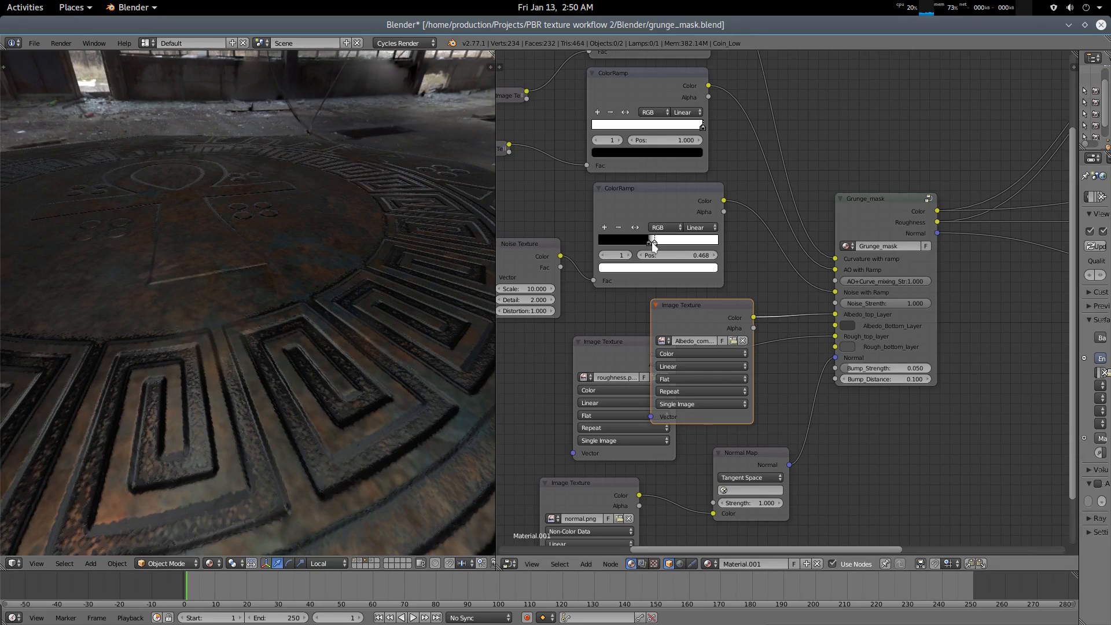
Move the noise ColorRamp's white stop to position 0.435 and the curvature ColorRamp's black stop to position 0.305
mouse_move(654, 242)
mouse_down()
mouse_move(683, 243)
mouse_move(652, 254)
mouse_up()
middle_drag(231, 299, 378, 348)
scroll(236, 332, down, 4)
scroll(254, 317, up, 2)
scroll(384, 360, down, 4)
scroll(384, 378, up, 2)
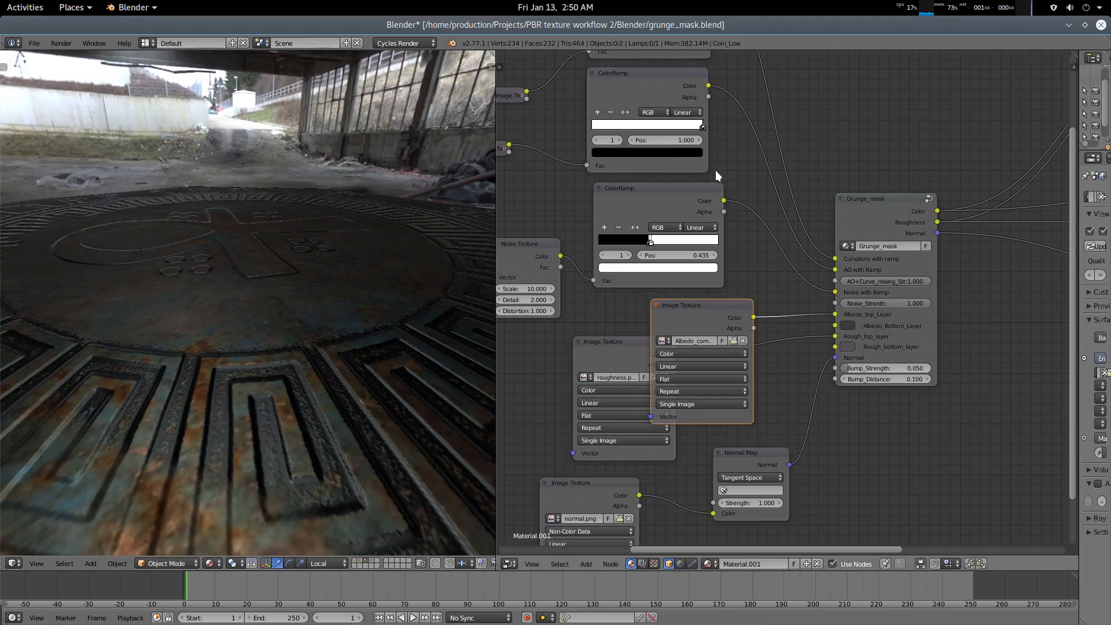
middle_drag(714, 165, 765, 285)
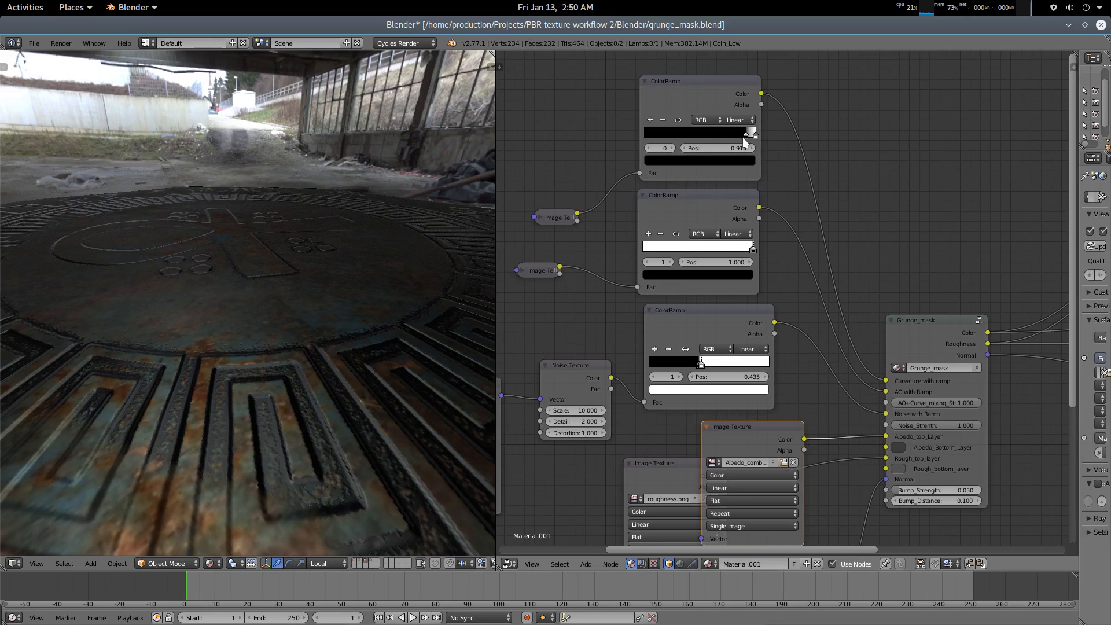
drag(743, 135, 678, 161)
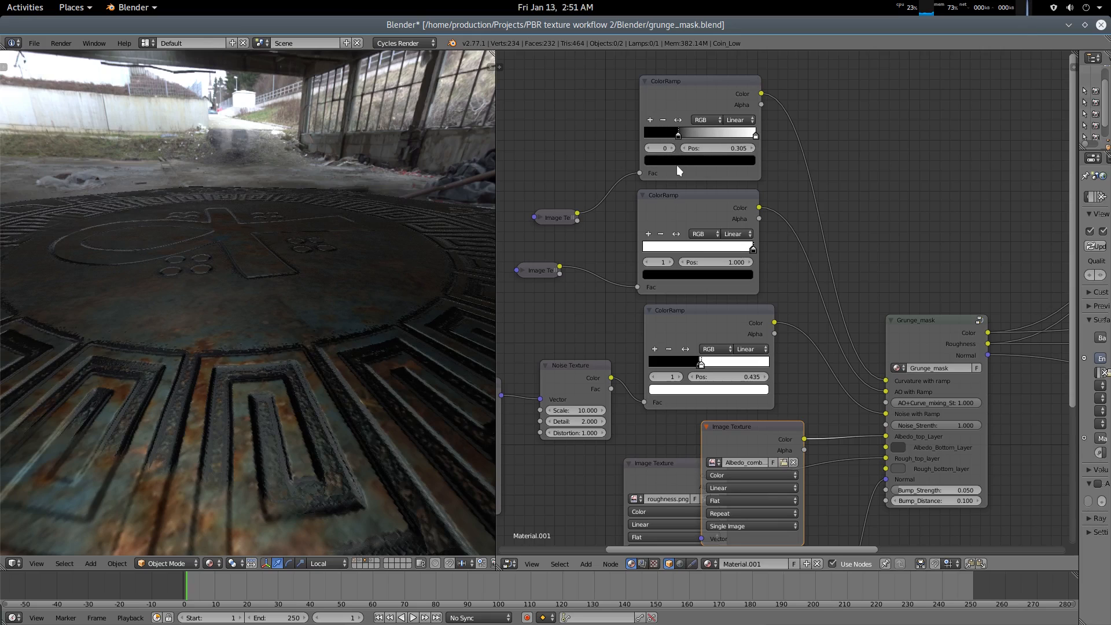
Examine the coin's rendered wear and edge highlights from above and from low angles, including close-ups of the meander border
middle_drag(250, 330, 276, 417)
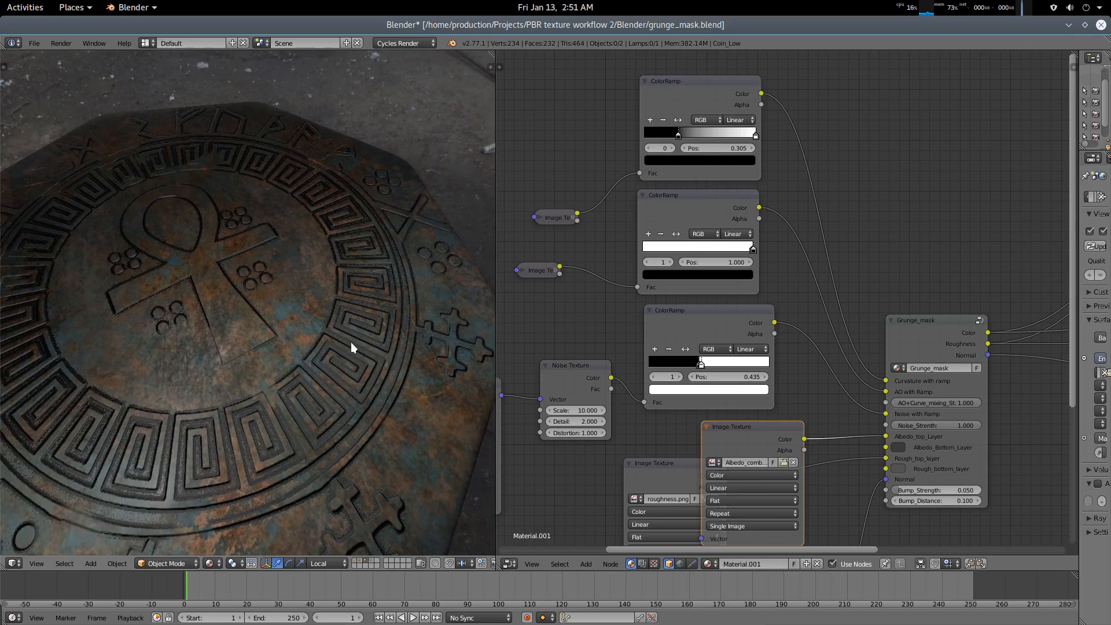
middle_drag(332, 303, 298, 349)
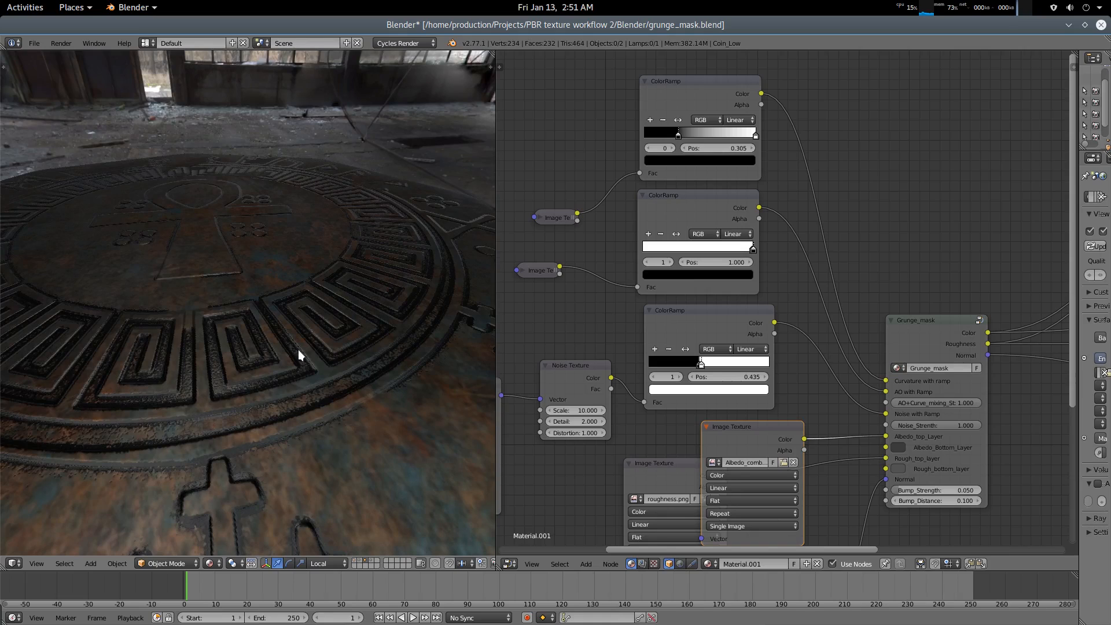
mouse_move(326, 283)
middle_down()
mouse_move(317, 311)
mouse_move(313, 290)
middle_up()
middle_drag(342, 284, 333, 363)
scroll(325, 393, up, 3)
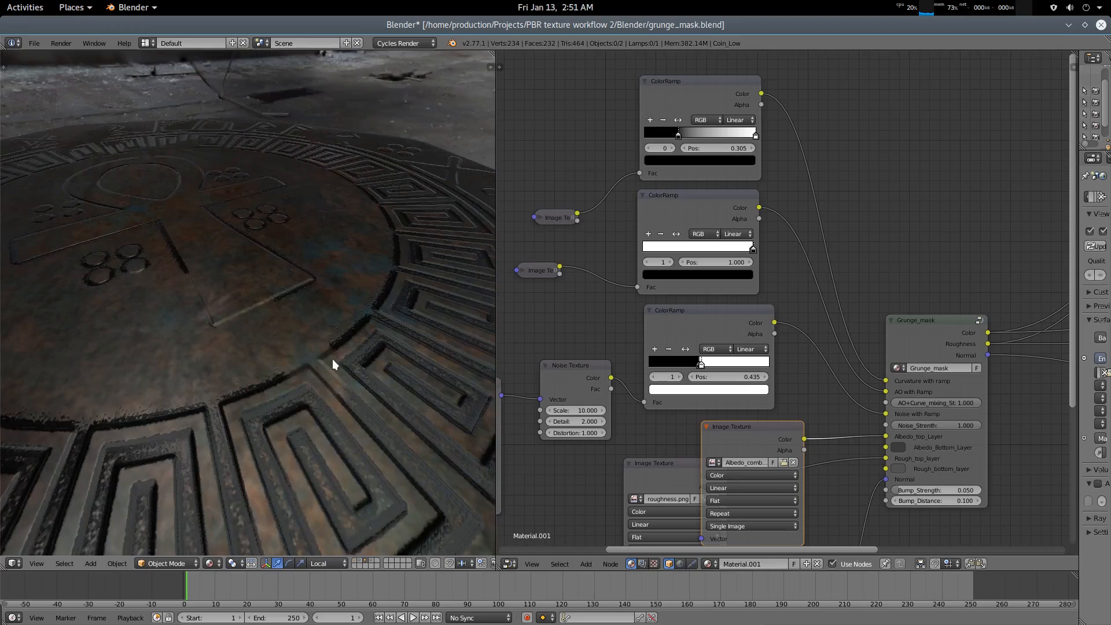
scroll(332, 357, down, 4)
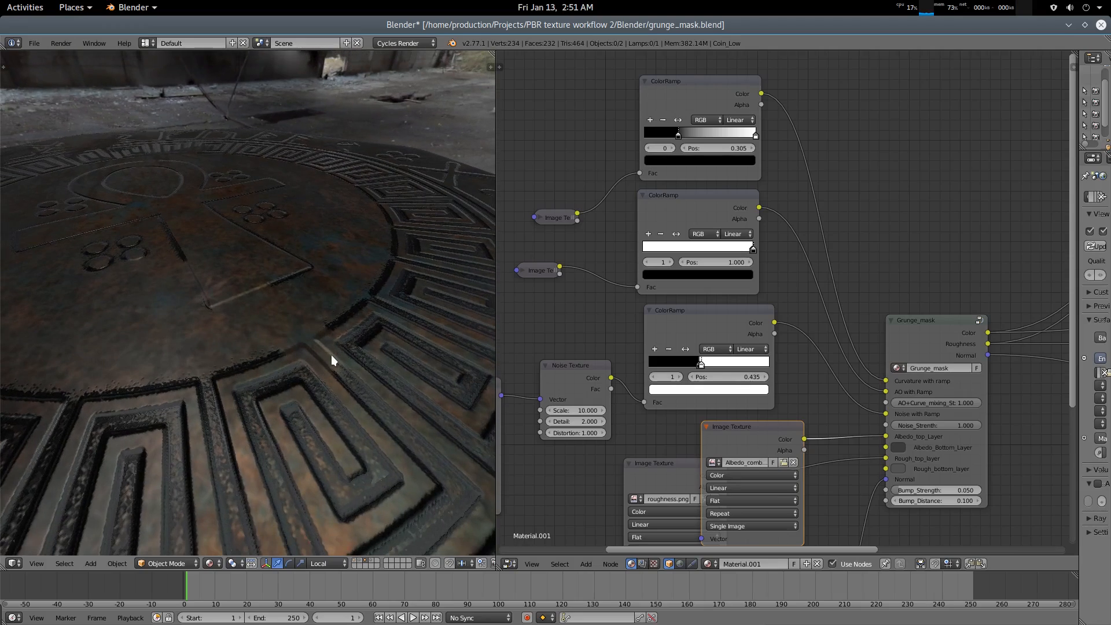
middle_drag(331, 355, 345, 345)
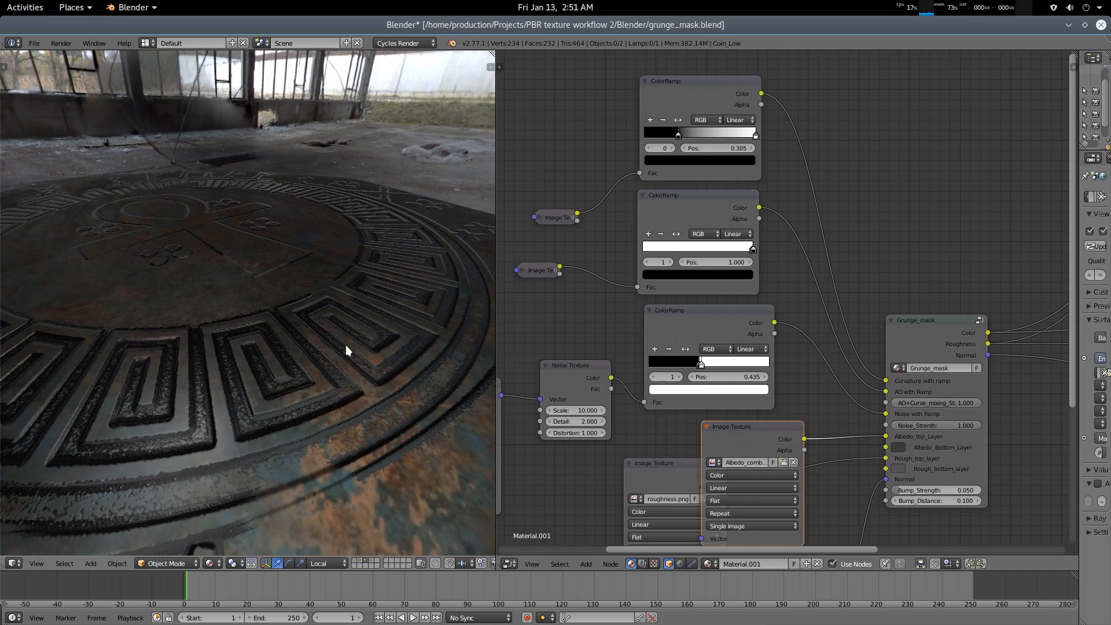
mouse_move(347, 343)
middle_down()
mouse_move(329, 369)
mouse_move(332, 351)
middle_up()
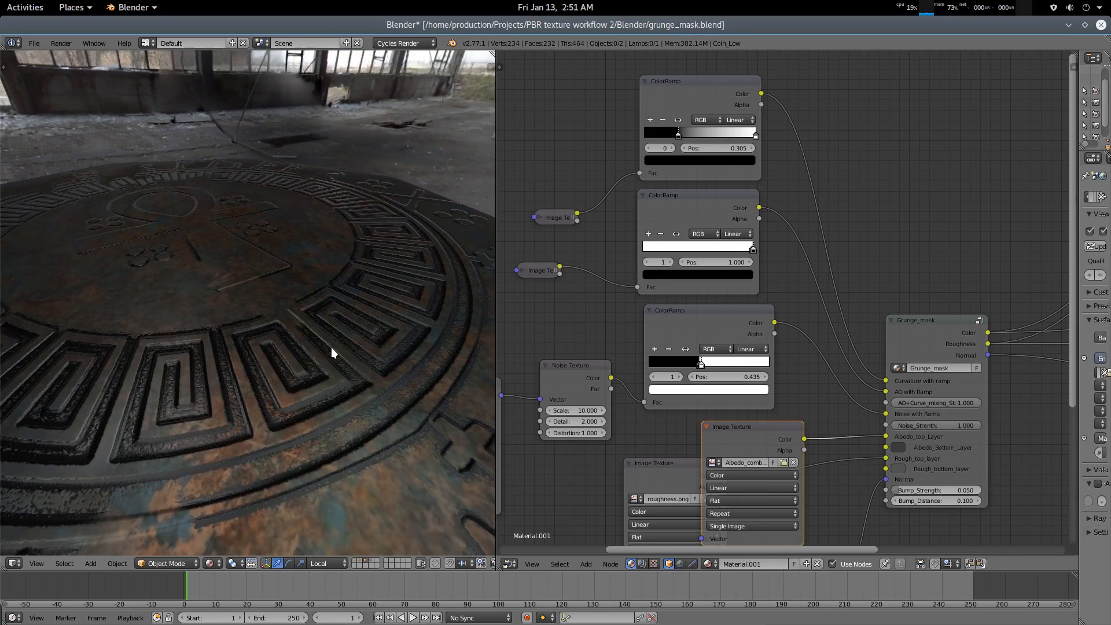